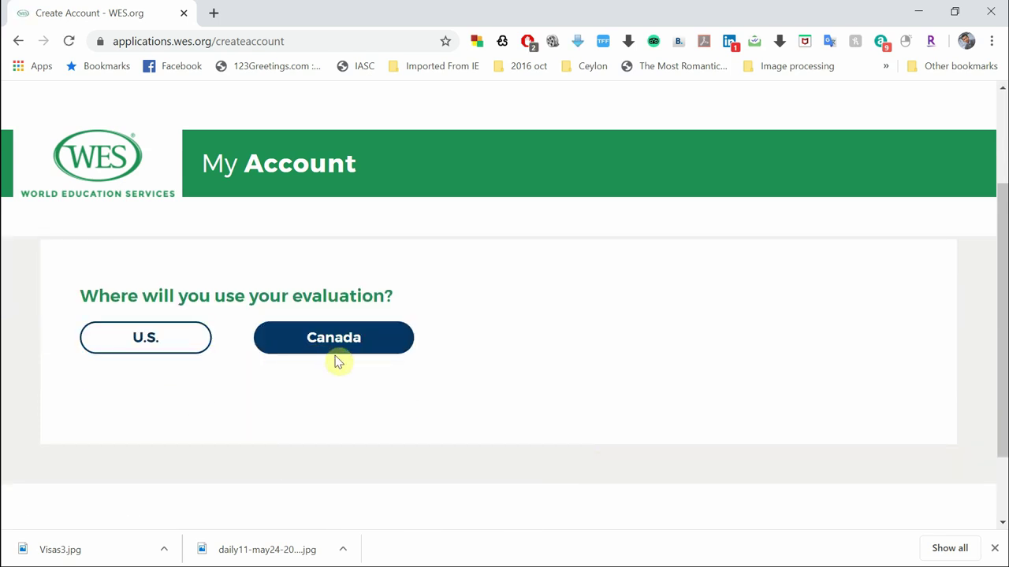
Select Canada as the destination and start the ECA Application for IRCC
{"action": "left_click", "coordinate": [395, 350]}
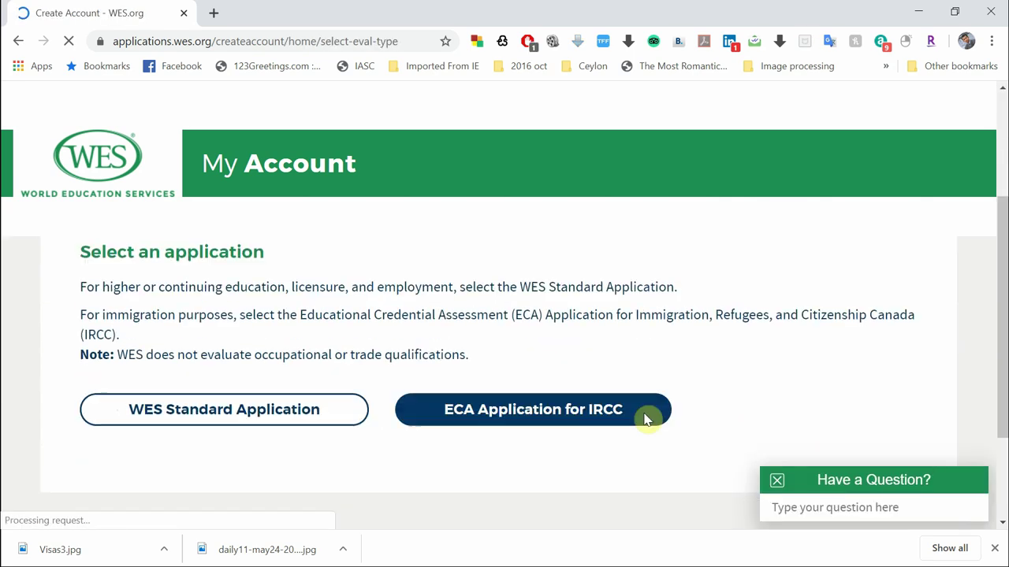
{"action": "scroll", "coordinate": [705, 401], "scroll_direction": "down", "scroll_amount": 1}
{"action": "scroll", "coordinate": [723, 378], "scroll_direction": "up", "scroll_amount": 1}
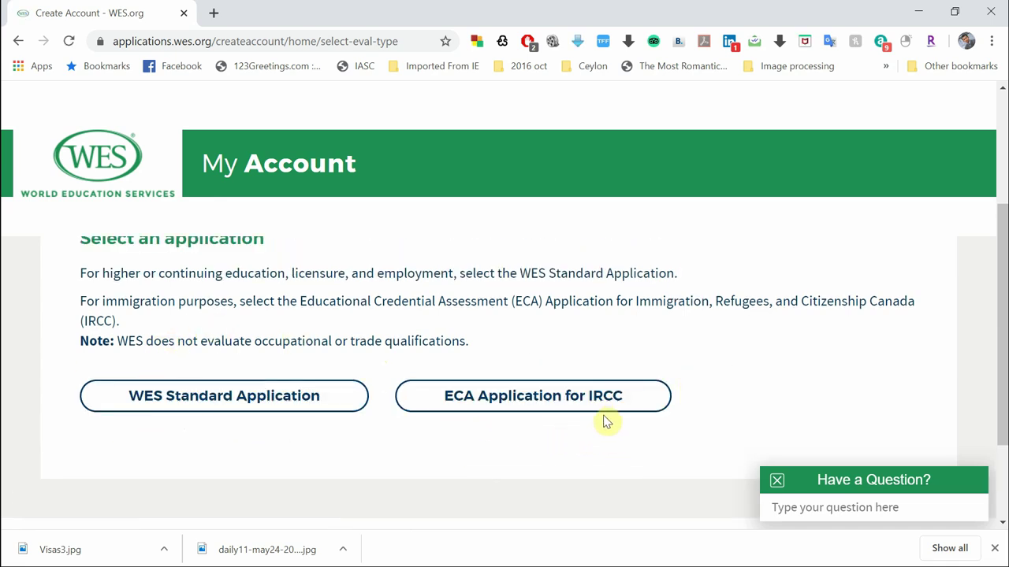
{"action": "scroll", "coordinate": [752, 420], "scroll_direction": "up", "scroll_amount": 1}
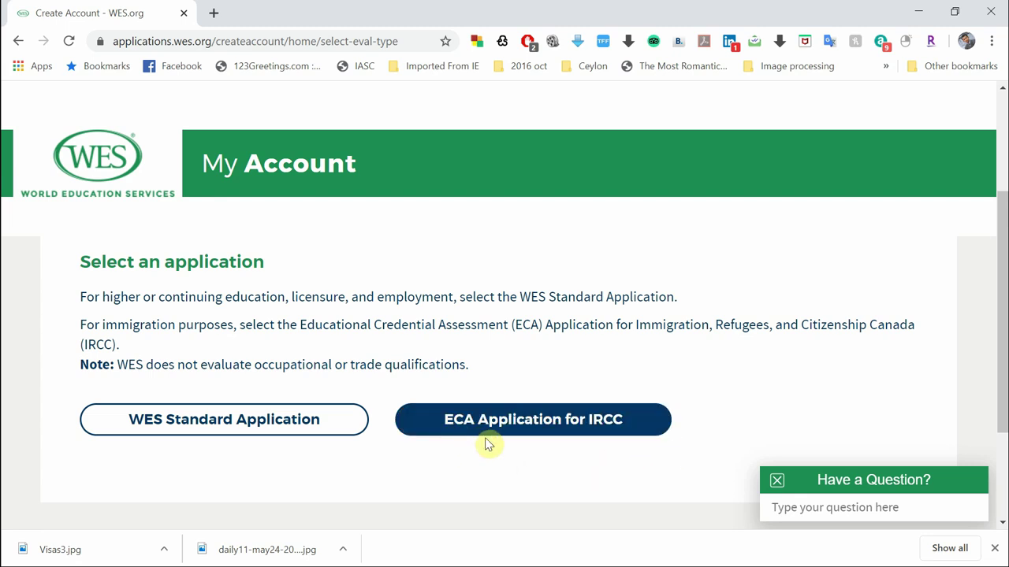
{"action": "left_click", "coordinate": [597, 424]}
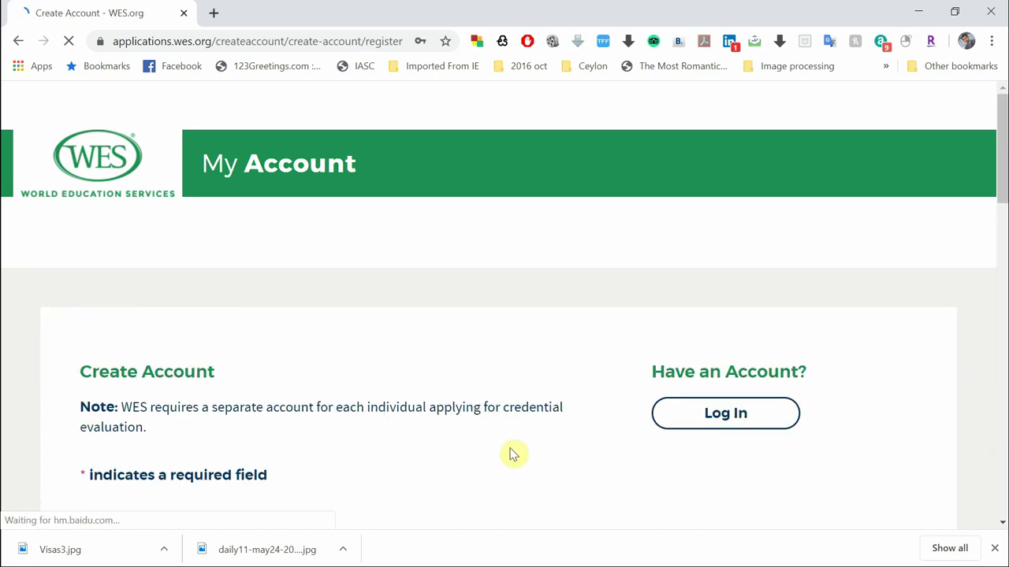
Enter the applicant's first name and last name on the Create Account form
{"action": "scroll", "coordinate": [513, 454], "scroll_direction": "down", "scroll_amount": 2}
{"action": "scroll", "coordinate": [513, 462], "scroll_direction": "down", "scroll_amount": 3}
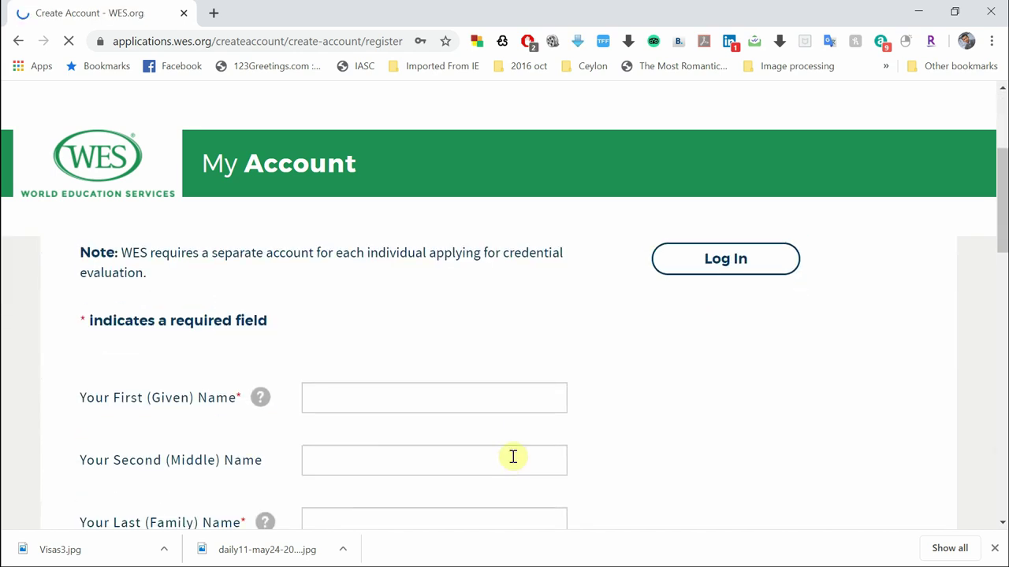
{"action": "scroll", "coordinate": [513, 462], "scroll_direction": "up", "scroll_amount": 2}
{"action": "scroll", "coordinate": [512, 462], "scroll_direction": "up", "scroll_amount": 2}
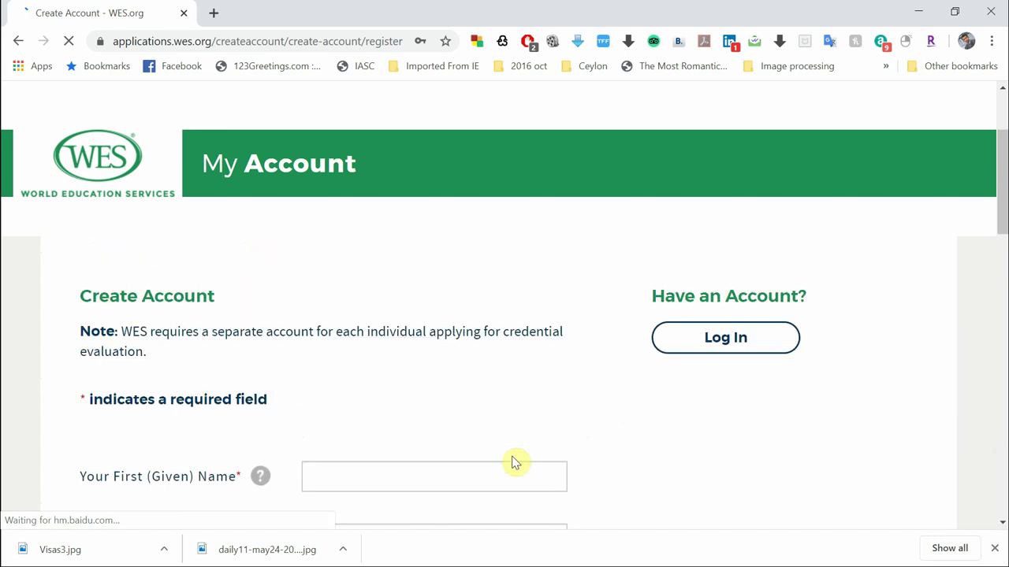
{"action": "scroll", "coordinate": [512, 463], "scroll_direction": "down", "scroll_amount": 1}
{"action": "scroll", "coordinate": [513, 461], "scroll_direction": "down", "scroll_amount": 2}
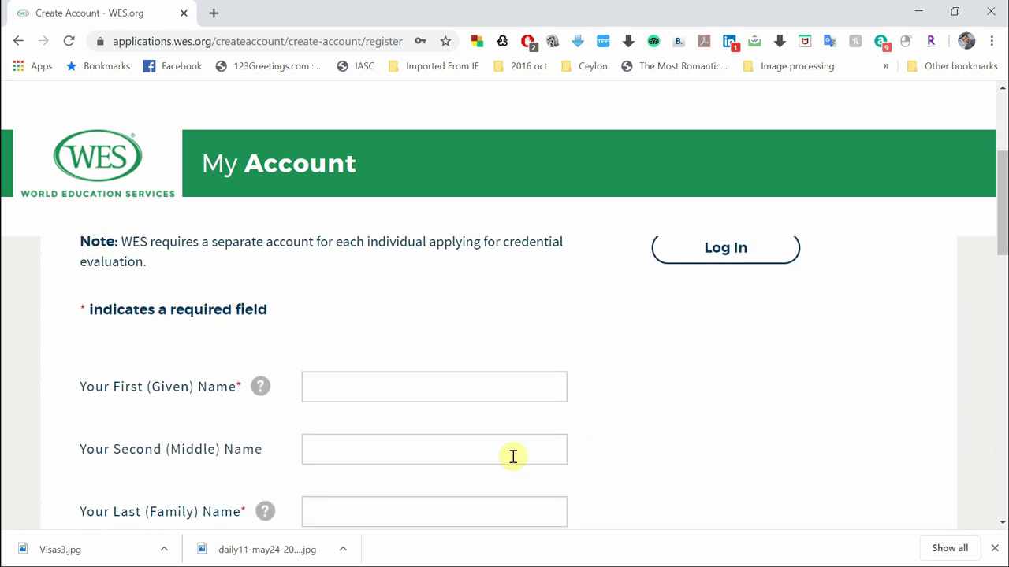
{"action": "left_click", "coordinate": [385, 326]}
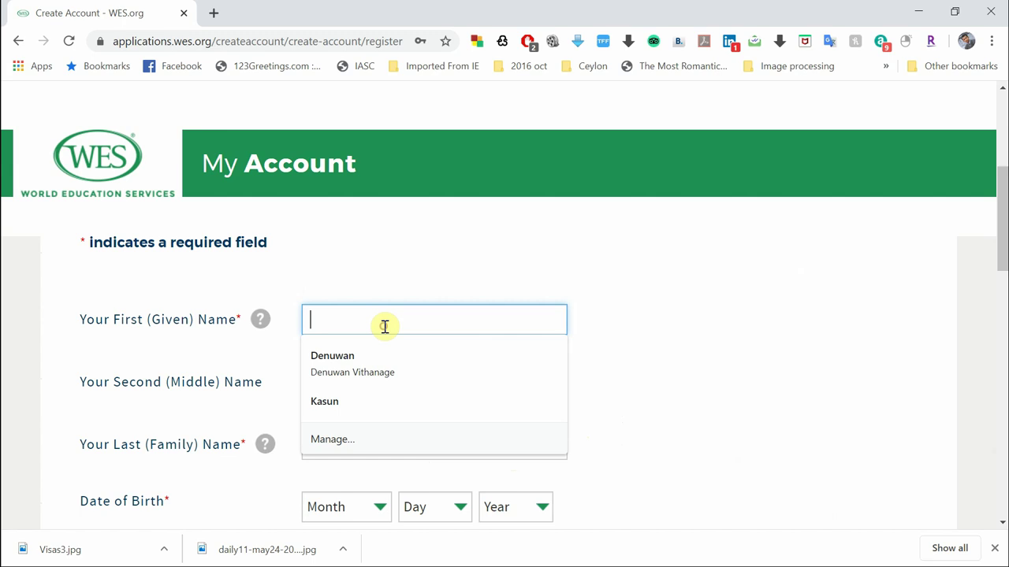
{"action": "type", "text": "Cey"}
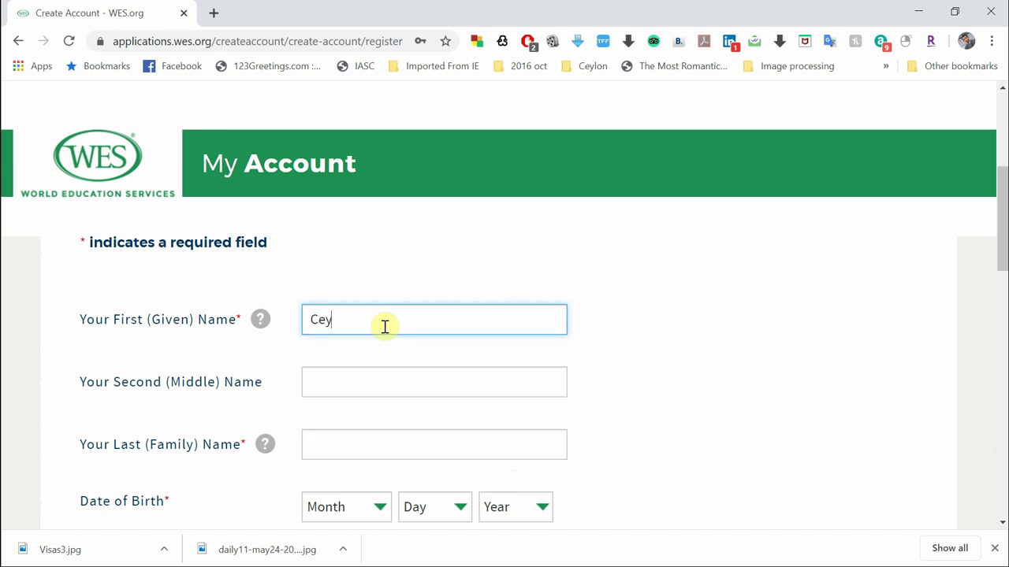
{"action": "type", "text": "lon"}
{"action": "left_click", "coordinate": [344, 445]}
{"action": "type", "text": "Life"}
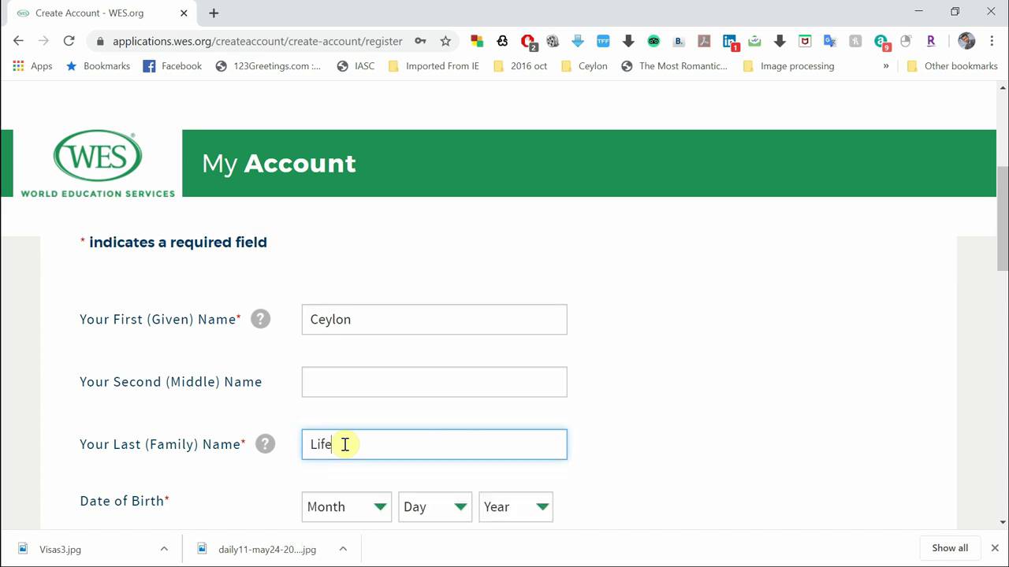
Set the date of birth to May 1, 1995 using the Month, Day and Year lists
{"action": "scroll", "coordinate": [712, 435], "scroll_direction": "down", "scroll_amount": 2}
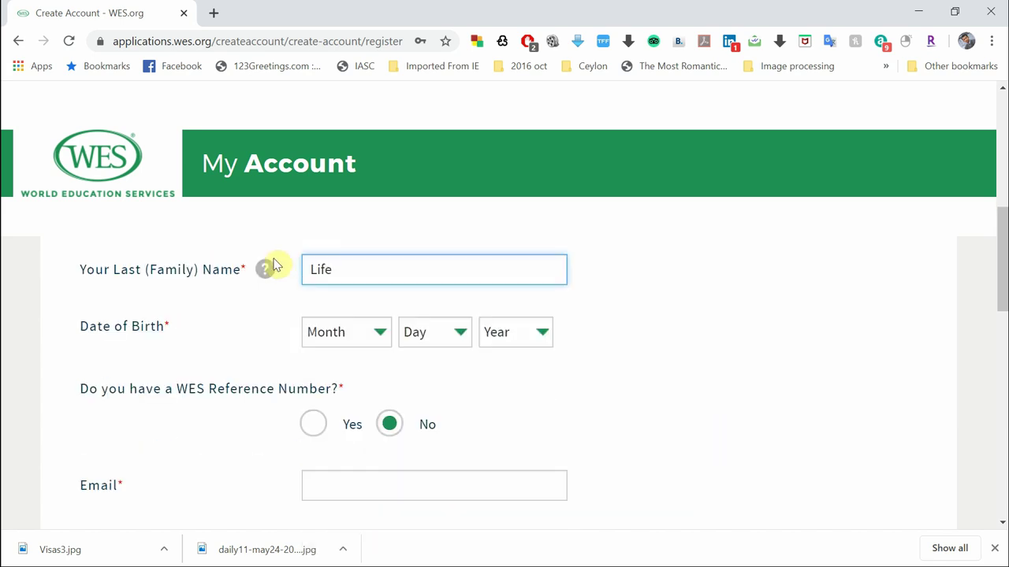
{"action": "left_click", "coordinate": [349, 339]}
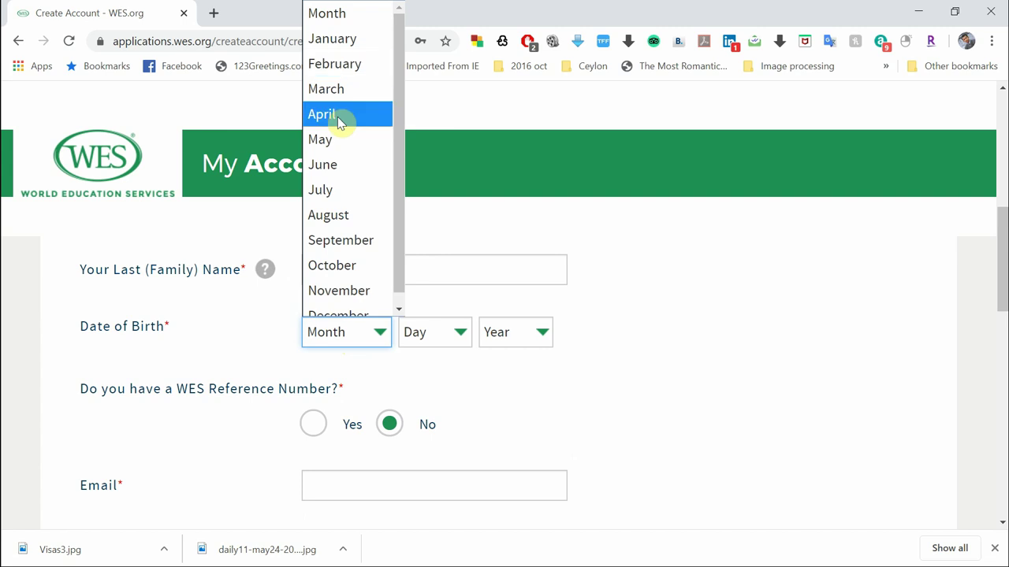
{"action": "left_click", "coordinate": [349, 142]}
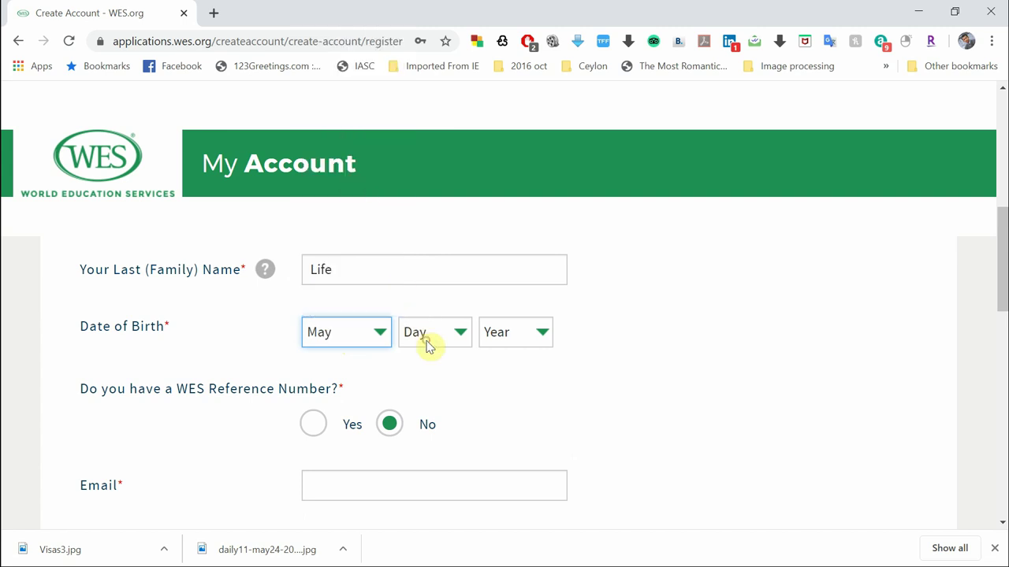
{"action": "left_click", "coordinate": [425, 343]}
{"action": "left_click", "coordinate": [438, 27]}
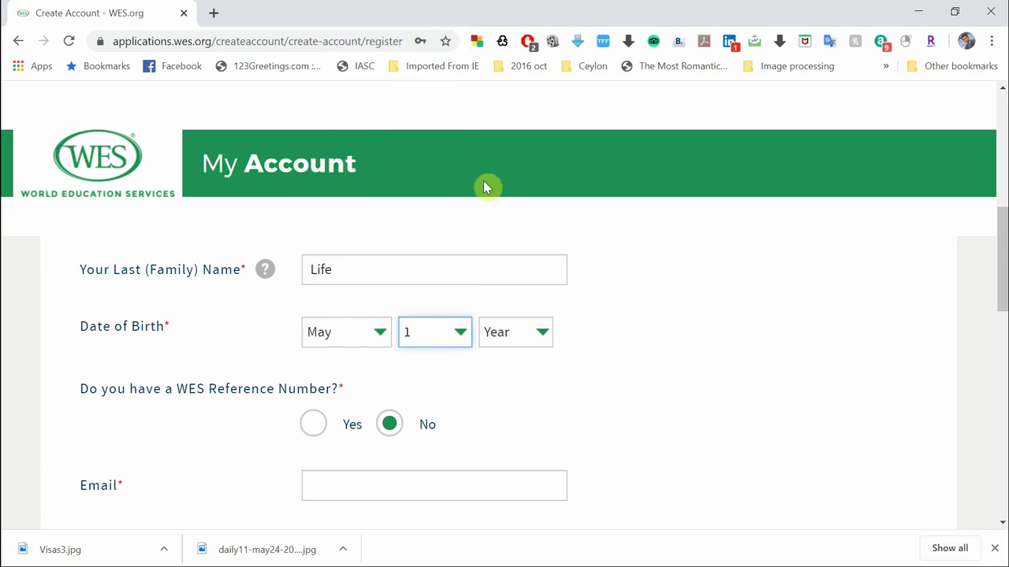
{"action": "left_click", "coordinate": [498, 345]}
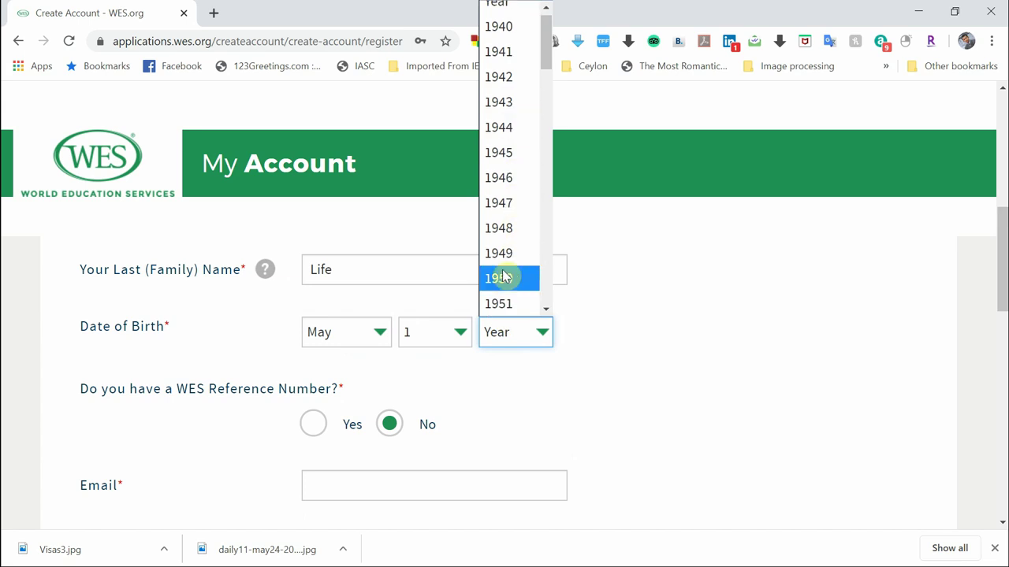
{"action": "scroll", "coordinate": [500, 284], "scroll_direction": "down", "scroll_amount": 10}
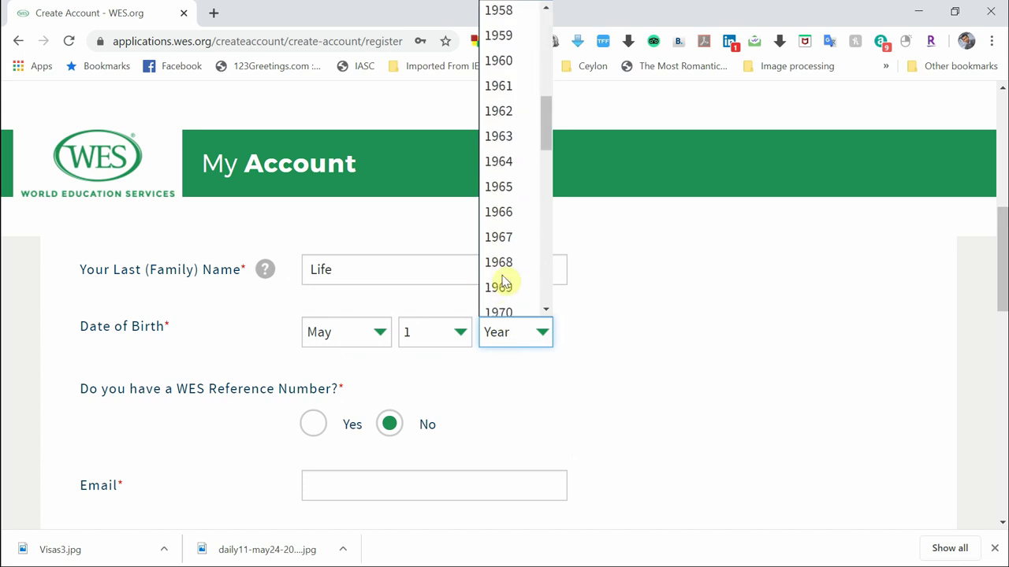
{"action": "scroll", "coordinate": [503, 283], "scroll_direction": "down", "scroll_amount": 5}
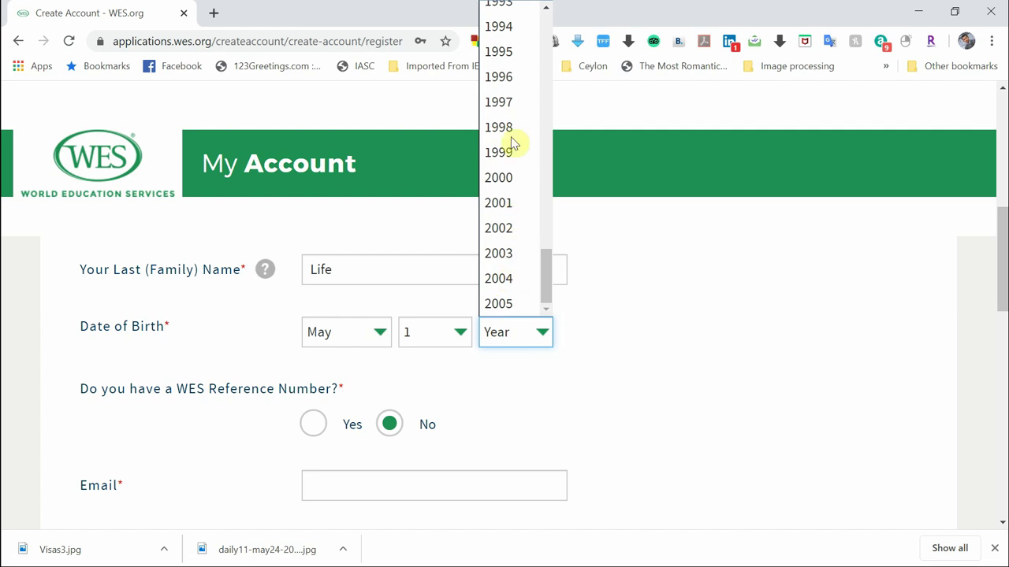
{"action": "left_click", "coordinate": [514, 55]}
{"action": "scroll", "coordinate": [716, 397], "scroll_direction": "down", "scroll_amount": 1}
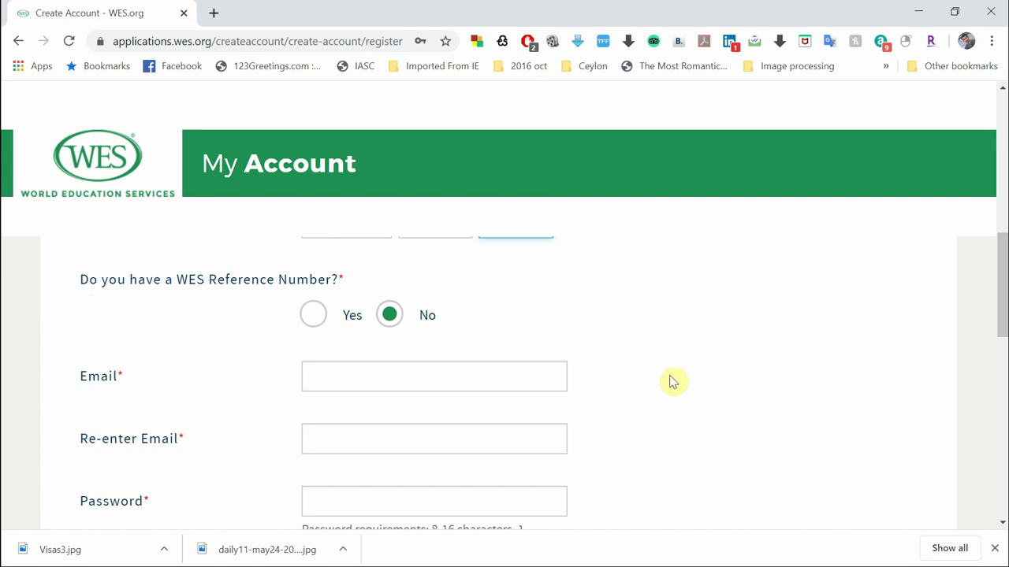
{"action": "scroll", "coordinate": [670, 381], "scroll_direction": "down", "scroll_amount": 1}
Enter the applicant's e-mail address in both Email and Re-enter Email fields
{"action": "left_click", "coordinate": [394, 269]}
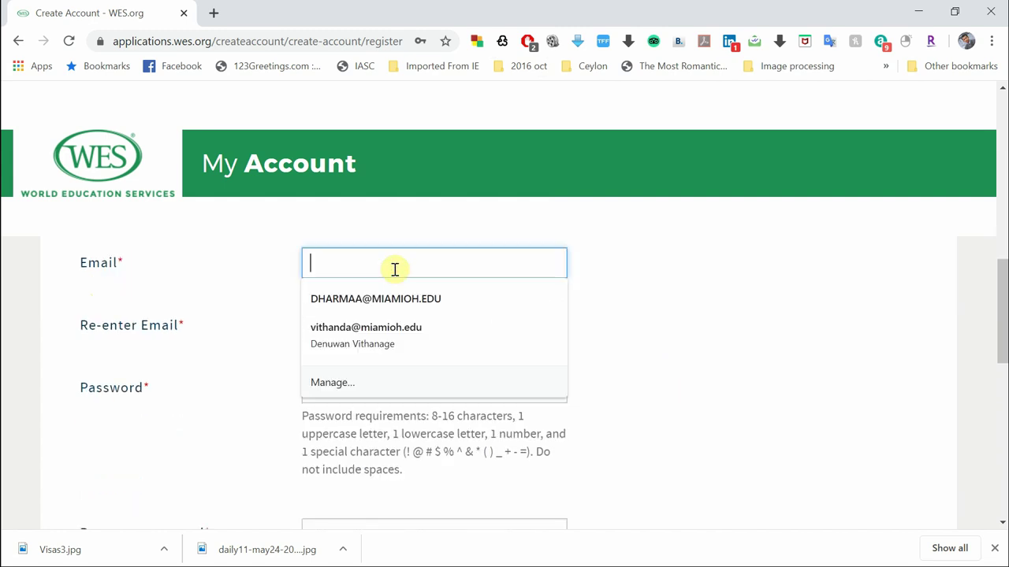
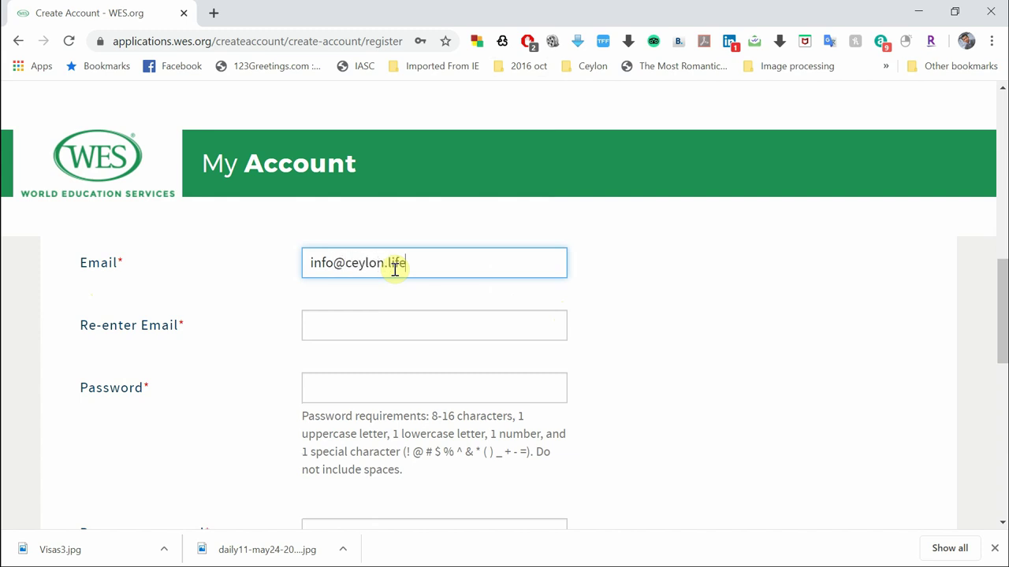
{"action": "left_click", "coordinate": [365, 329]}
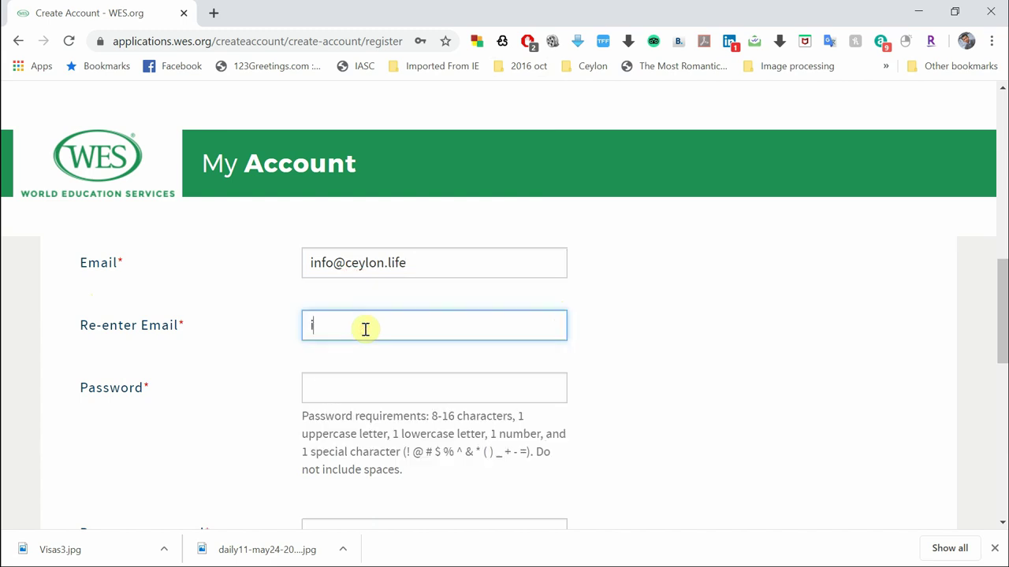
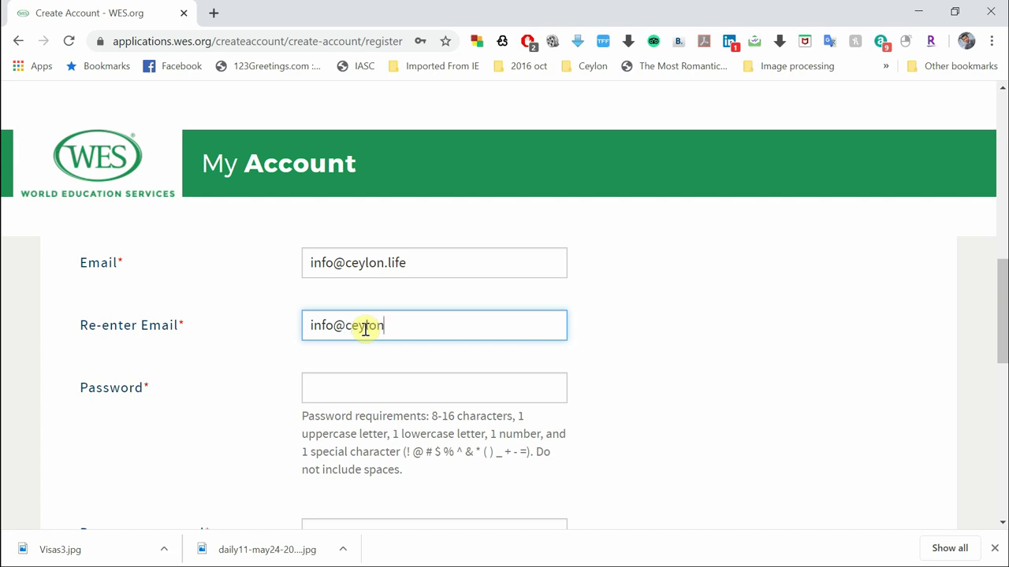
{"action": "scroll", "coordinate": [723, 367], "scroll_direction": "down", "scroll_amount": 1}
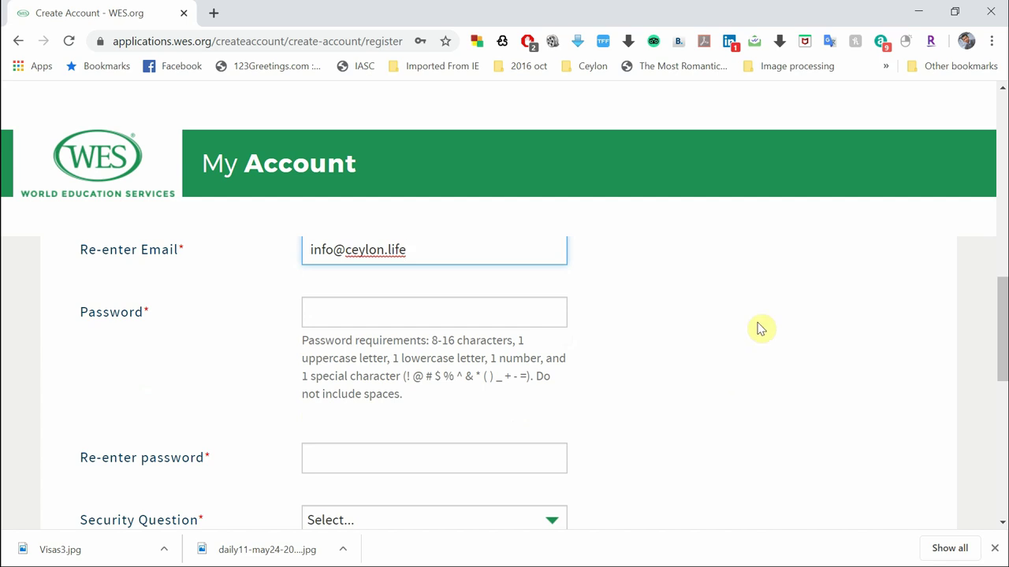
{"action": "scroll", "coordinate": [760, 329], "scroll_direction": "up", "scroll_amount": 1}
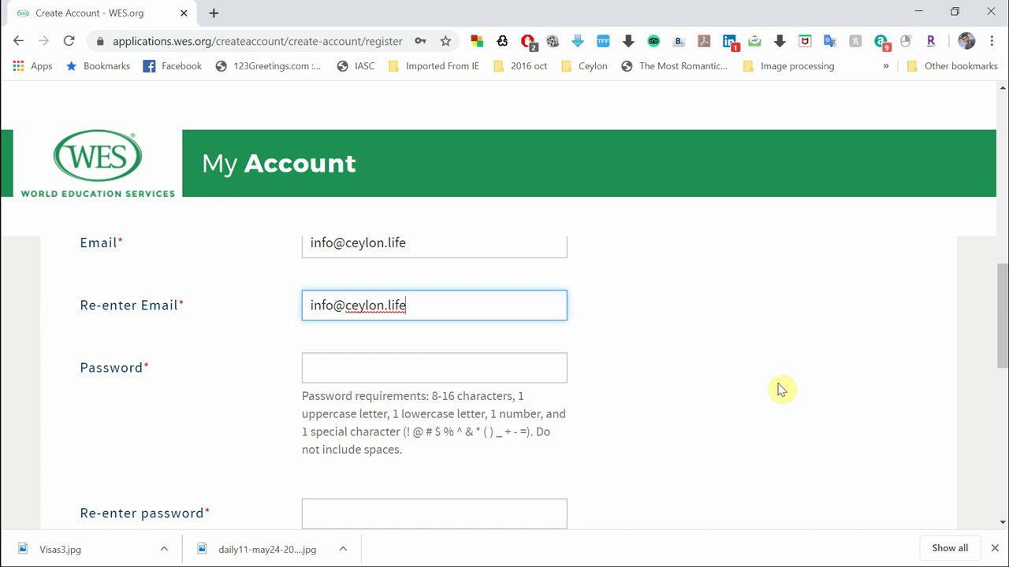
{"action": "scroll", "coordinate": [780, 389], "scroll_direction": "down", "scroll_amount": 1}
{"action": "scroll", "coordinate": [781, 390], "scroll_direction": "up", "scroll_amount": 1}
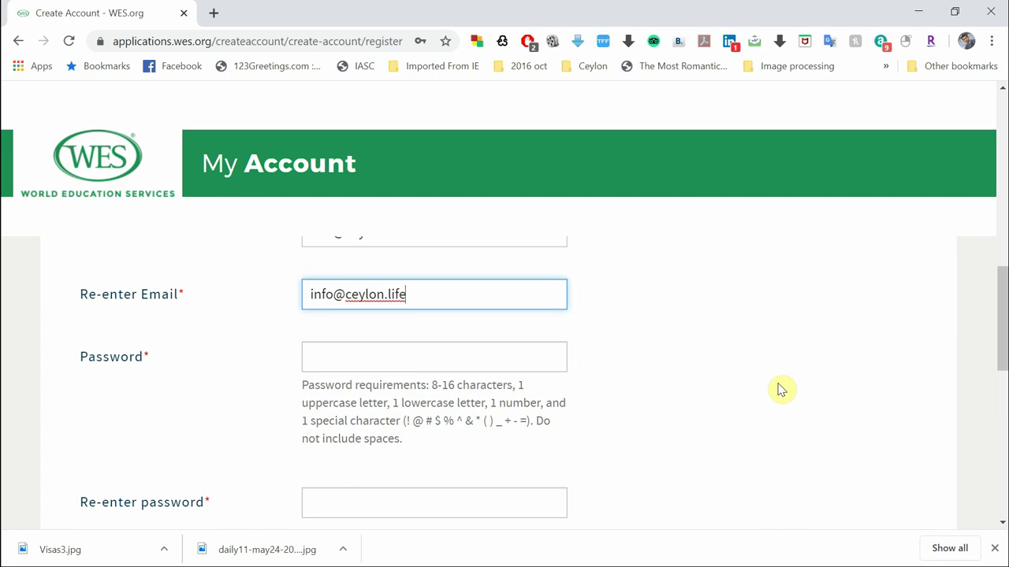
{"action": "scroll", "coordinate": [780, 389], "scroll_direction": "down", "scroll_amount": 1}
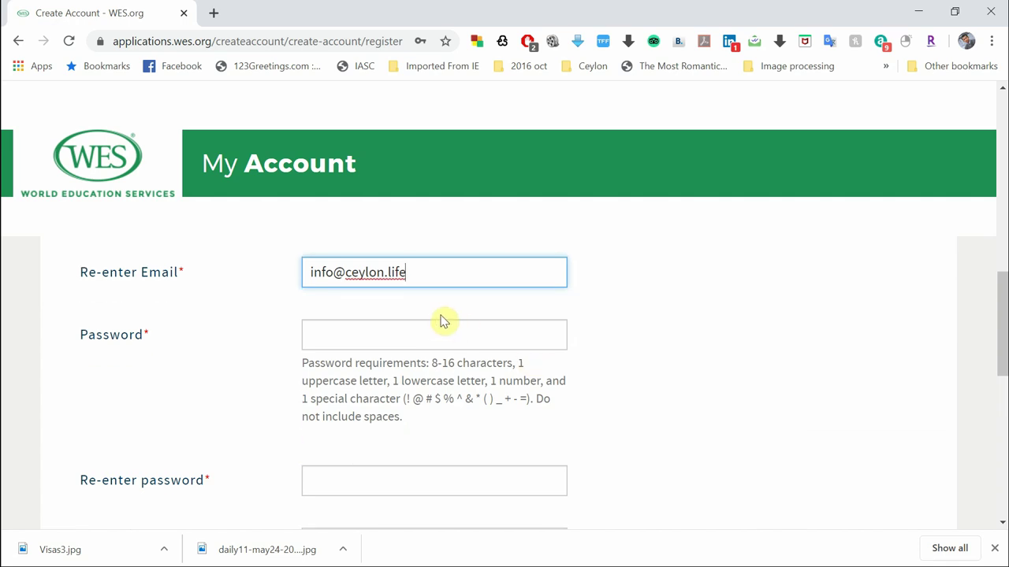
Type the account password and its confirmation, dismissing the saved-password suggestions
{"action": "left_click", "coordinate": [434, 325]}
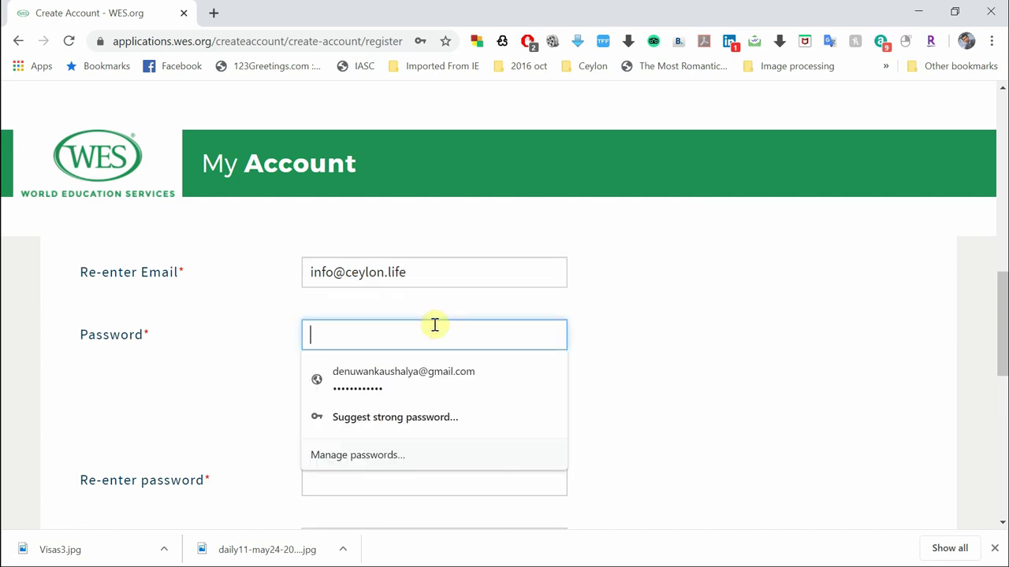
{"action": "type", "text": "••••••"}
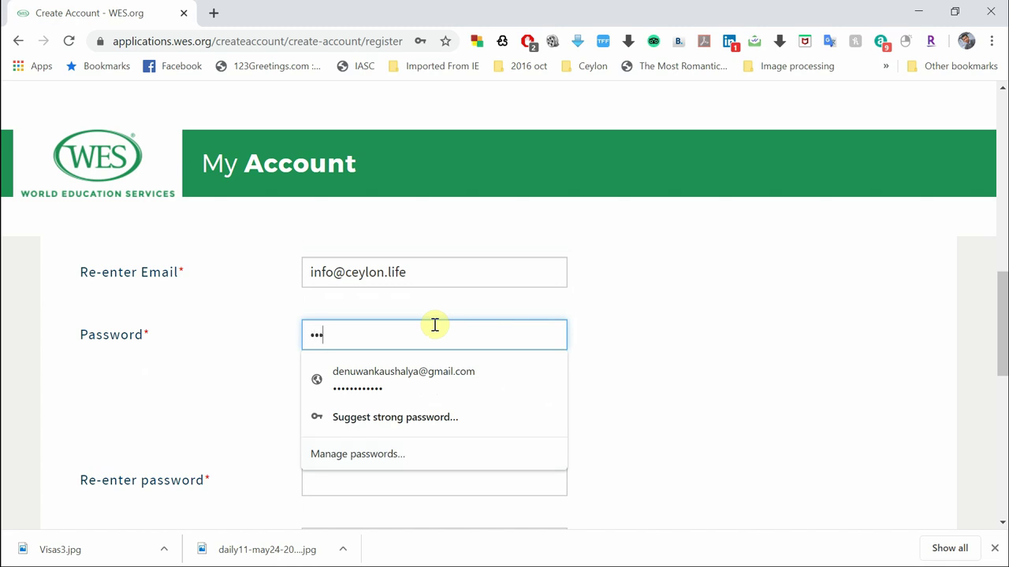
{"action": "type", "text": "•••••••••"}
{"action": "left_click", "coordinate": [576, 398]}
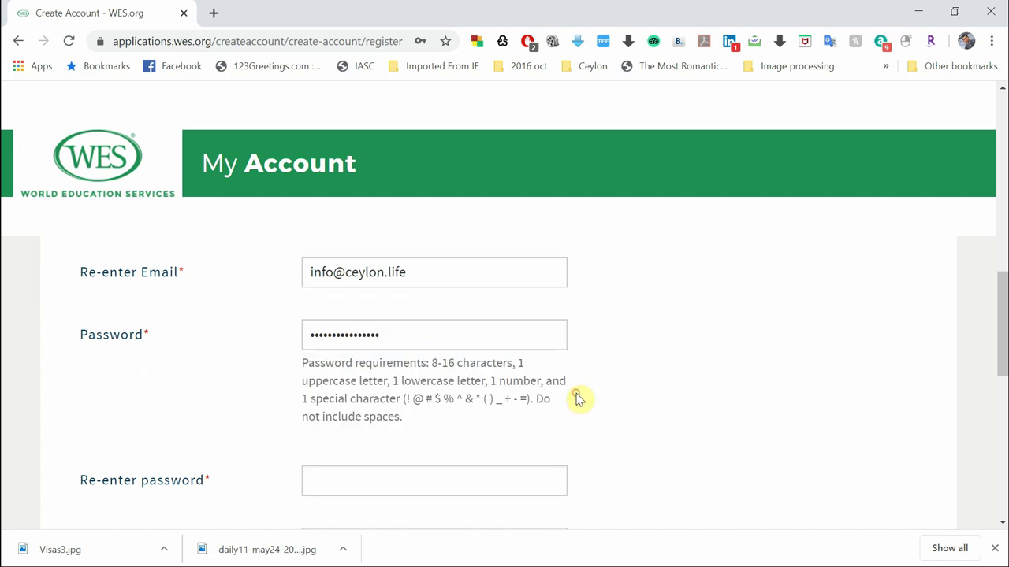
{"action": "scroll", "coordinate": [712, 419], "scroll_direction": "down", "scroll_amount": 2}
{"action": "left_click", "coordinate": [494, 358]}
{"action": "type", "text": "••••••••••••••"}
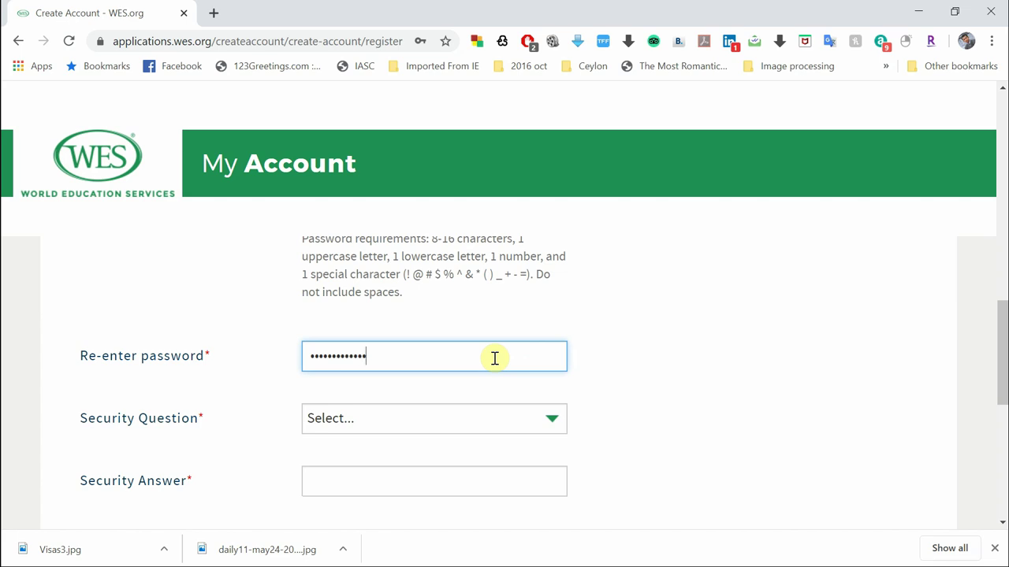
{"action": "type", "text": "••"}
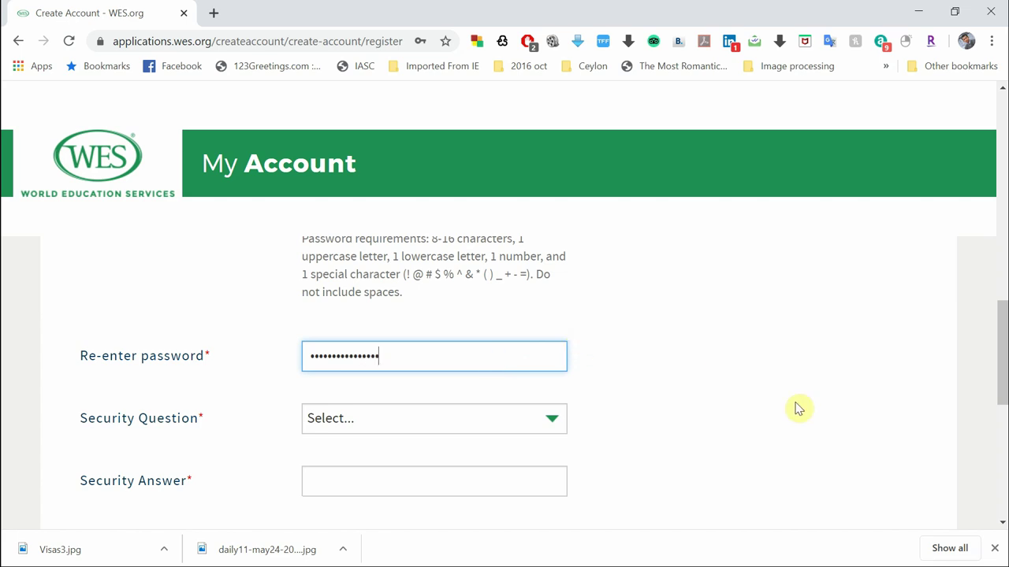
Choose the security question 'What is your first pet's name?' and type the security answer
{"action": "scroll", "coordinate": [486, 299], "scroll_direction": "down", "scroll_amount": 2}
{"action": "left_click", "coordinate": [458, 304]}
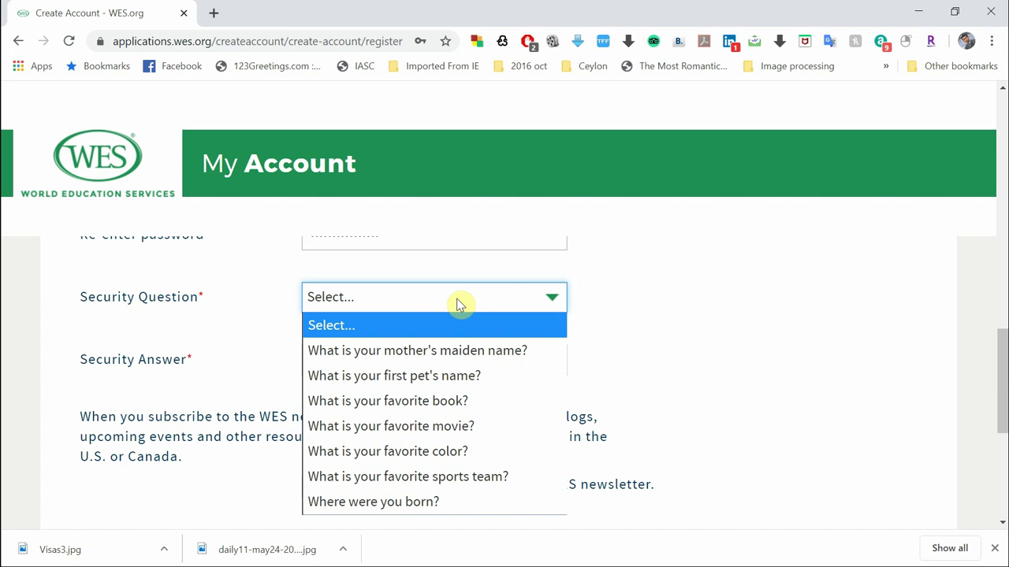
{"action": "left_click", "coordinate": [464, 381]}
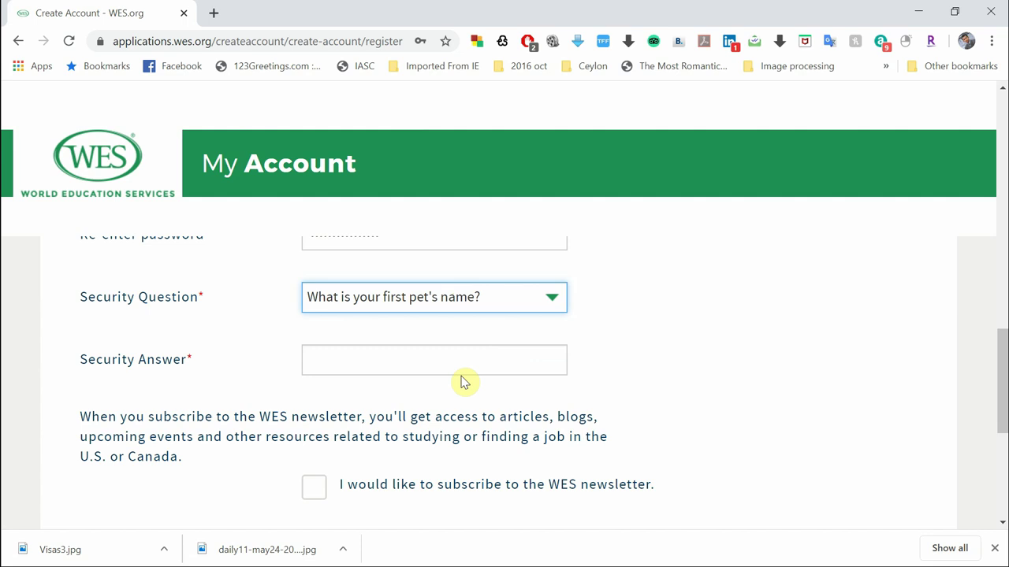
{"action": "left_click", "coordinate": [460, 353]}
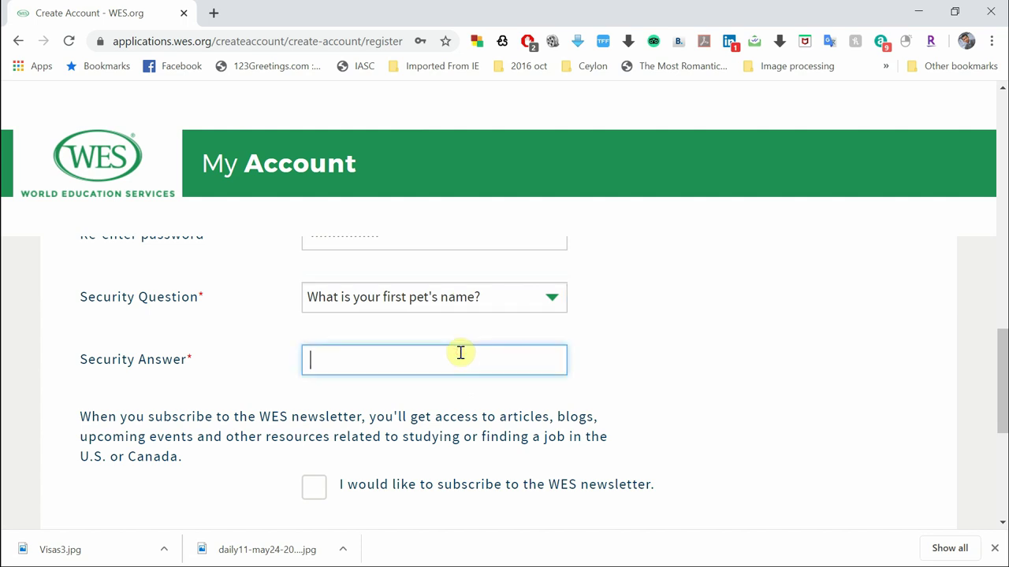
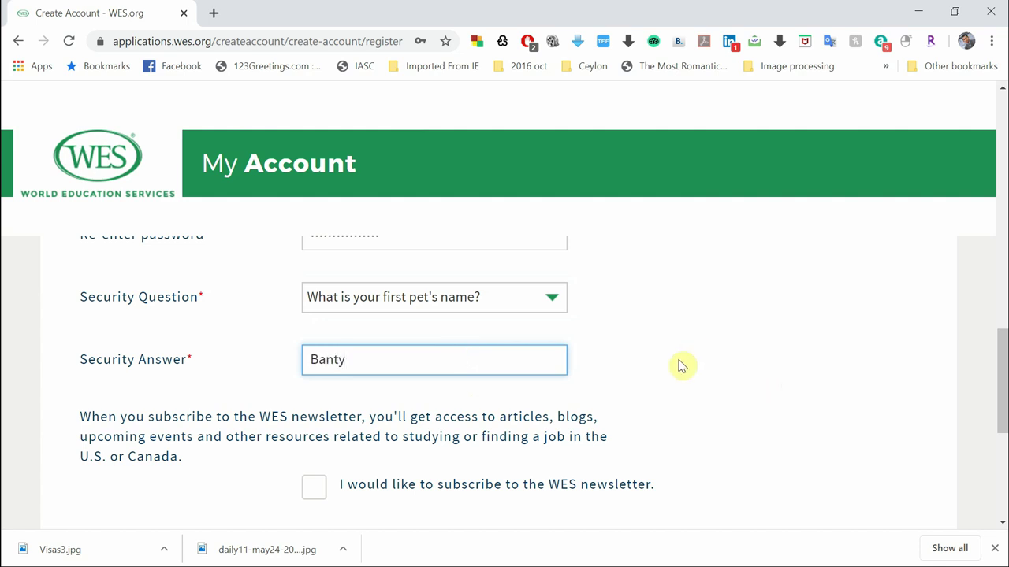
Leave the WES newsletter box unchecked and submit with Create Account
{"action": "scroll", "coordinate": [680, 365], "scroll_direction": "down", "scroll_amount": 1}
{"action": "scroll", "coordinate": [748, 339], "scroll_direction": "down", "scroll_amount": 1}
{"action": "scroll", "coordinate": [749, 340], "scroll_direction": "down", "scroll_amount": 1}
{"action": "scroll", "coordinate": [750, 398], "scroll_direction": "up", "scroll_amount": 2}
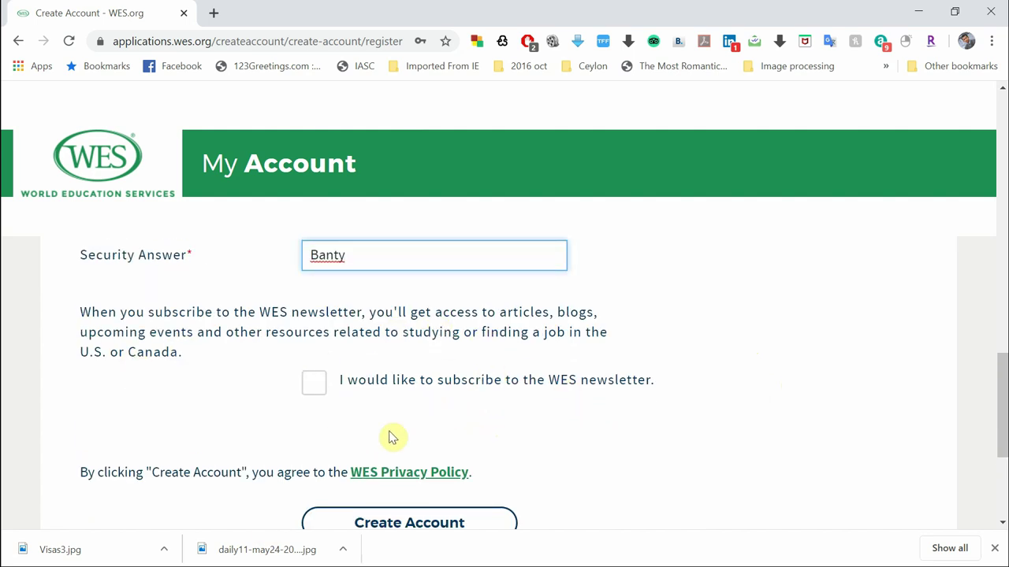
{"action": "left_click", "coordinate": [316, 394]}
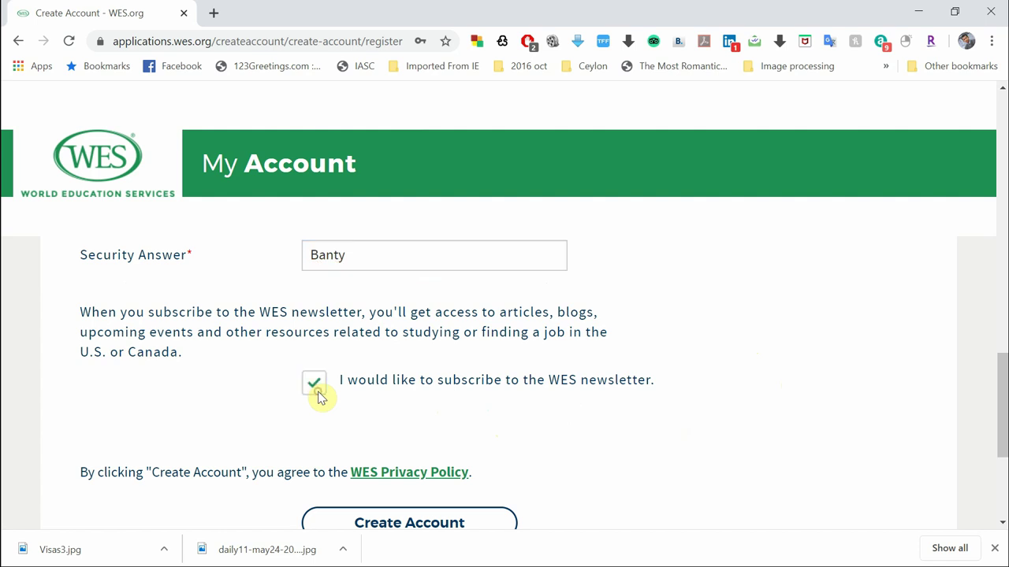
{"action": "double_click", "coordinate": [316, 394]}
{"action": "left_click", "coordinate": [315, 394]}
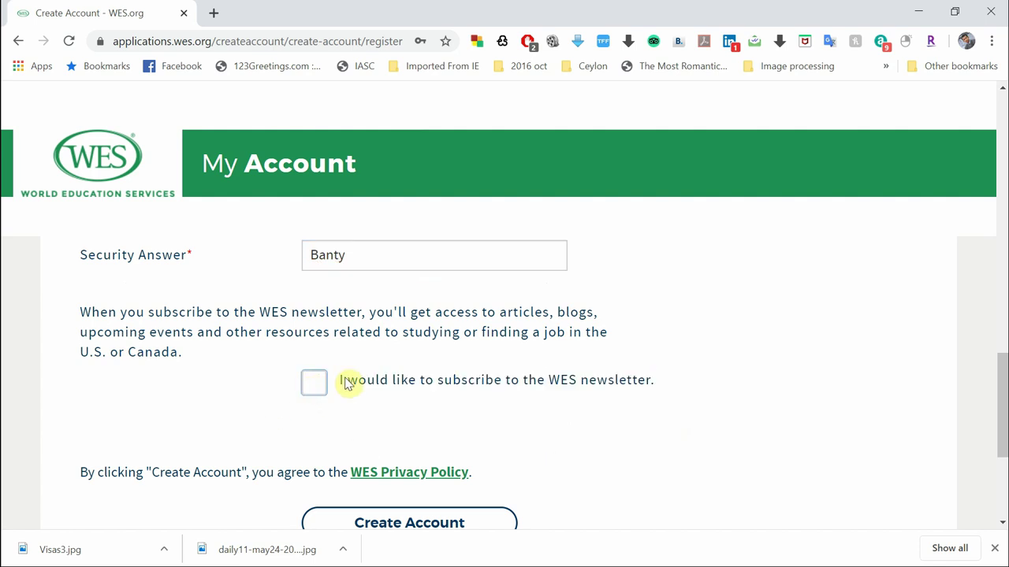
{"action": "scroll", "coordinate": [736, 450], "scroll_direction": "down", "scroll_amount": 2}
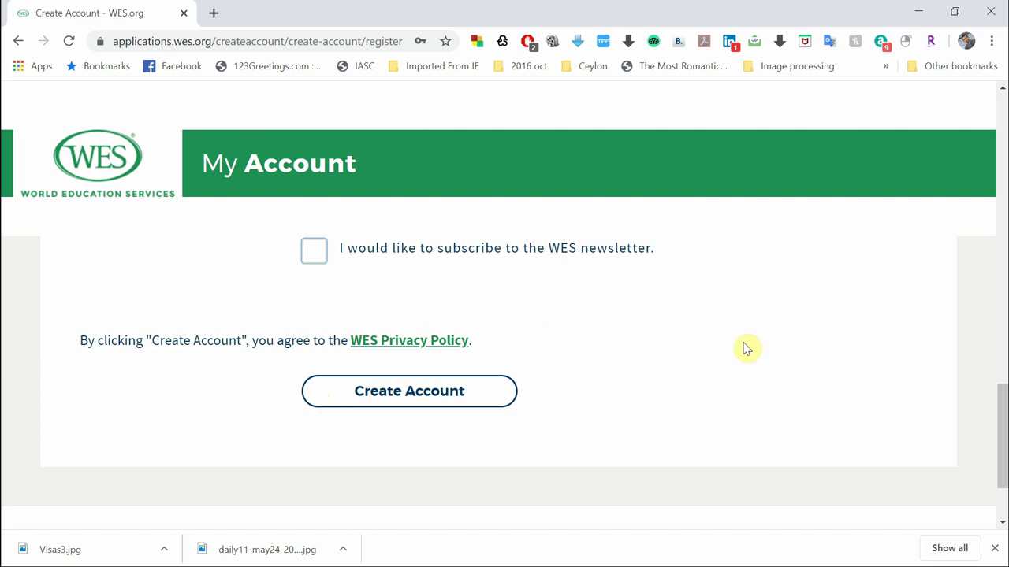
{"action": "scroll", "coordinate": [745, 349], "scroll_direction": "up", "scroll_amount": 1}
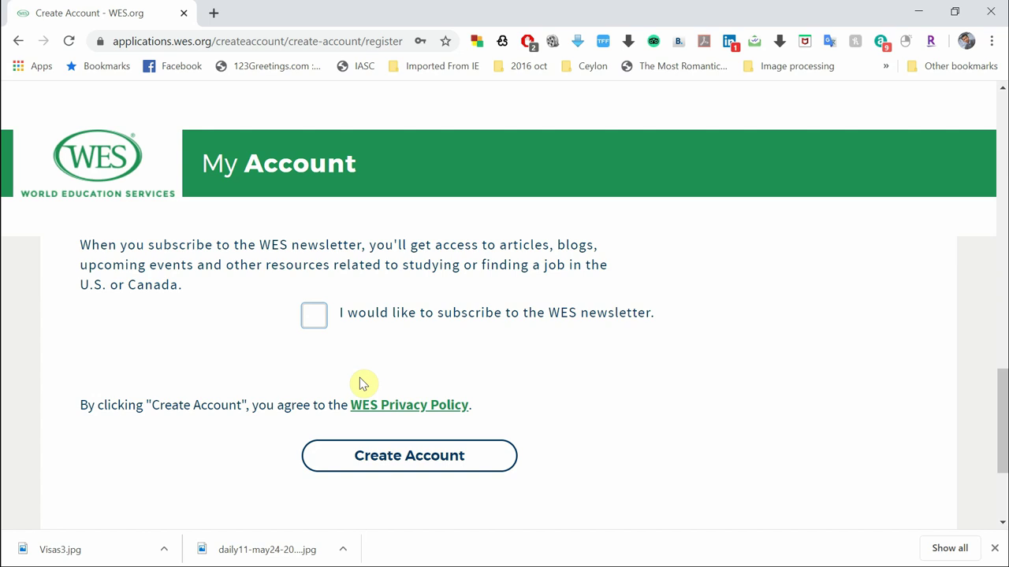
{"action": "scroll", "coordinate": [496, 351], "scroll_direction": "down", "scroll_amount": 1}
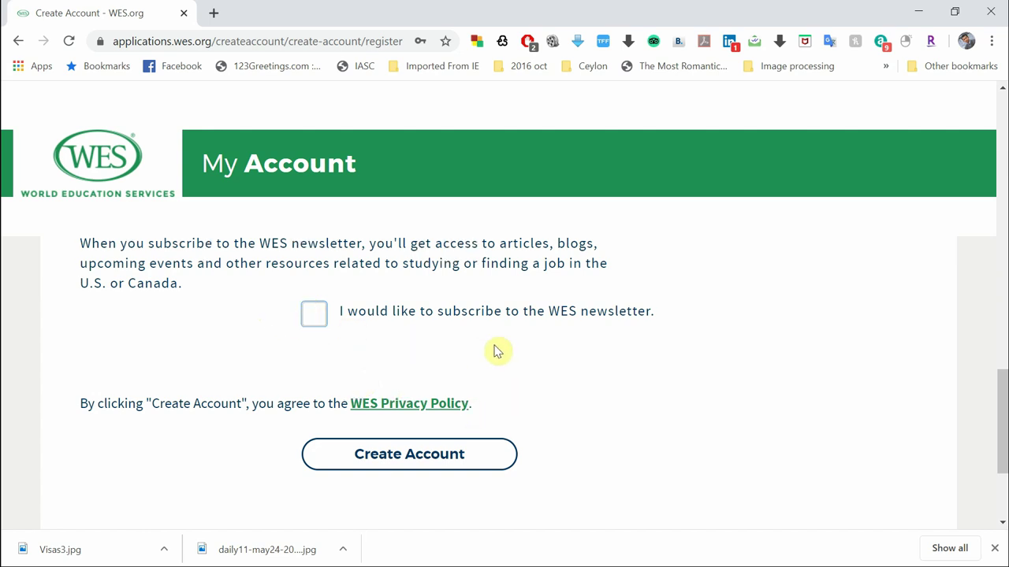
{"action": "scroll", "coordinate": [496, 351], "scroll_direction": "down", "scroll_amount": 2}
{"action": "scroll", "coordinate": [603, 279], "scroll_direction": "up", "scroll_amount": 2}
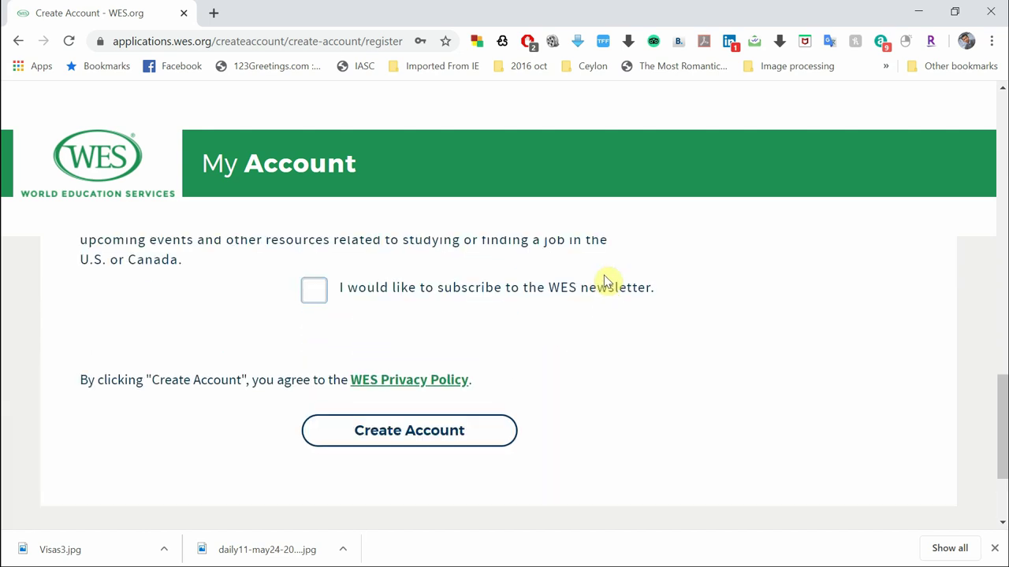
{"action": "left_click", "coordinate": [379, 443]}
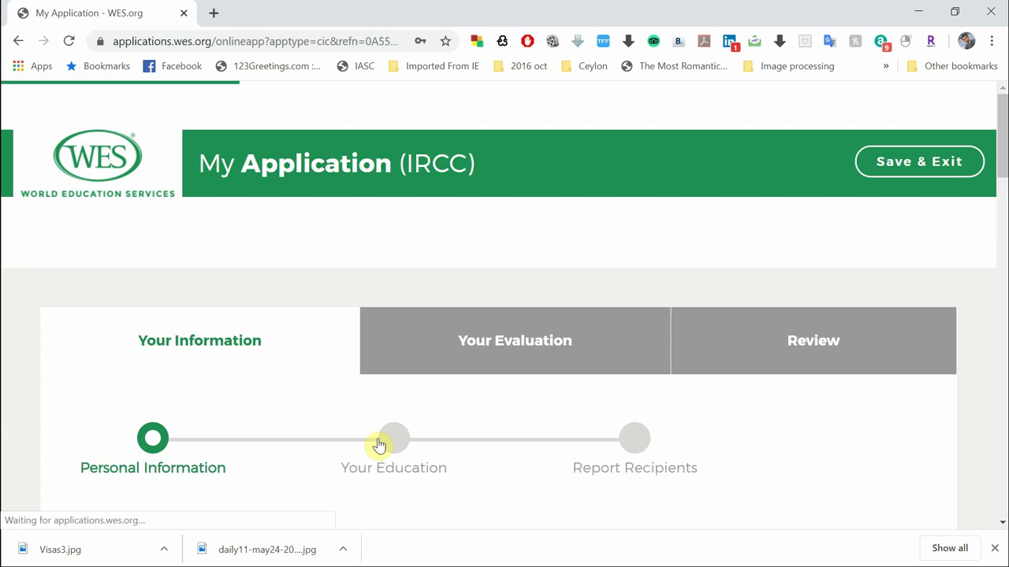
Mark the applicant's gender as Male
{"action": "scroll", "coordinate": [557, 391], "scroll_direction": "down", "scroll_amount": 2}
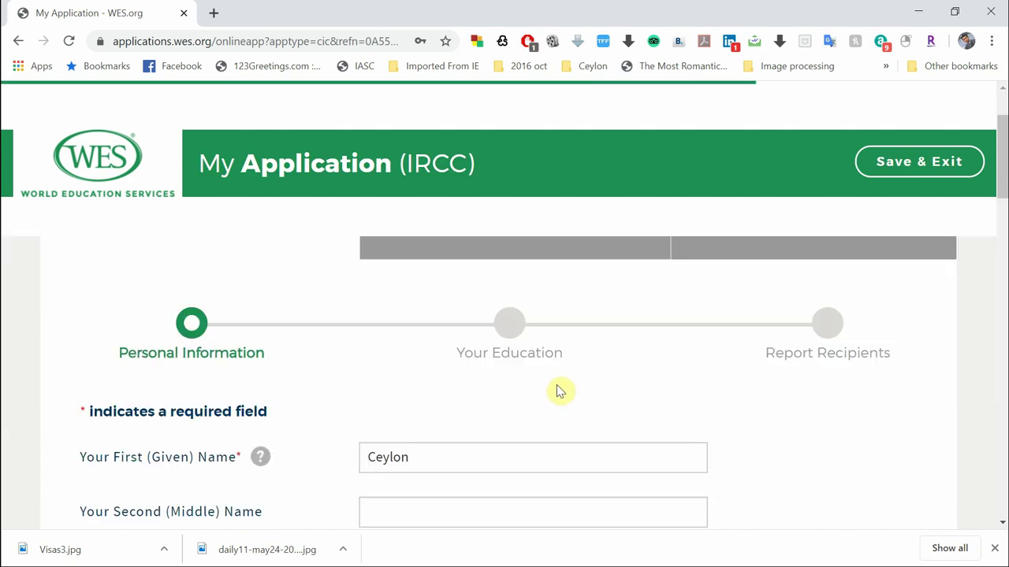
{"action": "scroll", "coordinate": [557, 385], "scroll_direction": "down", "scroll_amount": 2}
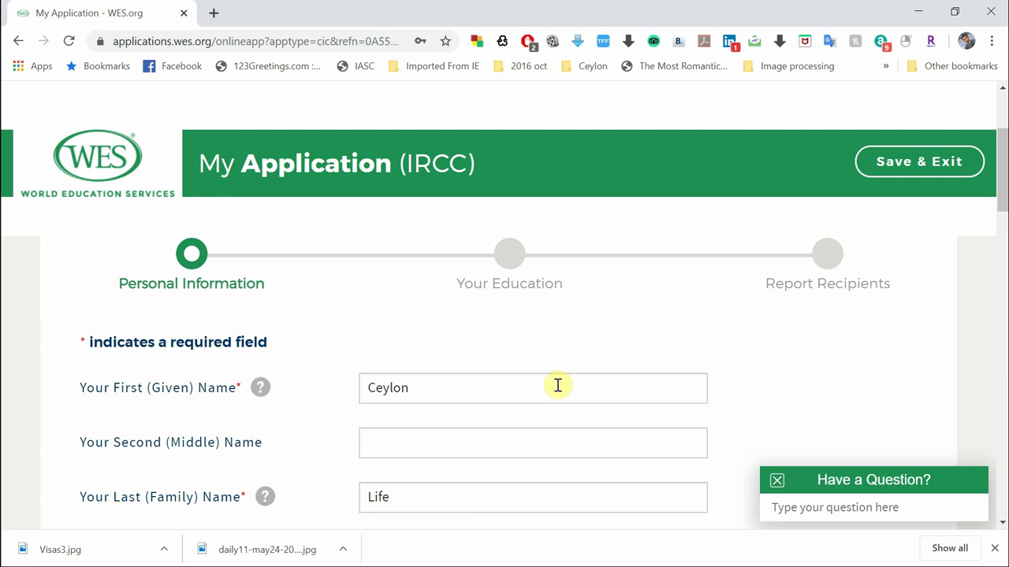
{"action": "scroll", "coordinate": [512, 347], "scroll_direction": "up", "scroll_amount": 2}
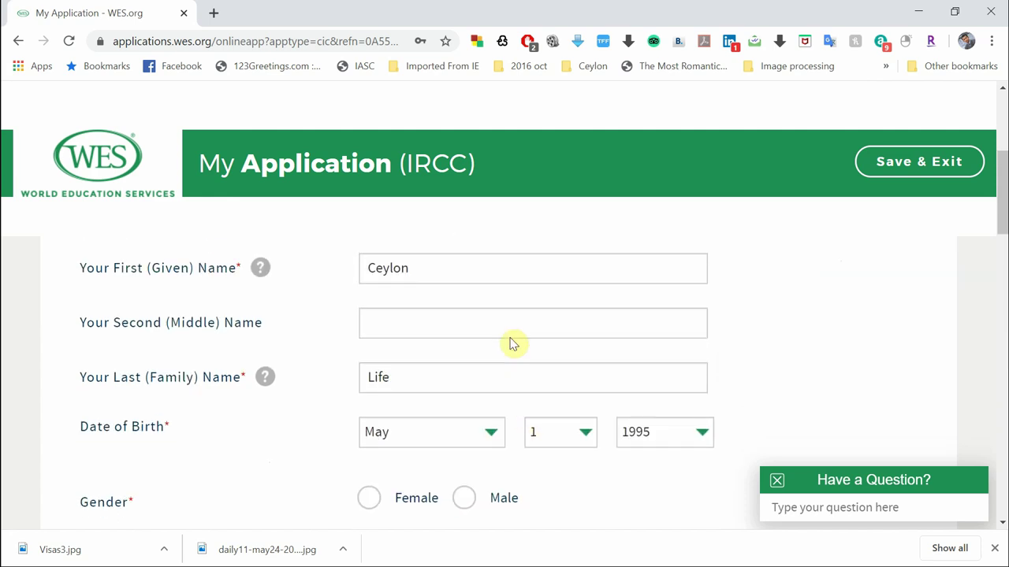
{"action": "scroll", "coordinate": [511, 340], "scroll_direction": "down", "scroll_amount": 2}
{"action": "scroll", "coordinate": [511, 339], "scroll_direction": "down", "scroll_amount": 2}
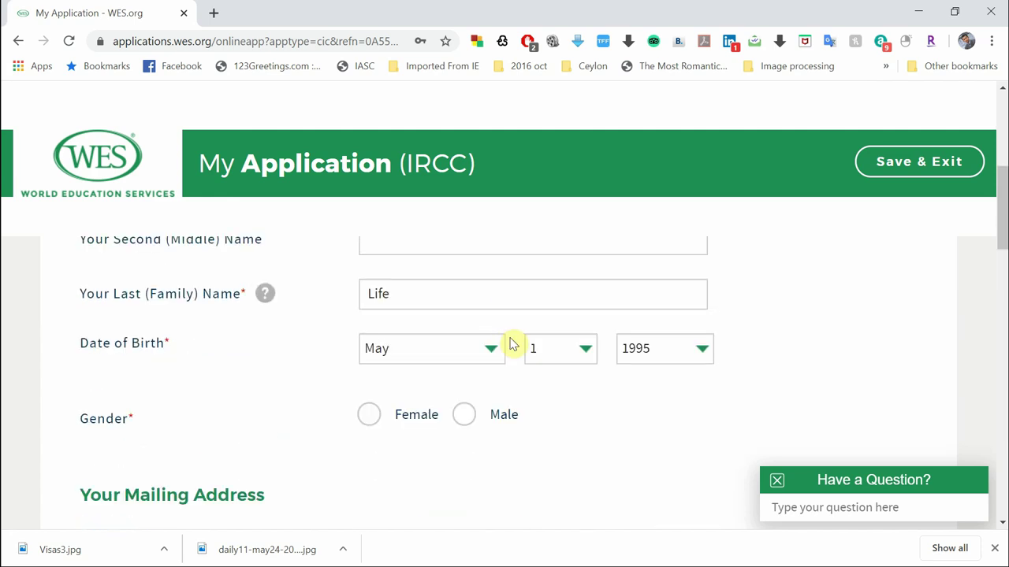
{"action": "left_click", "coordinate": [462, 323]}
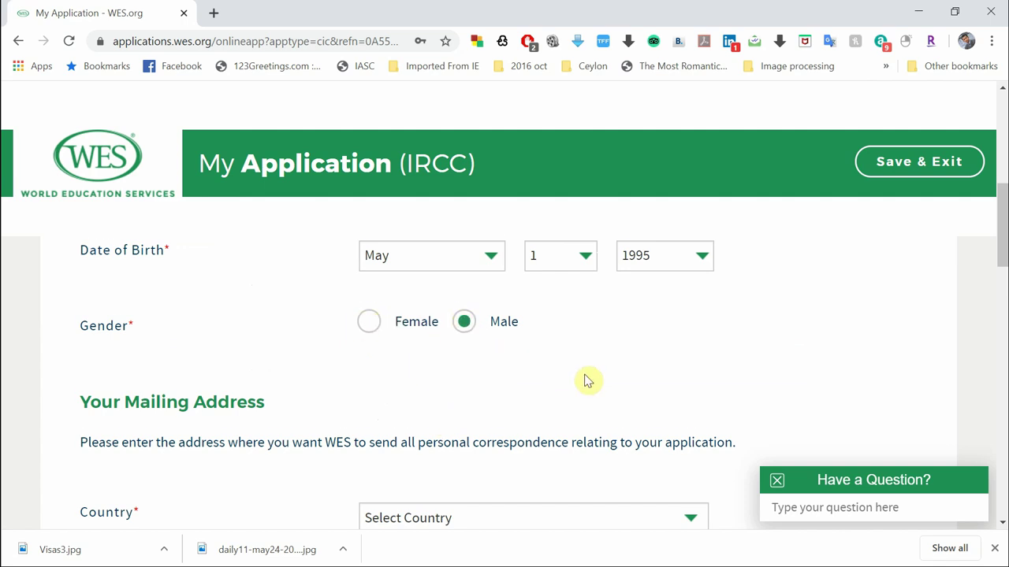
Choose Sri Lanka as the mailing address country
{"action": "scroll", "coordinate": [585, 380], "scroll_direction": "down", "scroll_amount": 3}
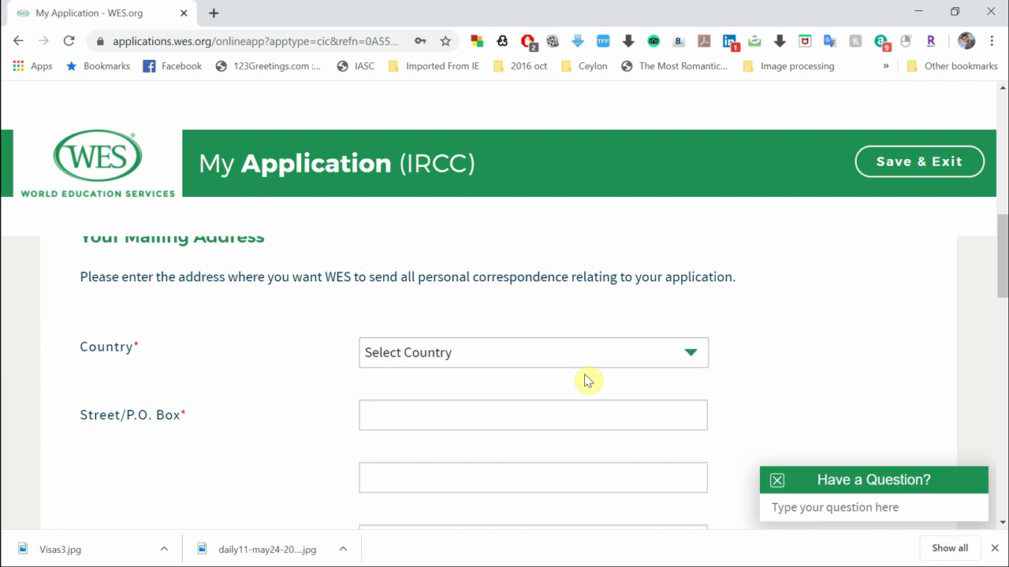
{"action": "left_click", "coordinate": [569, 355]}
{"action": "scroll", "coordinate": [562, 299], "scroll_direction": "down", "scroll_amount": 1}
{"action": "scroll", "coordinate": [562, 299], "scroll_direction": "down", "scroll_amount": 20}
{"action": "scroll", "coordinate": [562, 299], "scroll_direction": "down", "scroll_amount": 20}
{"action": "scroll", "coordinate": [562, 298], "scroll_direction": "down", "scroll_amount": 10}
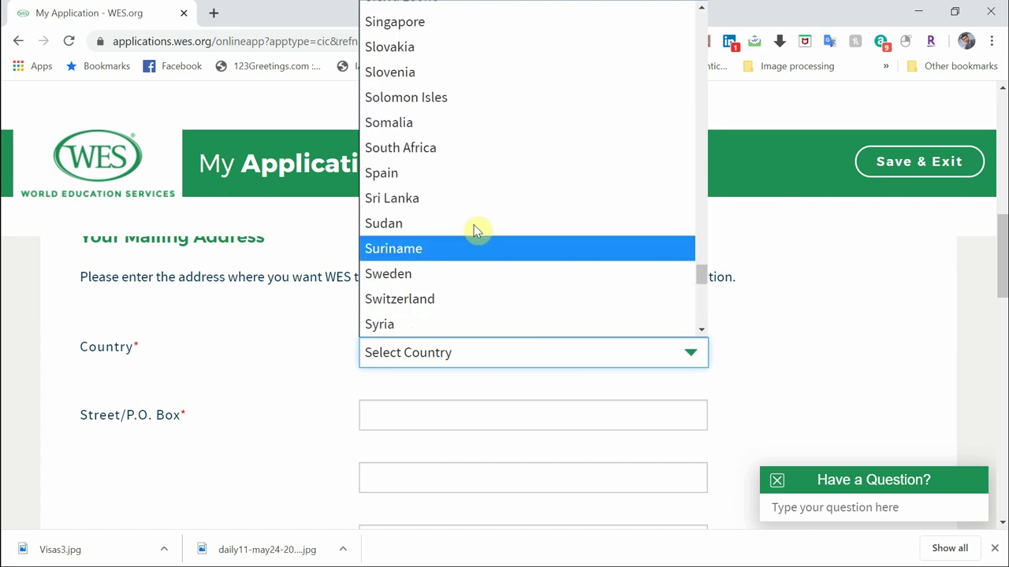
{"action": "left_click", "coordinate": [477, 203]}
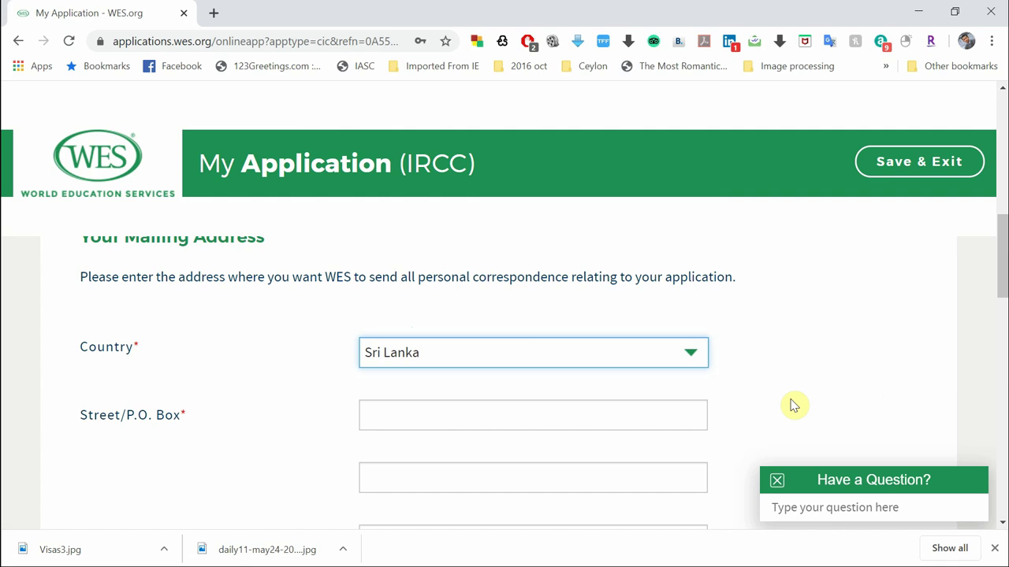
{"action": "scroll", "coordinate": [793, 406], "scroll_direction": "down", "scroll_amount": 2}
Enter the applicant's street address and city in the mailing address
{"action": "left_click", "coordinate": [478, 307]}
{"action": "type", "text": "800"}
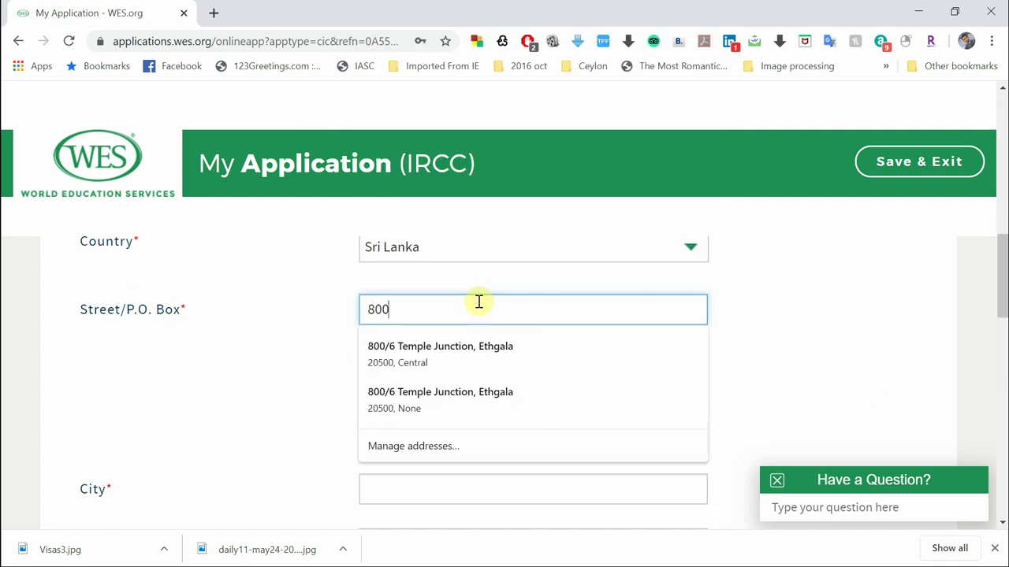
{"action": "key", "text": "BackSpace"}
{"action": "key", "text": "BackSpace"}
{"action": "key", "text": "BackSpace"}
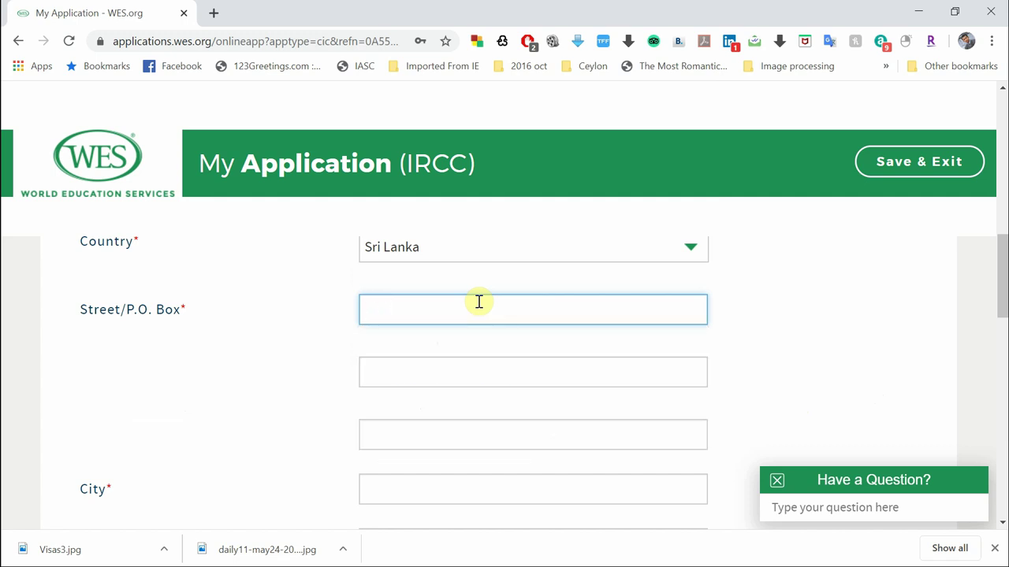
{"action": "scroll", "coordinate": [465, 299], "scroll_direction": "down", "scroll_amount": 1}
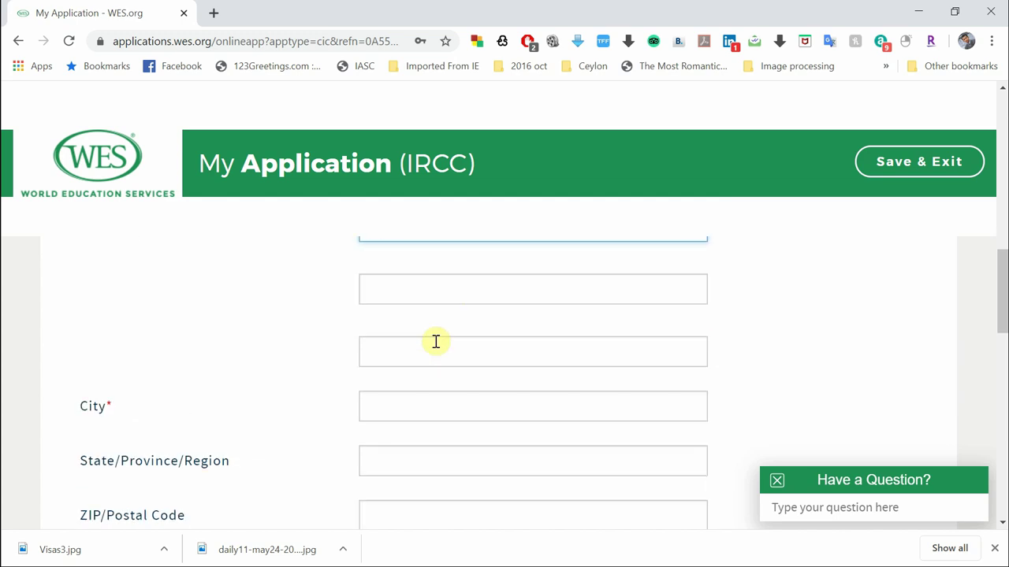
{"action": "left_click", "coordinate": [415, 406]}
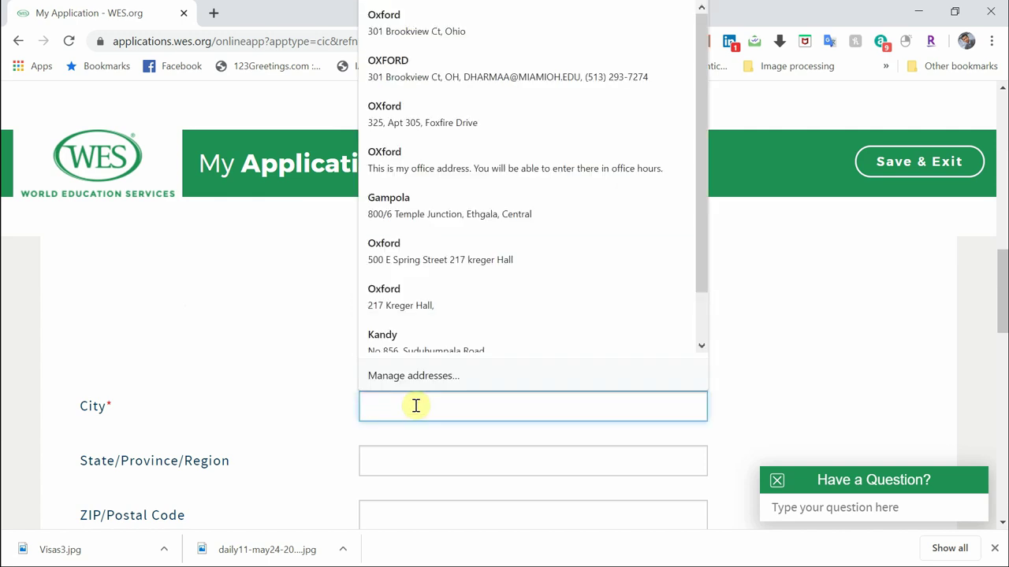
{"action": "type", "text": "Gampola"}
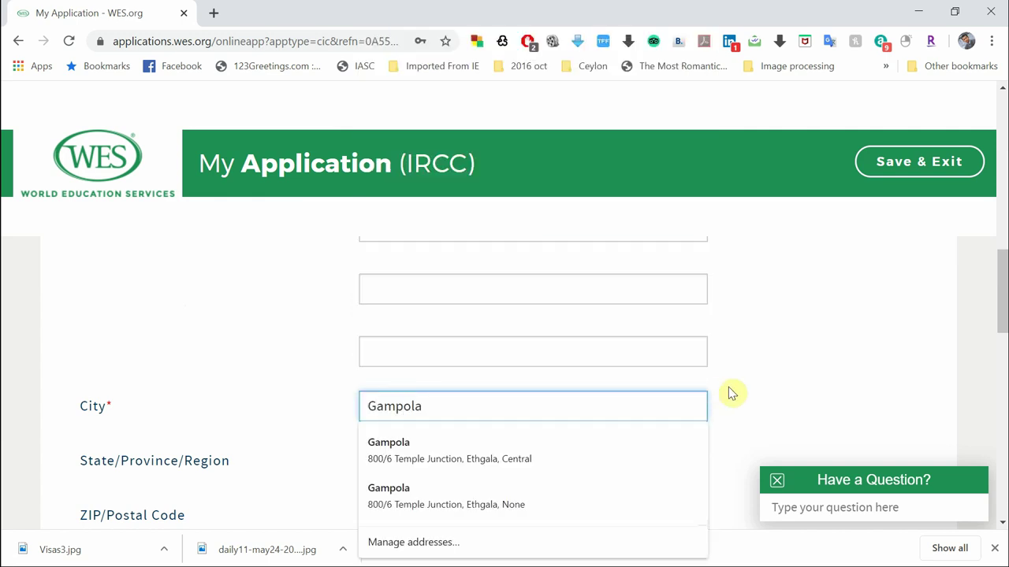
{"action": "key", "text": "Escape"}
{"action": "left_click", "coordinate": [812, 394]}
{"action": "scroll", "coordinate": [811, 394], "scroll_direction": "down", "scroll_amount": 2}
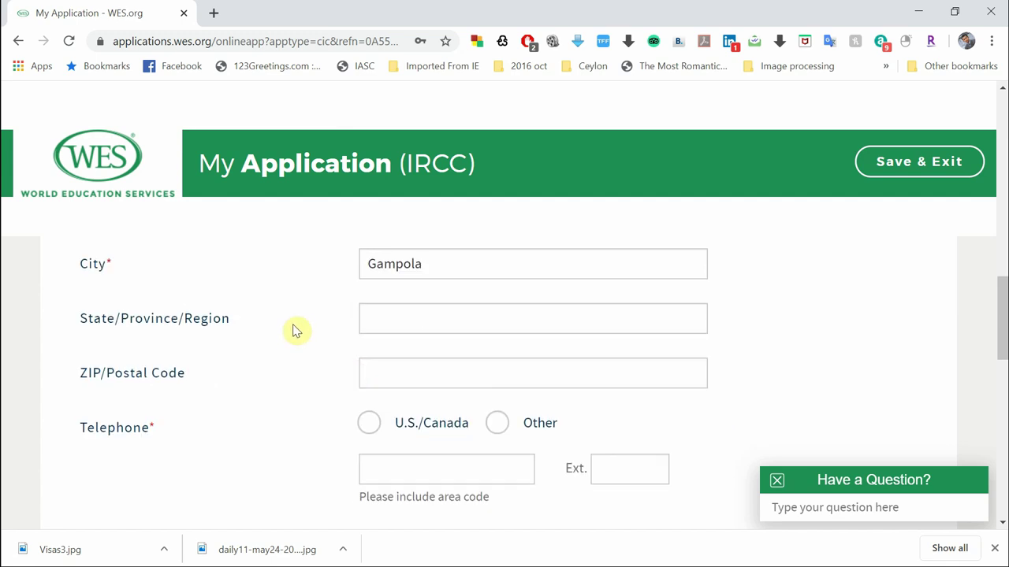
Fill in the state/province and the ZIP/postal code of the mailing address
{"action": "left_click", "coordinate": [390, 314]}
{"action": "type", "text": "Central Provin"}
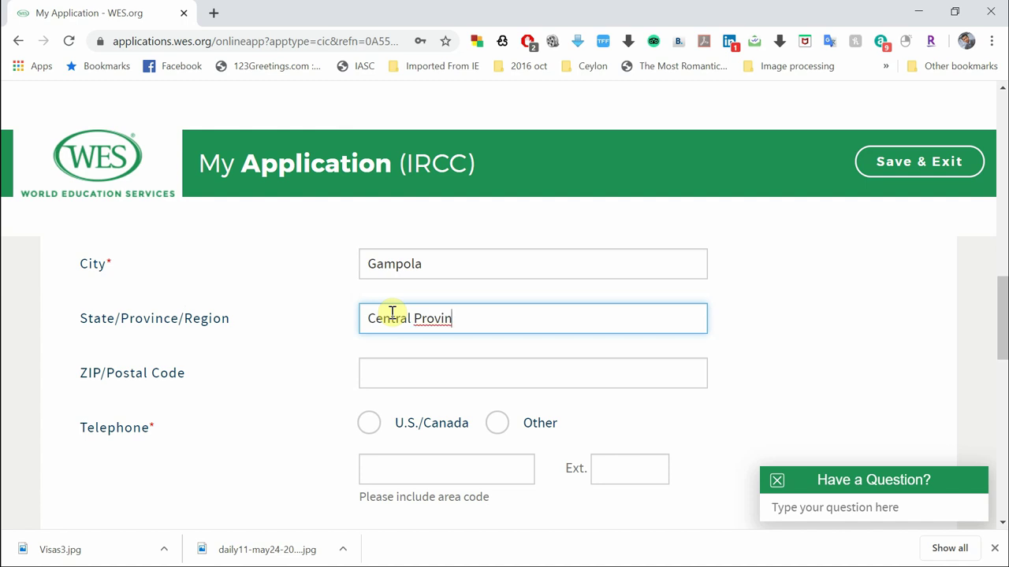
{"action": "type", "text": "ce"}
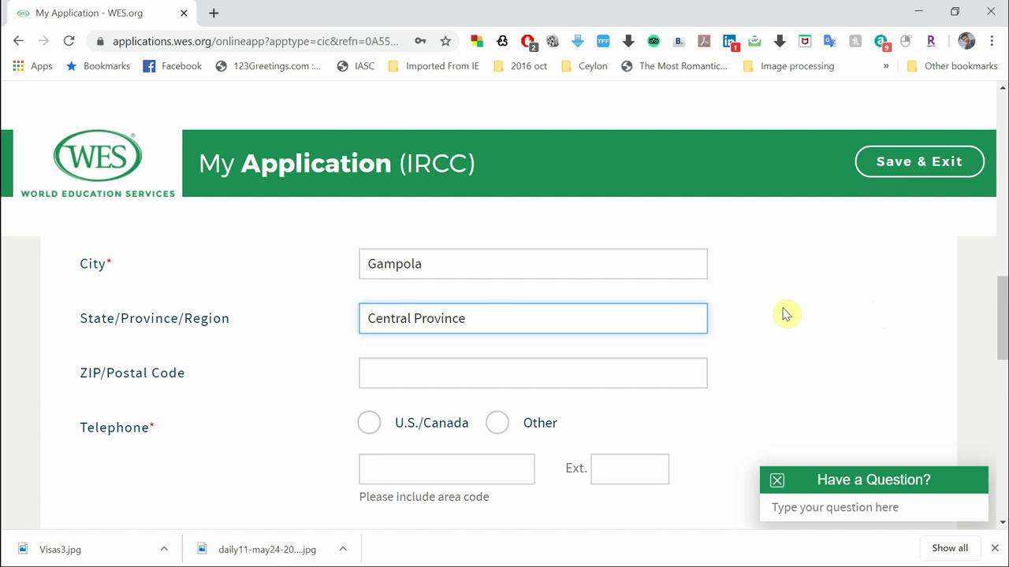
{"action": "scroll", "coordinate": [784, 313], "scroll_direction": "up", "scroll_amount": 3}
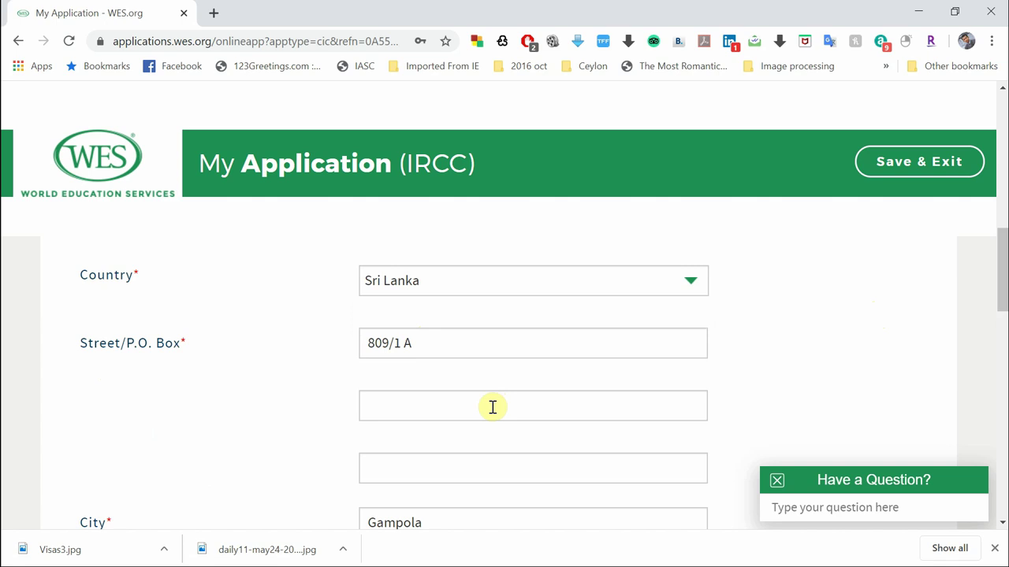
{"action": "scroll", "coordinate": [473, 464], "scroll_direction": "down", "scroll_amount": 1}
{"action": "left_click", "coordinate": [474, 464]}
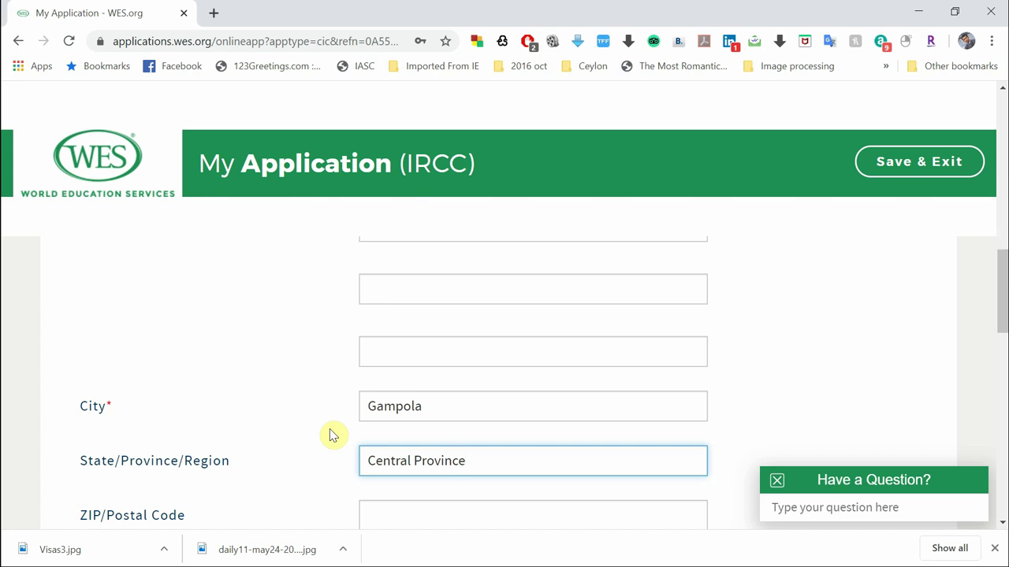
{"action": "scroll", "coordinate": [272, 434], "scroll_direction": "up", "scroll_amount": 2}
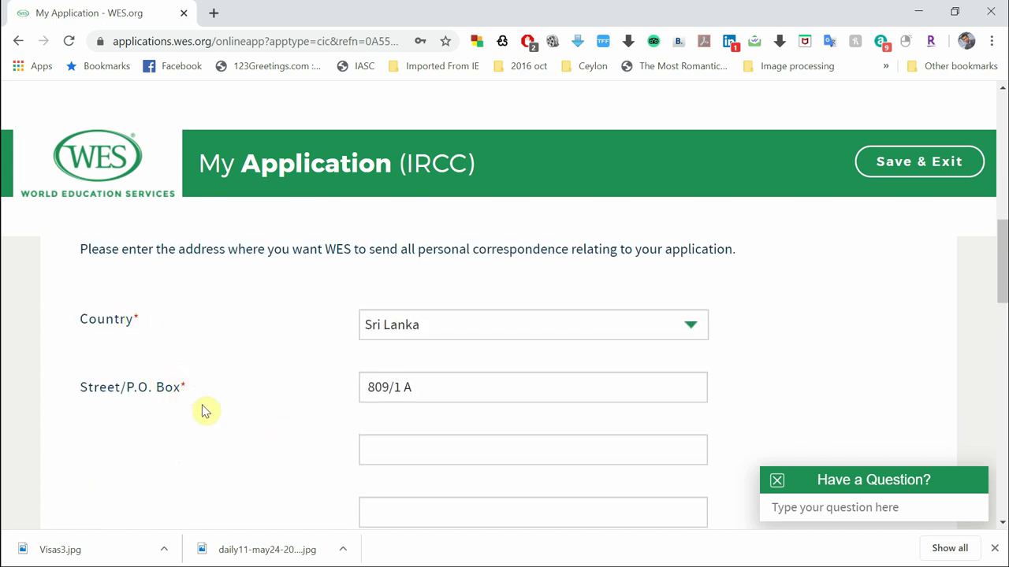
{"action": "scroll", "coordinate": [379, 349], "scroll_direction": "down", "scroll_amount": 3}
{"action": "scroll", "coordinate": [324, 427], "scroll_direction": "down", "scroll_amount": 1}
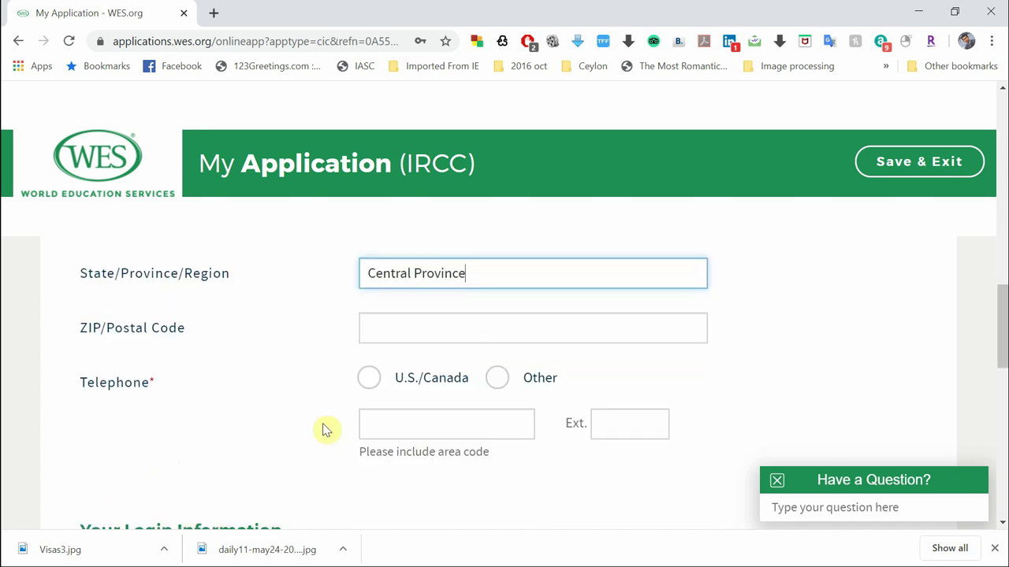
{"action": "left_click", "coordinate": [404, 328]}
{"action": "type", "text": "20"}
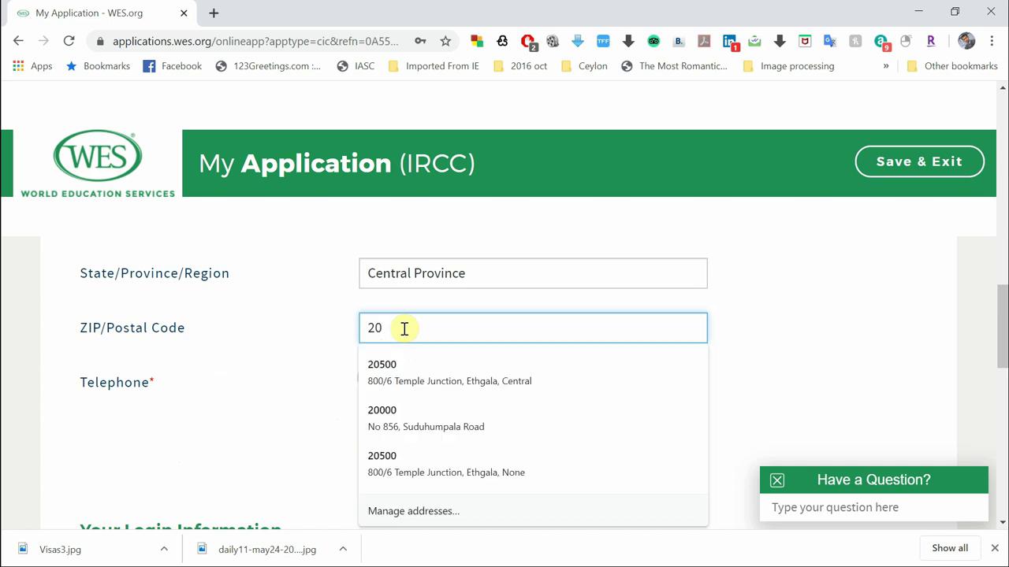
{"action": "type", "text": "4500"}
{"action": "left_click", "coordinate": [818, 329]}
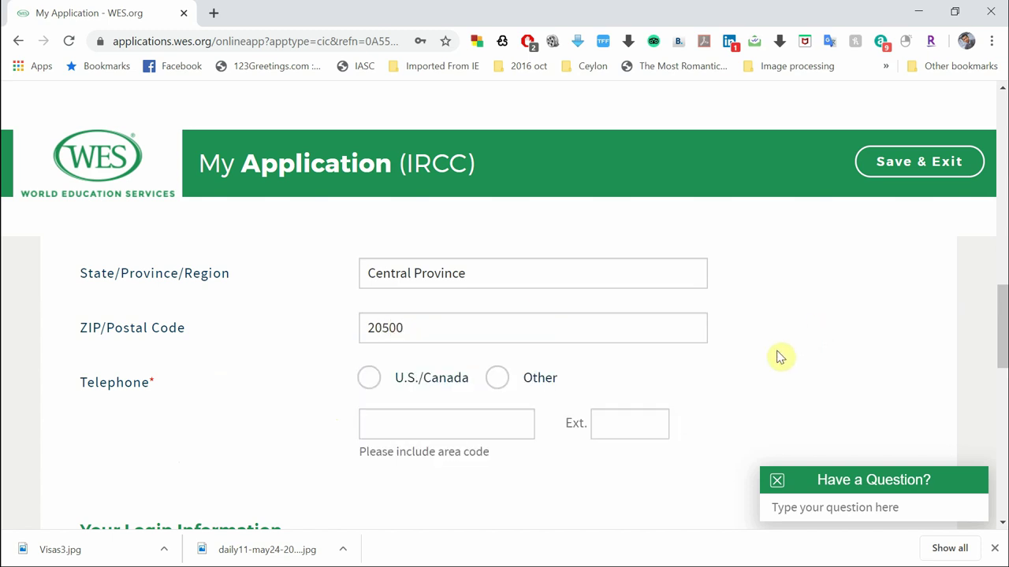
{"action": "scroll", "coordinate": [777, 355], "scroll_direction": "down", "scroll_amount": 1}
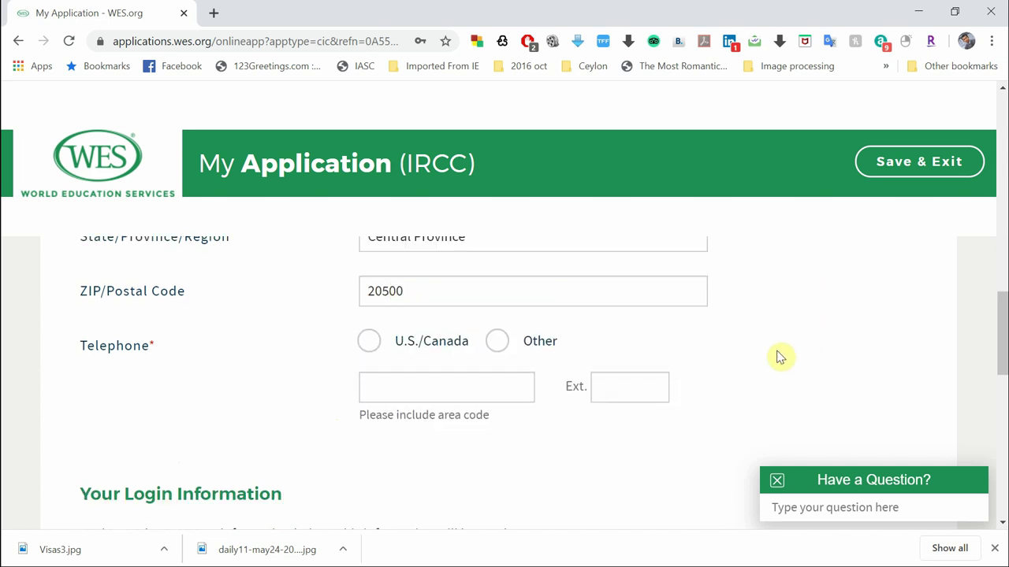
Set Telephone to Other and enter the applicant's phone number
{"action": "left_click", "coordinate": [497, 327]}
{"action": "left_click", "coordinate": [500, 378]}
{"action": "type", "text": "077"}
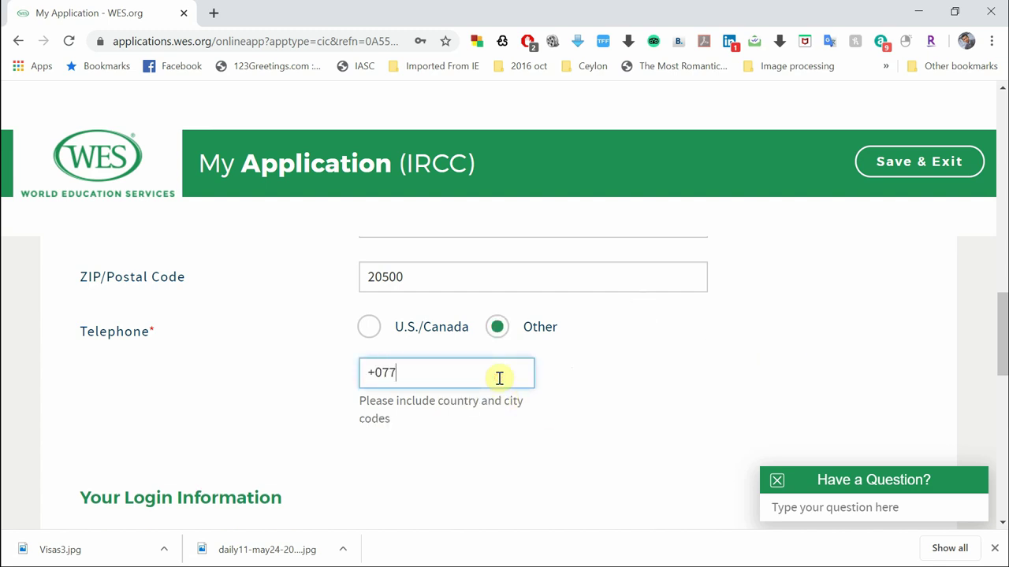
{"action": "type", "text": "532225"}
{"action": "key", "text": "BackSpace"}
{"action": "type", "text": "======="}
{"action": "key", "text": "BackSpace"}
{"action": "key", "text": "BackSpace"}
{"action": "key", "text": "BackSpace"}
{"action": "key", "text": "BackSpace"}
{"action": "key", "text": "BackSpace"}
{"action": "key", "text": "BackSpace"}
{"action": "key", "text": "BackSpace"}
{"action": "key", "text": "BackSpace"}
{"action": "key", "text": "BackSpace"}
{"action": "type", "text": "077123456"}
Review Login Information, continue with Next, and save the password in Chrome
{"action": "scroll", "coordinate": [700, 466], "scroll_direction": "down", "scroll_amount": 3}
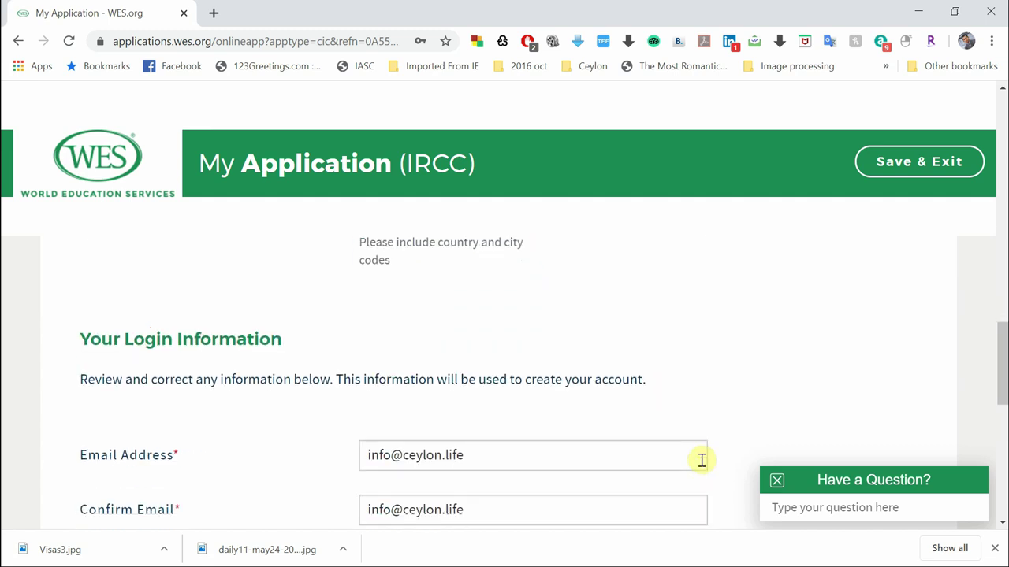
{"action": "scroll", "coordinate": [545, 475], "scroll_direction": "down", "scroll_amount": 1}
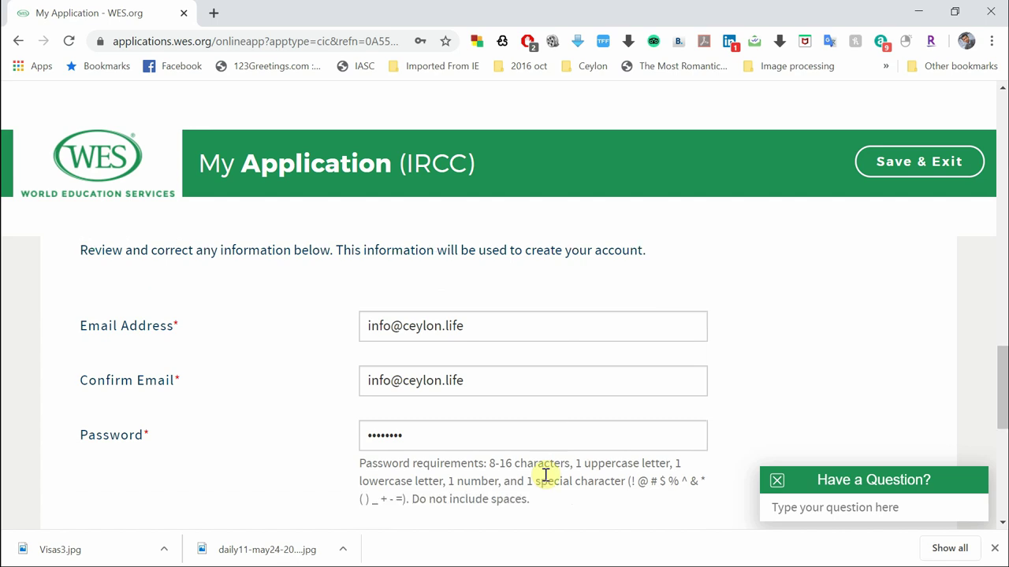
{"action": "scroll", "coordinate": [545, 475], "scroll_direction": "down", "scroll_amount": 1}
{"action": "scroll", "coordinate": [547, 481], "scroll_direction": "down", "scroll_amount": 1}
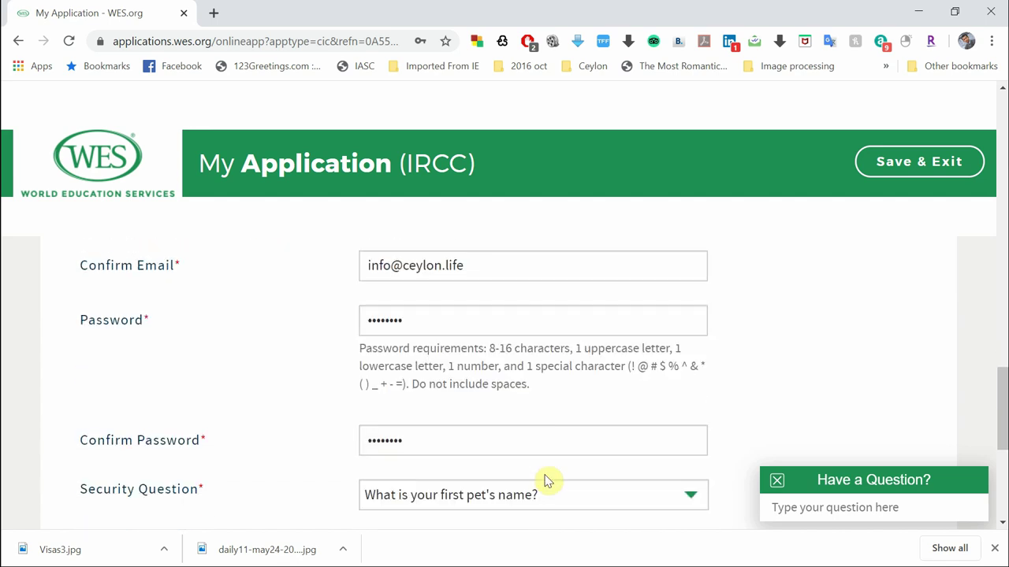
{"action": "scroll", "coordinate": [546, 481], "scroll_direction": "up", "scroll_amount": 4}
{"action": "scroll", "coordinate": [547, 481], "scroll_direction": "down", "scroll_amount": 6}
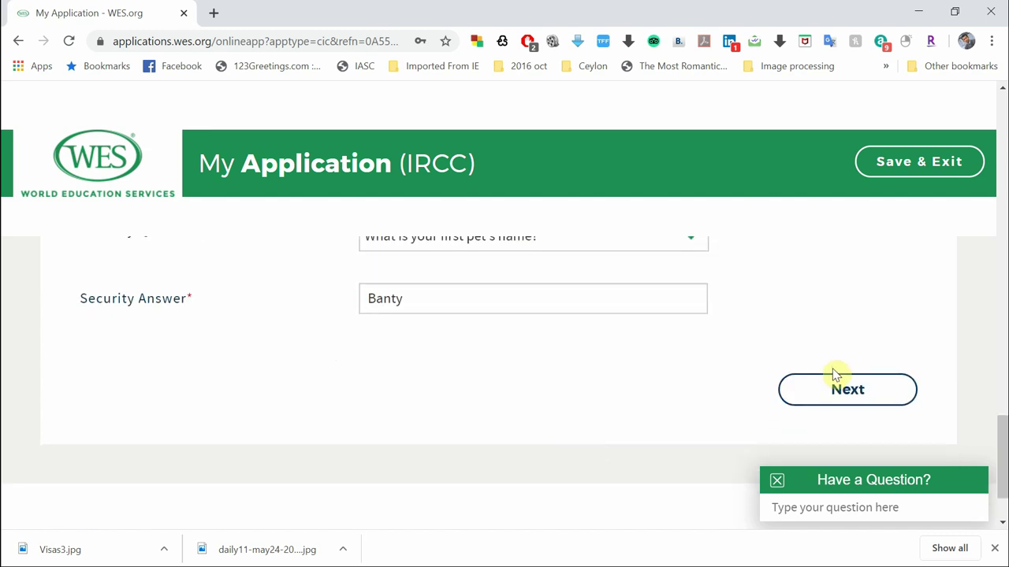
{"action": "scroll", "coordinate": [717, 336], "scroll_direction": "up", "scroll_amount": 6}
{"action": "scroll", "coordinate": [716, 336], "scroll_direction": "up", "scroll_amount": 10}
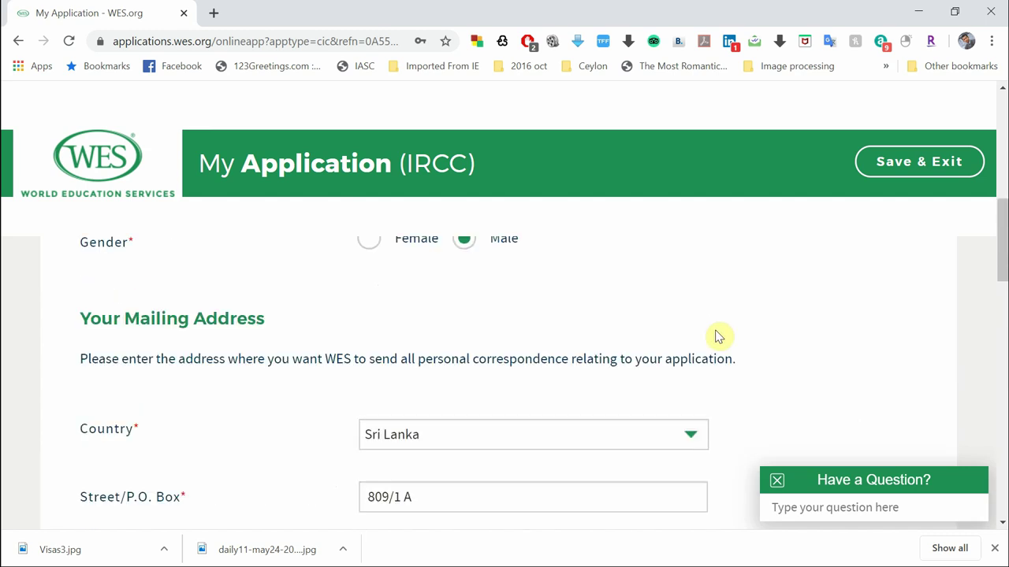
{"action": "scroll", "coordinate": [717, 336], "scroll_direction": "down", "scroll_amount": 15}
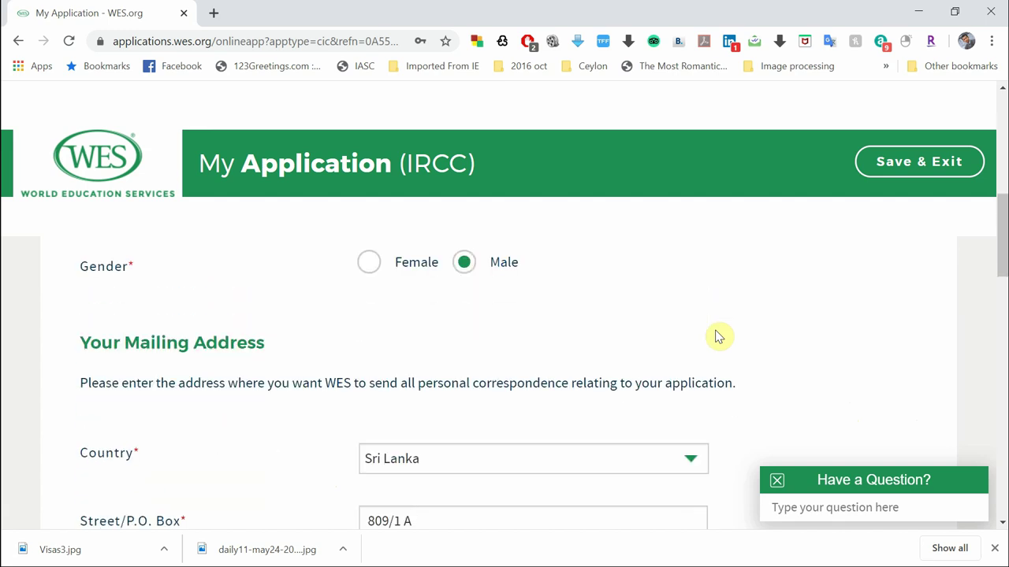
{"action": "left_click", "coordinate": [865, 329]}
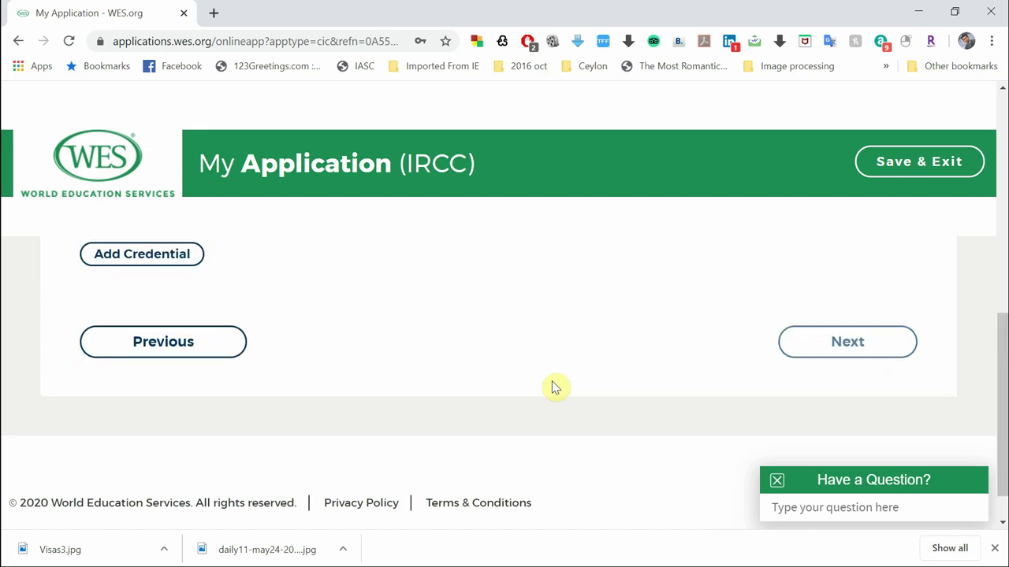
{"action": "left_click", "coordinate": [362, 182]}
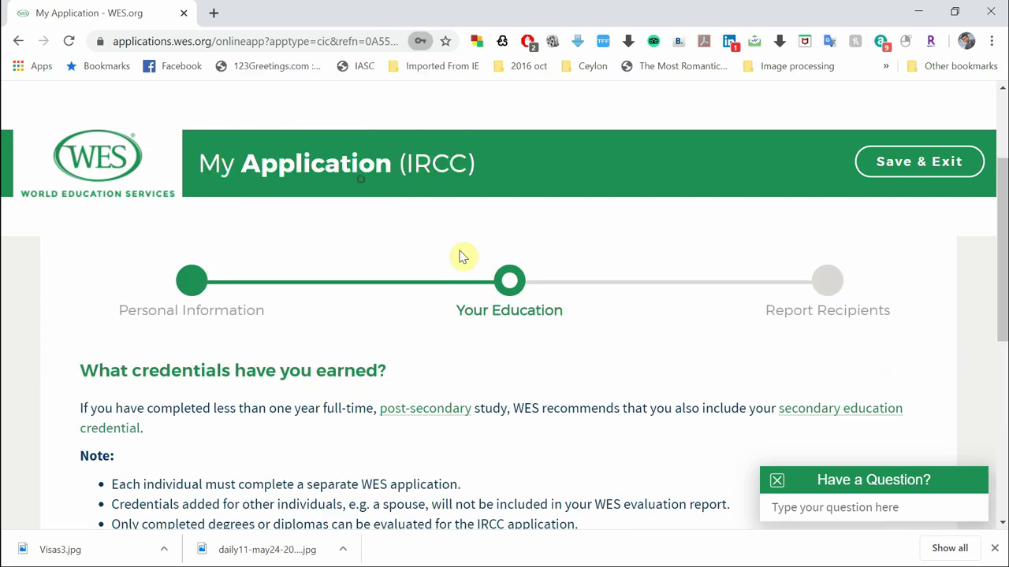
Read through the Your Education credential notes and choose Add Credential
{"action": "scroll", "coordinate": [592, 327], "scroll_direction": "down", "scroll_amount": 1}
{"action": "scroll", "coordinate": [595, 326], "scroll_direction": "down", "scroll_amount": 1}
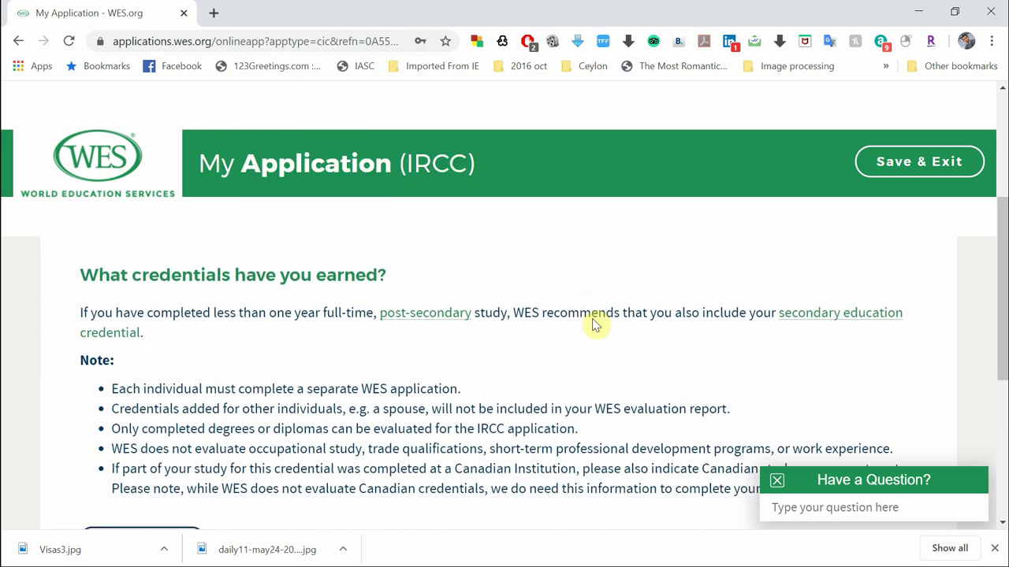
{"action": "scroll", "coordinate": [595, 326], "scroll_direction": "down", "scroll_amount": 3}
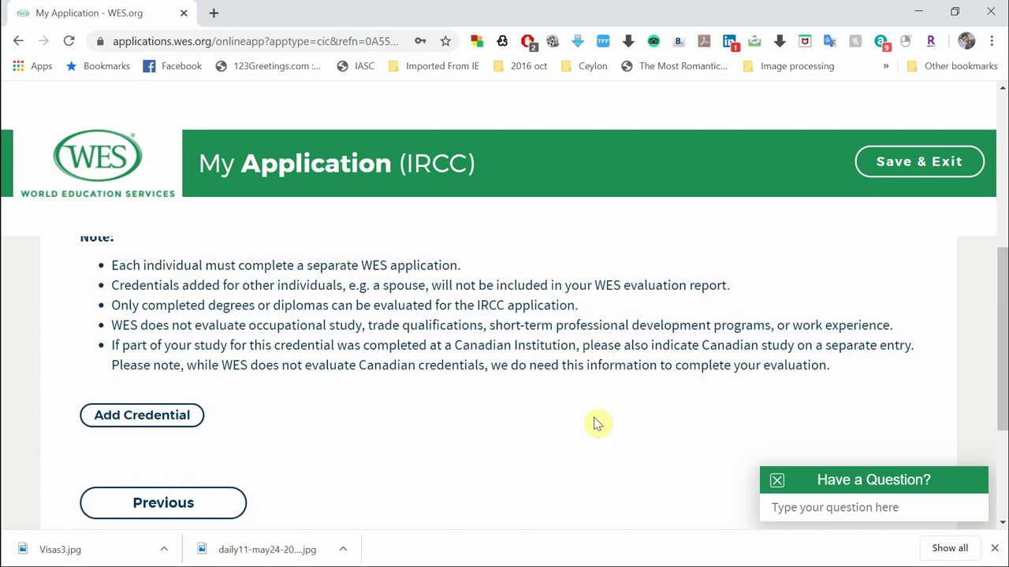
{"action": "scroll", "coordinate": [597, 421], "scroll_direction": "down", "scroll_amount": 3}
{"action": "scroll", "coordinate": [592, 419], "scroll_direction": "up", "scroll_amount": 5}
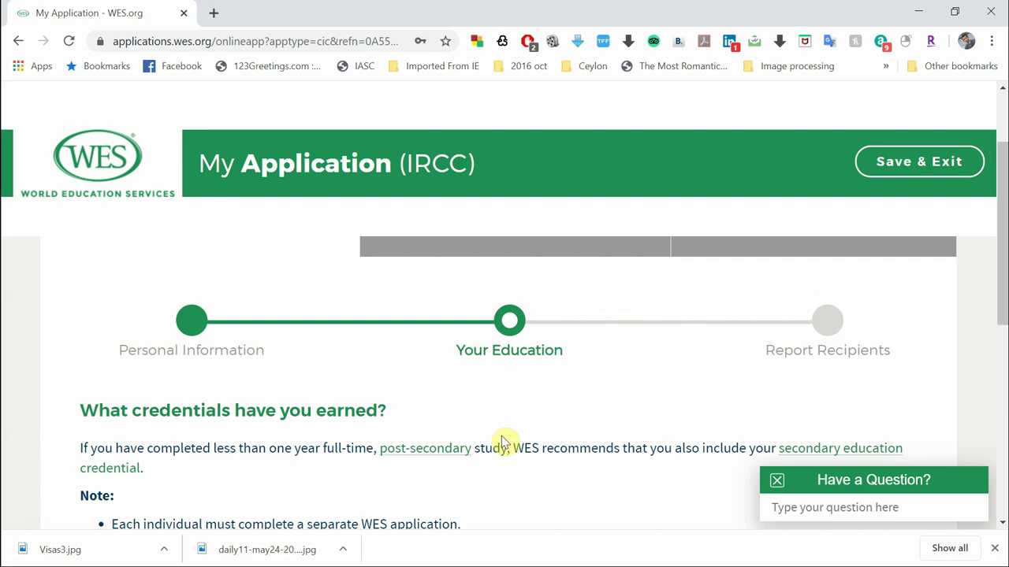
{"action": "scroll", "coordinate": [504, 442], "scroll_direction": "down", "scroll_amount": 3}
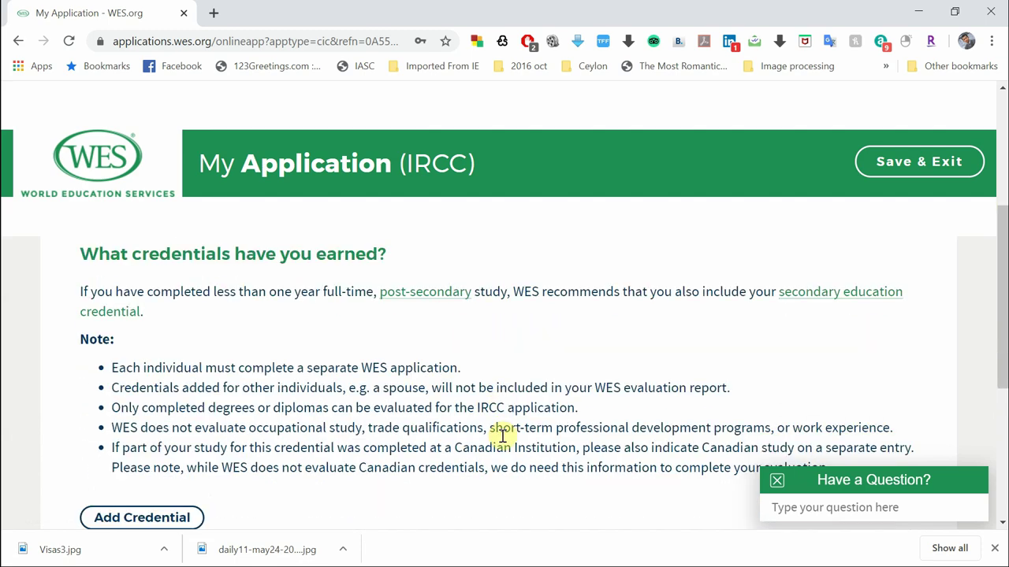
{"action": "scroll", "coordinate": [502, 435], "scroll_direction": "down", "scroll_amount": 3}
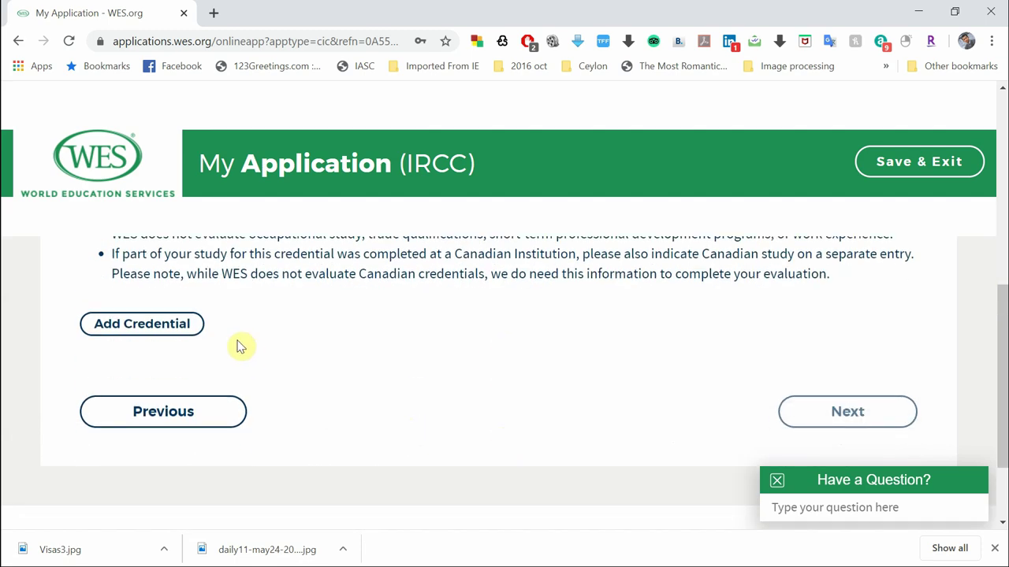
{"action": "left_click", "coordinate": [168, 327]}
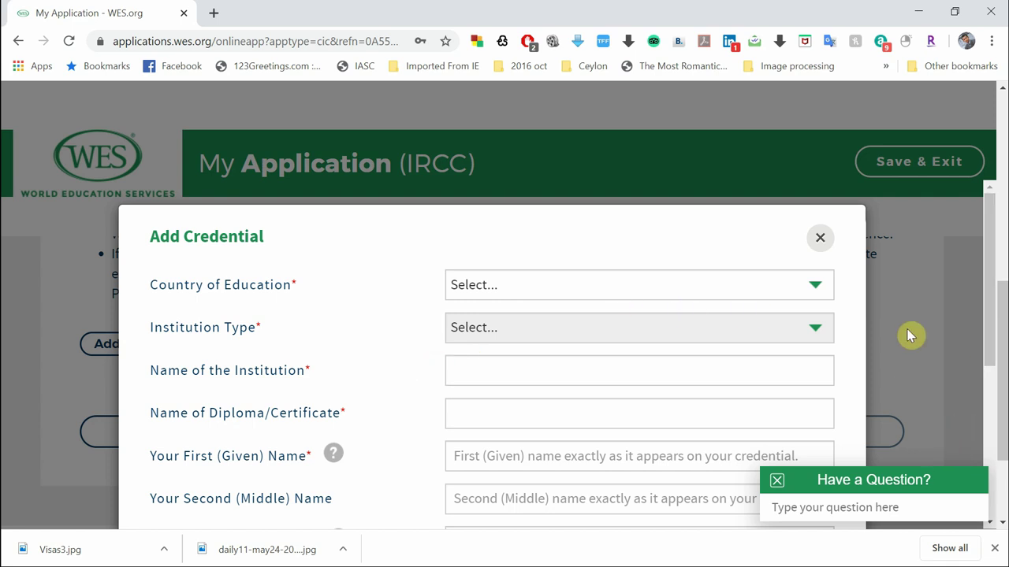
Set Country of Education to Sri Lanka, correcting an accidental Switzerland pick
{"action": "scroll", "coordinate": [377, 327], "scroll_direction": "down", "scroll_amount": 1}
{"action": "scroll", "coordinate": [377, 327], "scroll_direction": "down", "scroll_amount": 1}
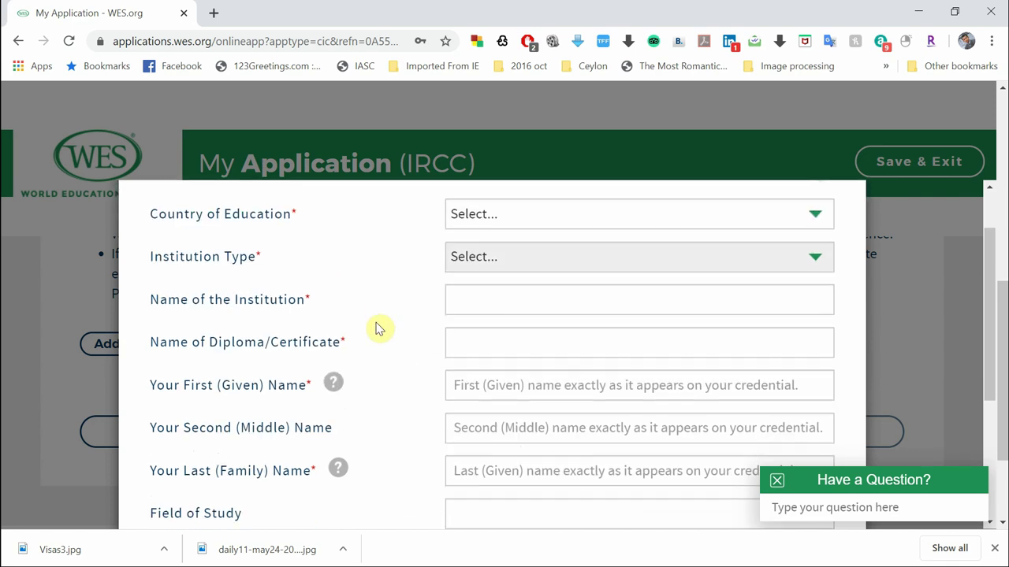
{"action": "scroll", "coordinate": [376, 328], "scroll_direction": "up", "scroll_amount": 2}
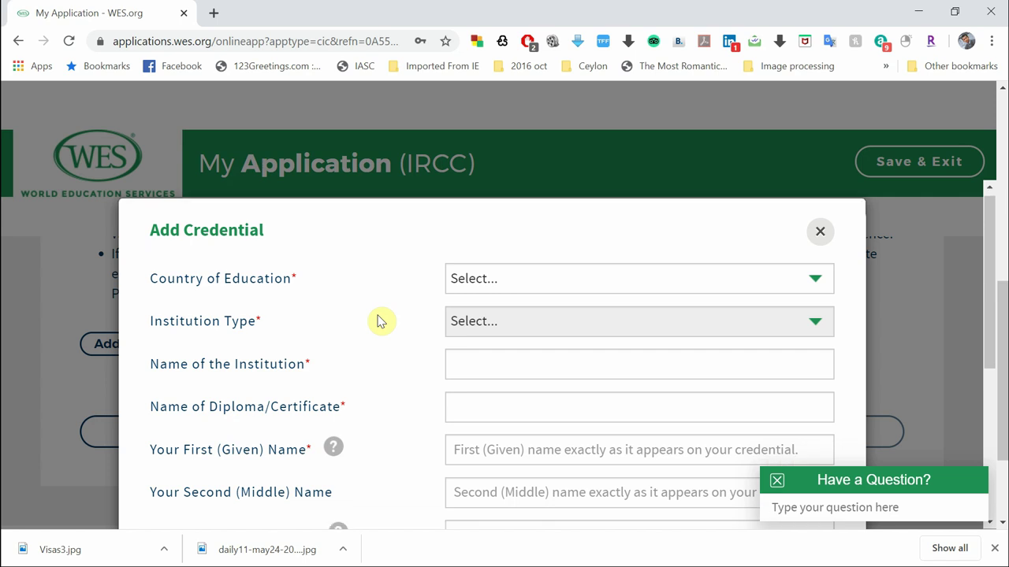
{"action": "scroll", "coordinate": [377, 321], "scroll_direction": "down", "scroll_amount": 1}
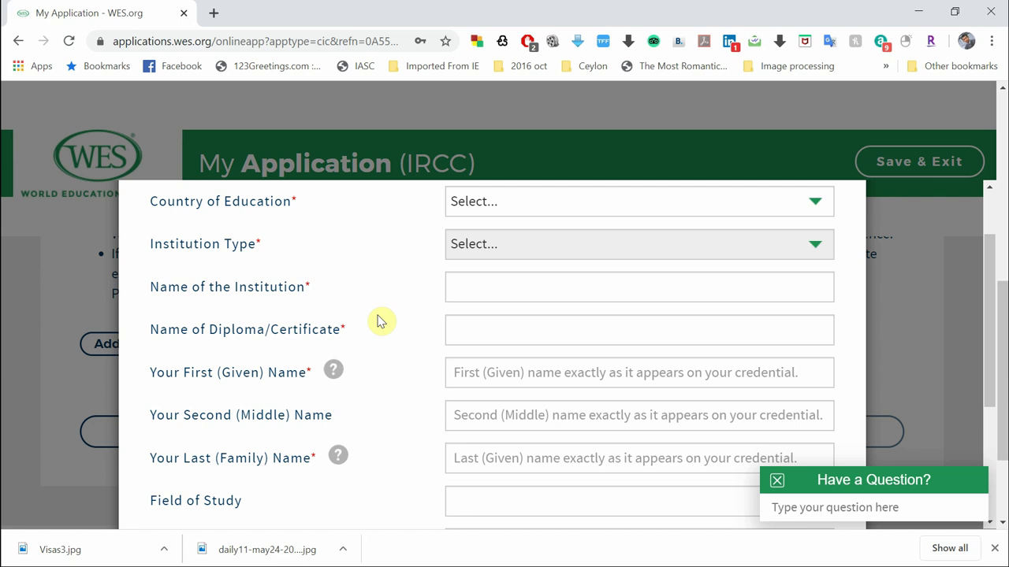
{"action": "scroll", "coordinate": [386, 286], "scroll_direction": "up", "scroll_amount": 1}
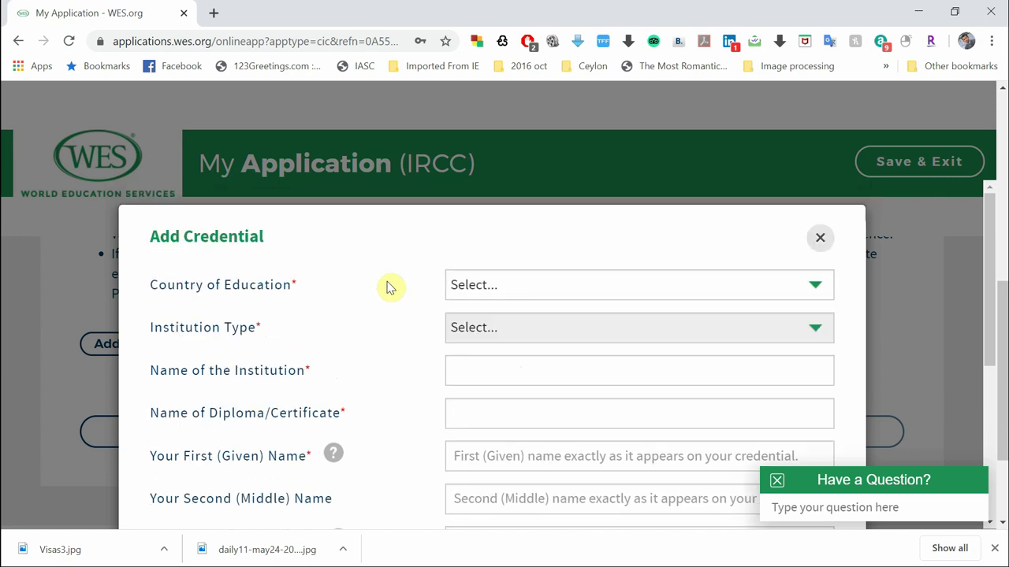
{"action": "left_click", "coordinate": [493, 288]}
{"action": "scroll", "coordinate": [572, 229], "scroll_direction": "down", "scroll_amount": 4}
{"action": "scroll", "coordinate": [572, 229], "scroll_direction": "down", "scroll_amount": 20}
{"action": "scroll", "coordinate": [572, 229], "scroll_direction": "down", "scroll_amount": 11}
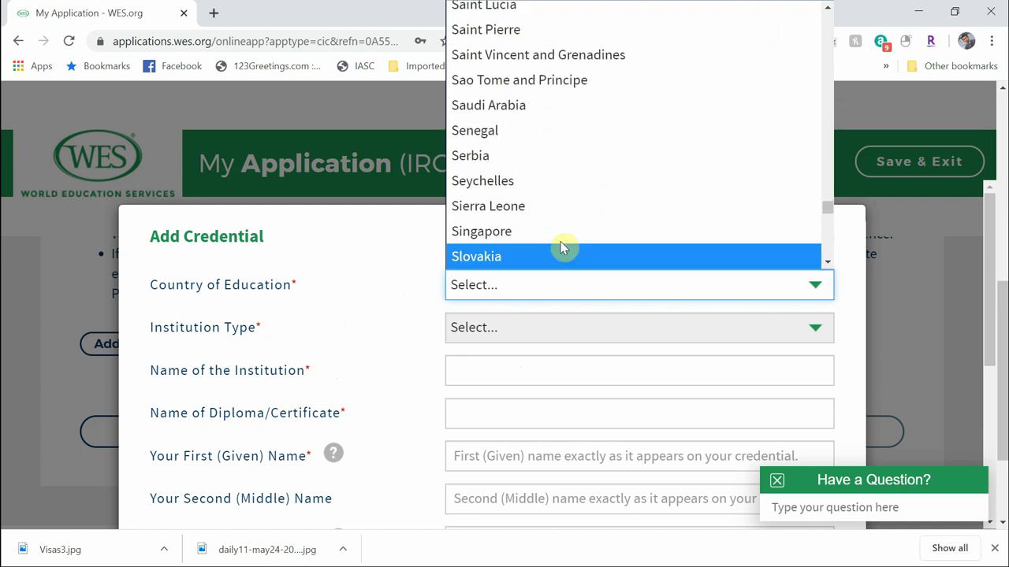
{"action": "scroll", "coordinate": [561, 247], "scroll_direction": "down", "scroll_amount": 1}
{"action": "scroll", "coordinate": [602, 193], "scroll_direction": "down", "scroll_amount": 3}
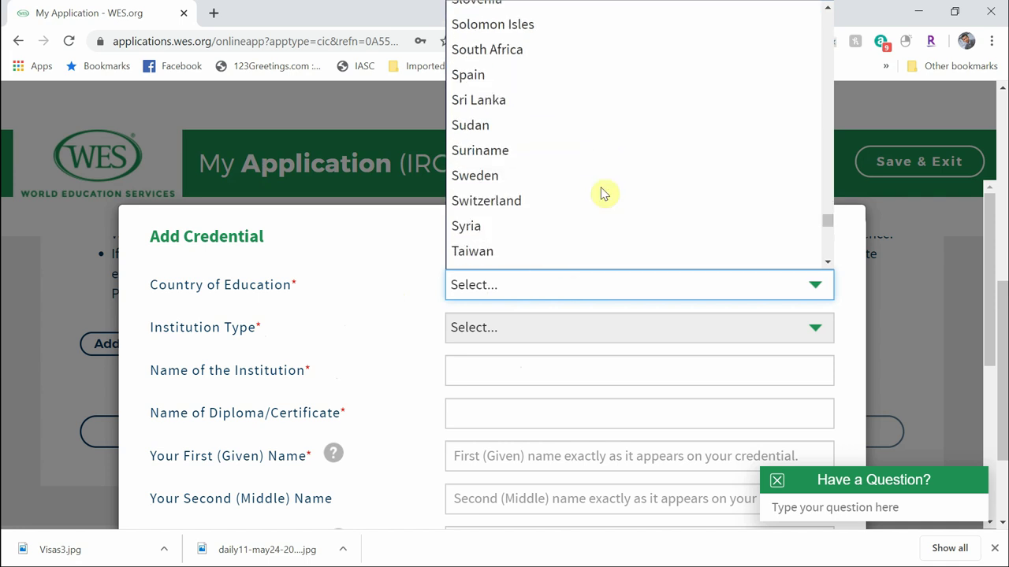
{"action": "left_click", "coordinate": [602, 194]}
{"action": "scroll", "coordinate": [601, 191], "scroll_direction": "down", "scroll_amount": 1}
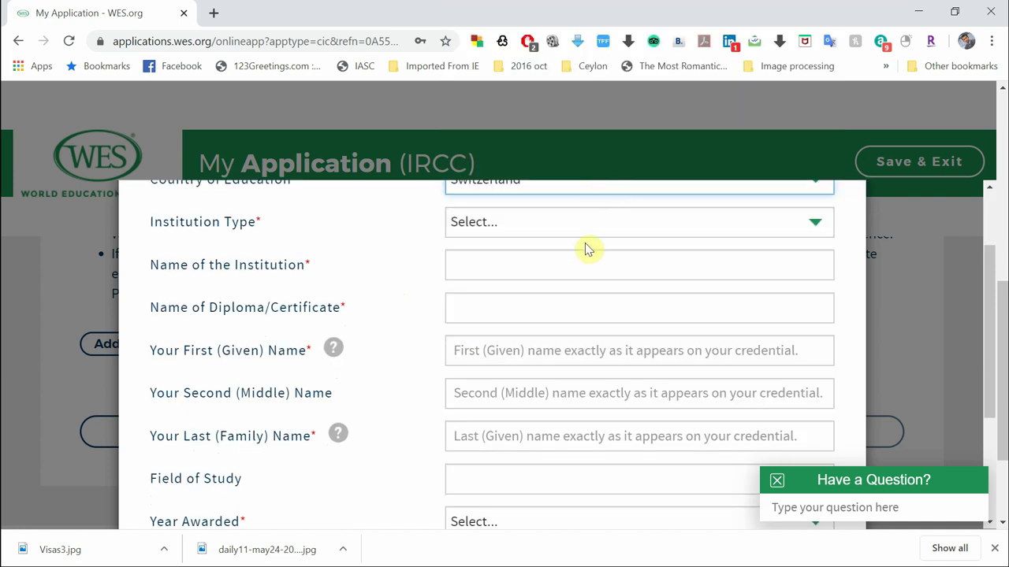
{"action": "scroll", "coordinate": [587, 245], "scroll_direction": "up", "scroll_amount": 1}
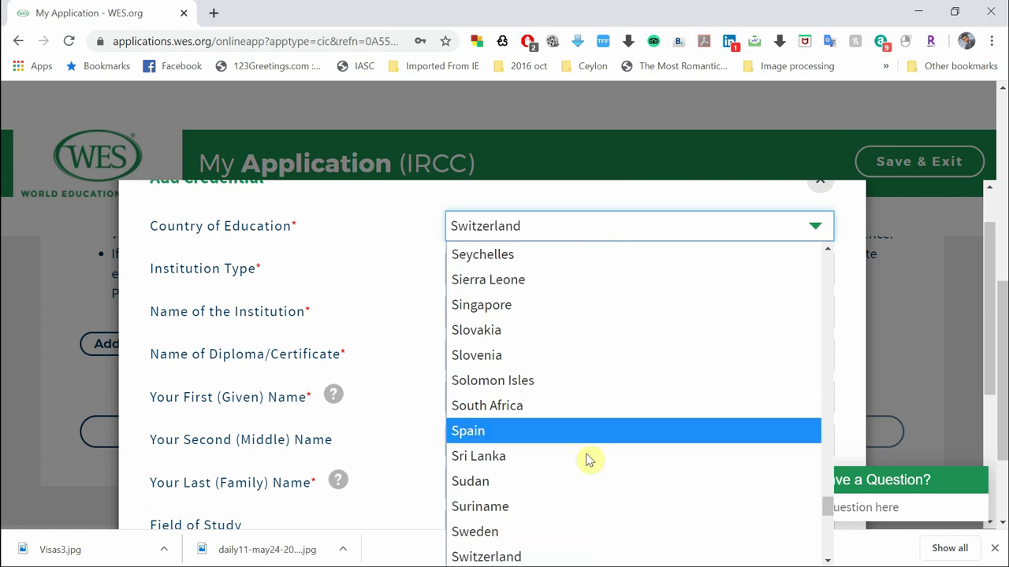
{"action": "left_click", "coordinate": [587, 455]}
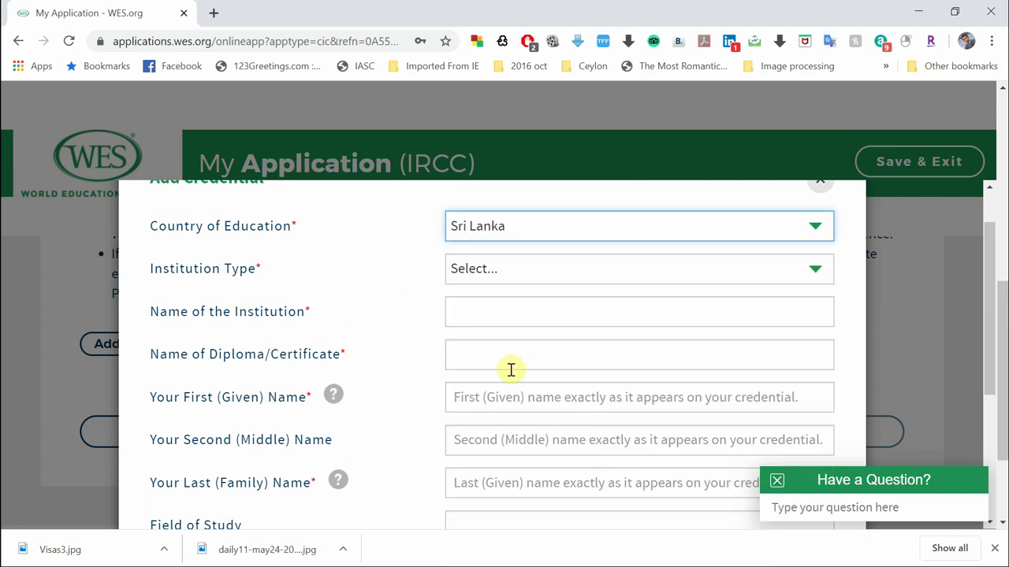
{"action": "left_click", "coordinate": [483, 270]}
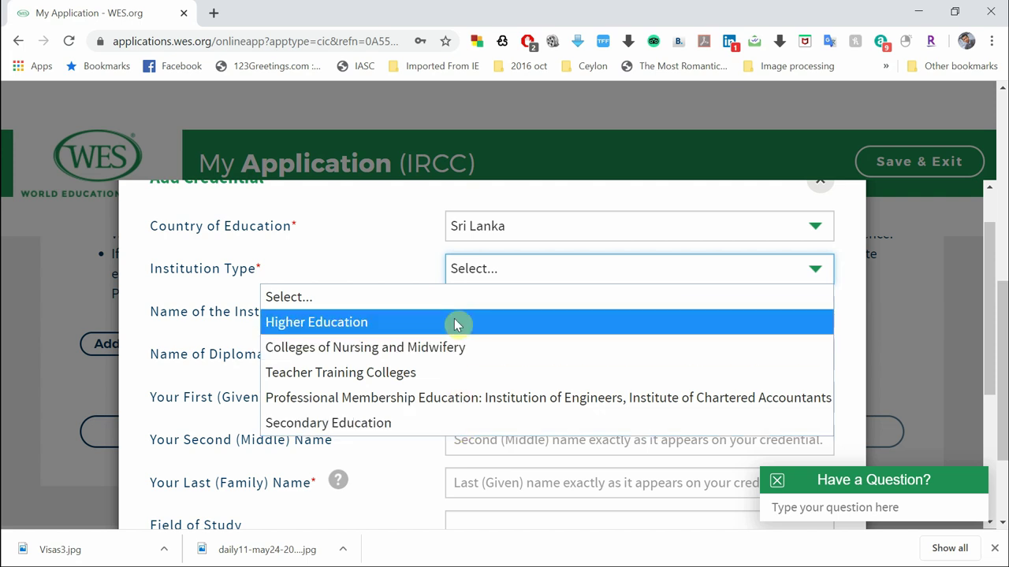
Choose Secondary Education as institution type with 'Attended a Sri Lanka secondary school'
{"action": "left_click", "coordinate": [416, 426]}
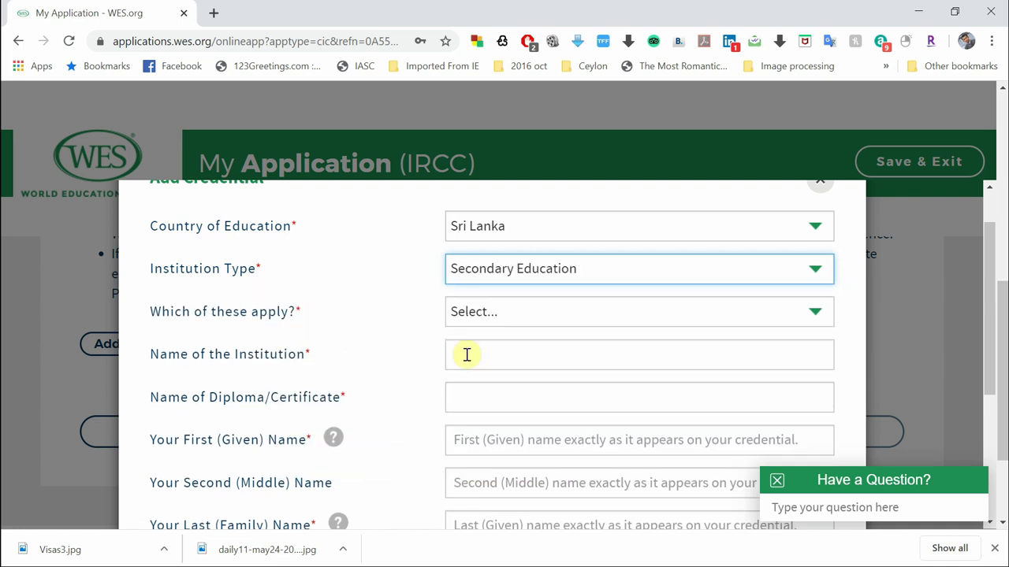
{"action": "left_click", "coordinate": [520, 320]}
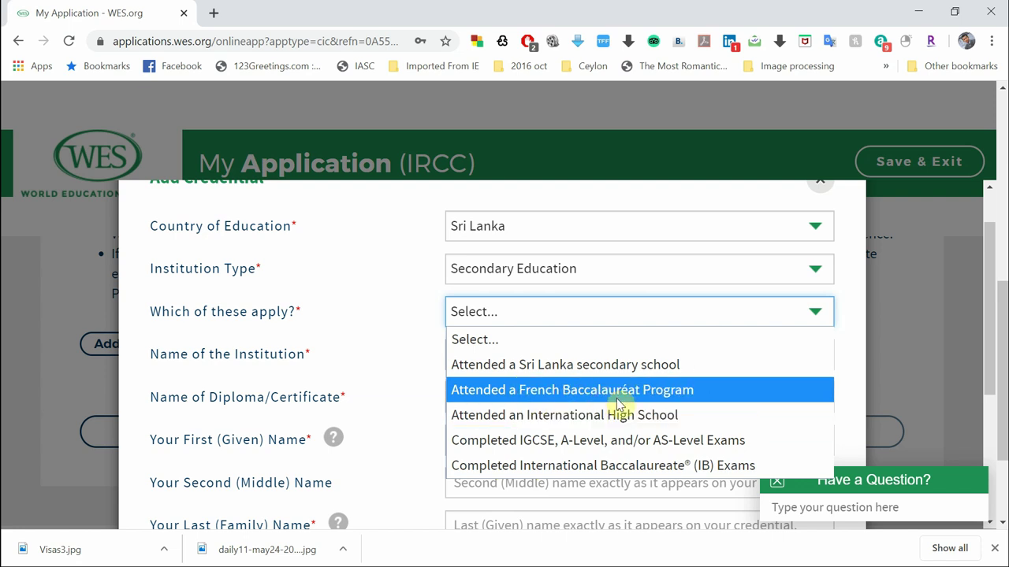
{"action": "left_click", "coordinate": [580, 372]}
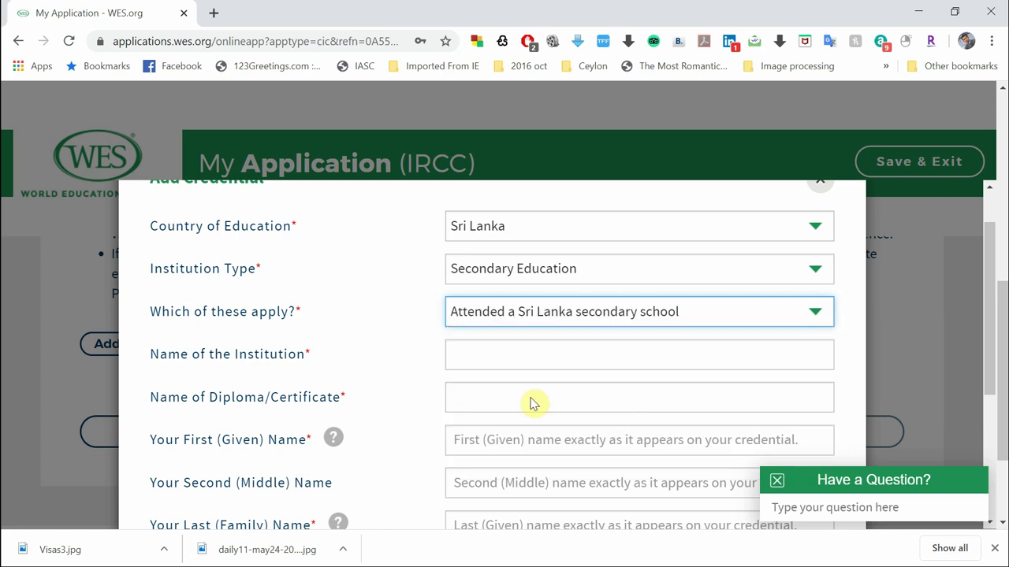
{"action": "scroll", "coordinate": [376, 383], "scroll_direction": "down", "scroll_amount": 1}
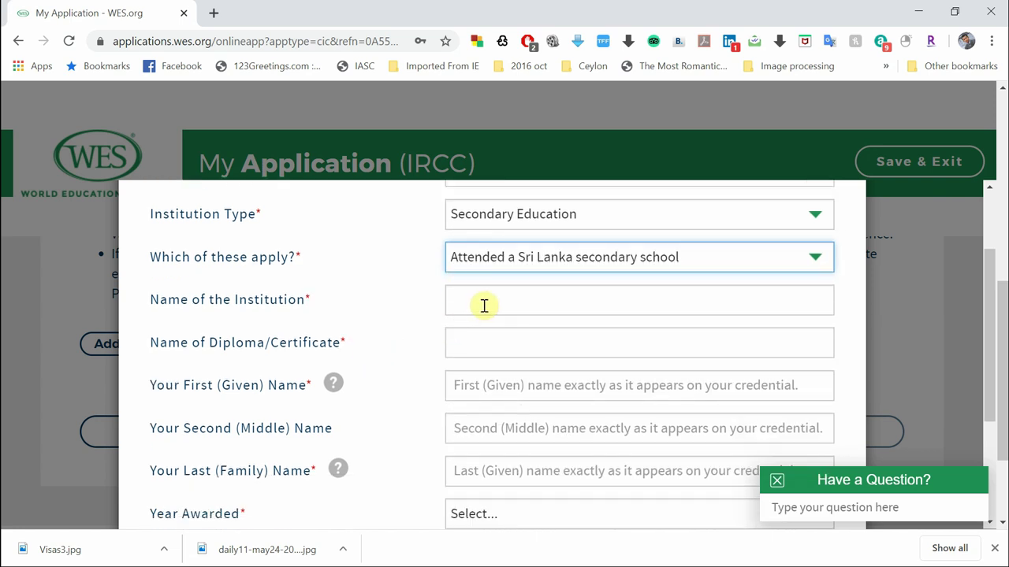
{"action": "left_click", "coordinate": [502, 299]}
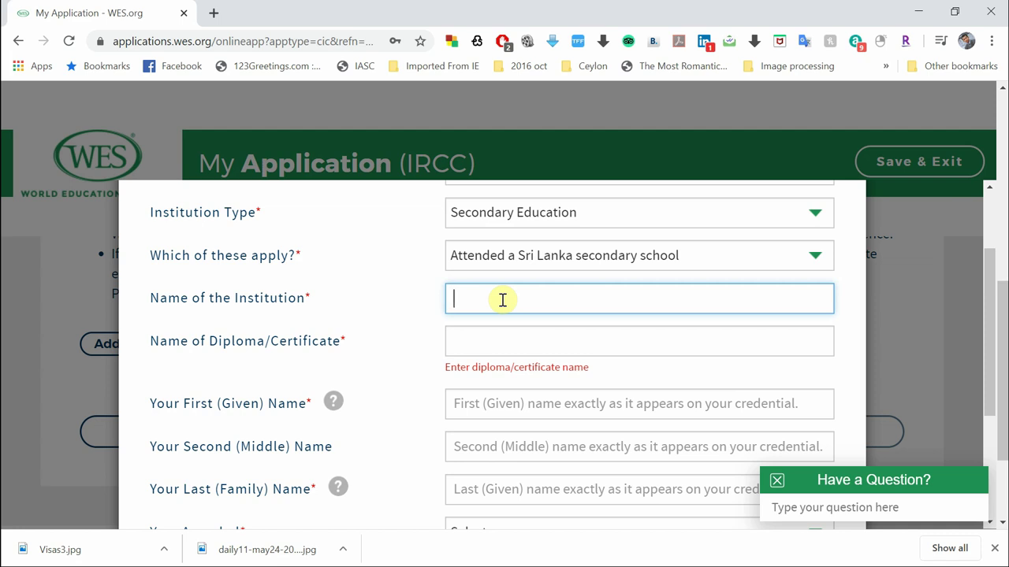
Search 'high' and set the institution to Ministry of Higher Education and Cultural Affairs
{"action": "type", "text": "high"}
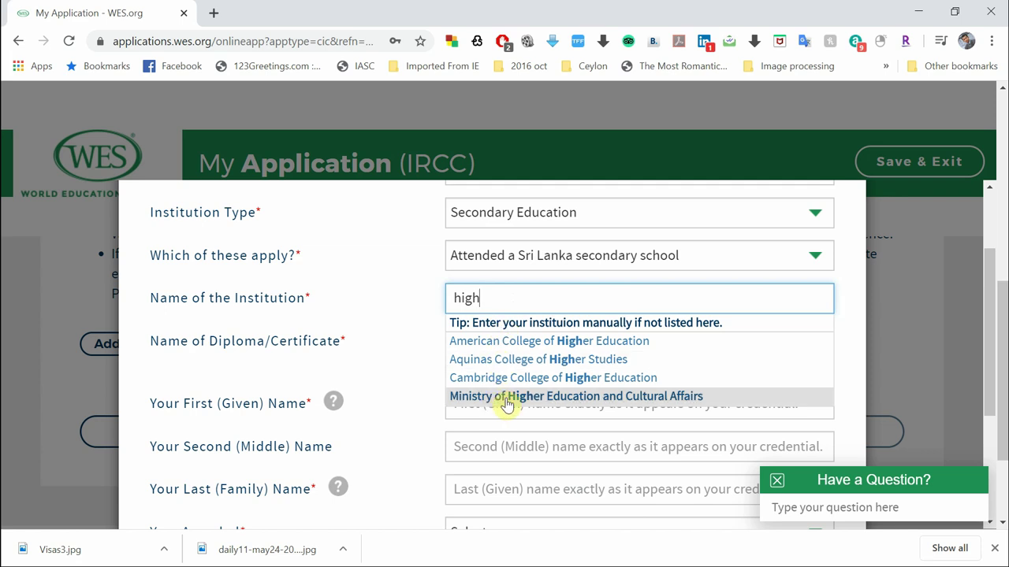
{"action": "left_click", "coordinate": [506, 400]}
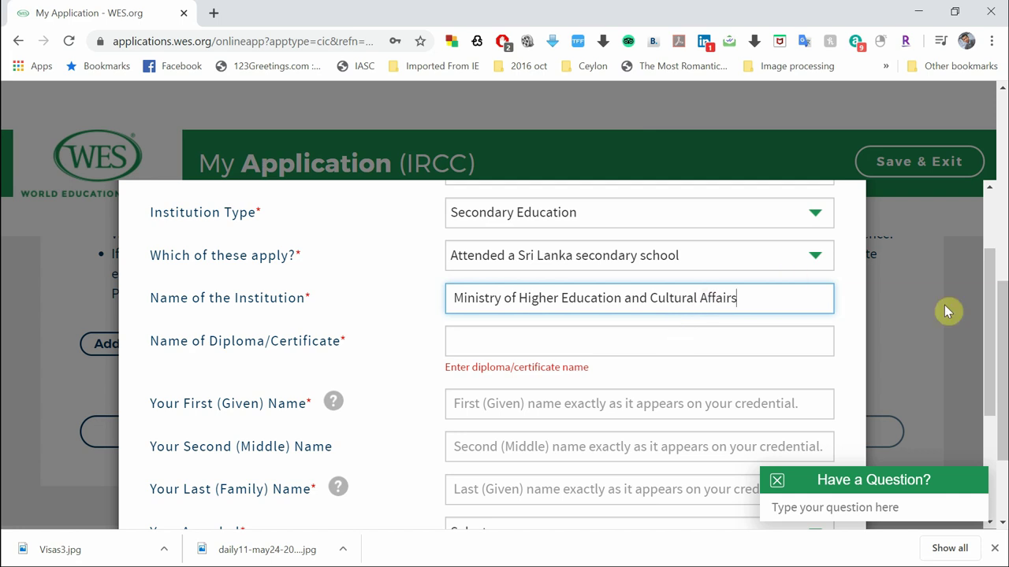
{"action": "left_click_drag", "start_coordinate": [990, 311], "coordinate": [998, 293]}
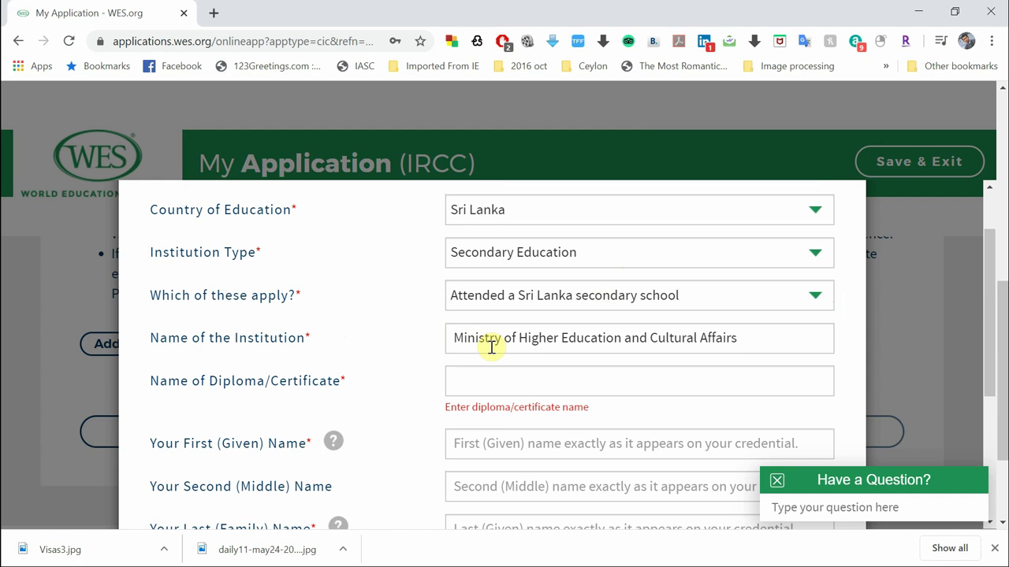
Search 'adva' and set the diploma to General Certificate of Education, Advanced Level
{"action": "left_click", "coordinate": [479, 381]}
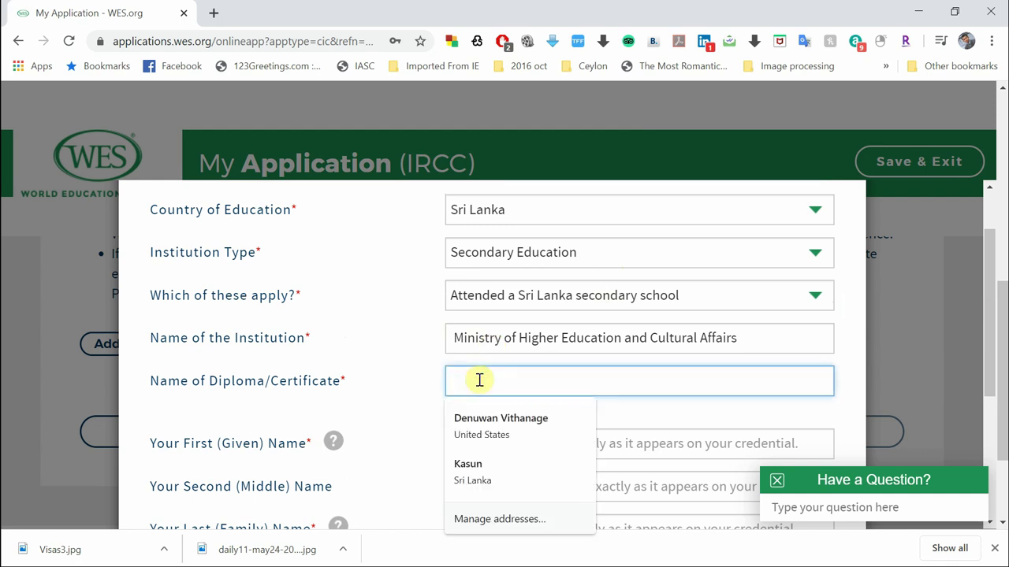
{"action": "type", "text": "adva"}
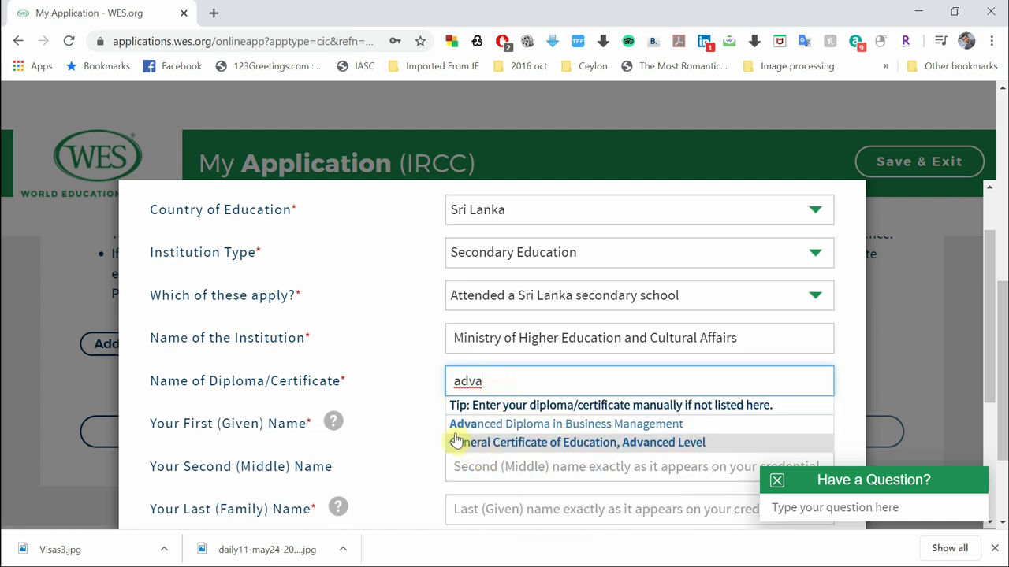
{"action": "left_click", "coordinate": [612, 444]}
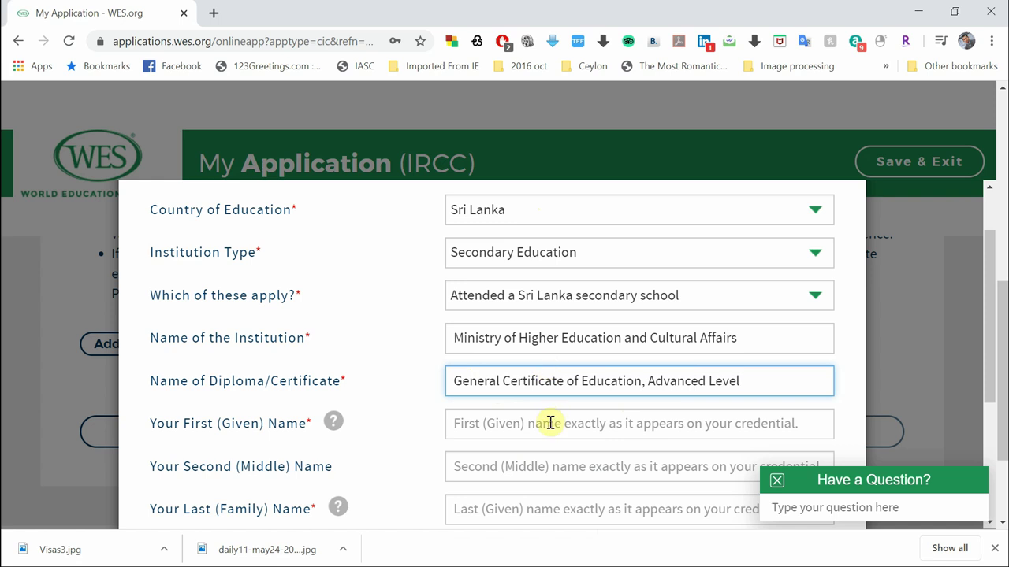
{"action": "scroll", "coordinate": [550, 424], "scroll_direction": "down", "scroll_amount": 1}
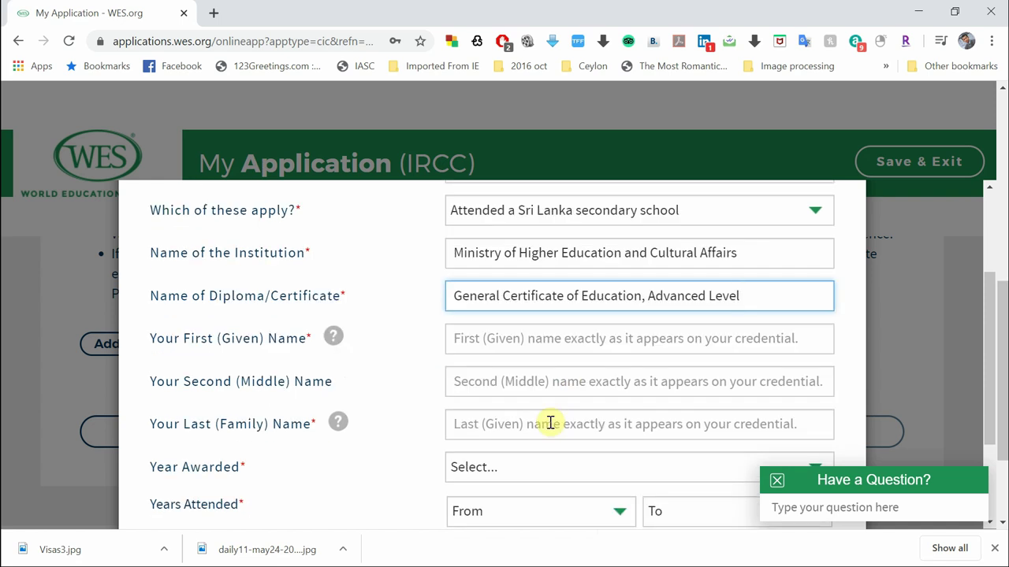
Enter the credential holder's first name and last name
{"action": "left_click", "coordinate": [567, 352]}
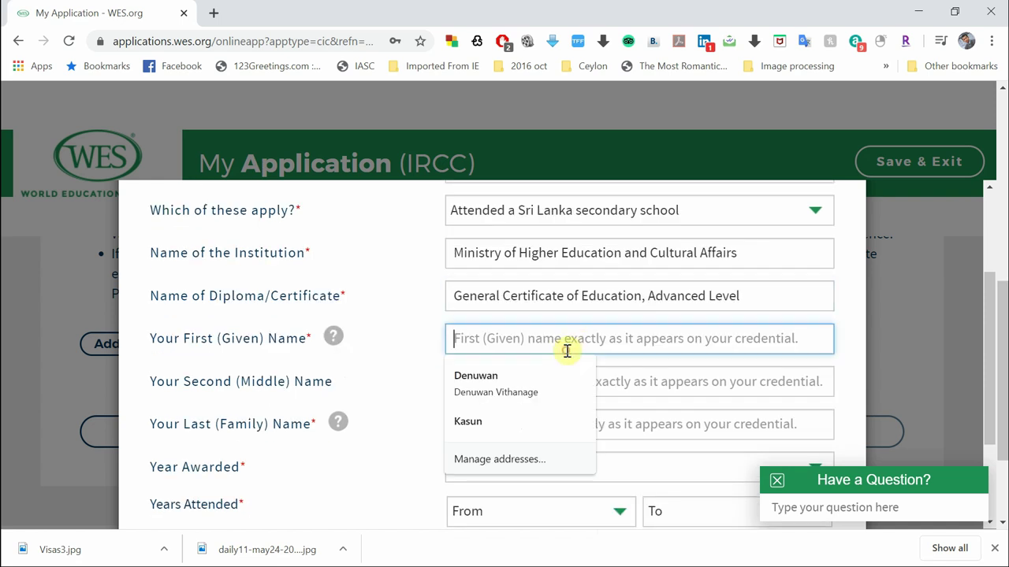
{"action": "type", "text": "Ceylon"}
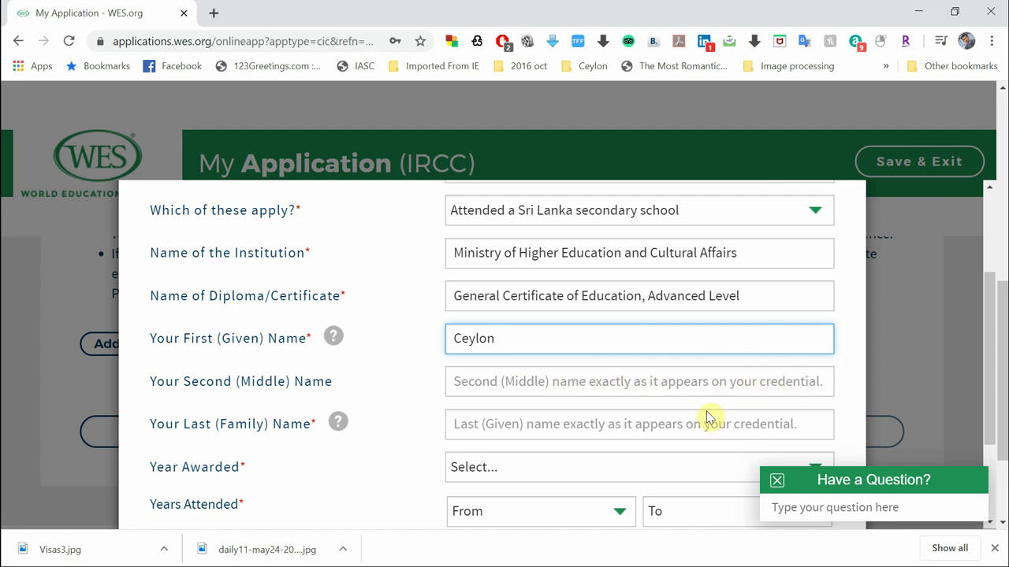
{"action": "scroll", "coordinate": [649, 394], "scroll_direction": "down", "scroll_amount": 1}
{"action": "scroll", "coordinate": [648, 398], "scroll_direction": "down", "scroll_amount": 1}
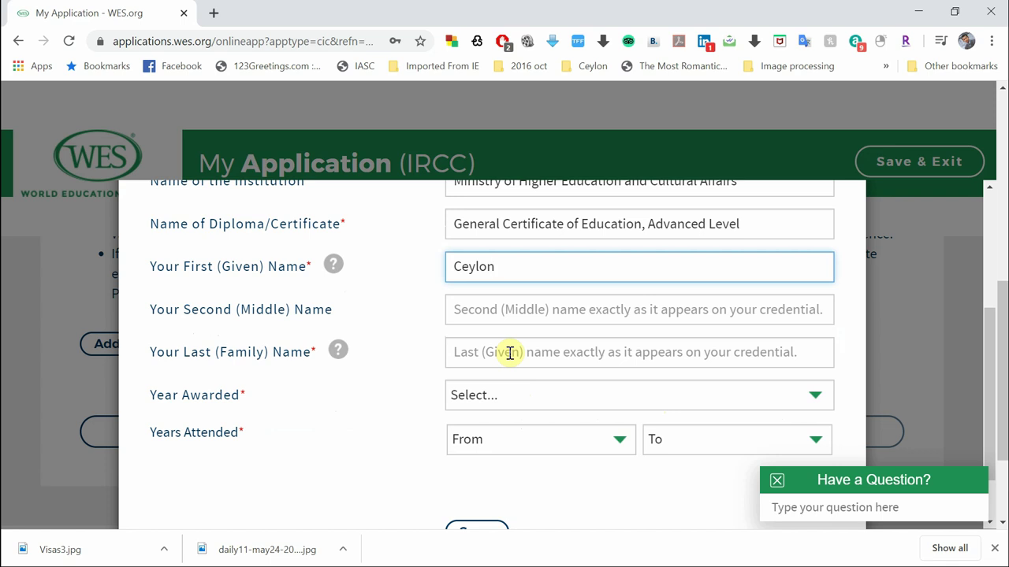
{"action": "left_click", "coordinate": [509, 353]}
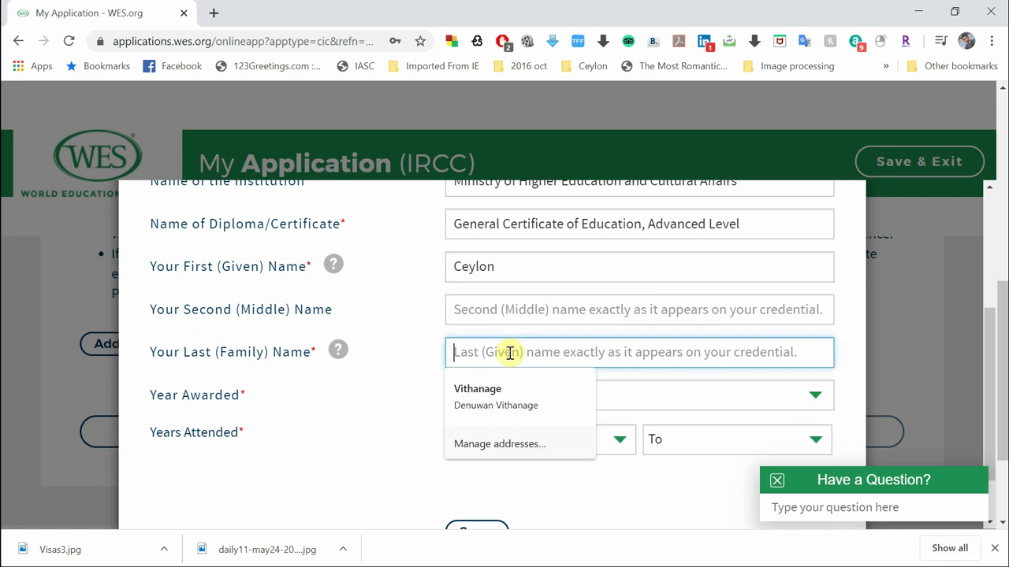
{"action": "type", "text": "Life"}
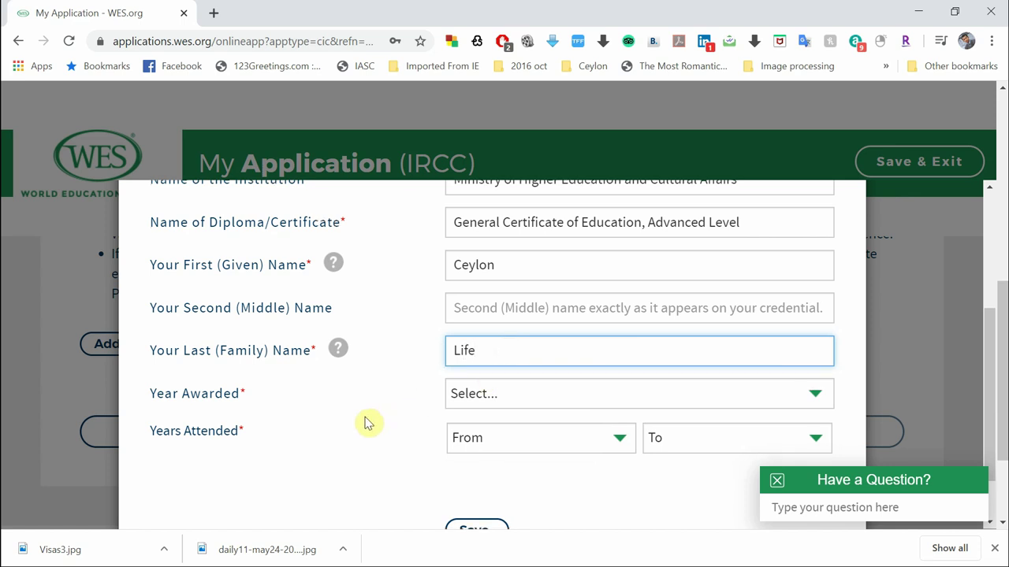
Set the Year Awarded to 2010
{"action": "scroll", "coordinate": [367, 420], "scroll_direction": "down", "scroll_amount": 1}
{"action": "left_click", "coordinate": [471, 356]}
{"action": "scroll", "coordinate": [520, 281], "scroll_direction": "down", "scroll_amount": 1}
{"action": "left_click", "coordinate": [520, 275]}
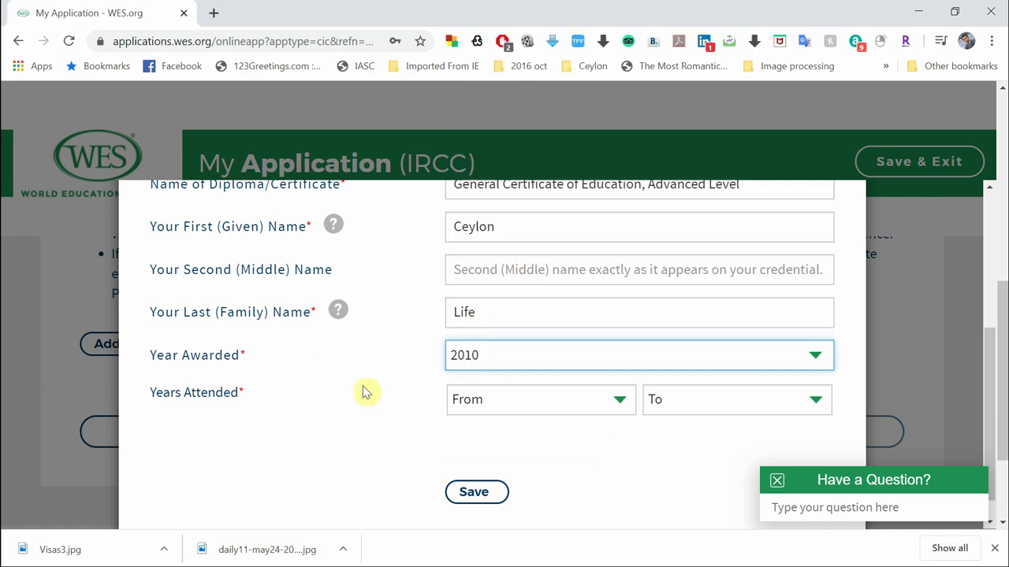
Set Years Attended from 1997 to 2010 and save the Advanced Level credential
{"action": "scroll", "coordinate": [346, 391], "scroll_direction": "down", "scroll_amount": 1}
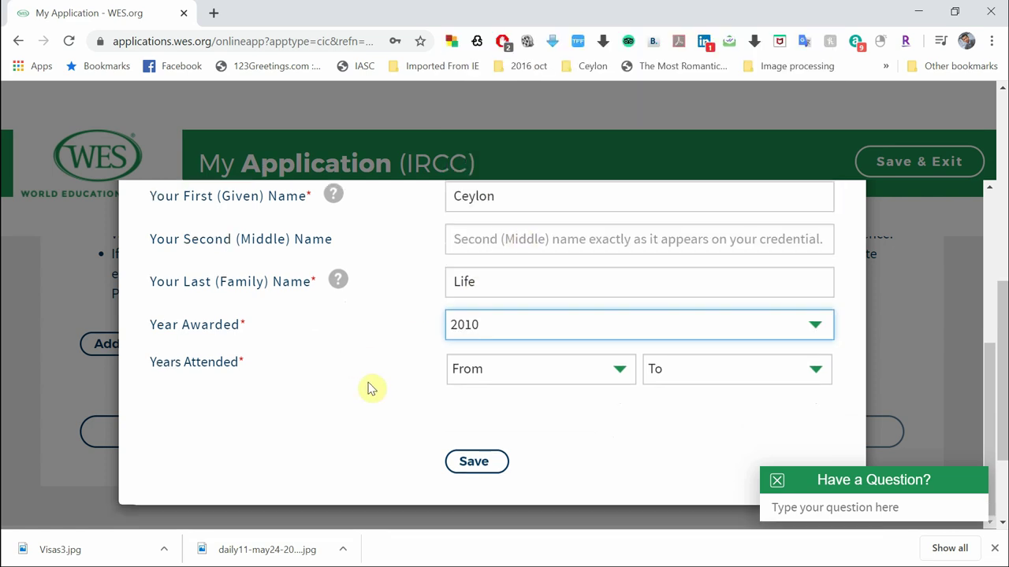
{"action": "left_click", "coordinate": [492, 371]}
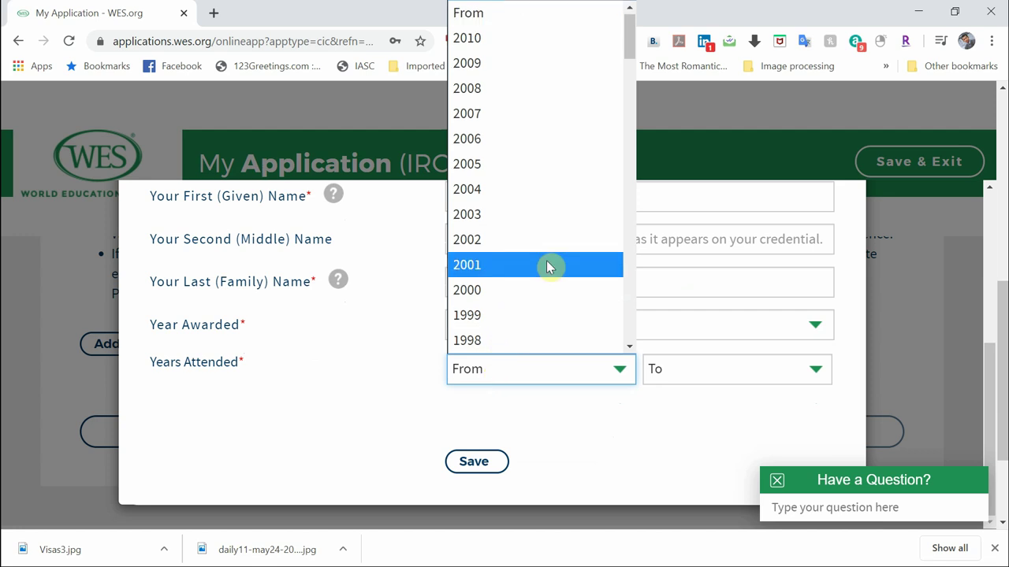
{"action": "left_click_drag", "start_coordinate": [628, 37], "coordinate": [630, 337]}
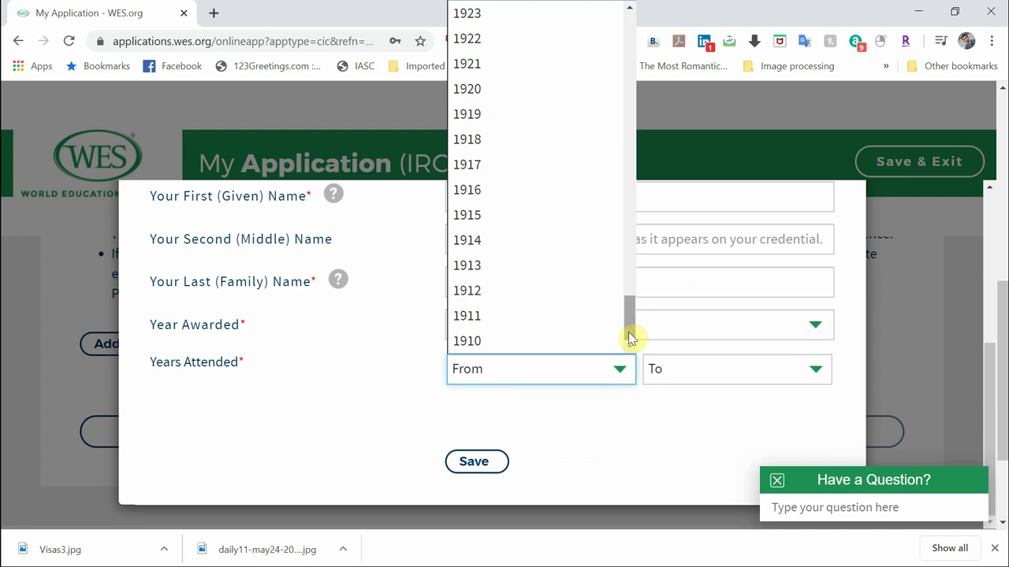
{"action": "left_click_drag", "start_coordinate": [630, 337], "coordinate": [704, 71]}
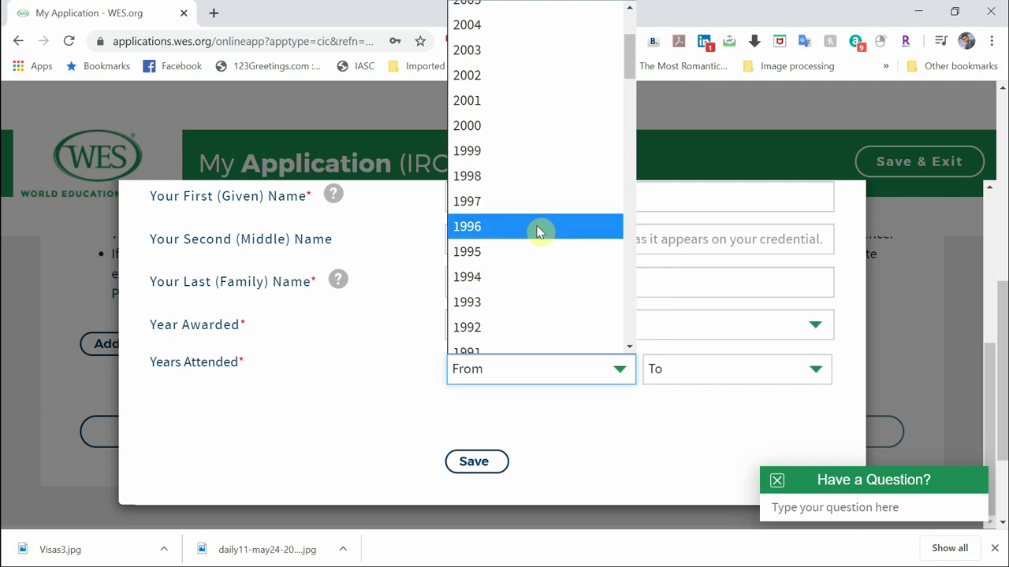
{"action": "left_click", "coordinate": [556, 200]}
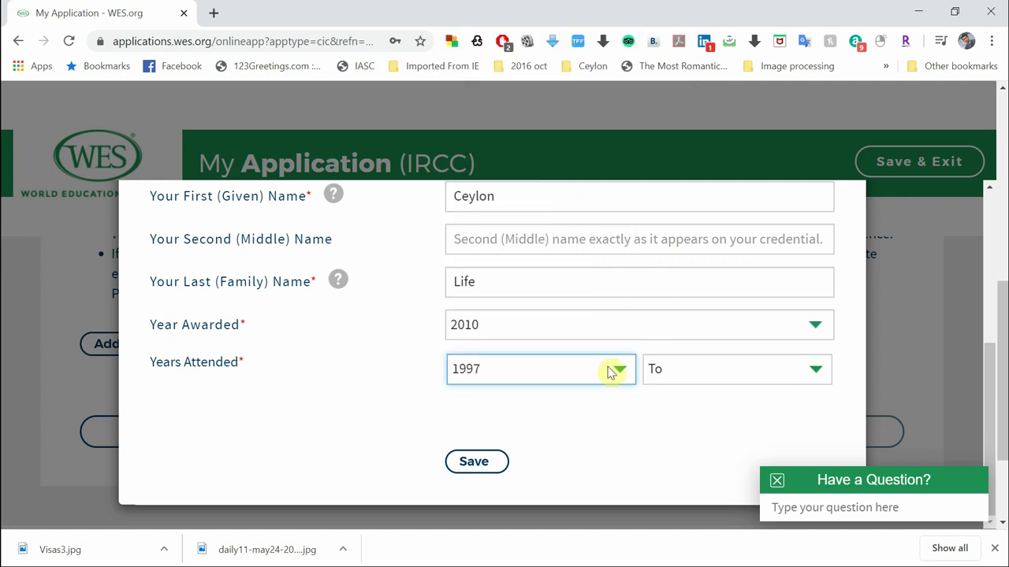
{"action": "left_click", "coordinate": [675, 361]}
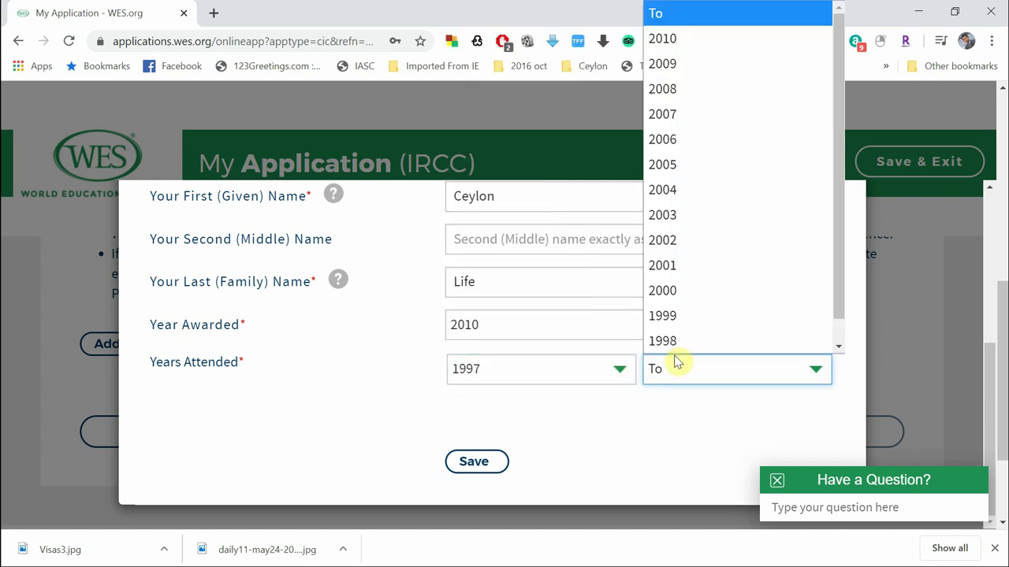
{"action": "left_click", "coordinate": [740, 44]}
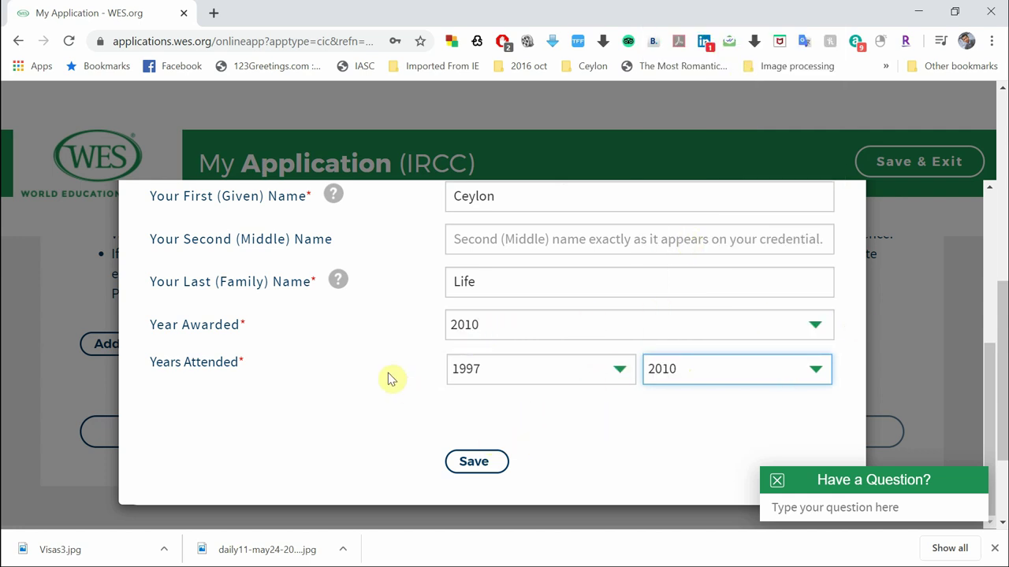
{"action": "scroll", "coordinate": [401, 338], "scroll_direction": "up", "scroll_amount": 1}
{"action": "scroll", "coordinate": [401, 338], "scroll_direction": "down", "scroll_amount": 1}
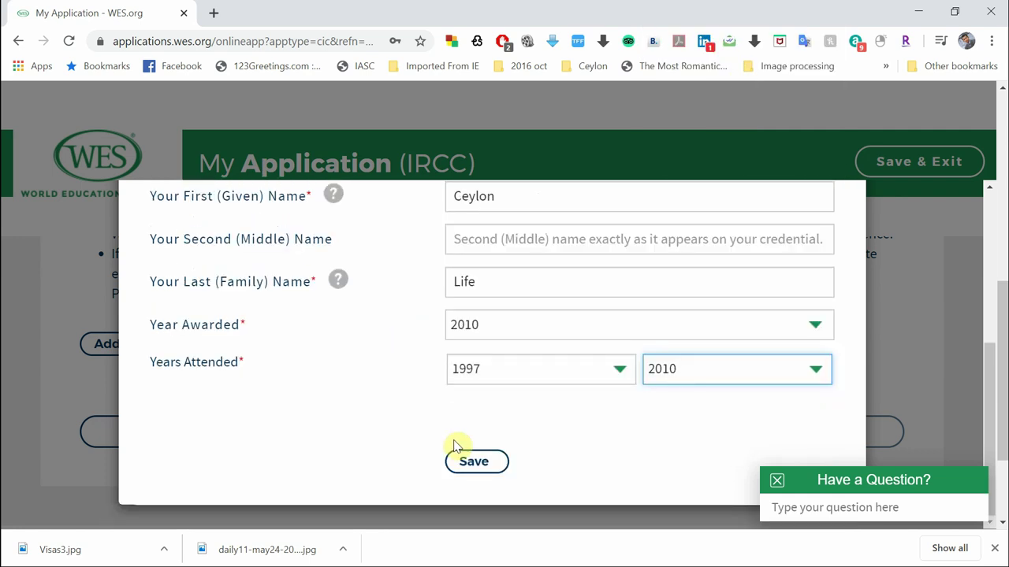
{"action": "left_click", "coordinate": [463, 464]}
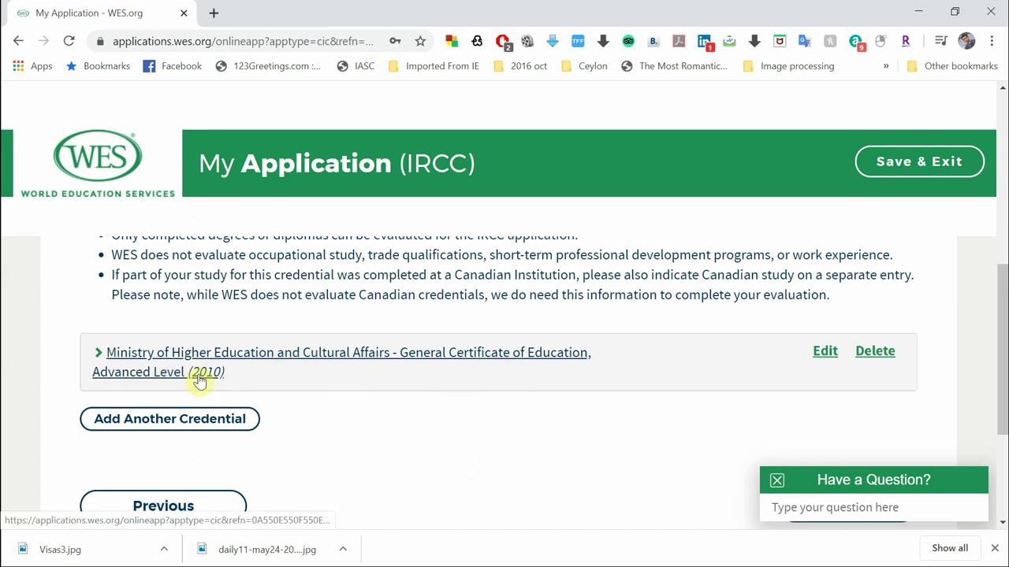
Review the saved credential in the list and start adding another credential
{"action": "scroll", "coordinate": [549, 477], "scroll_direction": "up", "scroll_amount": 1}
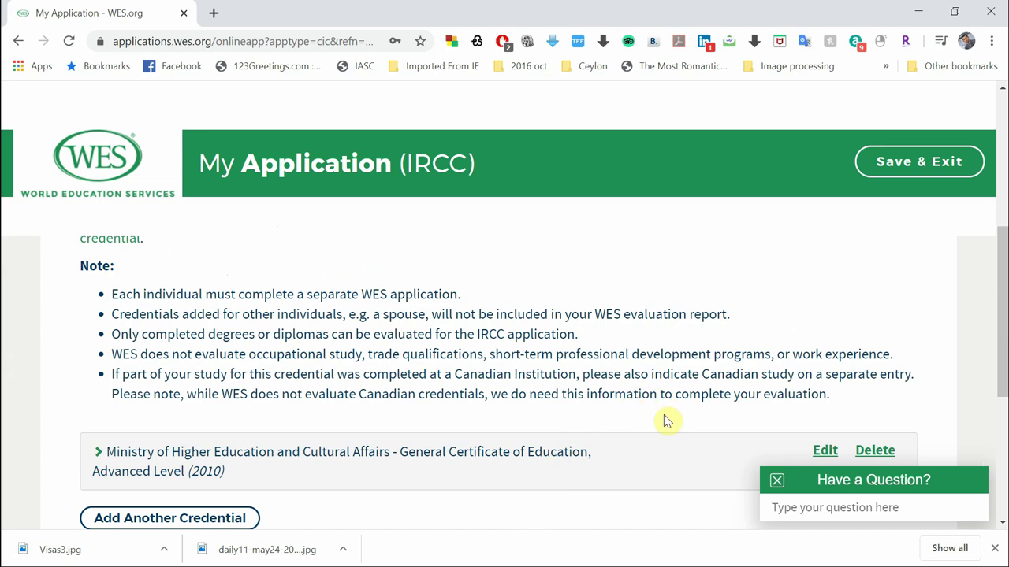
{"action": "scroll", "coordinate": [667, 421], "scroll_direction": "down", "scroll_amount": 2}
{"action": "scroll", "coordinate": [523, 459], "scroll_direction": "up", "scroll_amount": 1}
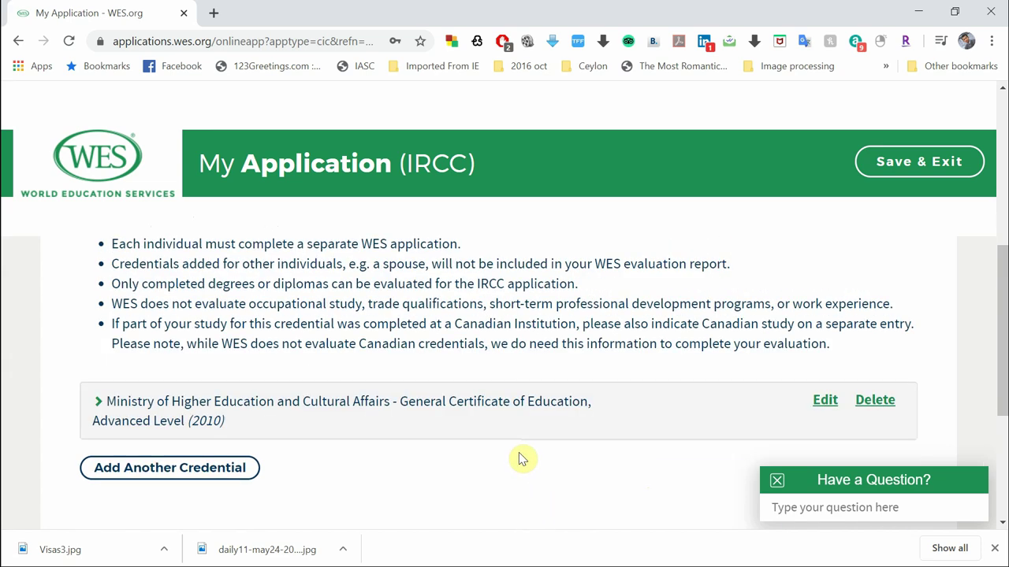
{"action": "scroll", "coordinate": [209, 306], "scroll_direction": "down", "scroll_amount": 3}
{"action": "scroll", "coordinate": [329, 324], "scroll_direction": "up", "scroll_amount": 2}
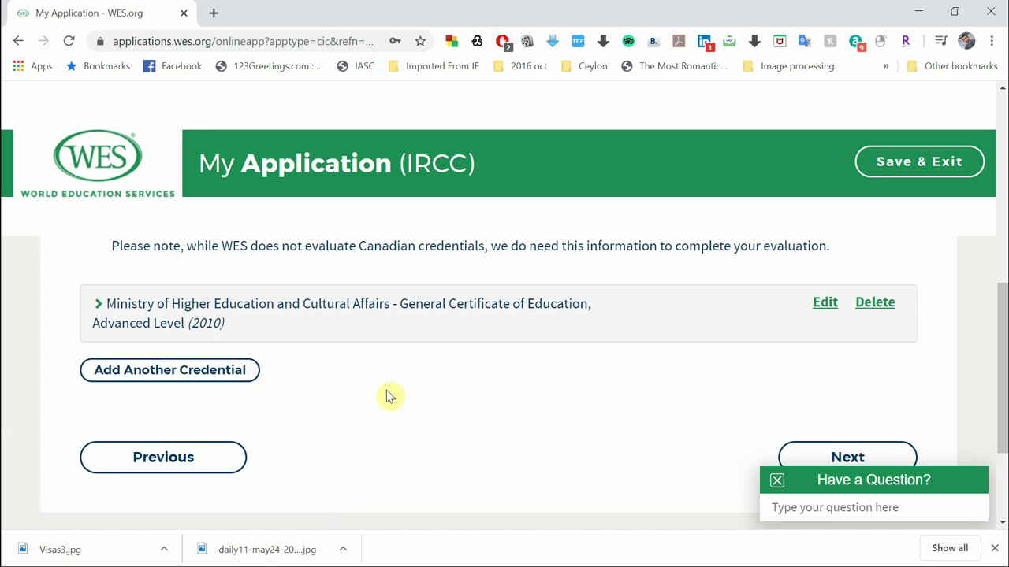
{"action": "left_click", "coordinate": [217, 380]}
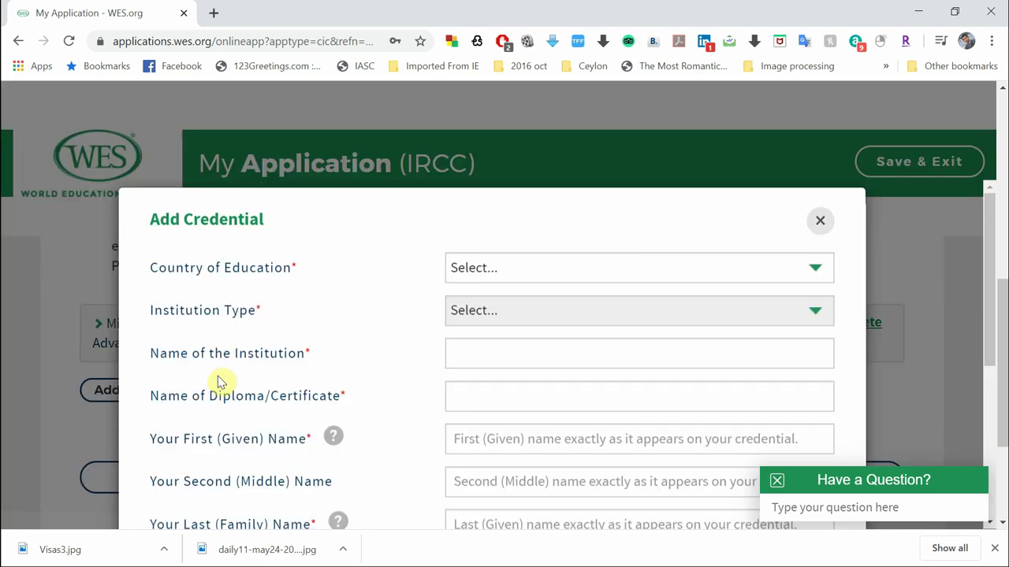
Set the country of education to Sri Lanka and institution type to Higher Education
{"action": "left_click", "coordinate": [498, 290]}
{"action": "scroll", "coordinate": [538, 208], "scroll_direction": "down", "scroll_amount": 20}
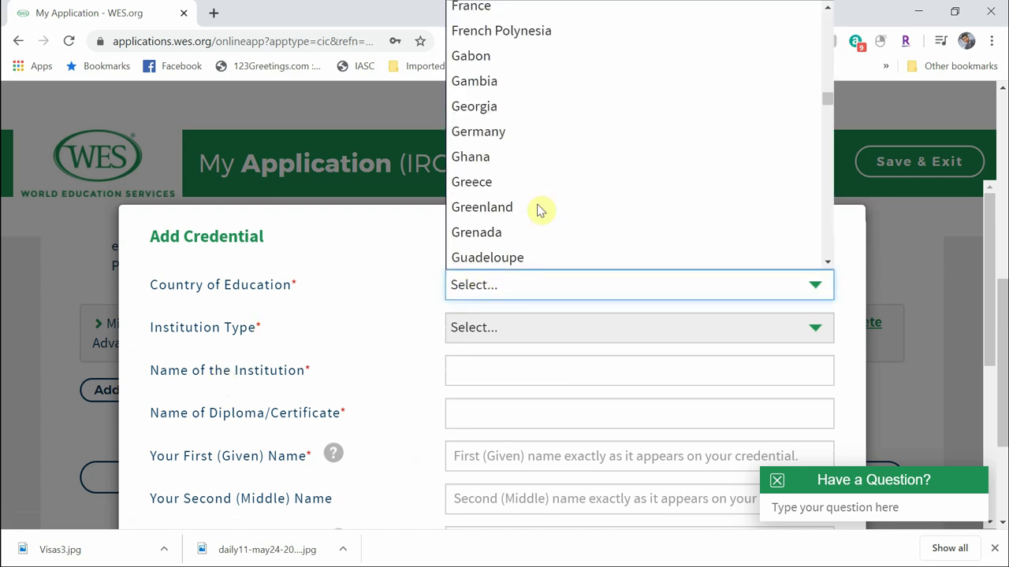
{"action": "scroll", "coordinate": [538, 211], "scroll_direction": "down", "scroll_amount": 10}
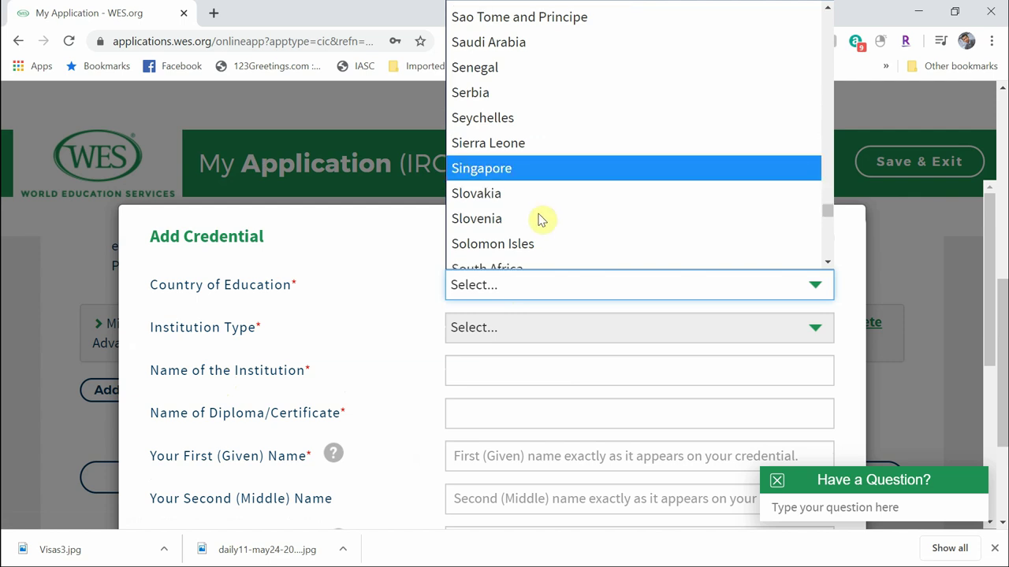
{"action": "left_click", "coordinate": [552, 195]}
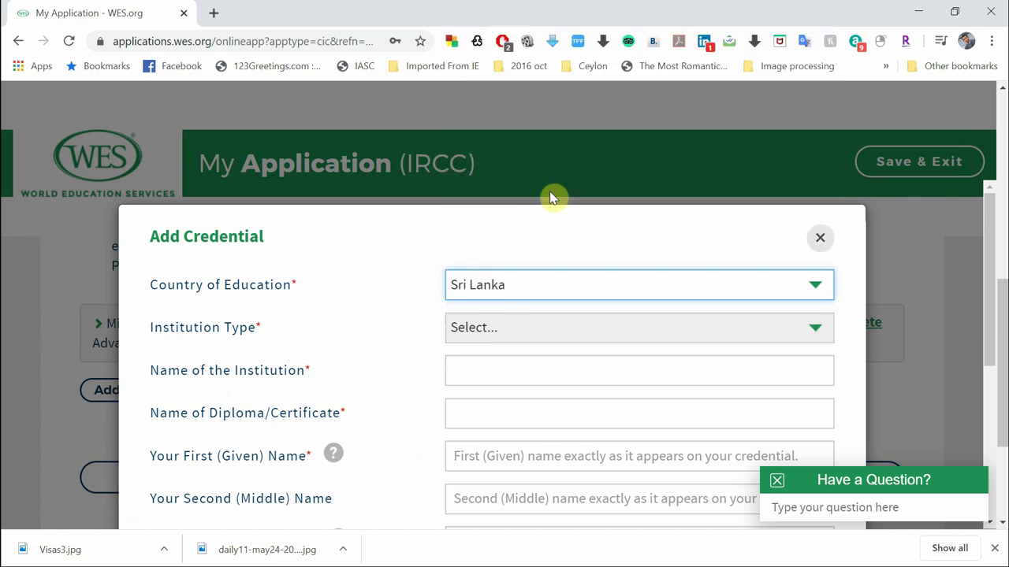
{"action": "scroll", "coordinate": [309, 337], "scroll_direction": "down", "scroll_amount": 1}
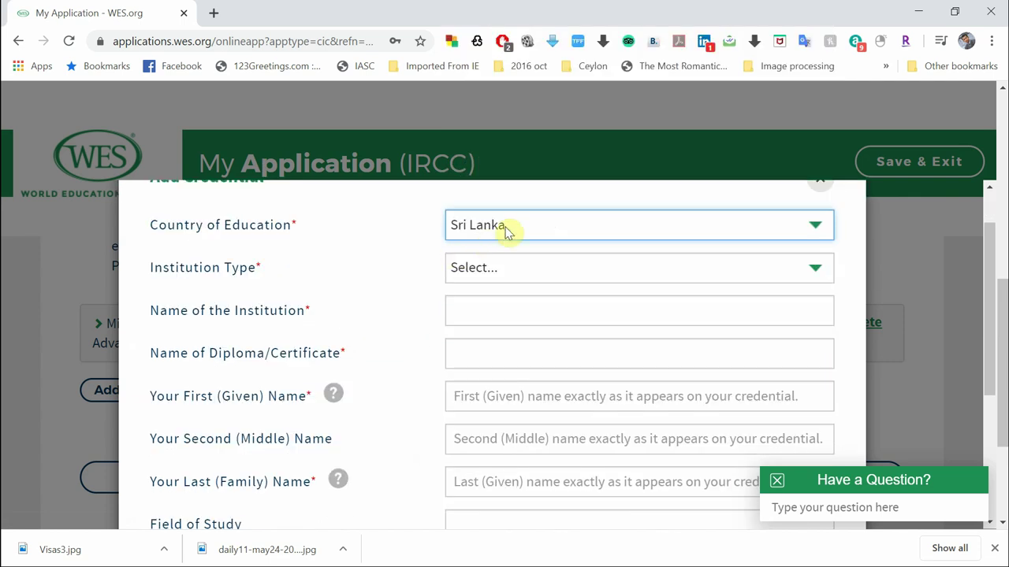
{"action": "left_click", "coordinate": [505, 280]}
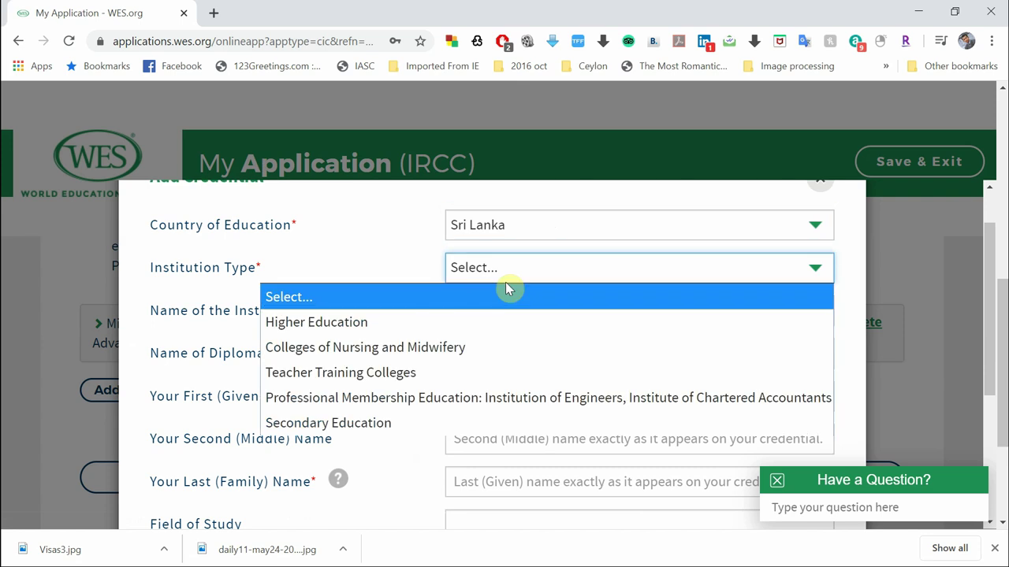
{"action": "left_click", "coordinate": [494, 333]}
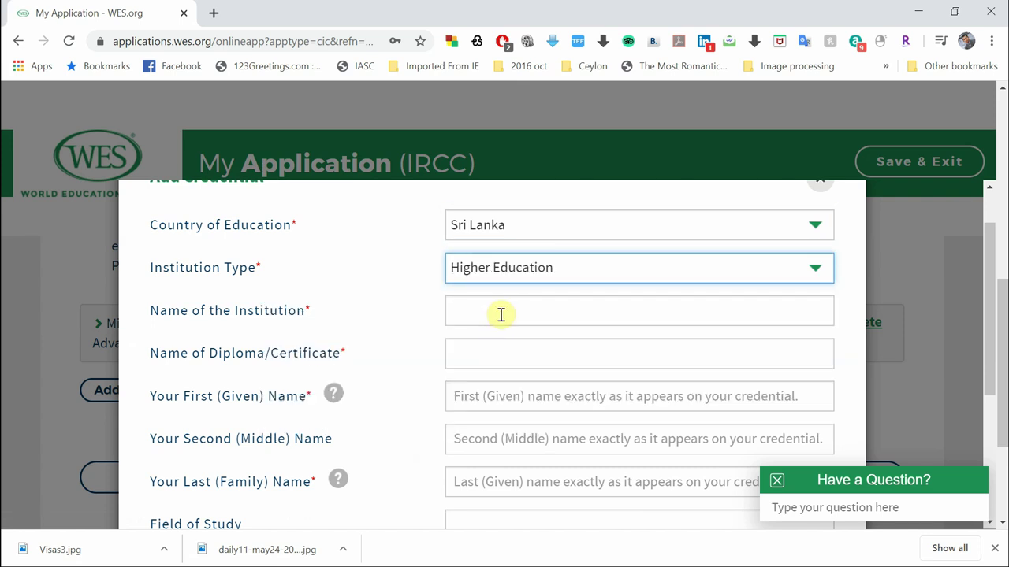
Search 'Pera' and pick University of Peradeniya as the institution
{"action": "left_click", "coordinate": [499, 315]}
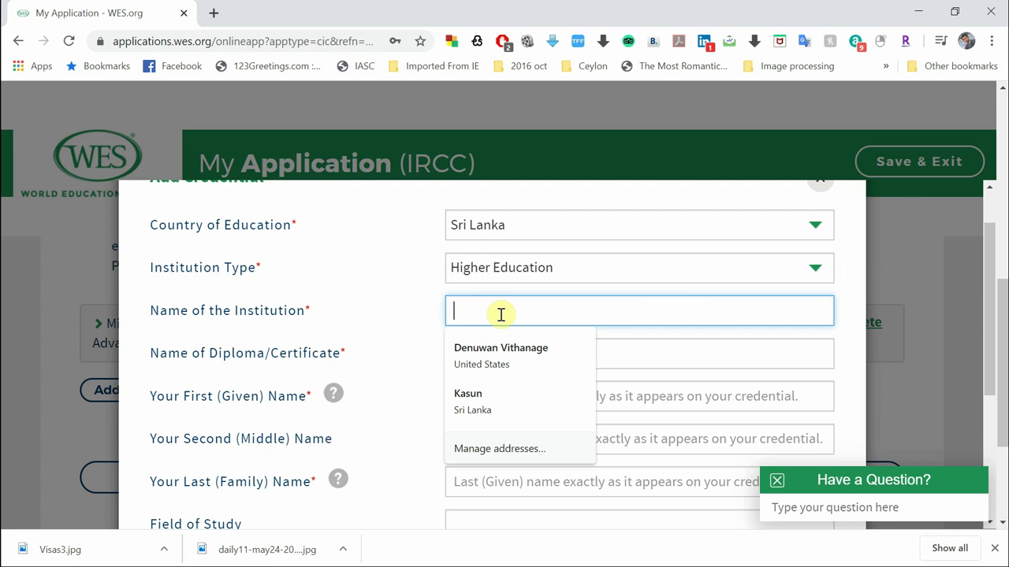
{"action": "type", "text": "Pera"}
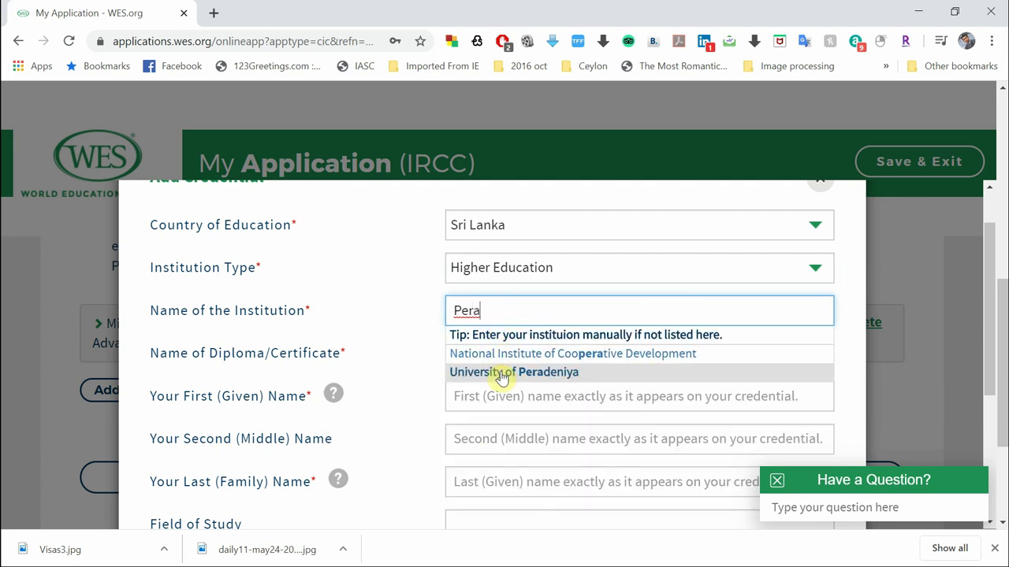
{"action": "left_click", "coordinate": [504, 374]}
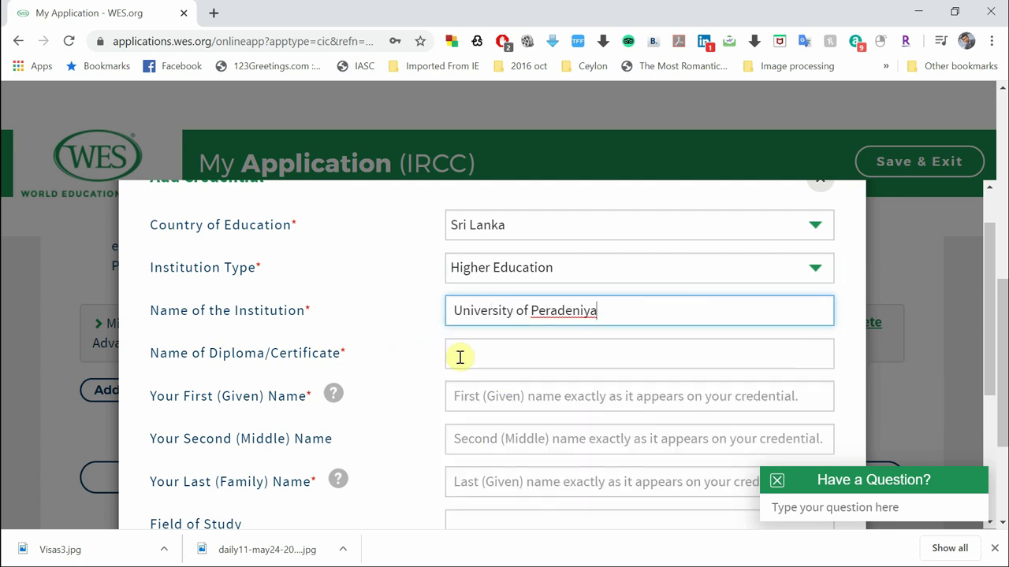
Search the diploma list and choose Bachelor of Science as the diploma
{"action": "left_click", "coordinate": [463, 357]}
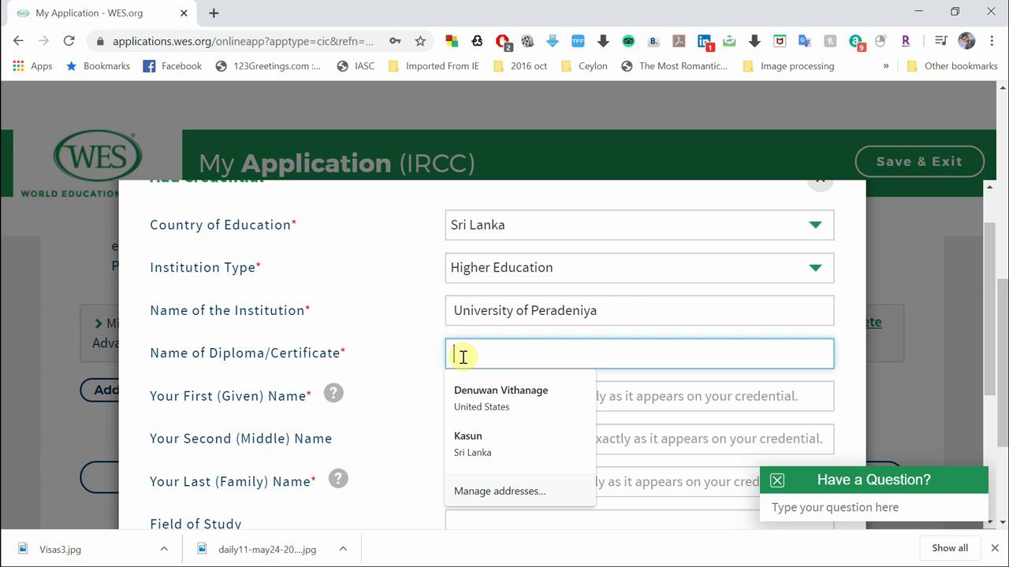
{"action": "type", "text": "b"}
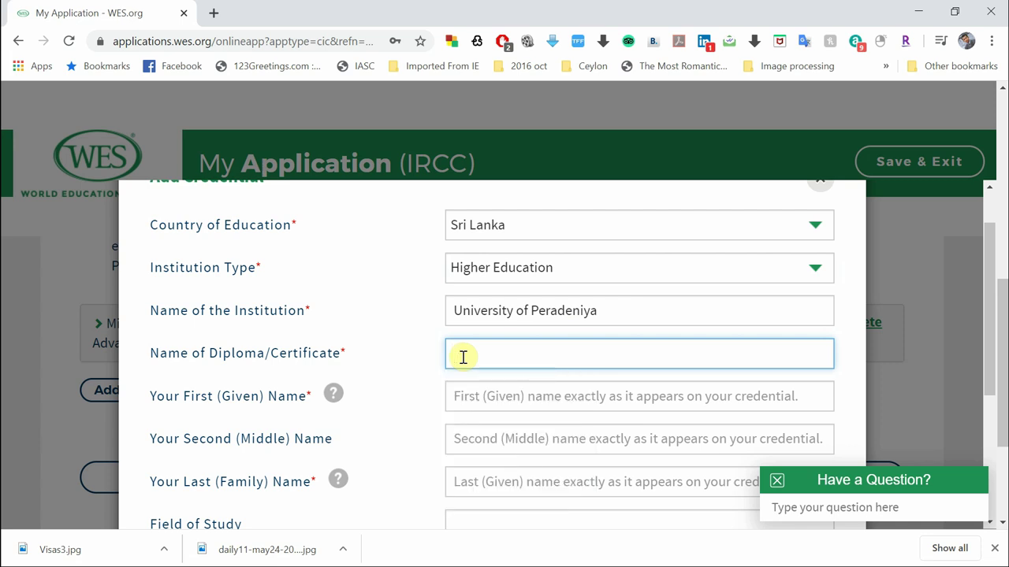
{"action": "type", "text": "bach"}
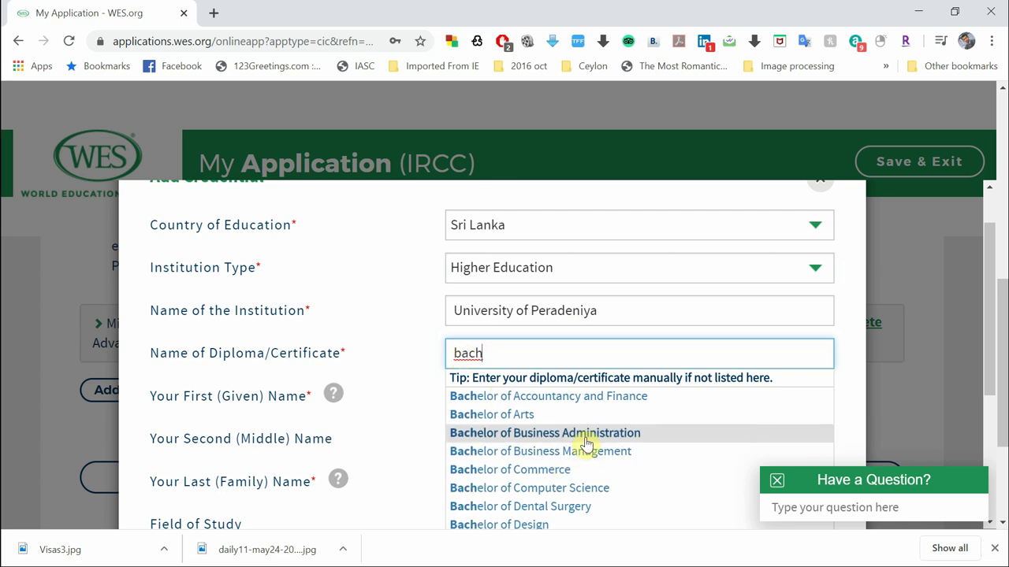
{"action": "scroll", "coordinate": [584, 445], "scroll_direction": "down", "scroll_amount": 3}
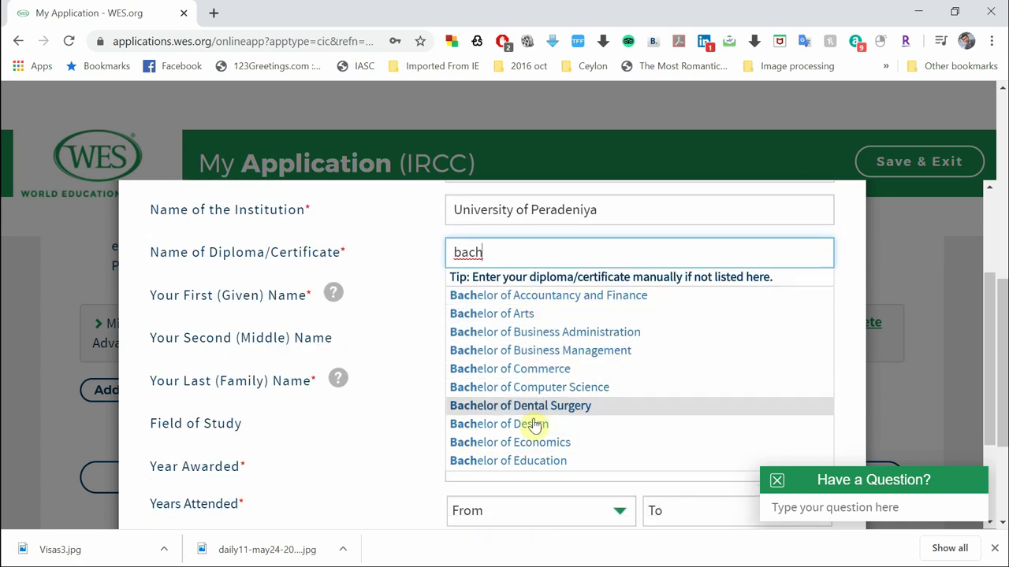
{"action": "scroll", "coordinate": [532, 430], "scroll_direction": "down", "scroll_amount": 1}
{"action": "scroll", "coordinate": [530, 436], "scroll_direction": "up", "scroll_amount": 1}
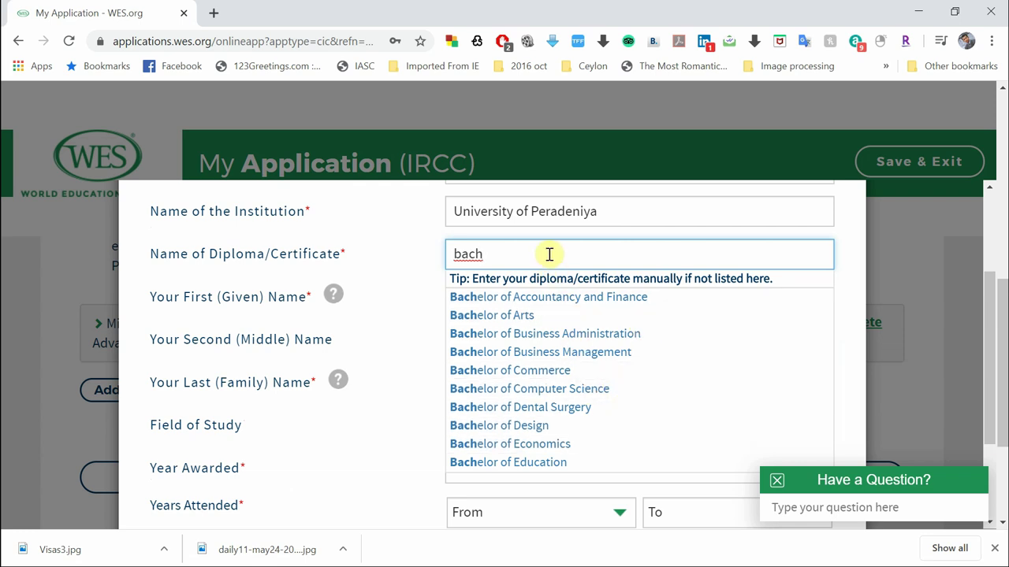
{"action": "key", "text": "BackSpace"}
{"action": "key", "text": "BackSpace"}
{"action": "key", "text": "BackSpace"}
{"action": "key", "text": "BackSpace"}
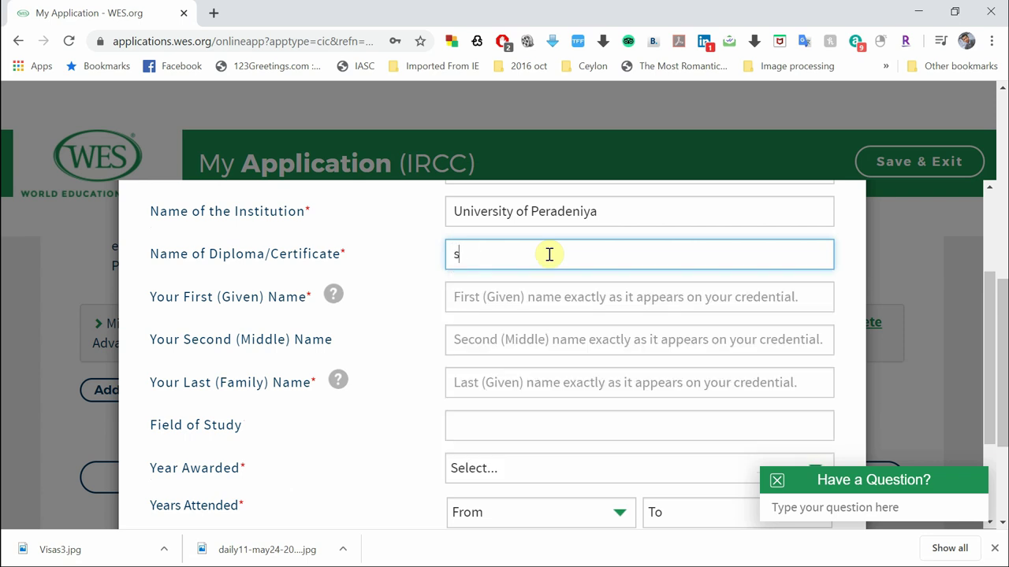
{"action": "type", "text": "scie"}
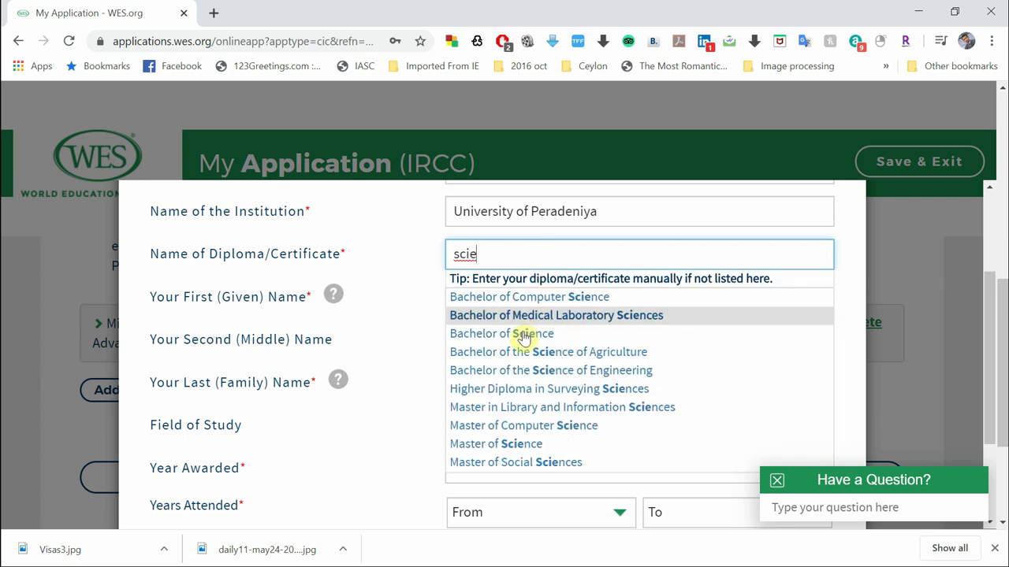
{"action": "left_click", "coordinate": [524, 335]}
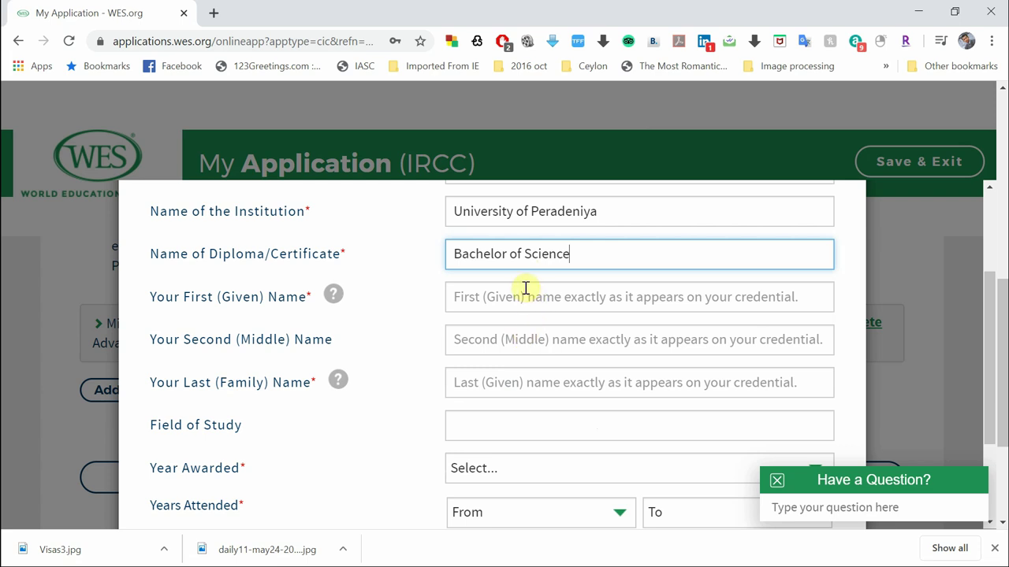
Enter the credential holder's first name and last name
{"action": "left_click", "coordinate": [530, 302]}
{"action": "type", "text": "C"}
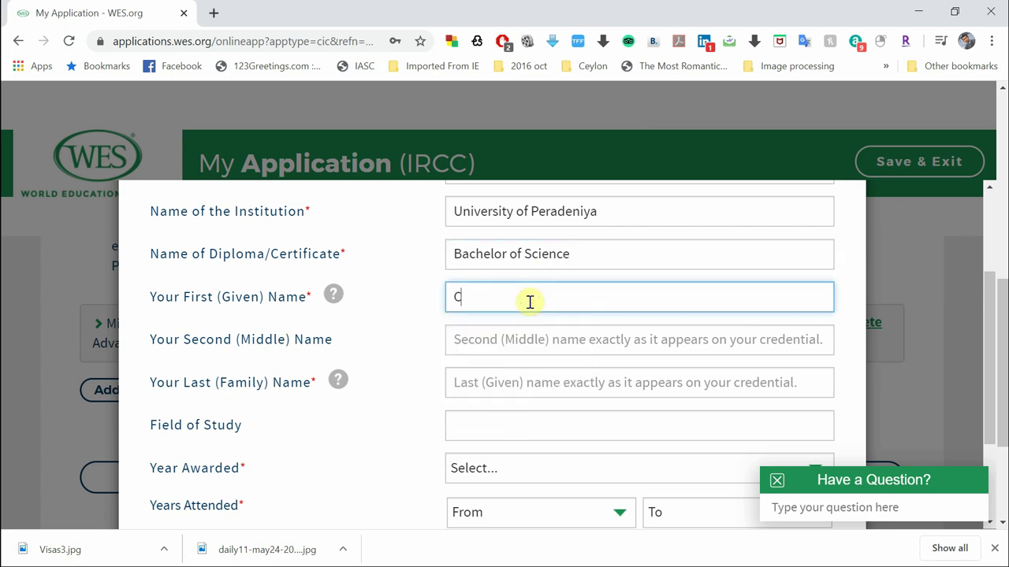
{"action": "type", "text": "eylon"}
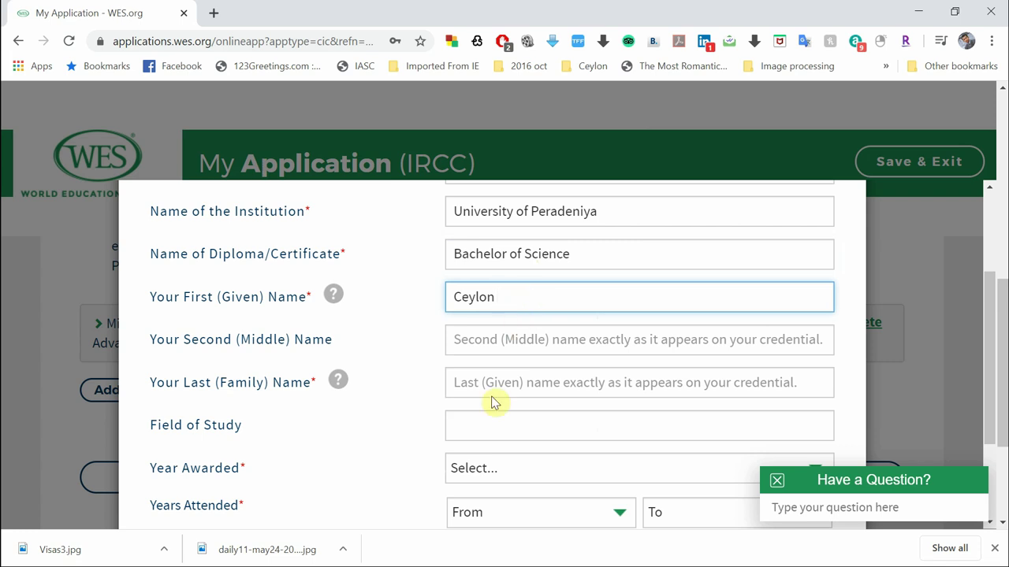
{"action": "left_click", "coordinate": [500, 389]}
{"action": "type", "text": "Life"}
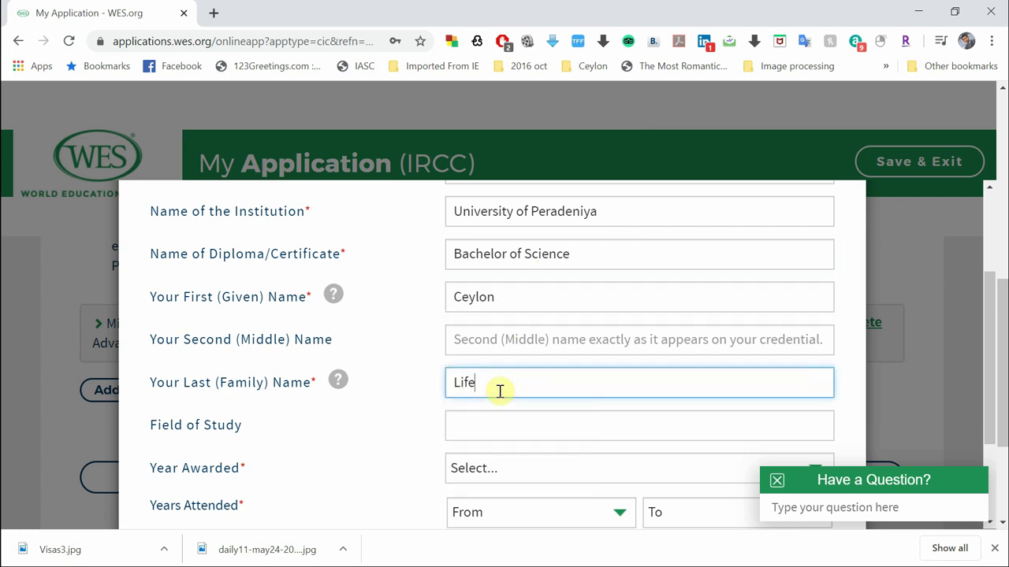
Set Year Awarded to 2014, Years Attended 2011 to 2014, and save the credential
{"action": "scroll", "coordinate": [392, 432], "scroll_direction": "down", "scroll_amount": 2}
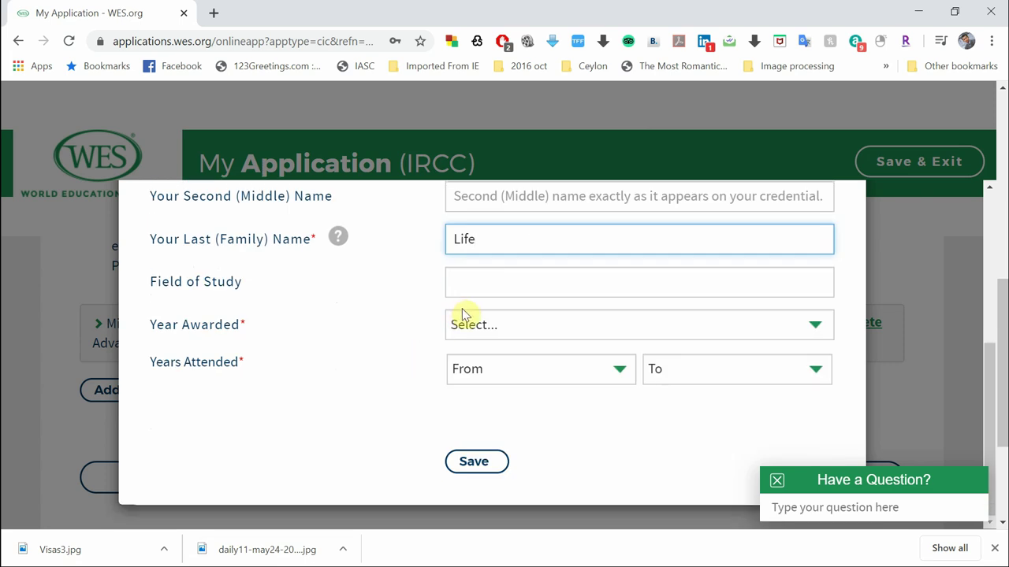
{"action": "left_click", "coordinate": [470, 329]}
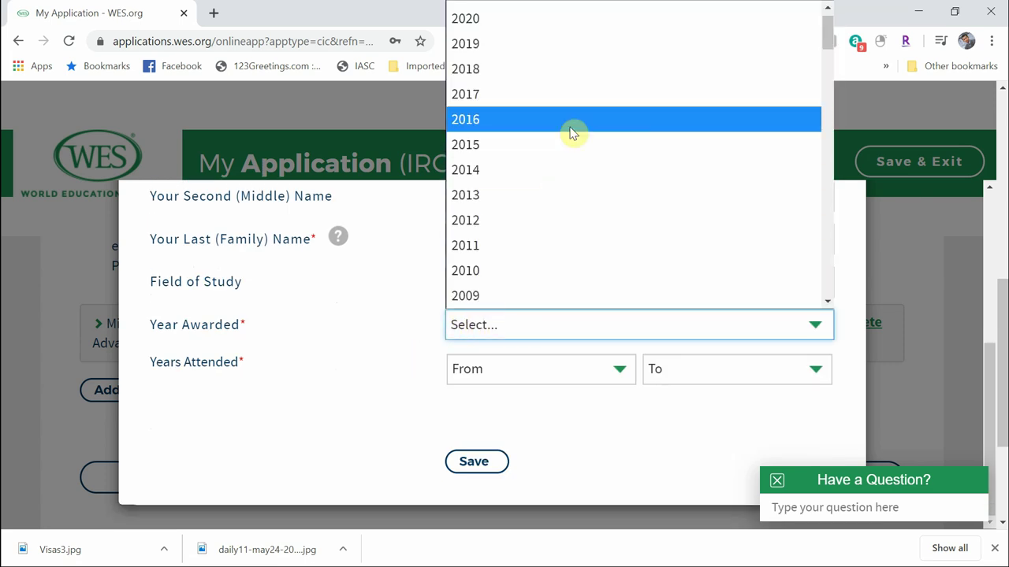
{"action": "left_click", "coordinate": [555, 173]}
{"action": "left_click", "coordinate": [513, 374]}
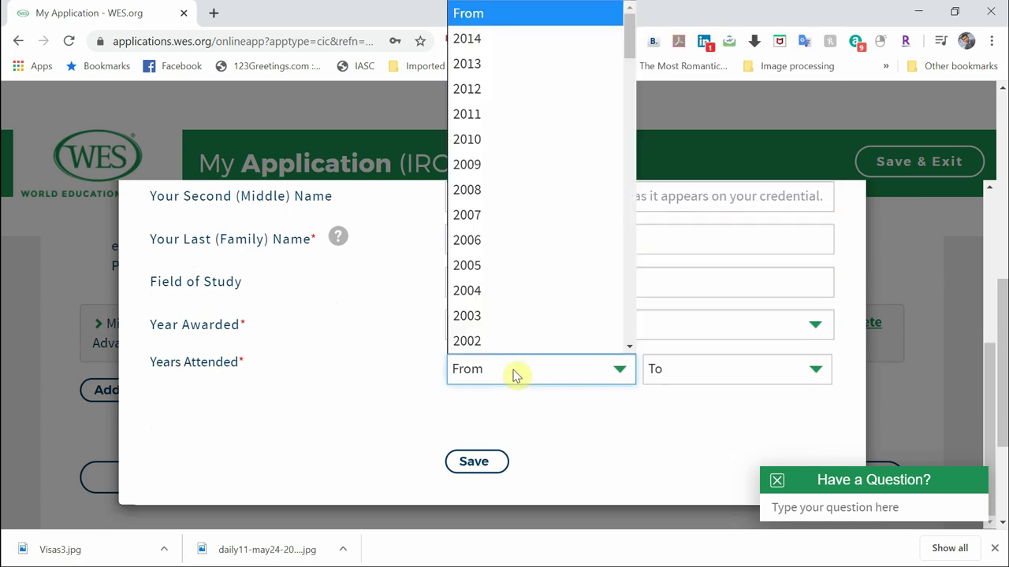
{"action": "left_click", "coordinate": [549, 112]}
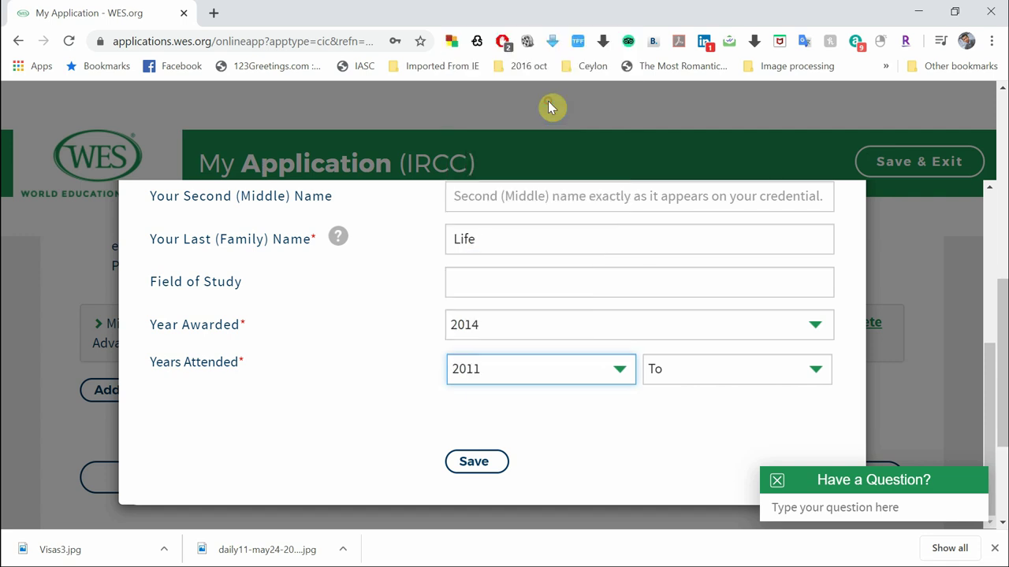
{"action": "left_click", "coordinate": [696, 382]}
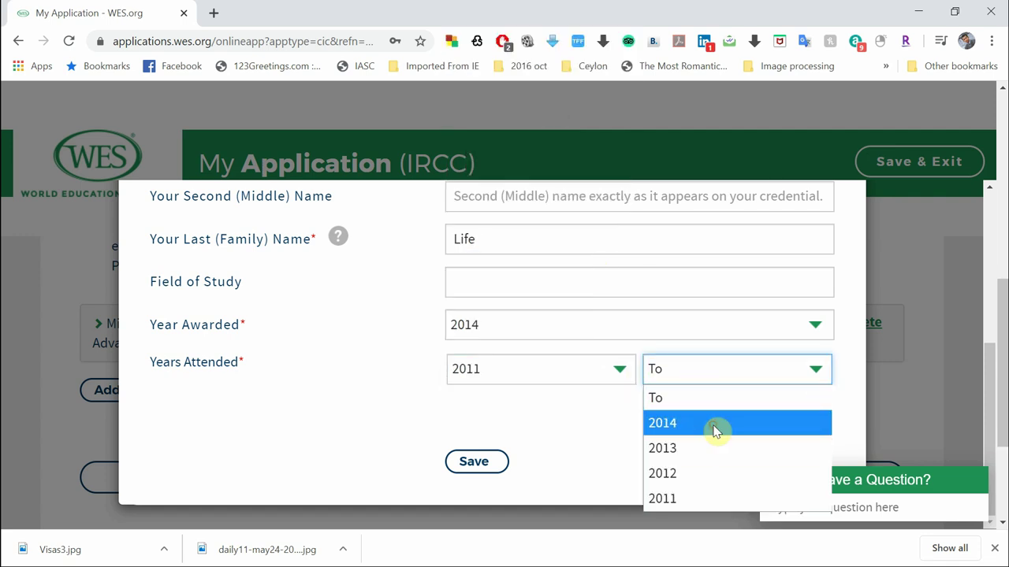
{"action": "left_click", "coordinate": [711, 424]}
{"action": "scroll", "coordinate": [619, 446], "scroll_direction": "up", "scroll_amount": 4}
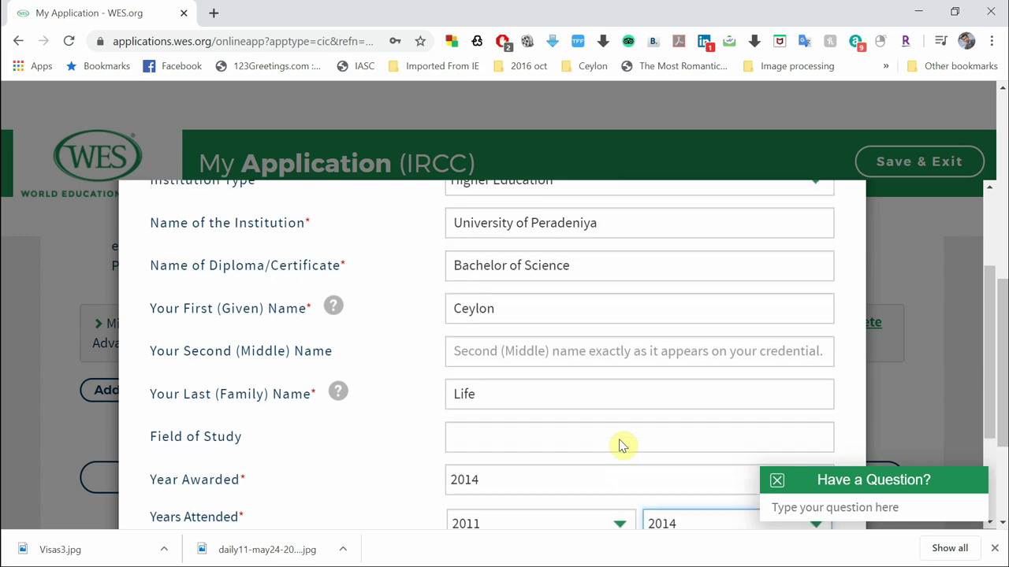
{"action": "scroll", "coordinate": [619, 446], "scroll_direction": "down", "scroll_amount": 4}
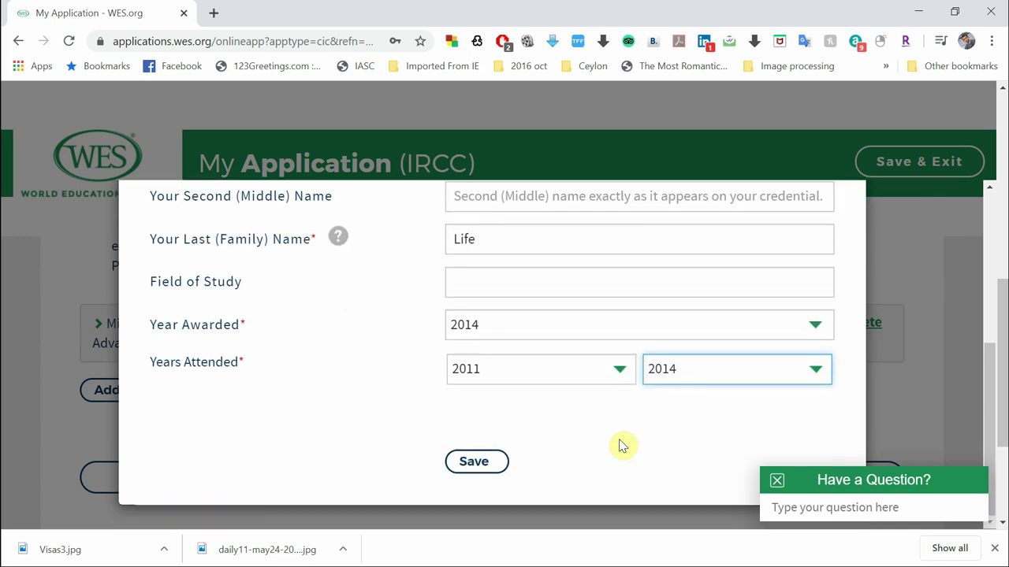
{"action": "left_click", "coordinate": [477, 469]}
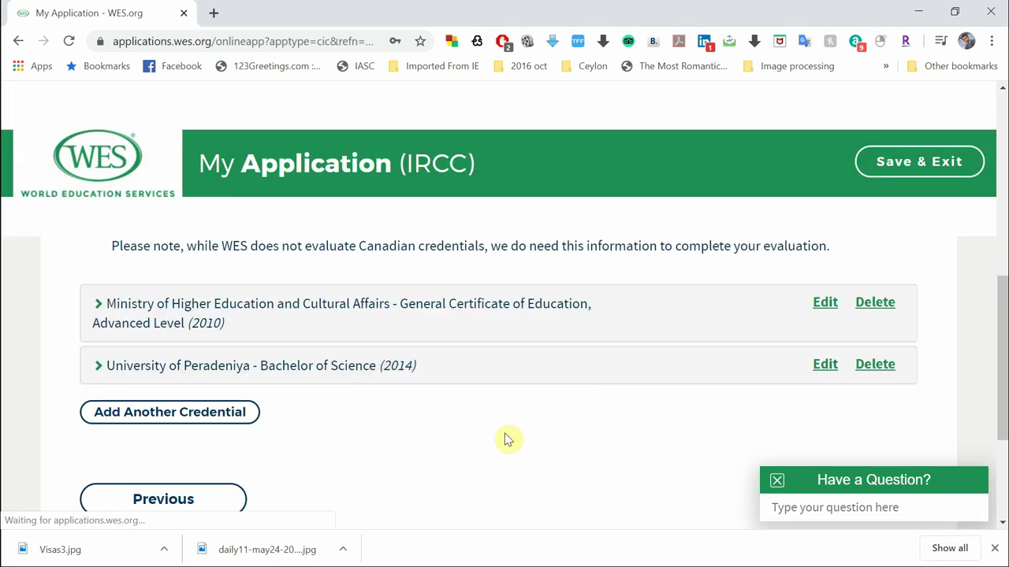
Review the listed University of Peradeniya – Bachelor of Science (2014) credential and continue to recipients
{"action": "scroll", "coordinate": [507, 439], "scroll_direction": "down", "scroll_amount": 1}
{"action": "scroll", "coordinate": [501, 394], "scroll_direction": "up", "scroll_amount": 2}
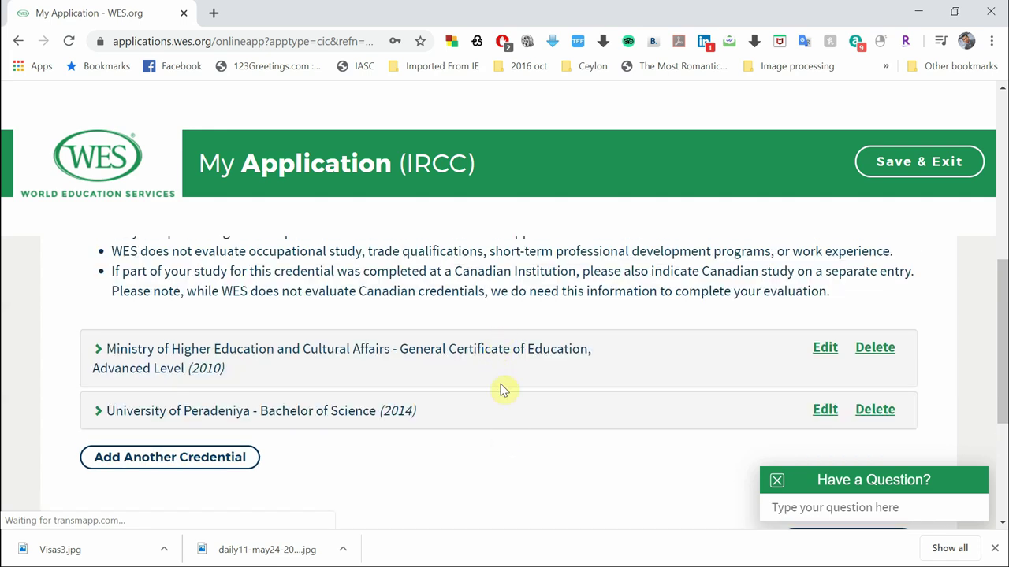
{"action": "scroll", "coordinate": [508, 467], "scroll_direction": "up", "scroll_amount": 1}
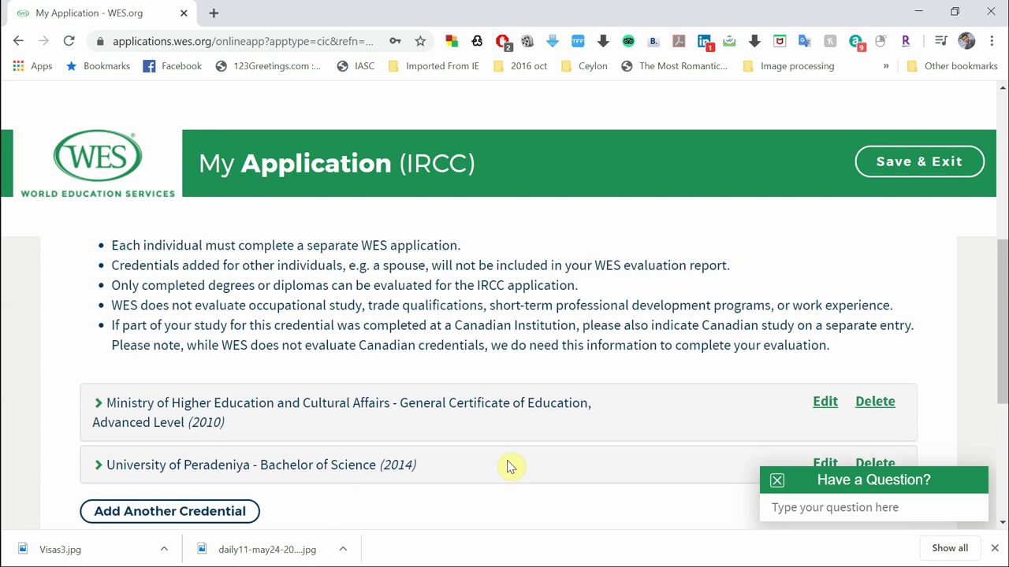
{"action": "scroll", "coordinate": [509, 466], "scroll_direction": "down", "scroll_amount": 3}
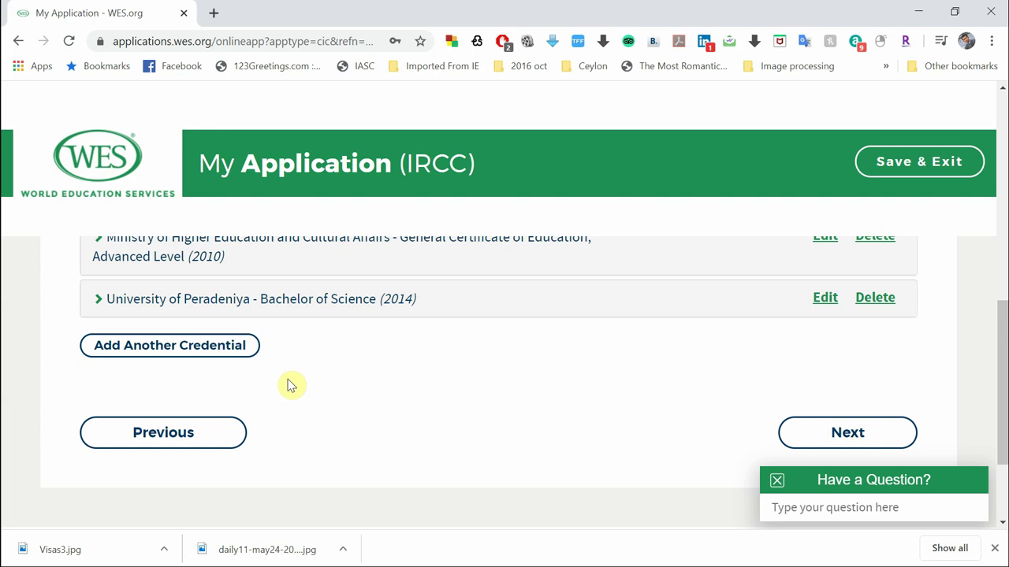
{"action": "mouse_move", "coordinate": [224, 352]}
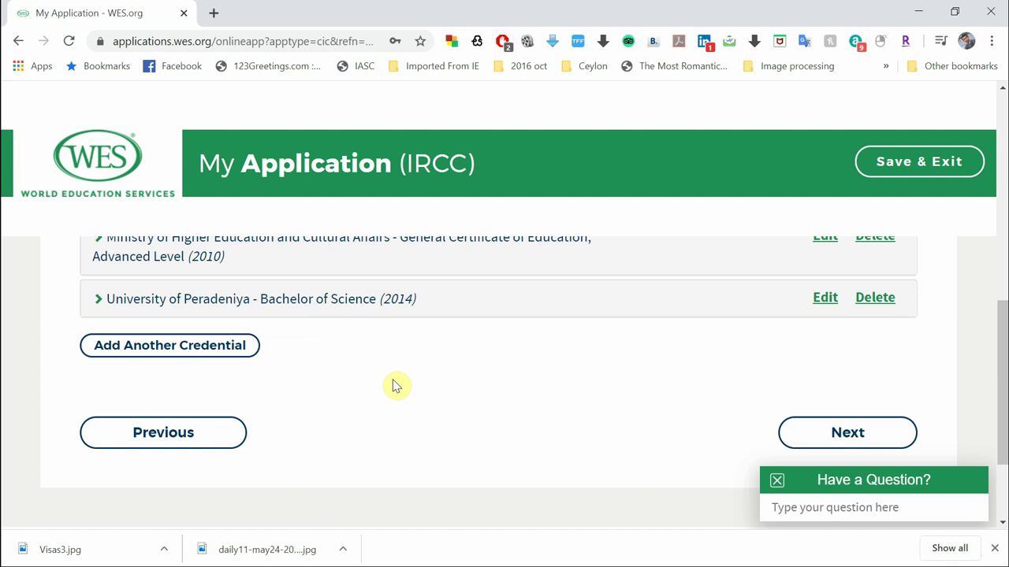
{"action": "scroll", "coordinate": [394, 386], "scroll_direction": "down", "scroll_amount": 1}
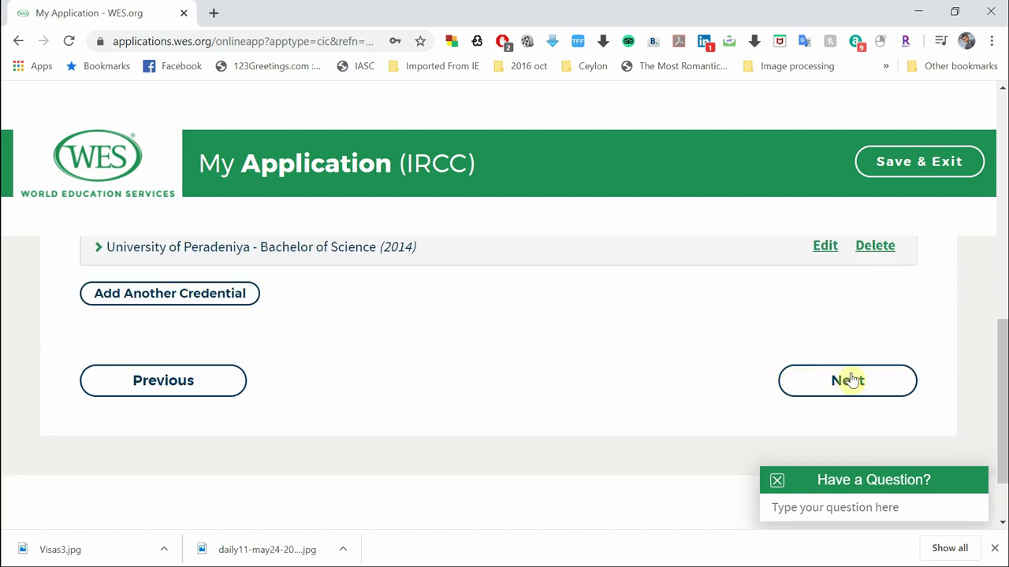
{"action": "left_click", "coordinate": [854, 383]}
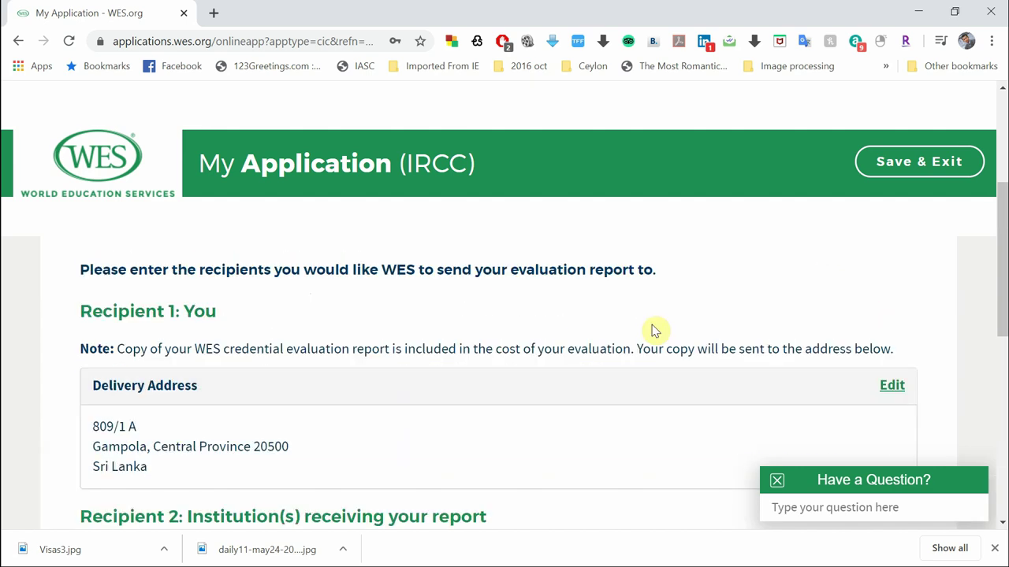
Review the Recipient 1 delivery address and IRCC recipient, then continue without adding recipients
{"action": "scroll", "coordinate": [417, 449], "scroll_direction": "down", "scroll_amount": 2}
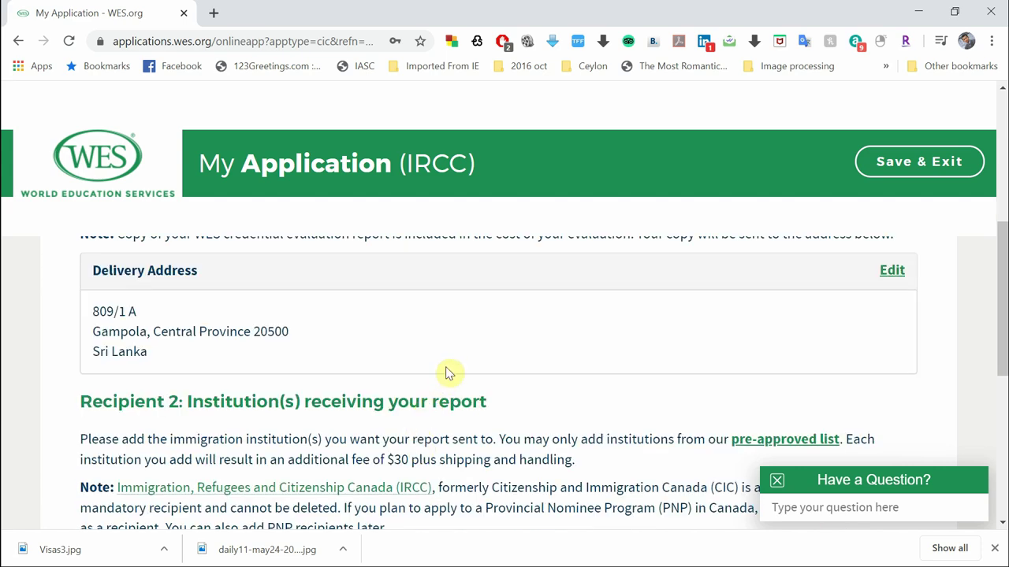
{"action": "scroll", "coordinate": [446, 371], "scroll_direction": "up", "scroll_amount": 1}
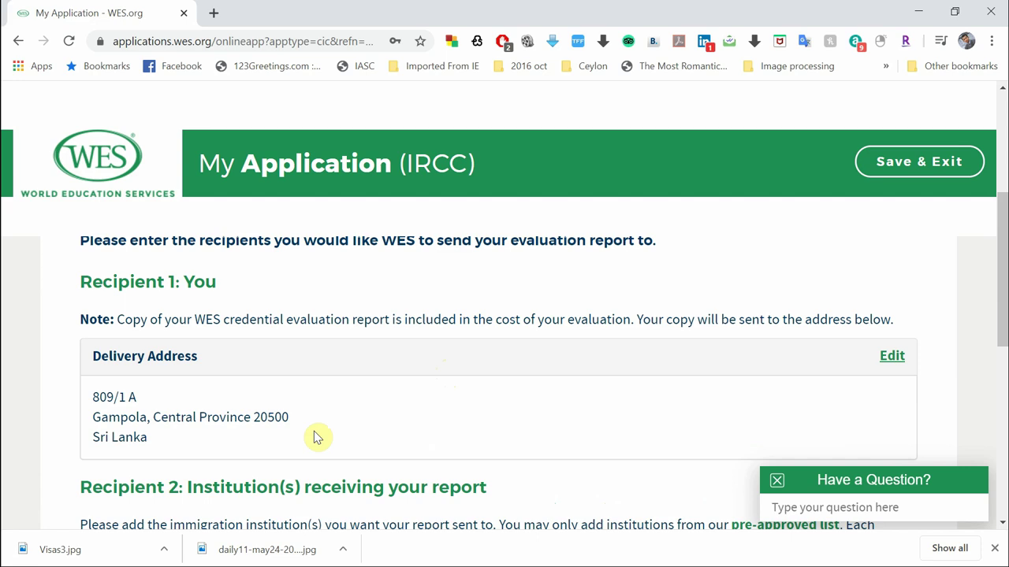
{"action": "scroll", "coordinate": [315, 436], "scroll_direction": "down", "scroll_amount": 3}
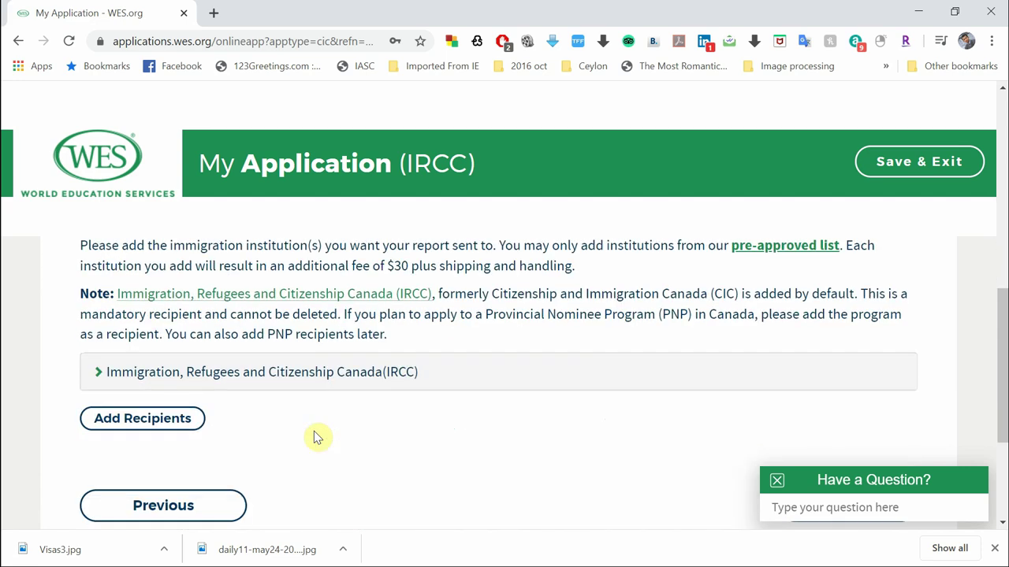
{"action": "scroll", "coordinate": [400, 353], "scroll_direction": "up", "scroll_amount": 1}
{"action": "scroll", "coordinate": [400, 354], "scroll_direction": "down", "scroll_amount": 1}
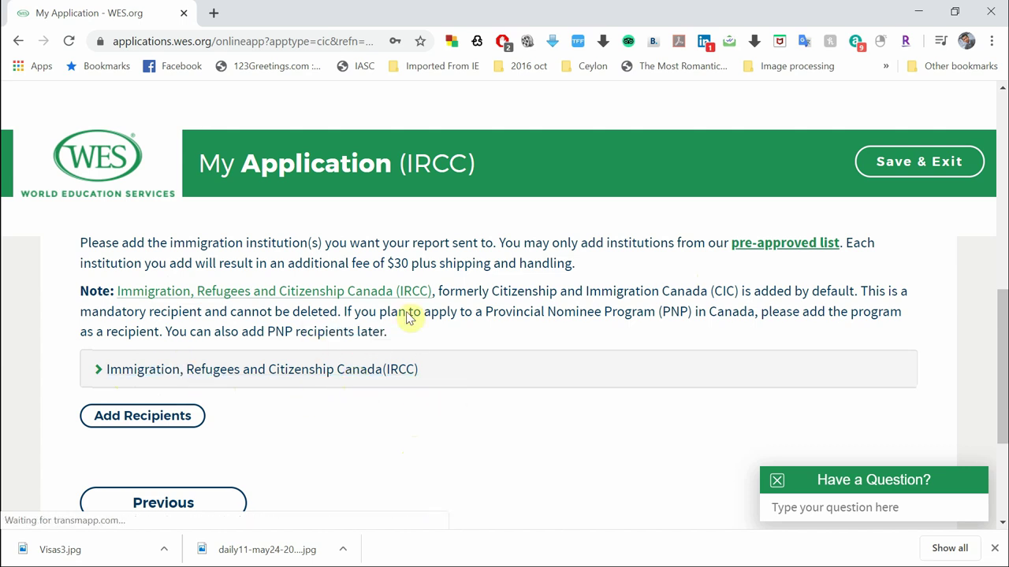
{"action": "scroll", "coordinate": [511, 328], "scroll_direction": "up", "scroll_amount": 2}
{"action": "scroll", "coordinate": [512, 329], "scroll_direction": "up", "scroll_amount": 1}
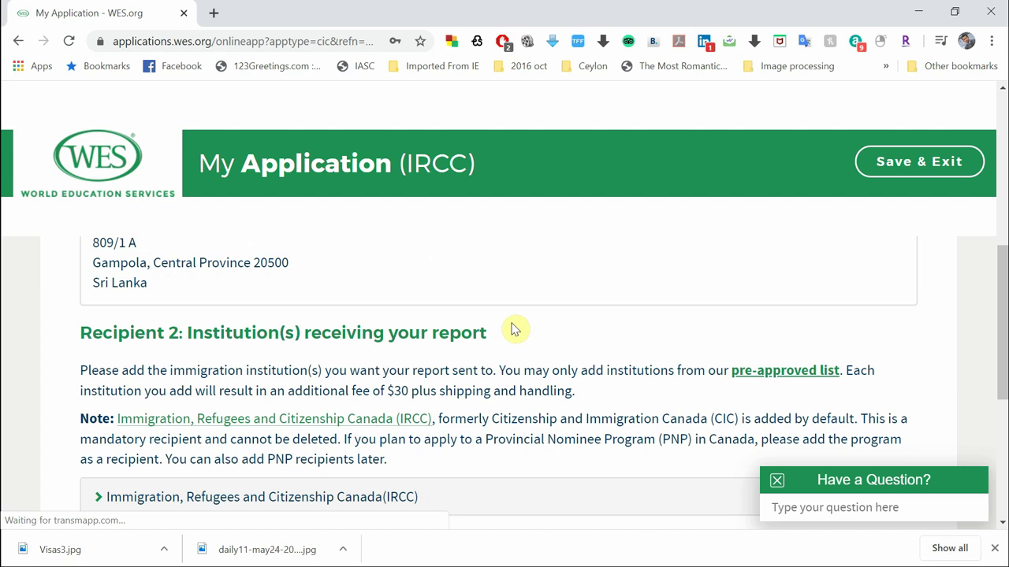
{"action": "scroll", "coordinate": [512, 329], "scroll_direction": "up", "scroll_amount": 2}
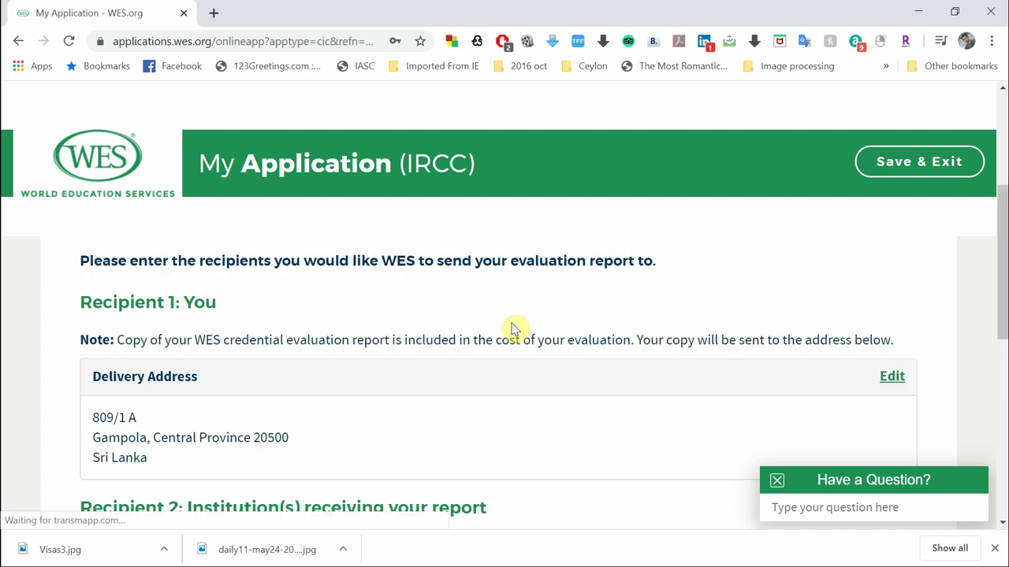
{"action": "scroll", "coordinate": [558, 438], "scroll_direction": "down", "scroll_amount": 3}
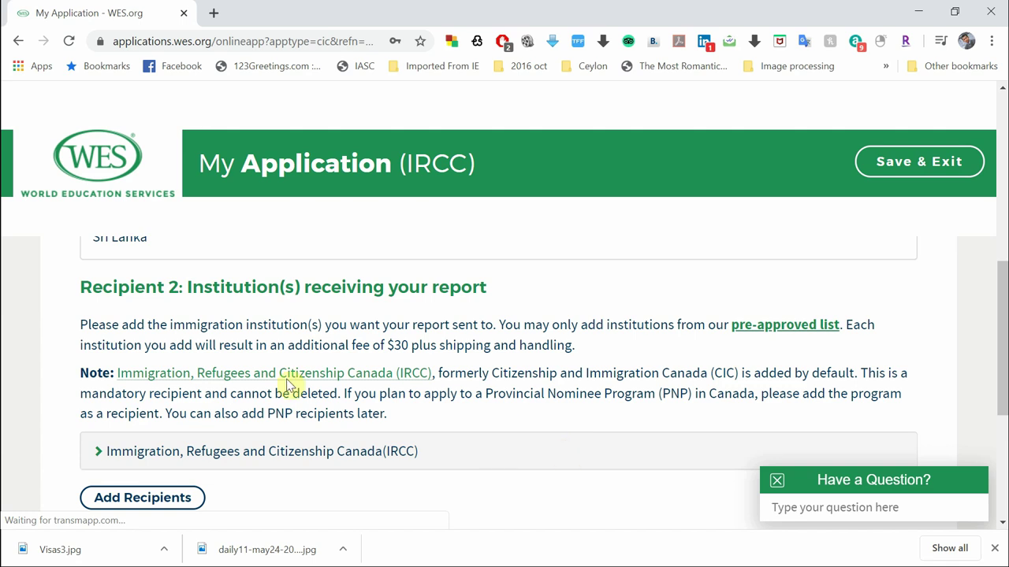
{"action": "scroll", "coordinate": [464, 462], "scroll_direction": "down", "scroll_amount": 3}
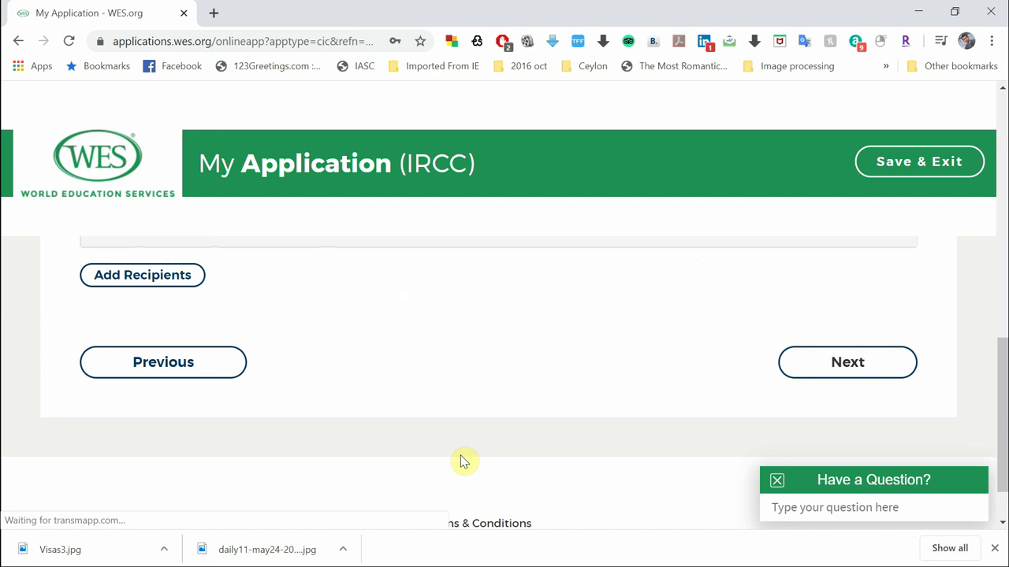
{"action": "scroll", "coordinate": [468, 399], "scroll_direction": "up", "scroll_amount": 3}
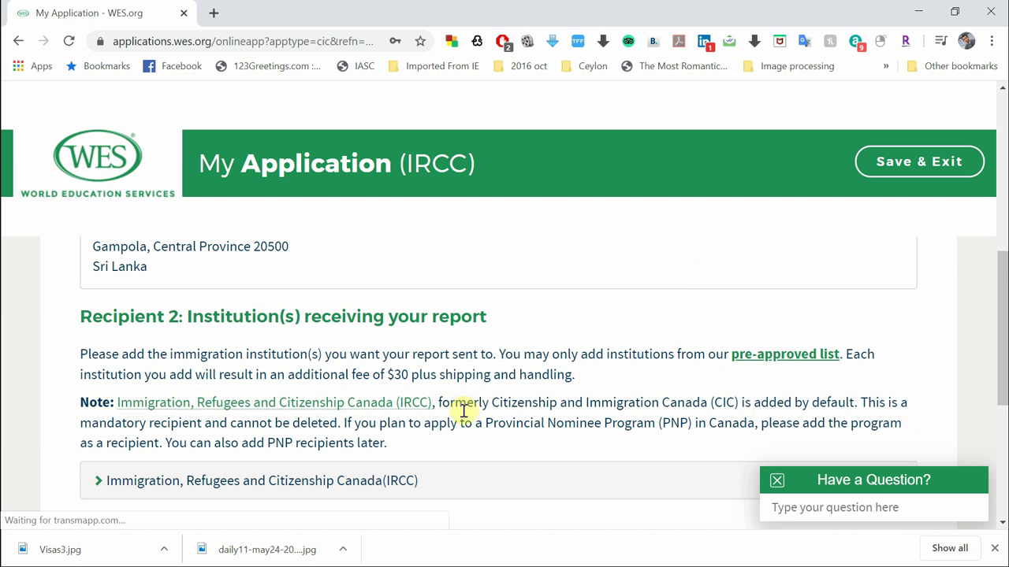
{"action": "scroll", "coordinate": [464, 408], "scroll_direction": "down", "scroll_amount": 1}
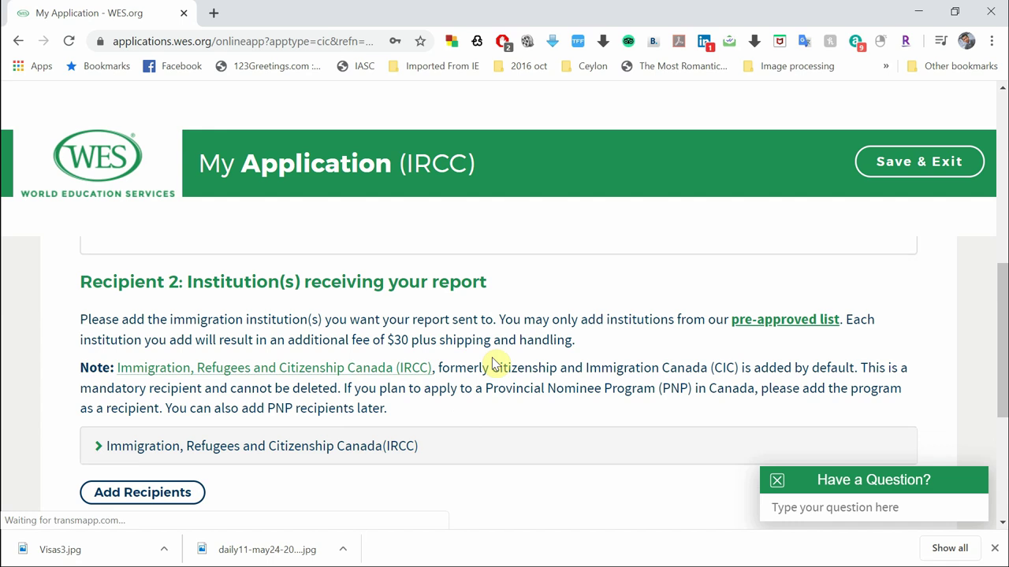
{"action": "scroll", "coordinate": [435, 455], "scroll_direction": "down", "scroll_amount": 1}
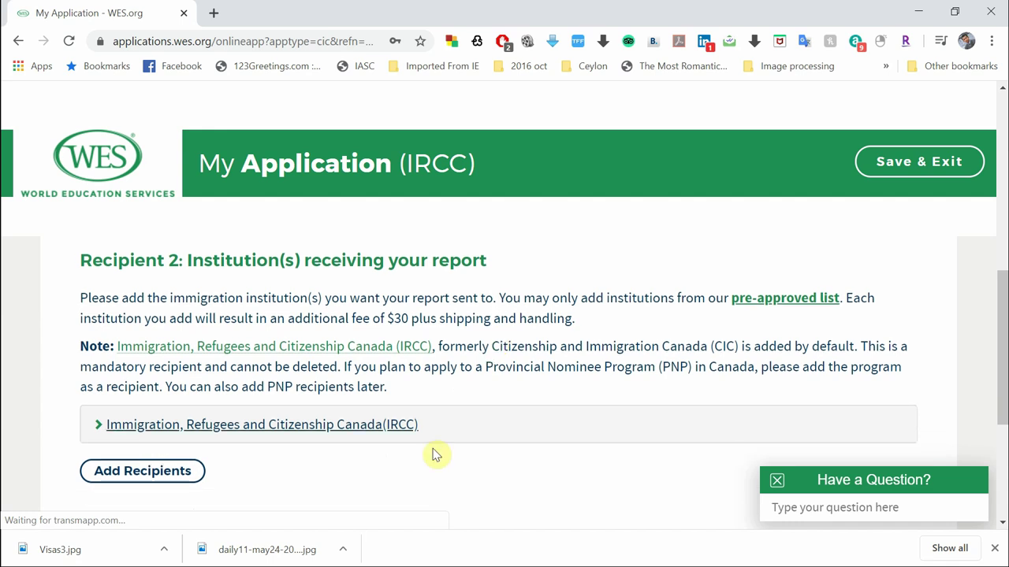
{"action": "scroll", "coordinate": [434, 455], "scroll_direction": "up", "scroll_amount": 1}
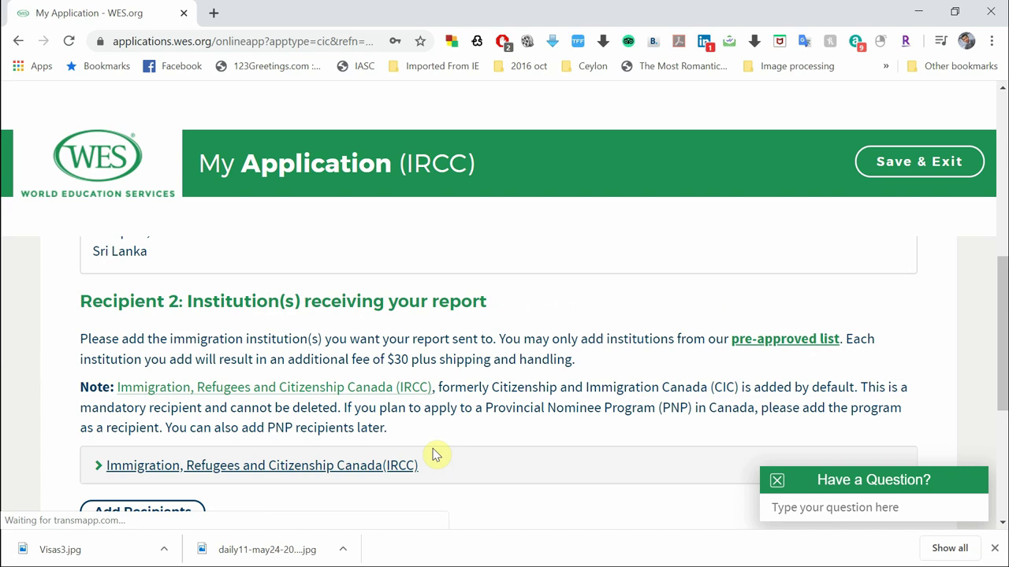
{"action": "scroll", "coordinate": [435, 454], "scroll_direction": "down", "scroll_amount": 2}
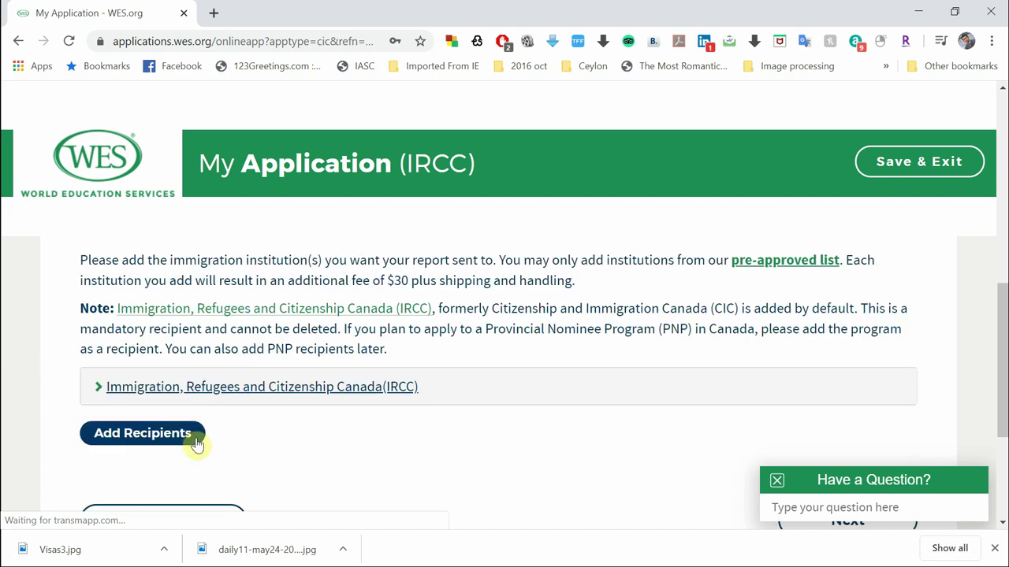
{"action": "scroll", "coordinate": [400, 365], "scroll_direction": "down", "scroll_amount": 1}
{"action": "scroll", "coordinate": [420, 418], "scroll_direction": "down", "scroll_amount": 2}
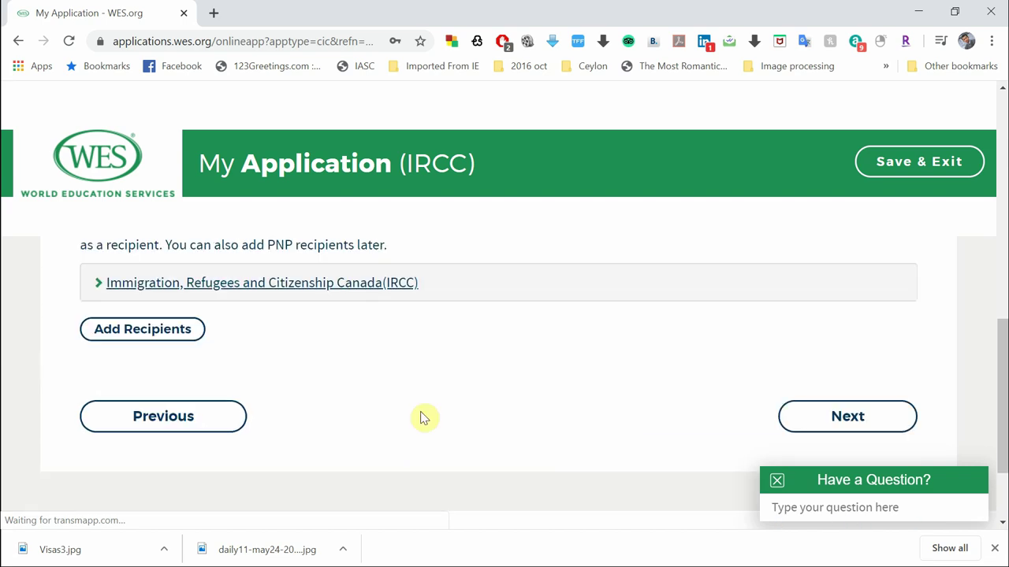
{"action": "scroll", "coordinate": [420, 418], "scroll_direction": "down", "scroll_amount": 1}
{"action": "left_click", "coordinate": [806, 380]}
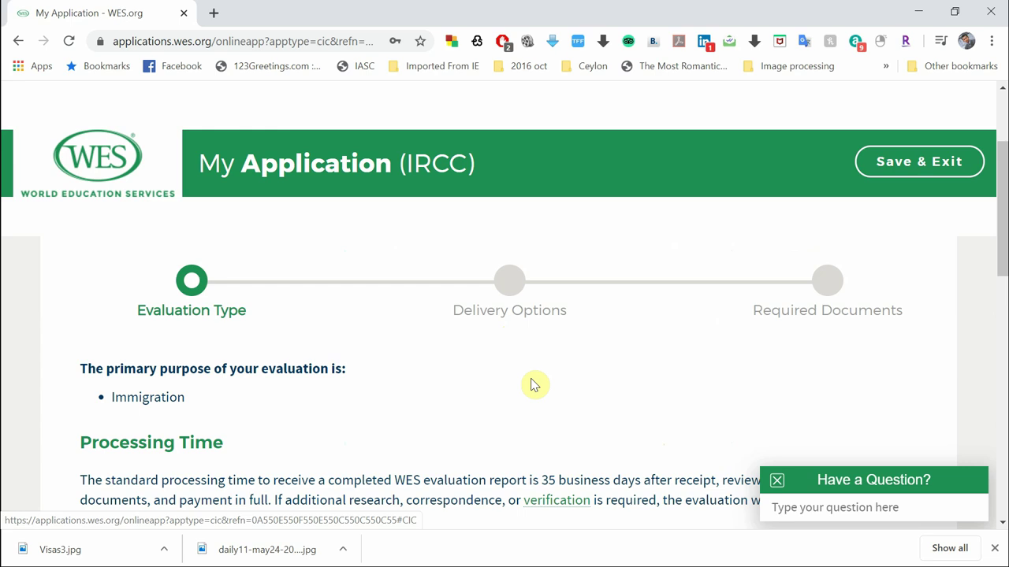
Scroll through purpose, processing time and ECA package features down to the $220.00 price
{"action": "scroll", "coordinate": [530, 384], "scroll_direction": "down", "scroll_amount": 1}
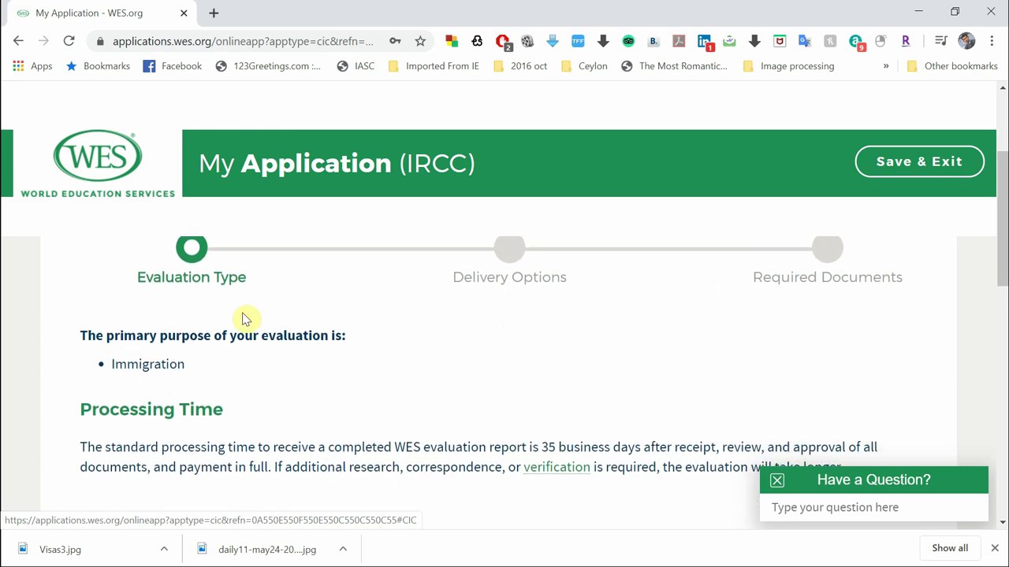
{"action": "scroll", "coordinate": [168, 364], "scroll_direction": "down", "scroll_amount": 1}
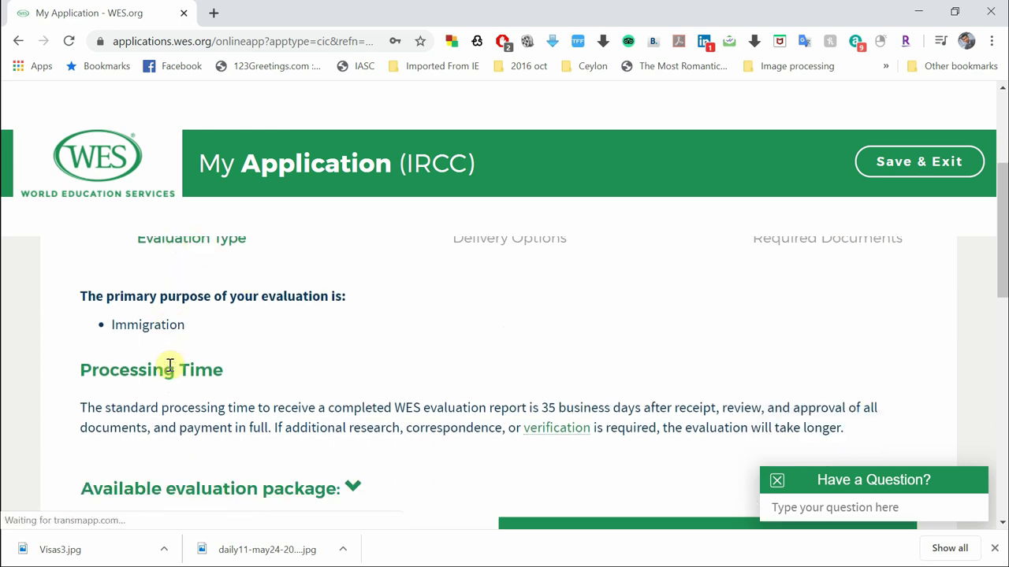
{"action": "scroll", "coordinate": [106, 285], "scroll_direction": "down", "scroll_amount": 1}
{"action": "scroll", "coordinate": [187, 309], "scroll_direction": "down", "scroll_amount": 2}
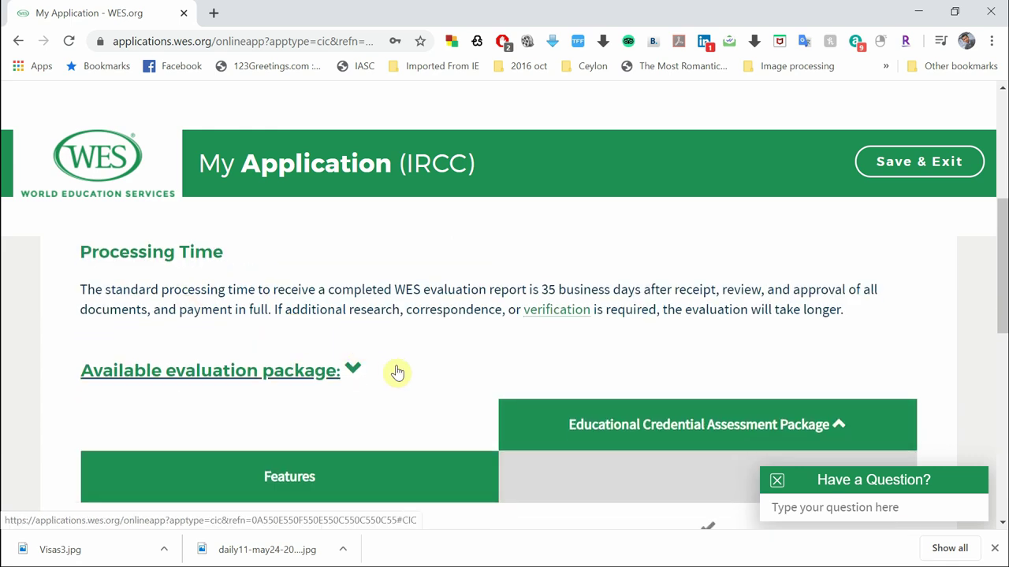
{"action": "scroll", "coordinate": [397, 371], "scroll_direction": "down", "scroll_amount": 1}
{"action": "scroll", "coordinate": [396, 371], "scroll_direction": "down", "scroll_amount": 1}
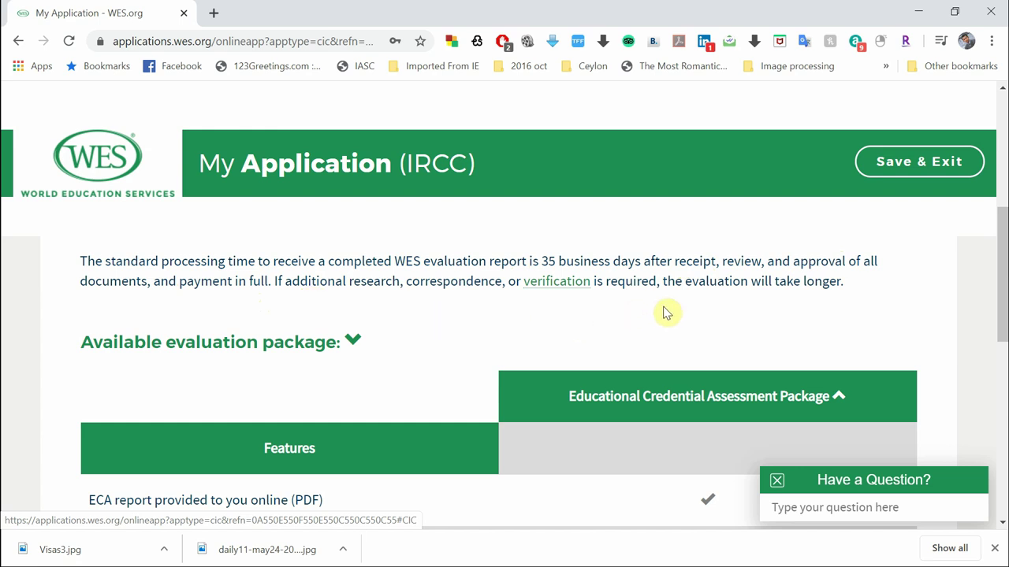
{"action": "scroll", "coordinate": [713, 313], "scroll_direction": "down", "scroll_amount": 1}
{"action": "scroll", "coordinate": [713, 313], "scroll_direction": "up", "scroll_amount": 3}
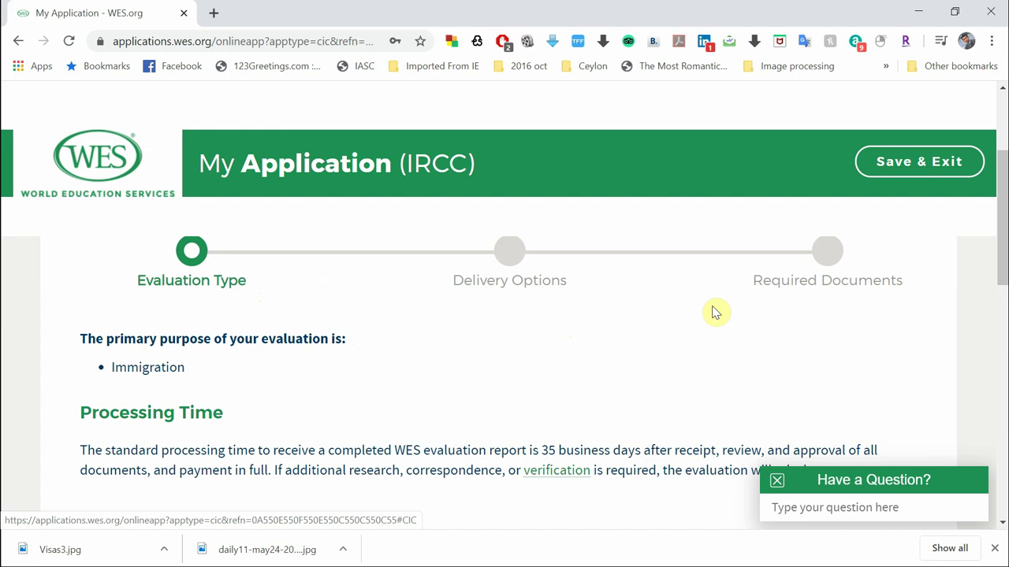
{"action": "scroll", "coordinate": [713, 313], "scroll_direction": "down", "scroll_amount": 2}
{"action": "scroll", "coordinate": [713, 312], "scroll_direction": "down", "scroll_amount": 1}
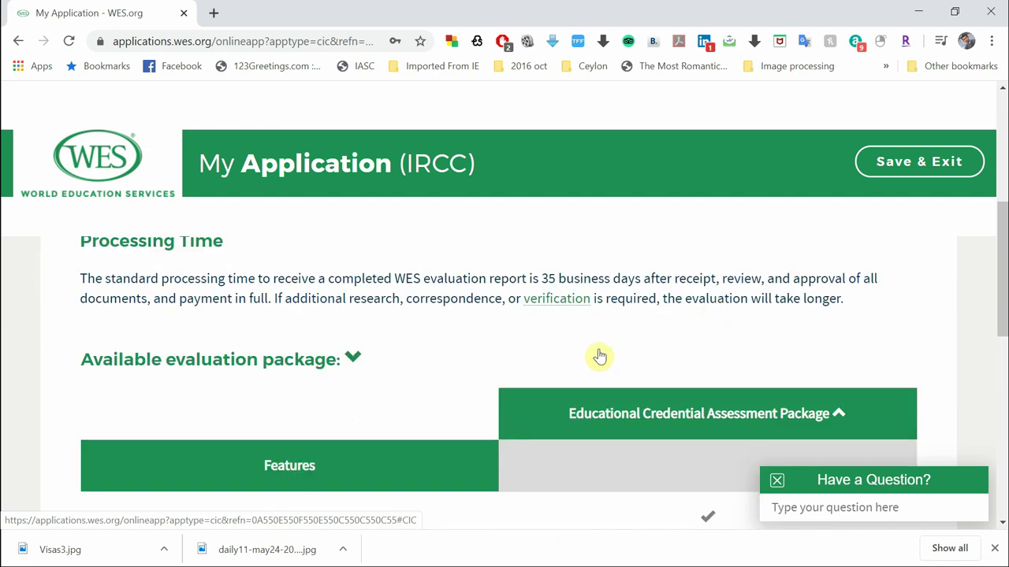
{"action": "scroll", "coordinate": [599, 356], "scroll_direction": "down", "scroll_amount": 1}
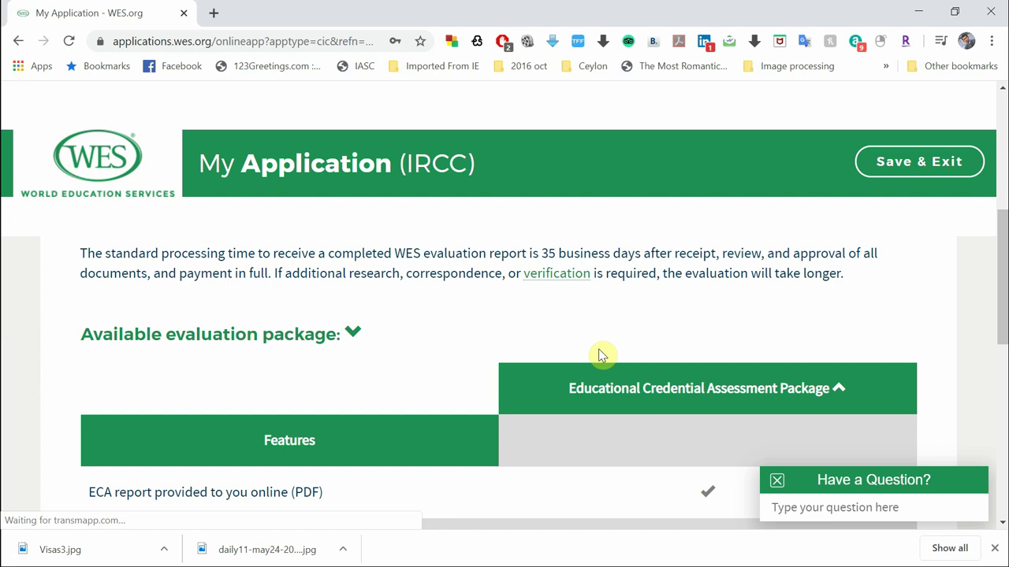
{"action": "scroll", "coordinate": [599, 354], "scroll_direction": "down", "scroll_amount": 1}
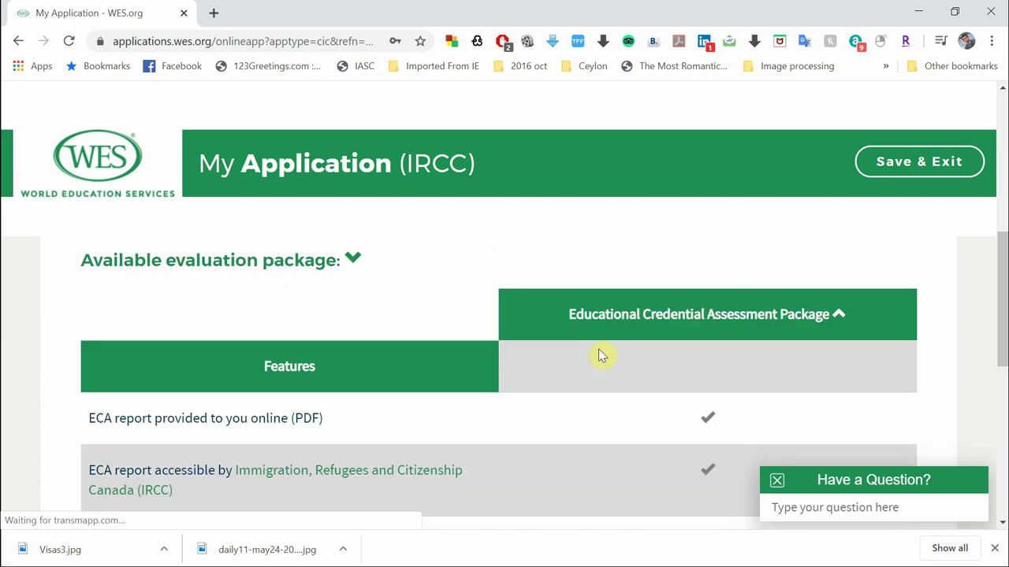
{"action": "scroll", "coordinate": [599, 403], "scroll_direction": "up", "scroll_amount": 1}
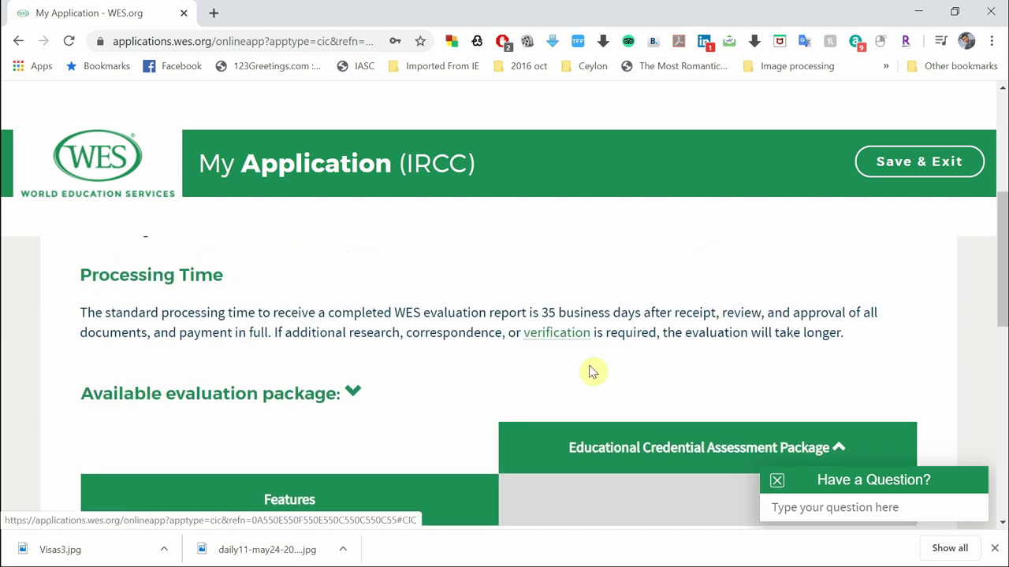
{"action": "scroll", "coordinate": [592, 372], "scroll_direction": "down", "scroll_amount": 2}
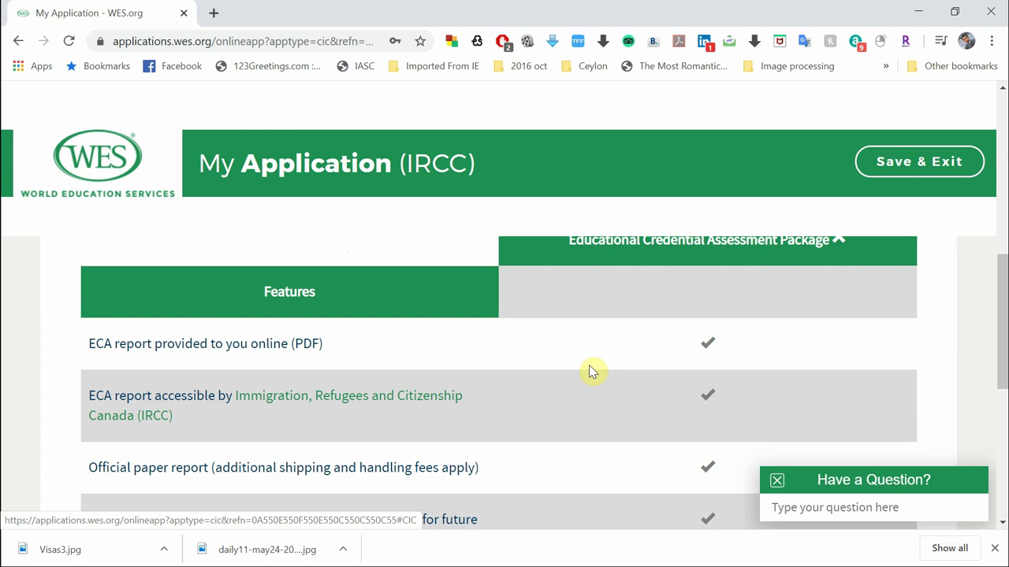
{"action": "scroll", "coordinate": [579, 443], "scroll_direction": "down", "scroll_amount": 3}
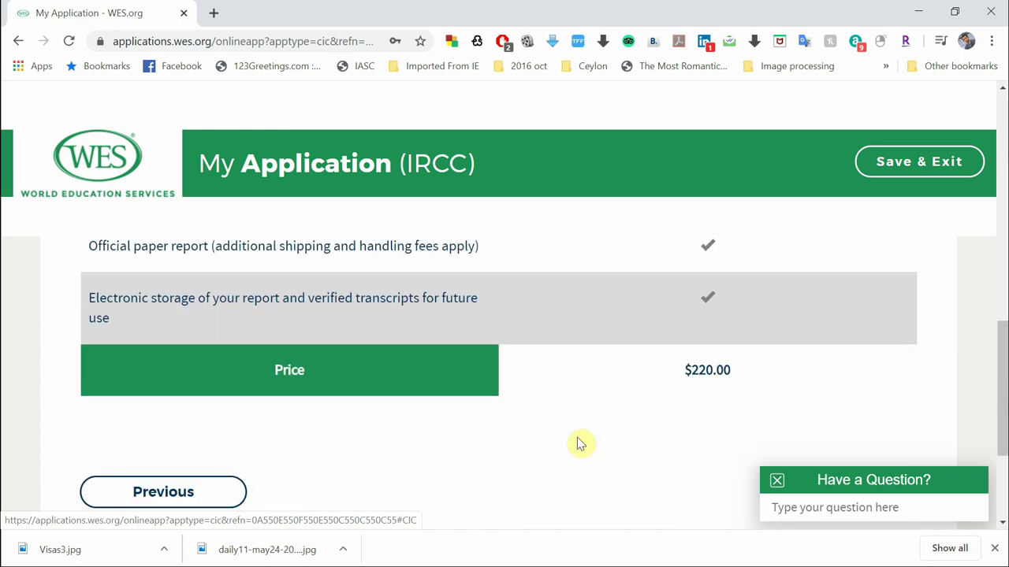
{"action": "scroll", "coordinate": [579, 444], "scroll_direction": "up", "scroll_amount": 5}
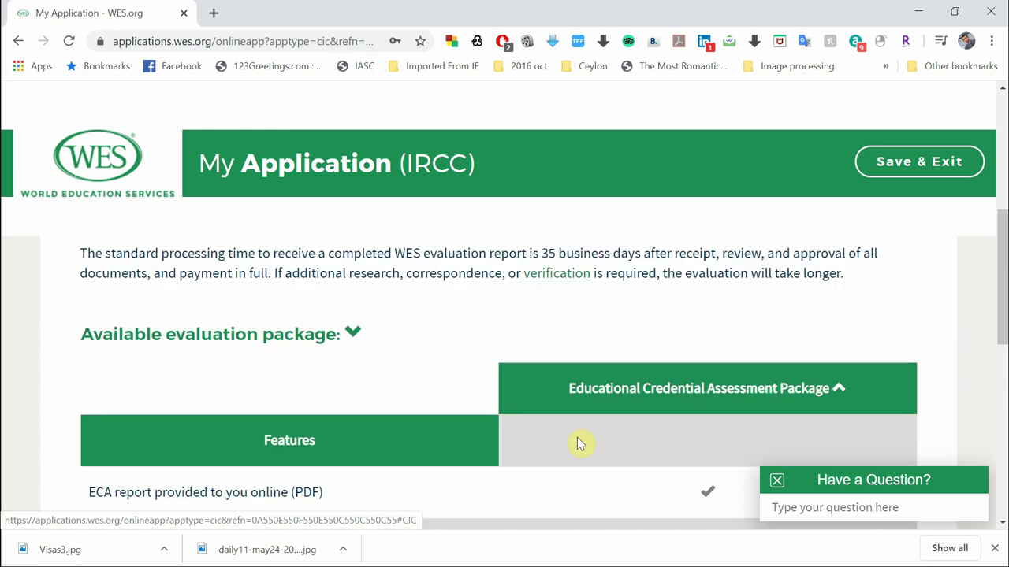
{"action": "scroll", "coordinate": [578, 444], "scroll_direction": "down", "scroll_amount": 4}
{"action": "scroll", "coordinate": [578, 444], "scroll_direction": "up", "scroll_amount": 2}
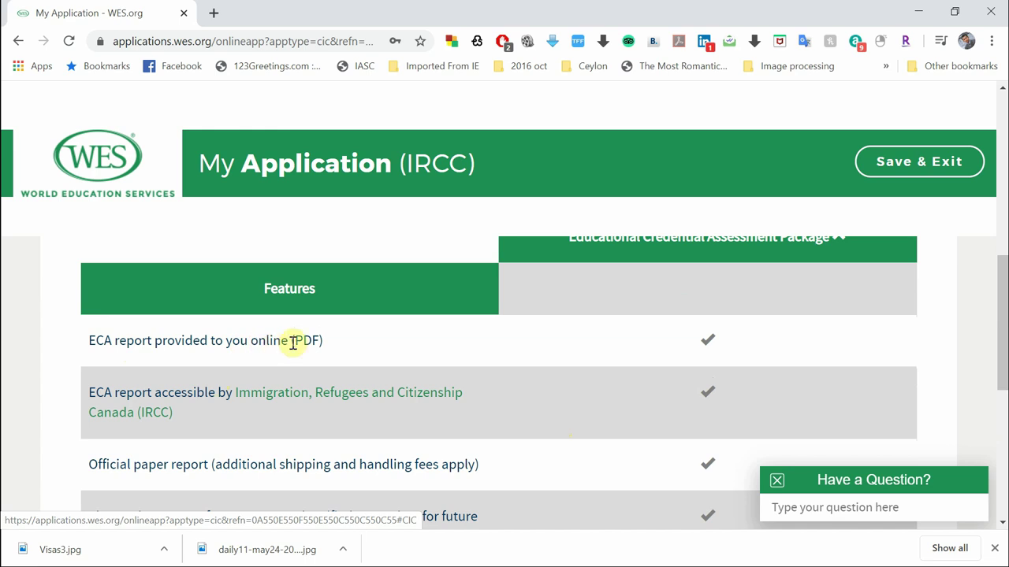
{"action": "scroll", "coordinate": [362, 352], "scroll_direction": "down", "scroll_amount": 1}
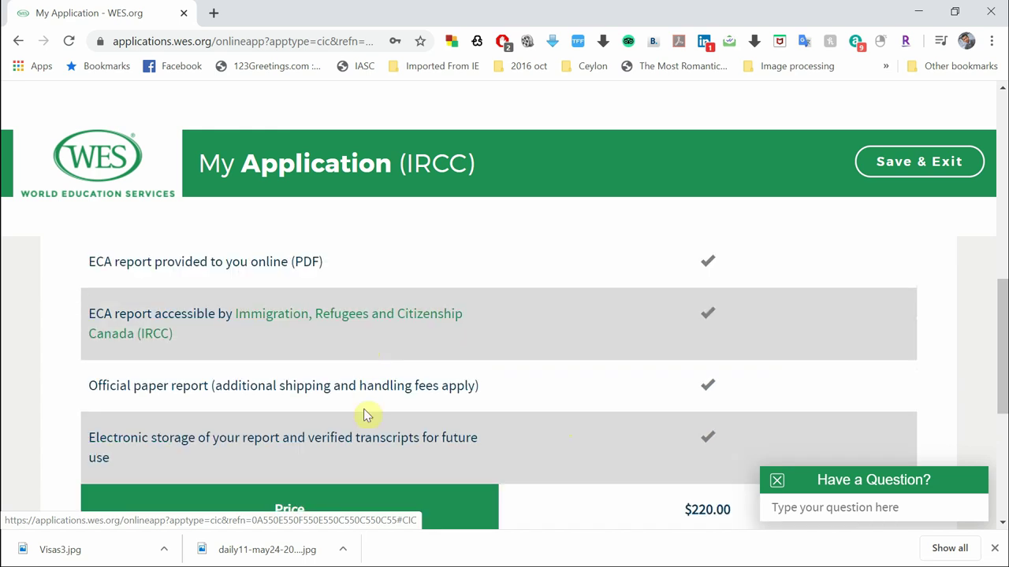
{"action": "scroll", "coordinate": [365, 412], "scroll_direction": "up", "scroll_amount": 1}
Scroll through the Educational Credential Assessment Package table on the Evaluation Type page
{"action": "scroll", "coordinate": [302, 404], "scroll_direction": "down", "scroll_amount": 1}
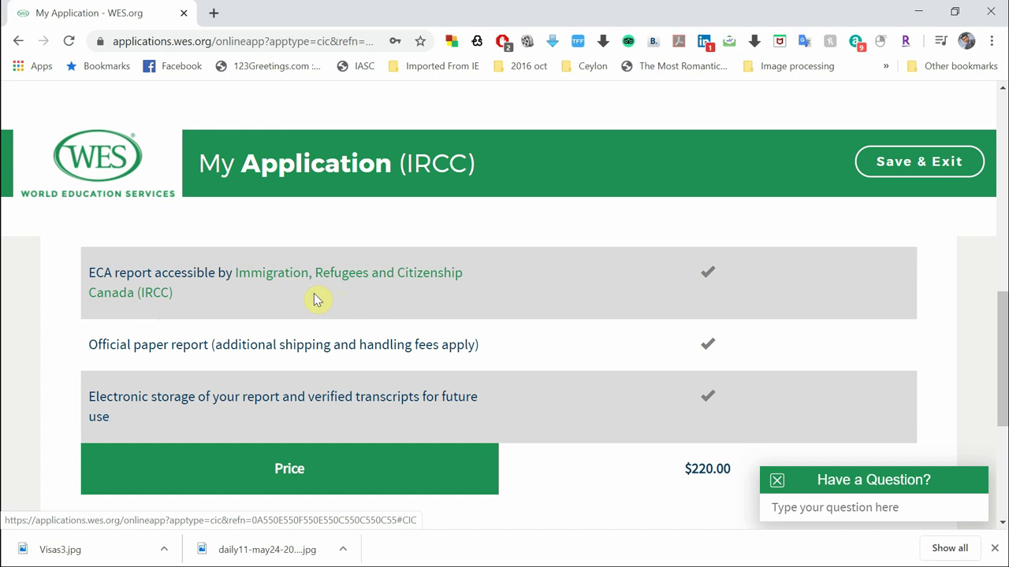
{"action": "scroll", "coordinate": [314, 299], "scroll_direction": "down", "scroll_amount": 1}
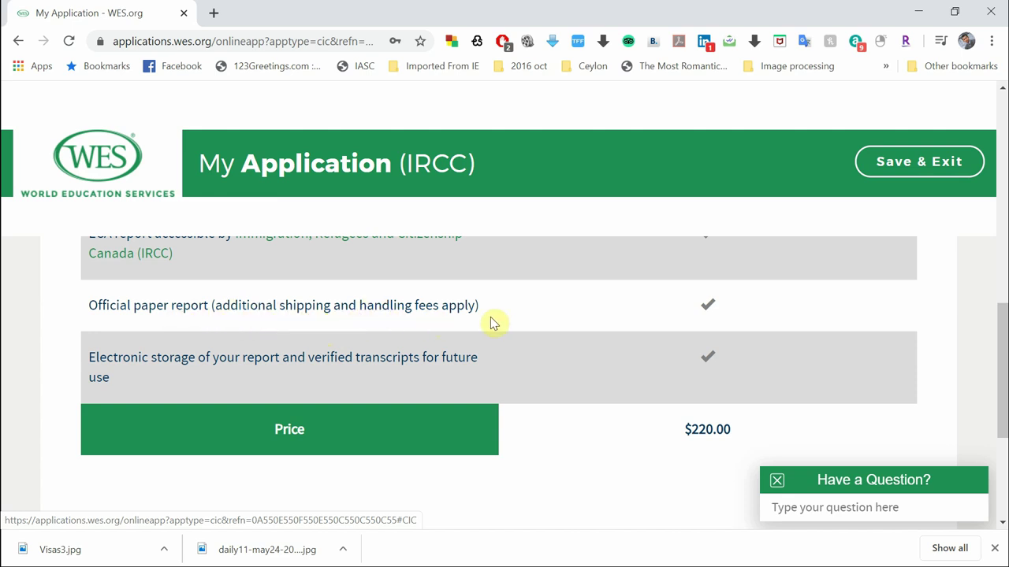
{"action": "scroll", "coordinate": [490, 319], "scroll_direction": "up", "scroll_amount": 1}
{"action": "scroll", "coordinate": [490, 322], "scroll_direction": "down", "scroll_amount": 1}
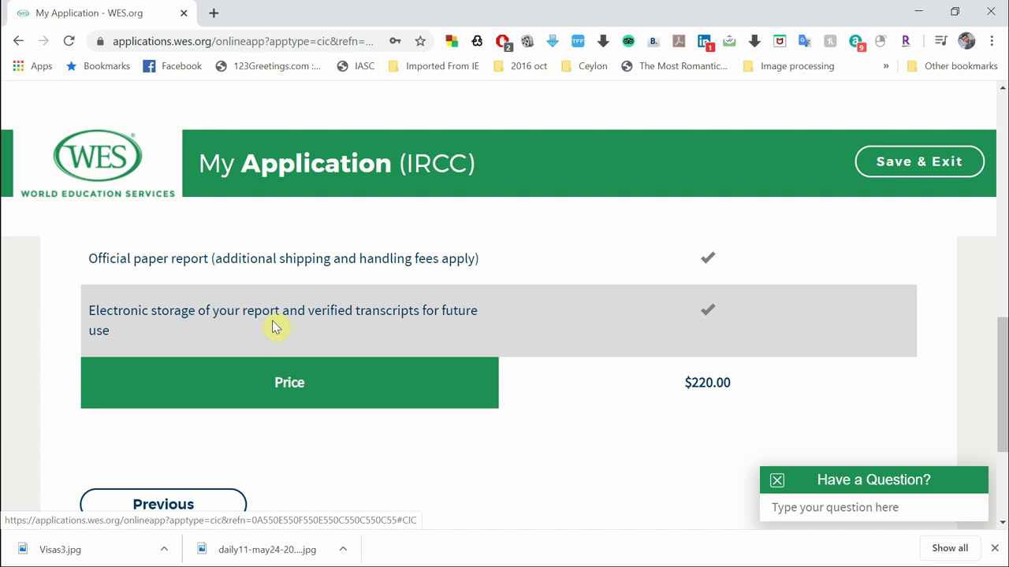
{"action": "scroll", "coordinate": [390, 408], "scroll_direction": "down", "scroll_amount": 2}
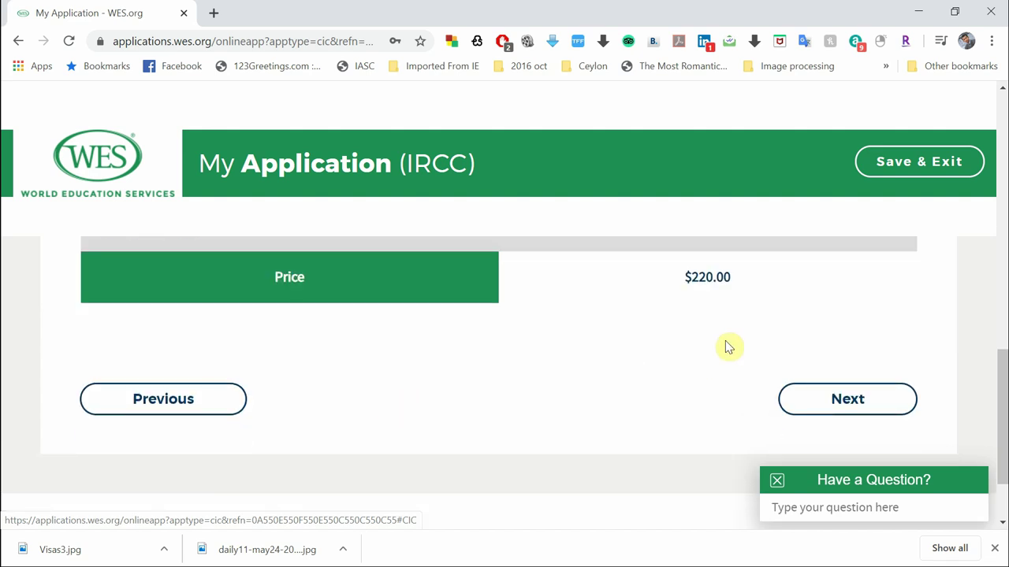
{"action": "scroll", "coordinate": [635, 339], "scroll_direction": "up", "scroll_amount": 3}
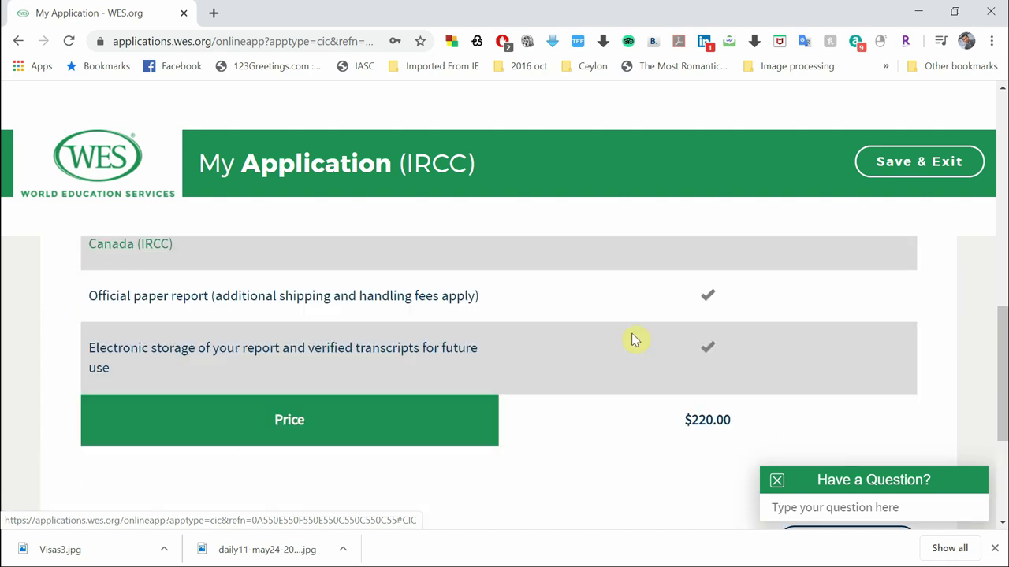
{"action": "scroll", "coordinate": [636, 338], "scroll_direction": "up", "scroll_amount": 7}
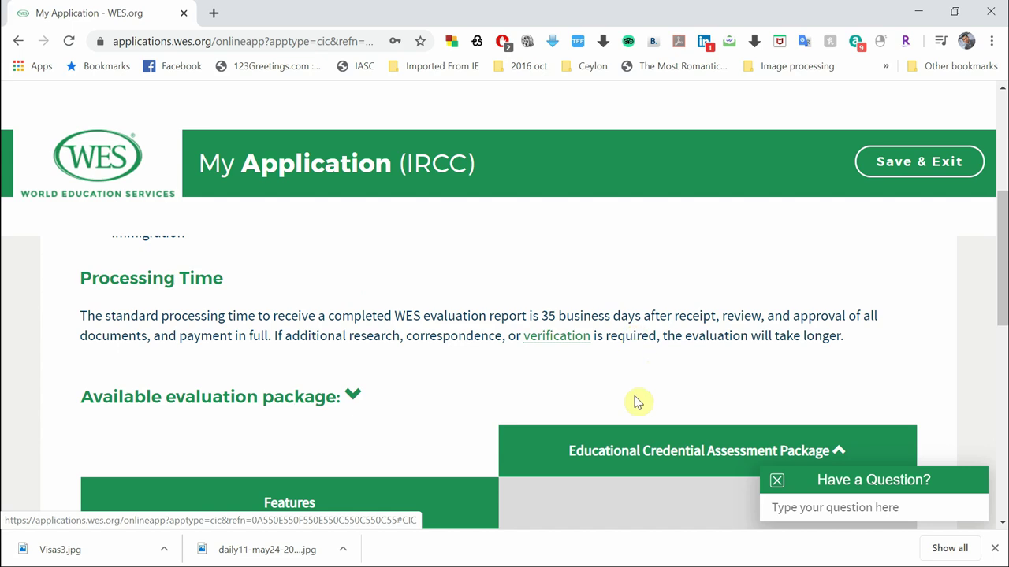
{"action": "scroll", "coordinate": [637, 401], "scroll_direction": "up", "scroll_amount": 3}
{"action": "scroll", "coordinate": [637, 439], "scroll_direction": "up", "scroll_amount": 3}
{"action": "scroll", "coordinate": [638, 439], "scroll_direction": "down", "scroll_amount": 12}
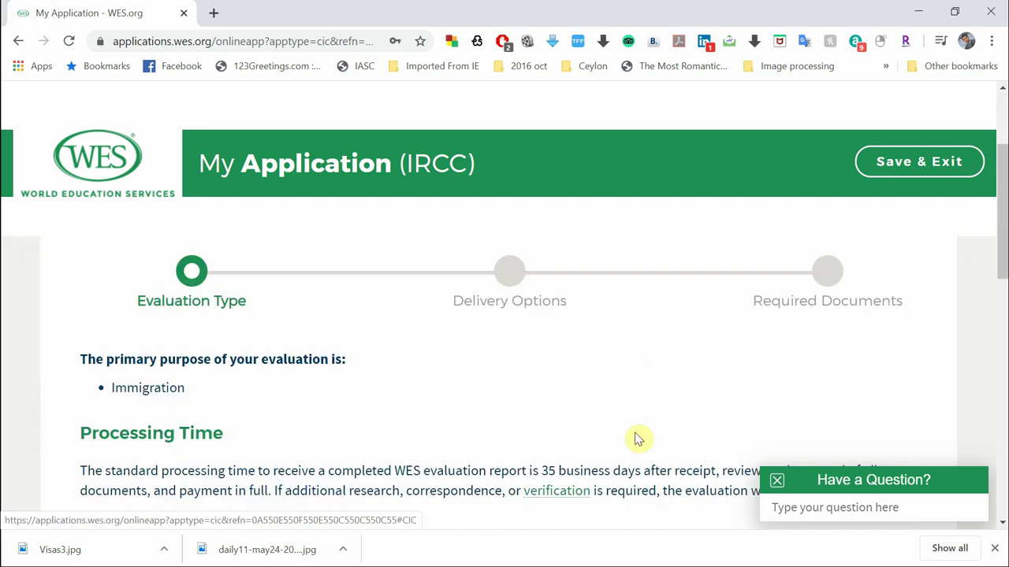
{"action": "scroll", "coordinate": [638, 439], "scroll_direction": "down", "scroll_amount": 3}
Move to Delivery Options, keeping Standard Mail via Canada Post ($10.00) for the applicant's copy
{"action": "left_click", "coordinate": [848, 305]}
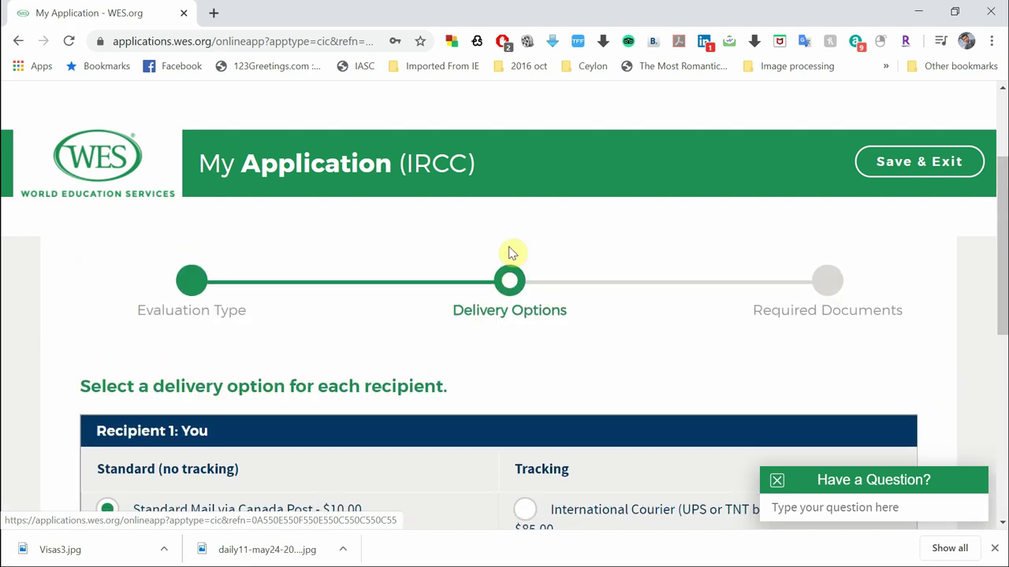
{"action": "scroll", "coordinate": [529, 346], "scroll_direction": "down", "scroll_amount": 2}
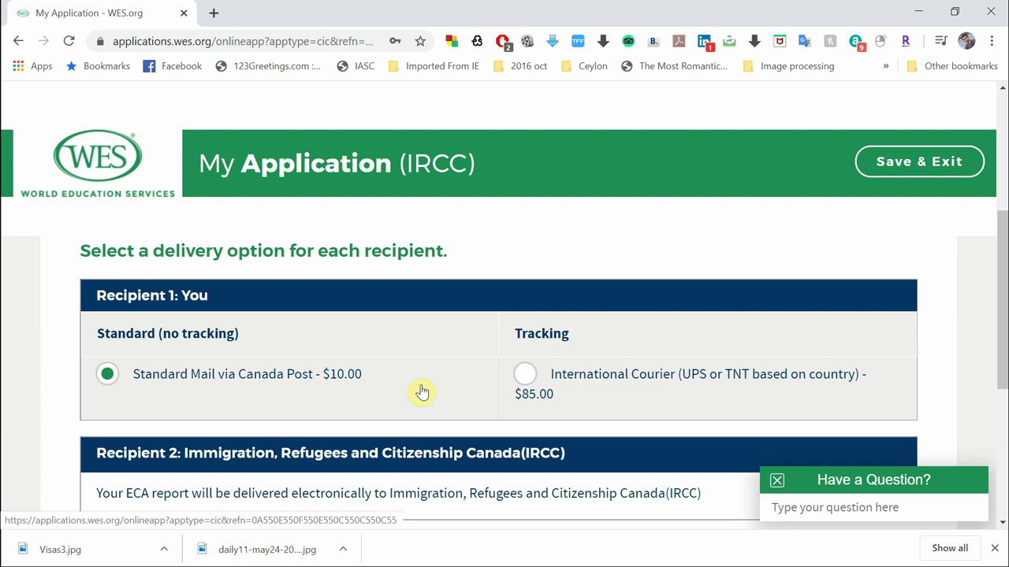
{"action": "scroll", "coordinate": [421, 392], "scroll_direction": "down", "scroll_amount": 1}
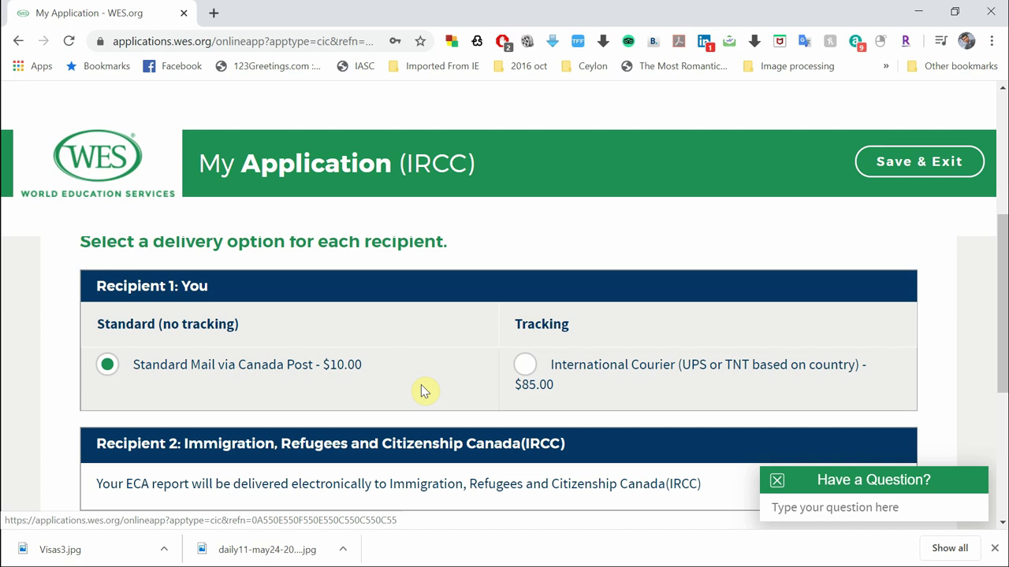
{"action": "scroll", "coordinate": [422, 390], "scroll_direction": "down", "scroll_amount": 1}
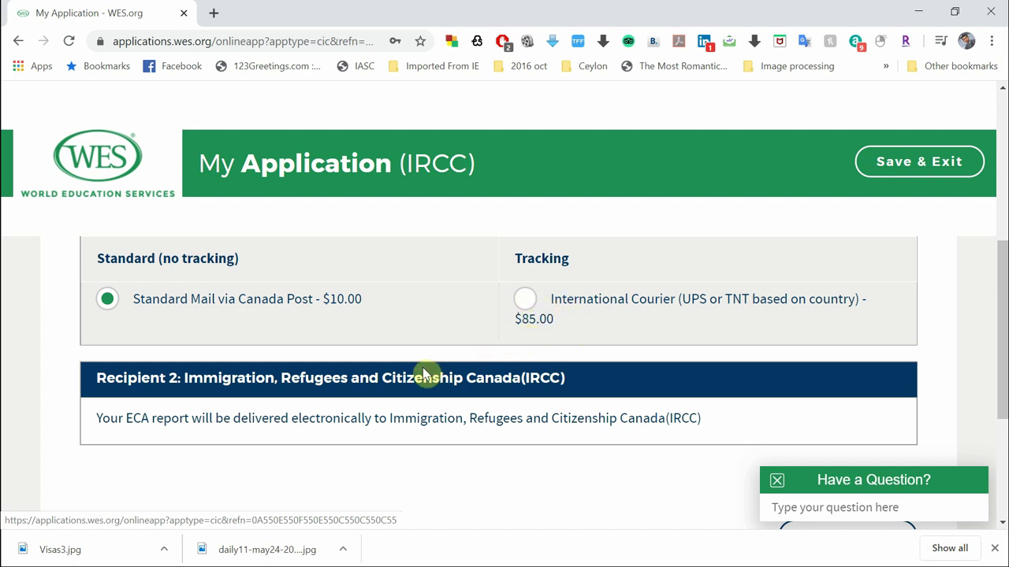
{"action": "scroll", "coordinate": [422, 368], "scroll_direction": "down", "scroll_amount": 1}
{"action": "scroll", "coordinate": [426, 371], "scroll_direction": "up", "scroll_amount": 2}
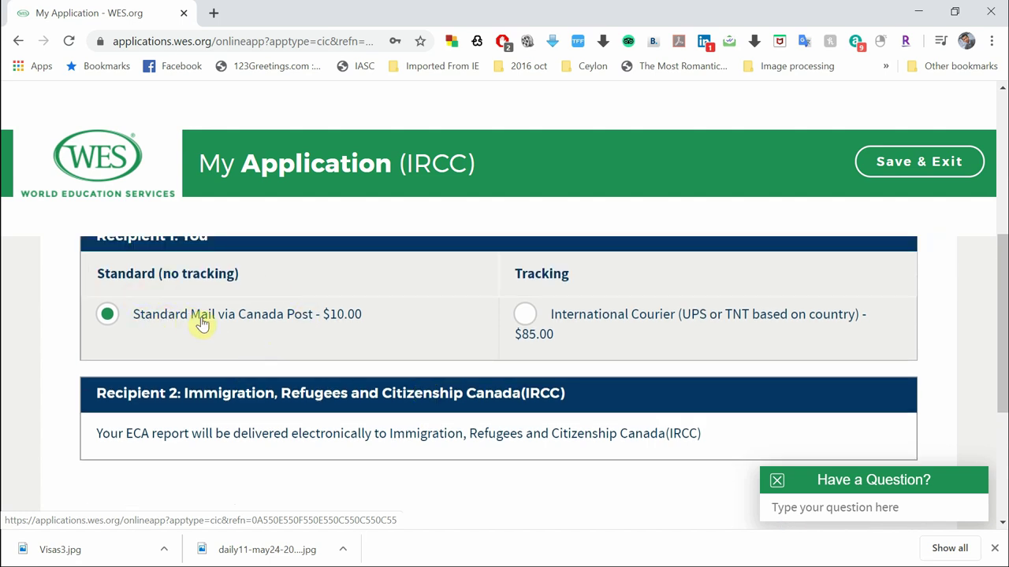
{"action": "scroll", "coordinate": [271, 329], "scroll_direction": "down", "scroll_amount": 1}
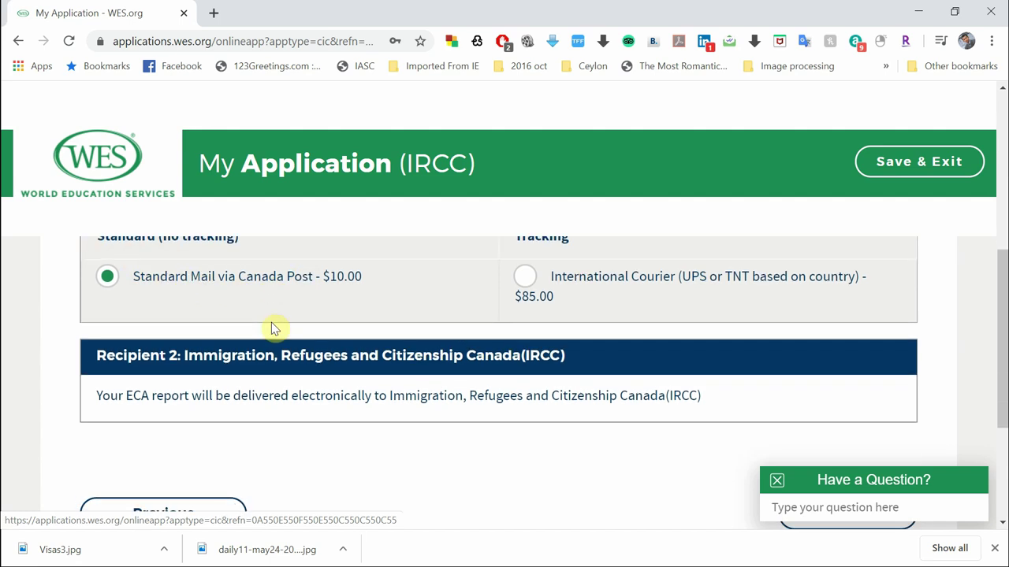
{"action": "scroll", "coordinate": [271, 329], "scroll_direction": "down", "scroll_amount": 1}
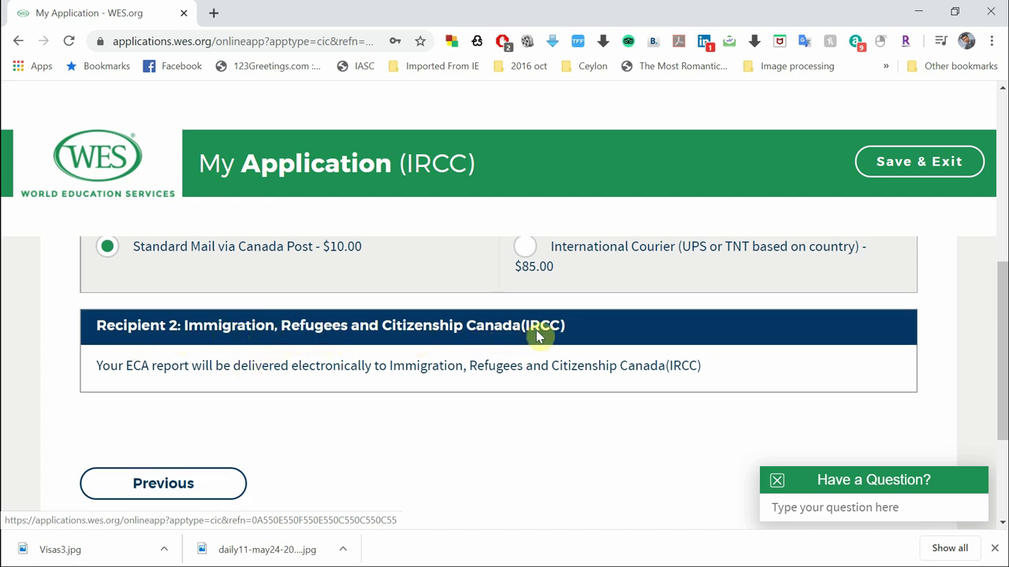
{"action": "scroll", "coordinate": [513, 478], "scroll_direction": "down", "scroll_amount": 3}
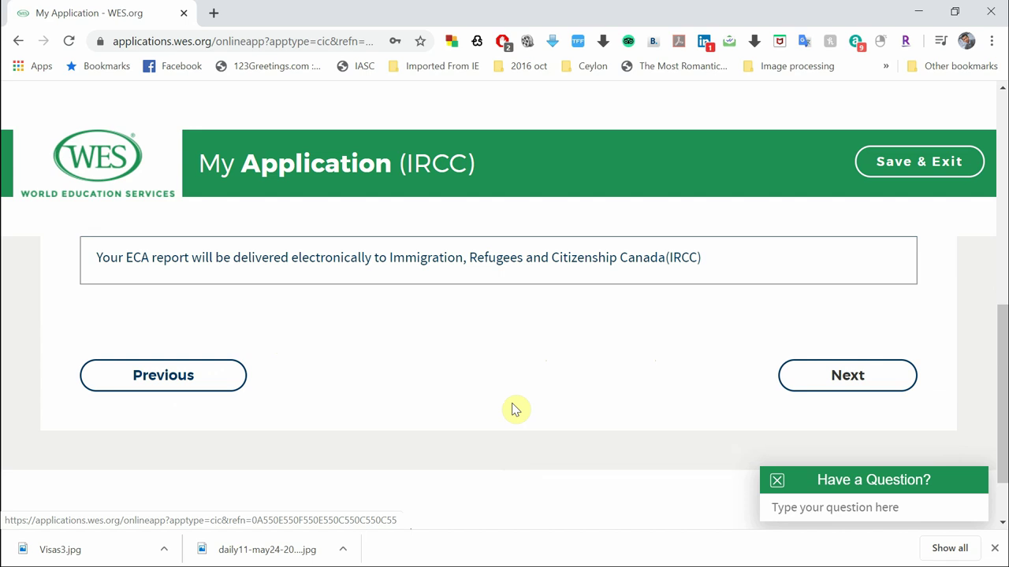
{"action": "scroll", "coordinate": [513, 409], "scroll_direction": "up", "scroll_amount": 3}
{"action": "scroll", "coordinate": [516, 407], "scroll_direction": "up", "scroll_amount": 6}
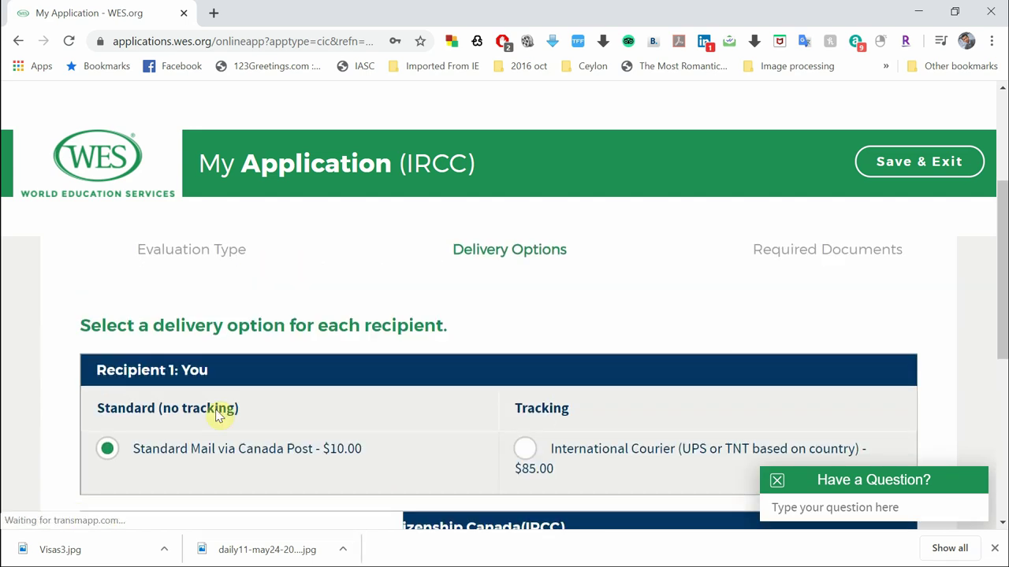
{"action": "scroll", "coordinate": [287, 469], "scroll_direction": "down", "scroll_amount": 4}
{"action": "scroll", "coordinate": [287, 467], "scroll_direction": "down", "scroll_amount": 5}
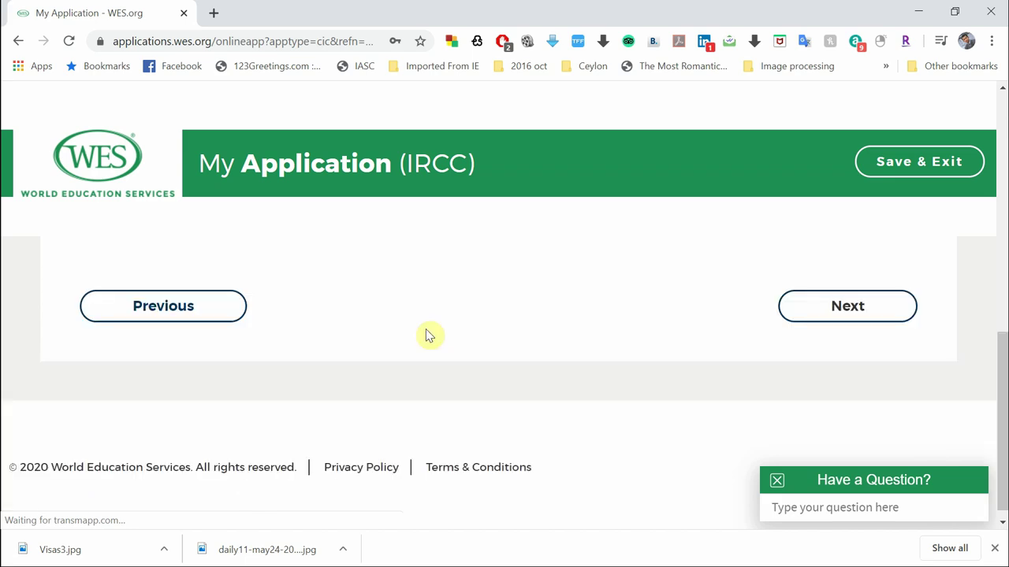
Continue to Required Documents and scroll to the Advanced Level Final Examination Results options
{"action": "left_click", "coordinate": [825, 314]}
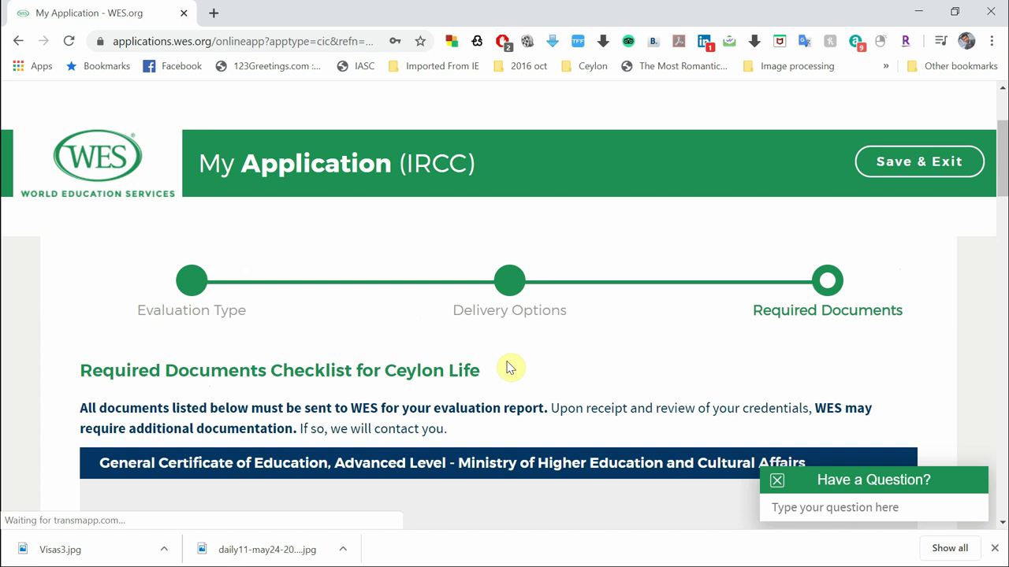
{"action": "scroll", "coordinate": [601, 465], "scroll_direction": "down", "scroll_amount": 2}
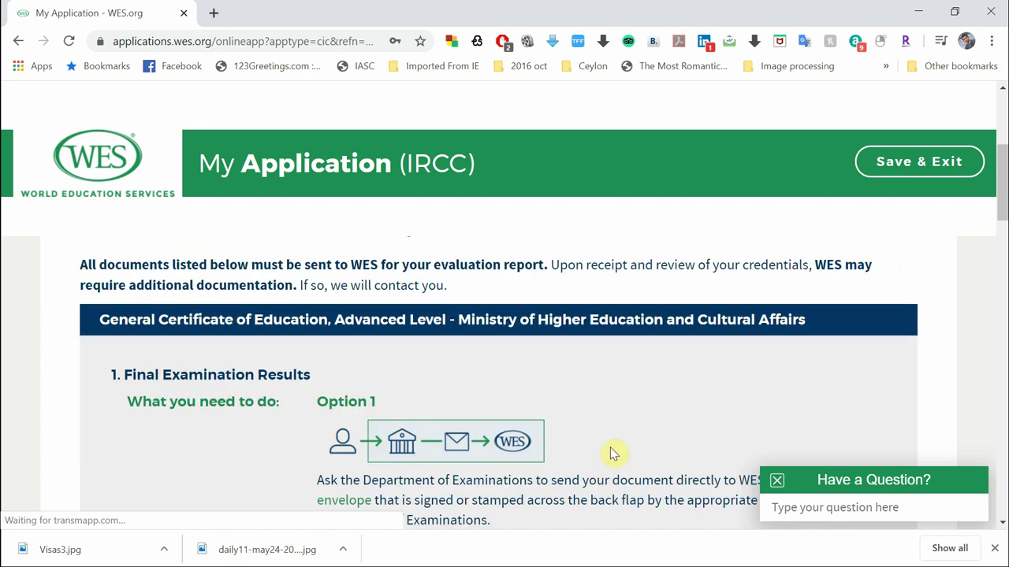
{"action": "scroll", "coordinate": [630, 402], "scroll_direction": "up", "scroll_amount": 1}
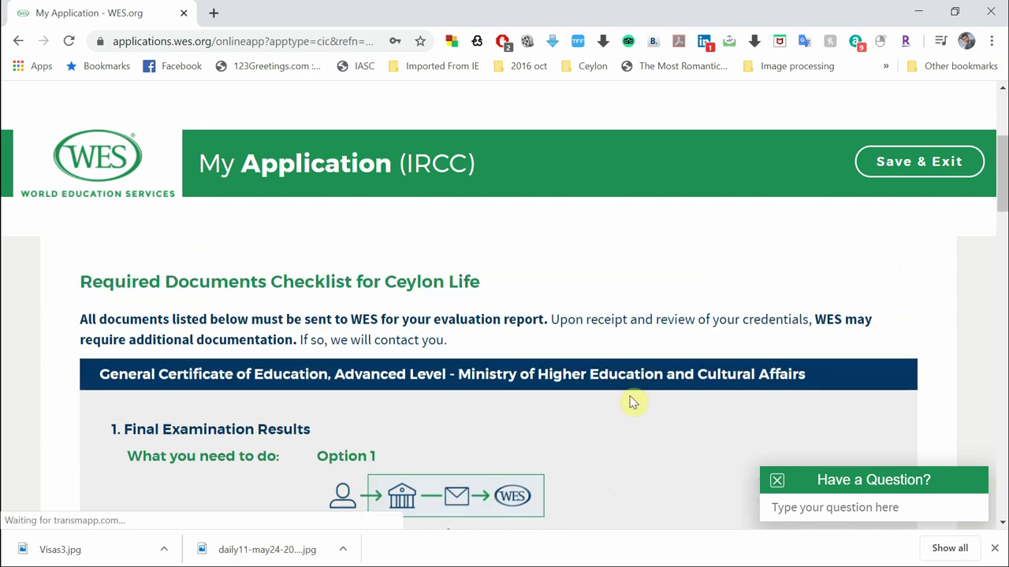
{"action": "scroll", "coordinate": [630, 402], "scroll_direction": "down", "scroll_amount": 1}
{"action": "scroll", "coordinate": [630, 402], "scroll_direction": "down", "scroll_amount": 1}
{"action": "scroll", "coordinate": [631, 402], "scroll_direction": "up", "scroll_amount": 2}
{"action": "scroll", "coordinate": [631, 402], "scroll_direction": "down", "scroll_amount": 1}
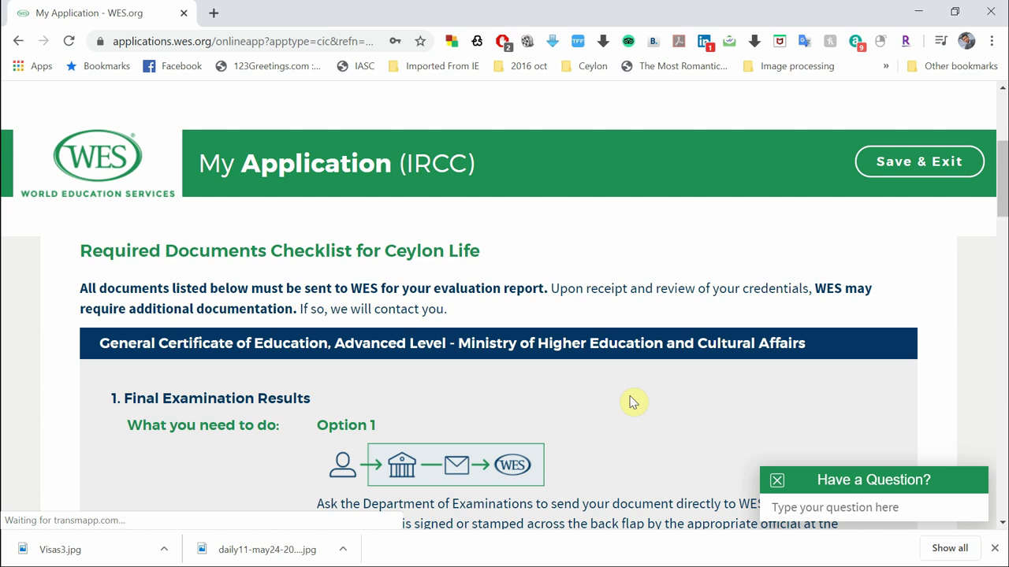
{"action": "scroll", "coordinate": [630, 402], "scroll_direction": "down", "scroll_amount": 2}
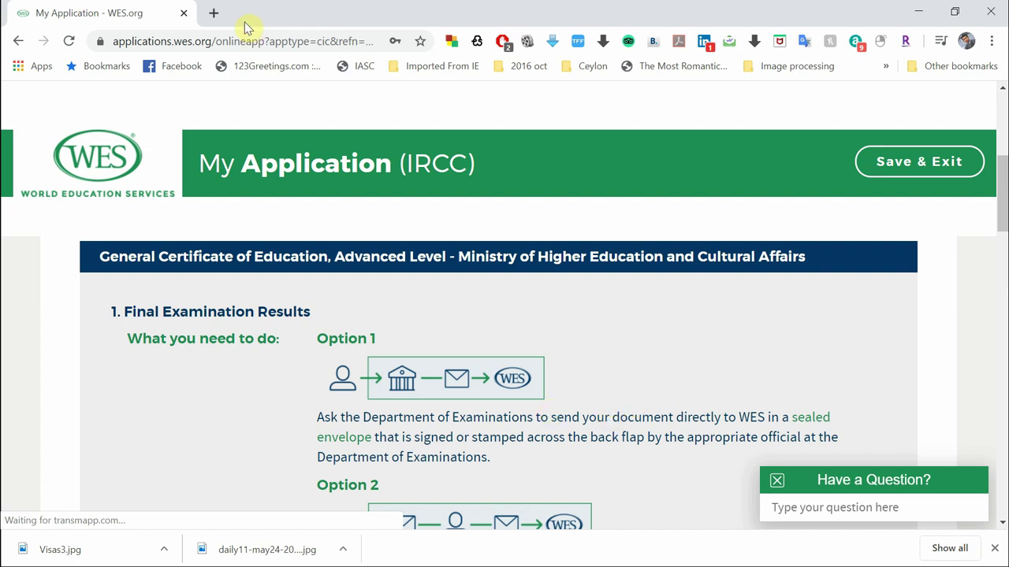
Open a new tab and select the Ministry of Higher Education and Cultural Affairs name on the WES page
{"action": "left_click", "coordinate": [215, 12]}
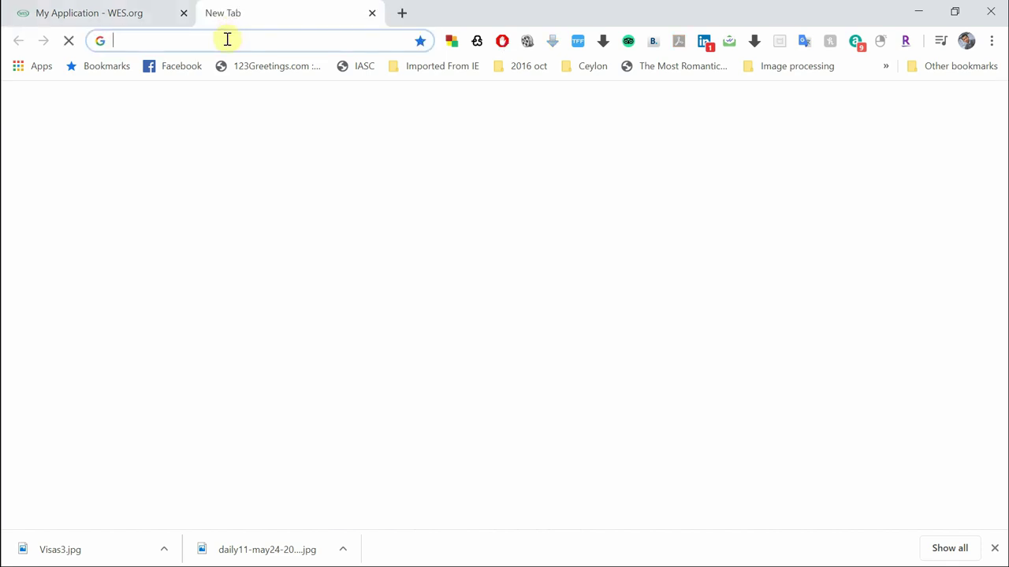
{"action": "left_click", "coordinate": [110, 14]}
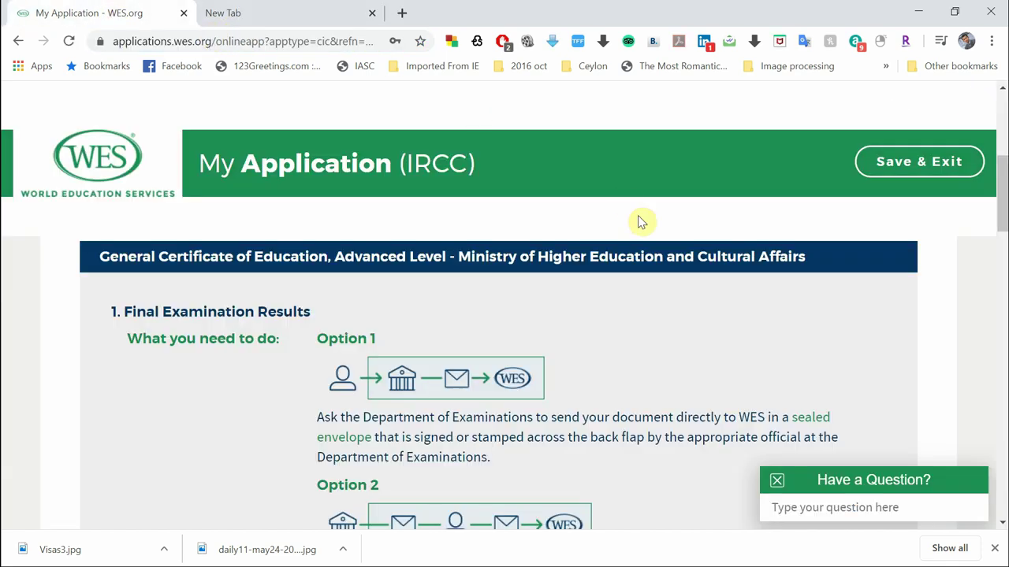
{"action": "left_click_drag", "start_coordinate": [467, 254], "coordinate": [808, 256]}
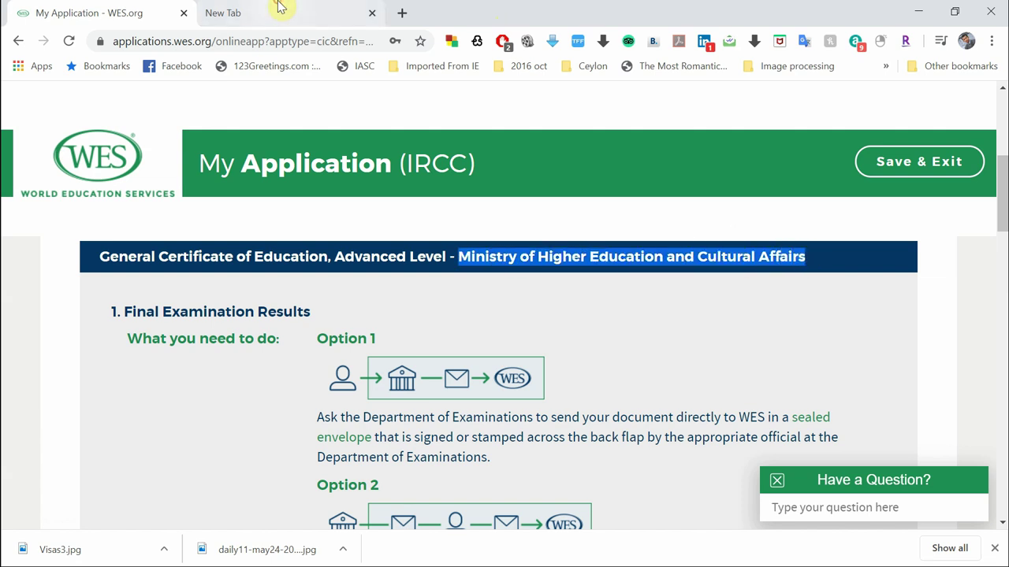
{"action": "left_click", "coordinate": [278, 11]}
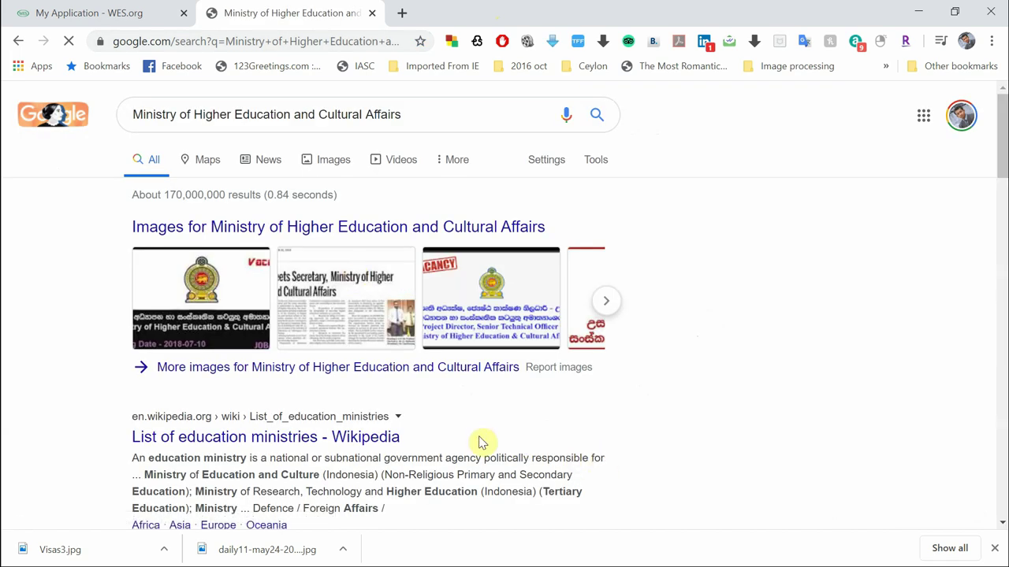
Search Google for 'Ministry of Higher Education sri lanka' and review its Colombo office listing
{"action": "scroll", "coordinate": [479, 436], "scroll_direction": "down", "scroll_amount": 1}
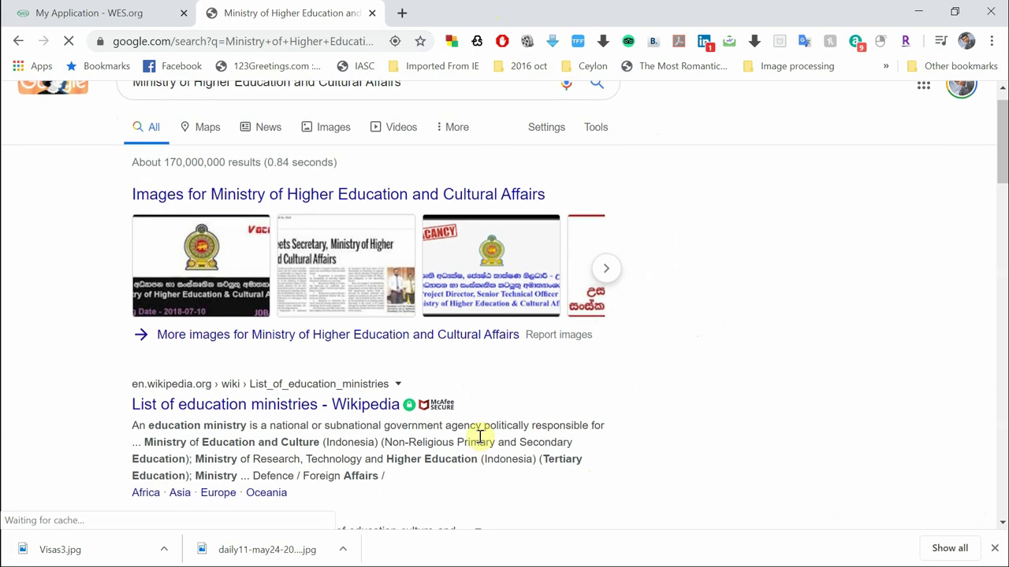
{"action": "scroll", "coordinate": [479, 435], "scroll_direction": "down", "scroll_amount": 6}
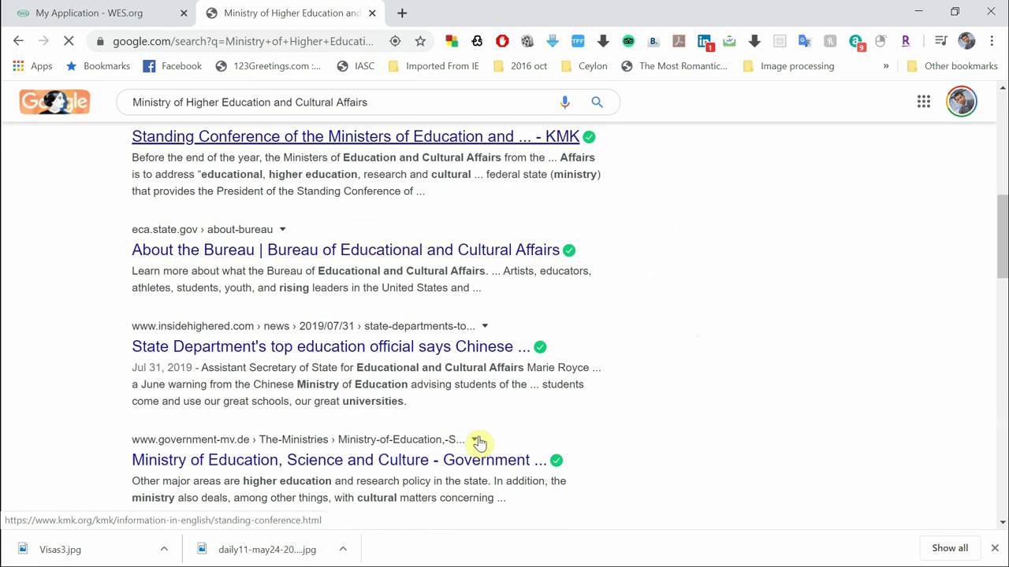
{"action": "scroll", "coordinate": [487, 398], "scroll_direction": "down", "scroll_amount": 2}
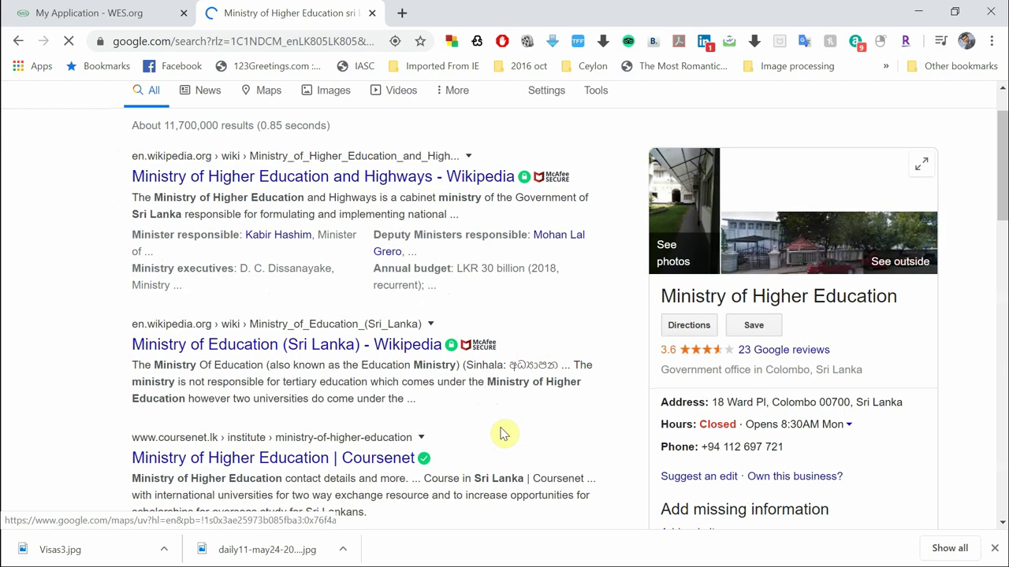
{"action": "scroll", "coordinate": [737, 334], "scroll_direction": "down", "scroll_amount": 2}
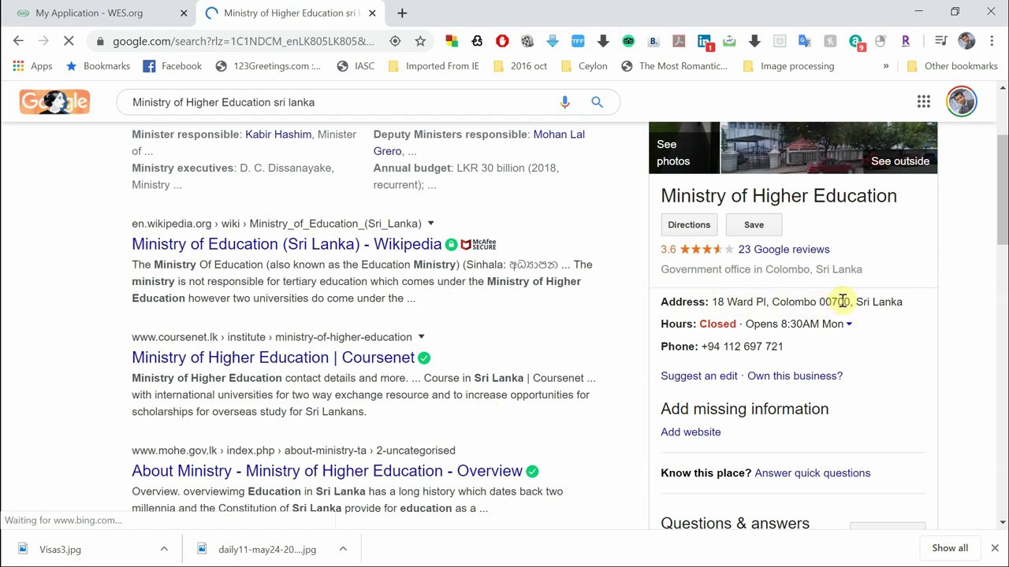
{"action": "scroll", "coordinate": [811, 305], "scroll_direction": "up", "scroll_amount": 1}
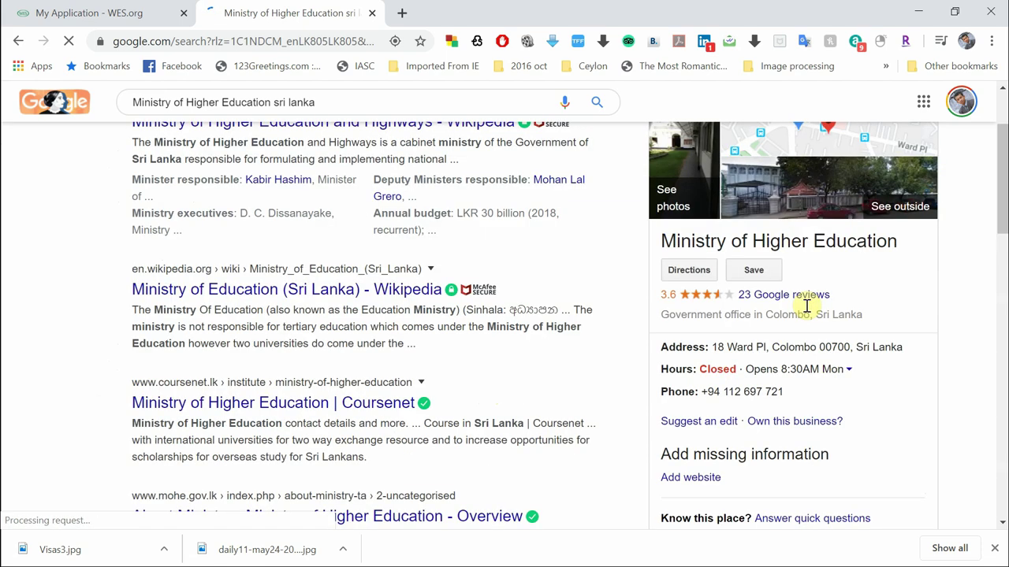
{"action": "scroll", "coordinate": [843, 335], "scroll_direction": "down", "scroll_amount": 1}
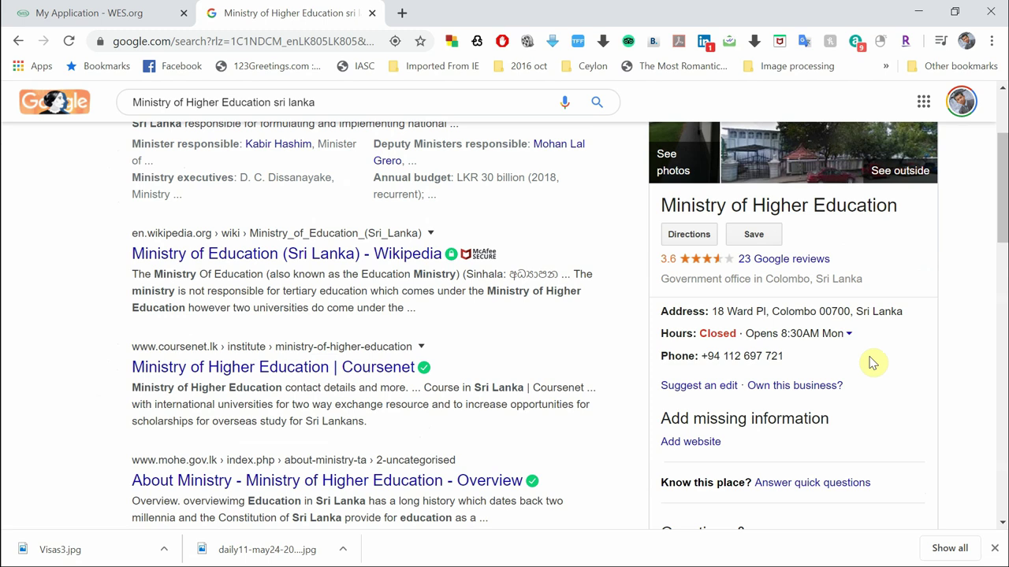
{"action": "scroll", "coordinate": [873, 362], "scroll_direction": "up", "scroll_amount": 1}
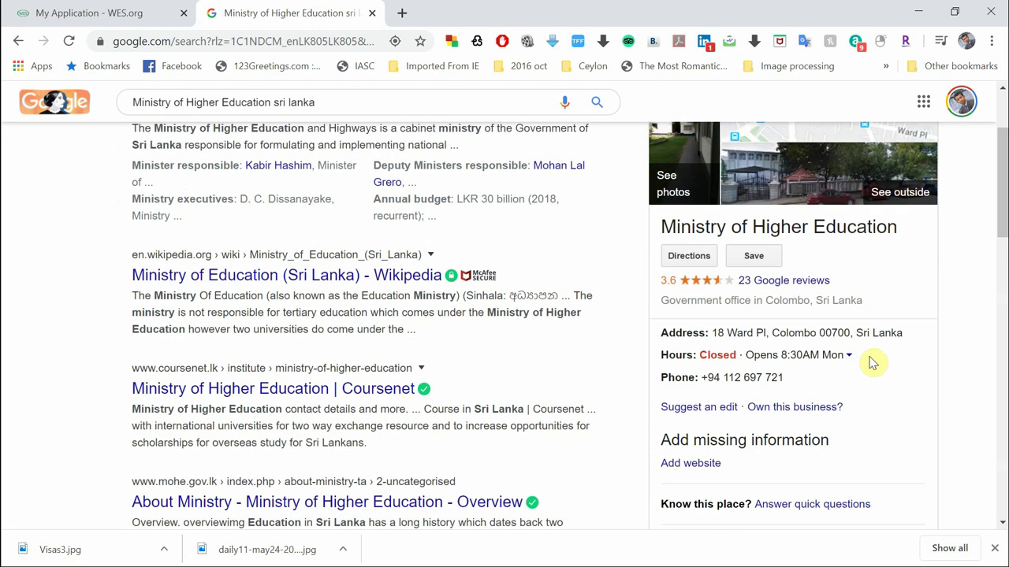
{"action": "scroll", "coordinate": [872, 362], "scroll_direction": "up", "scroll_amount": 1}
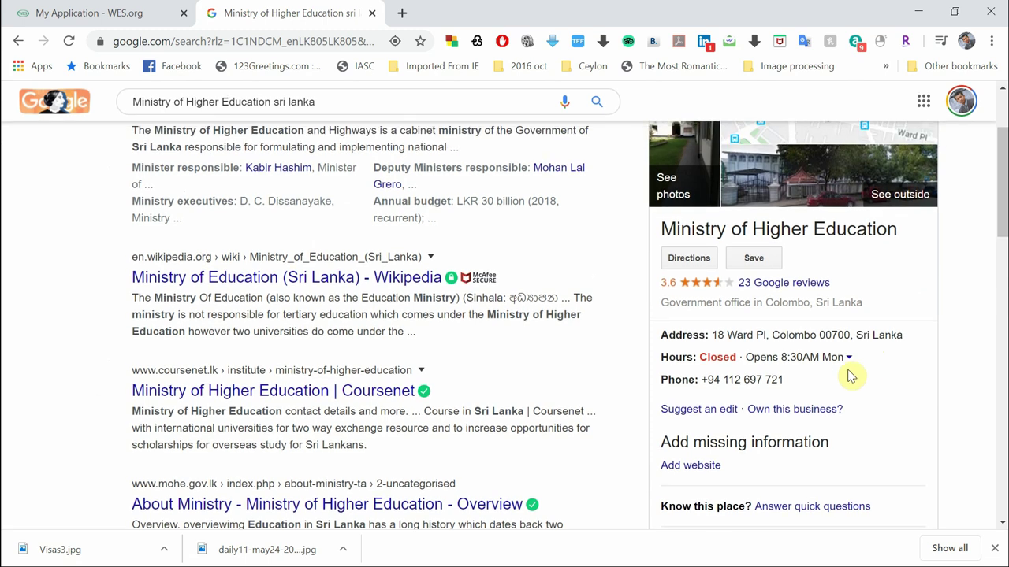
Back in the WES application, read the Option 1 and Option 2 sealed-envelope instructions
{"action": "left_click", "coordinate": [90, 14]}
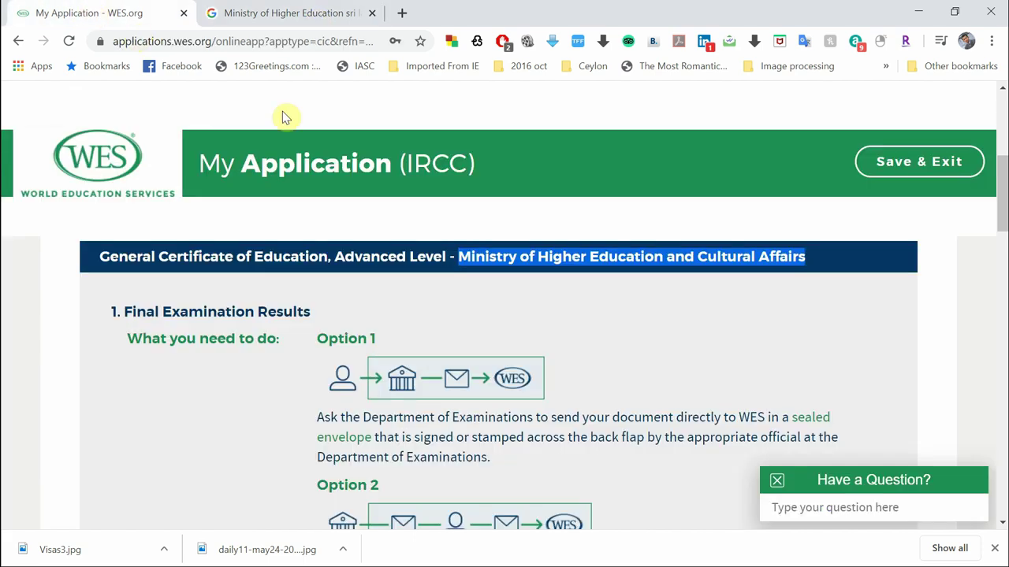
{"action": "scroll", "coordinate": [686, 398], "scroll_direction": "down", "scroll_amount": 1}
{"action": "scroll", "coordinate": [685, 397], "scroll_direction": "down", "scroll_amount": 1}
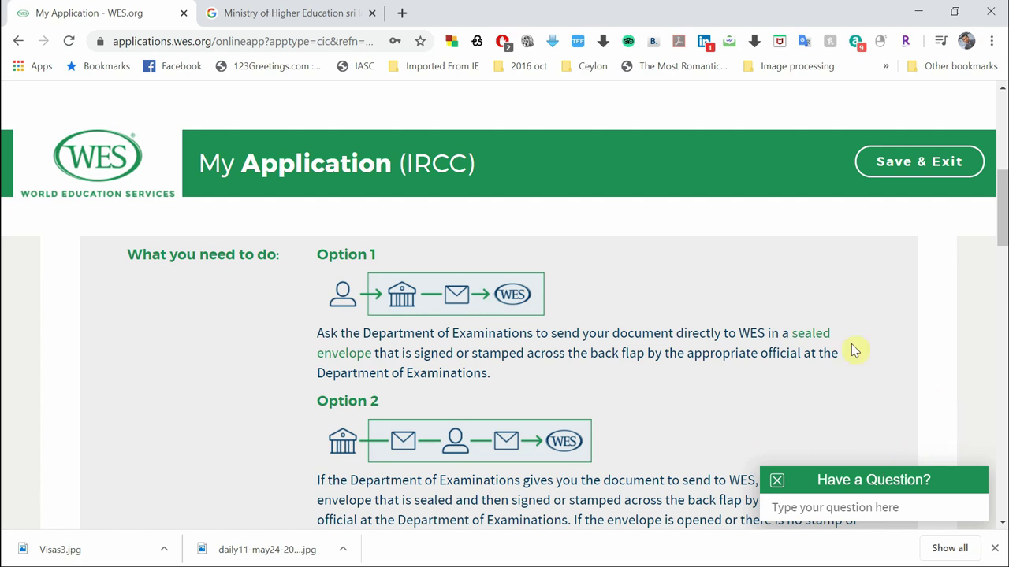
{"action": "scroll", "coordinate": [664, 395], "scroll_direction": "down", "scroll_amount": 1}
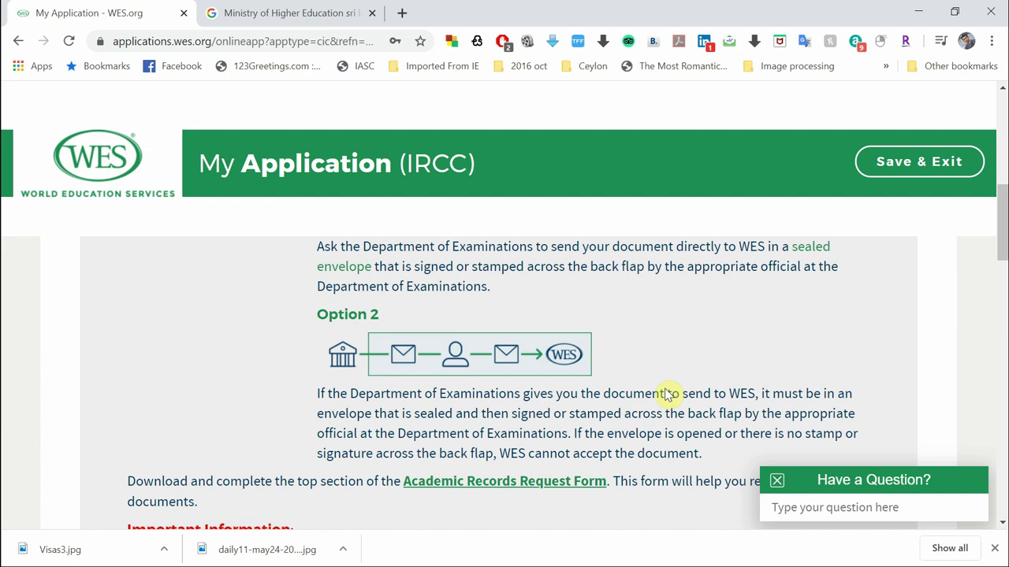
{"action": "scroll", "coordinate": [666, 394], "scroll_direction": "down", "scroll_amount": 1}
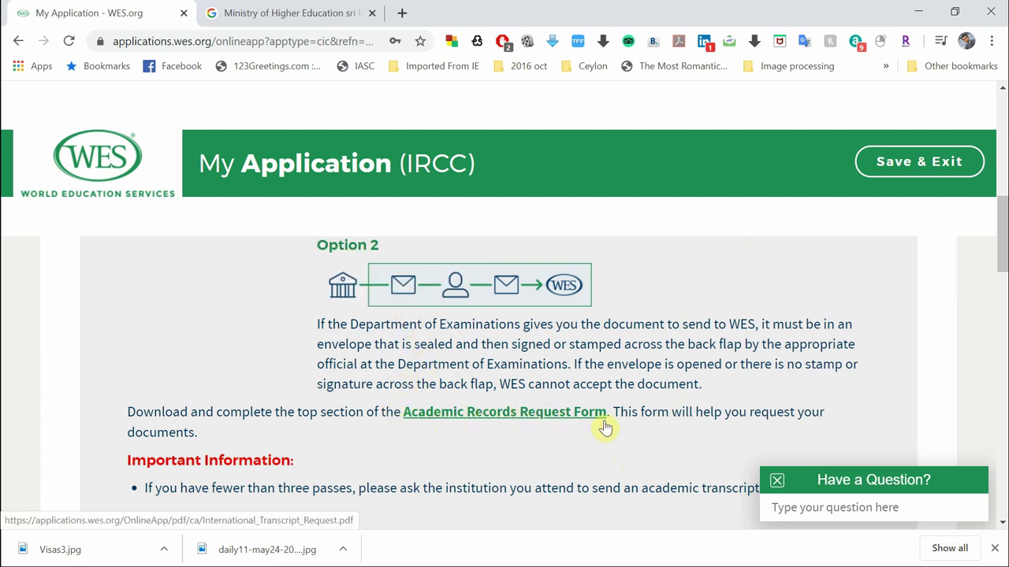
Open the Academic Records Request Form PDF in a new tab
{"action": "left_click", "coordinate": [454, 420]}
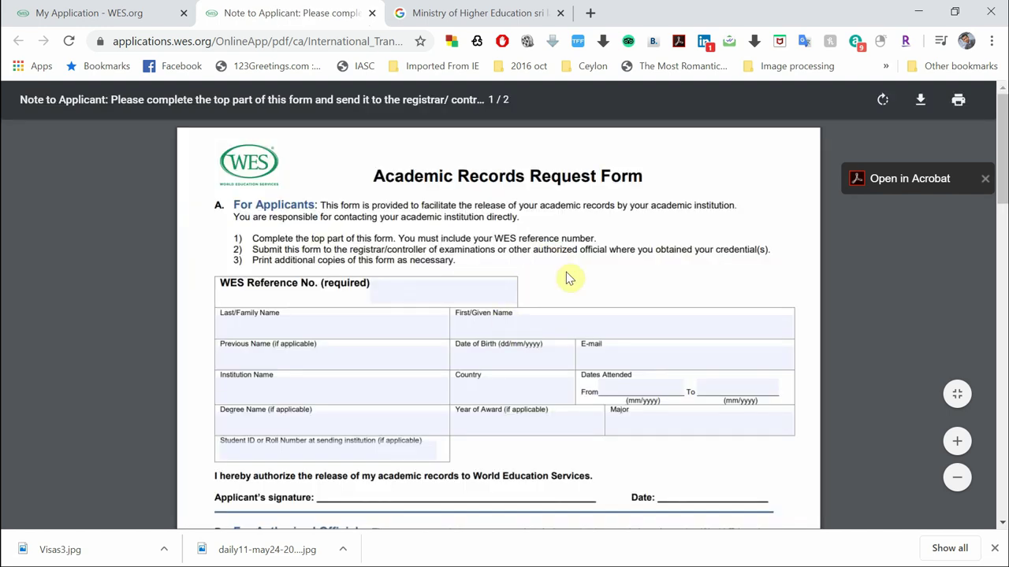
{"action": "scroll", "coordinate": [568, 277], "scroll_direction": "down", "scroll_amount": 2}
{"action": "scroll", "coordinate": [568, 278], "scroll_direction": "up", "scroll_amount": 1}
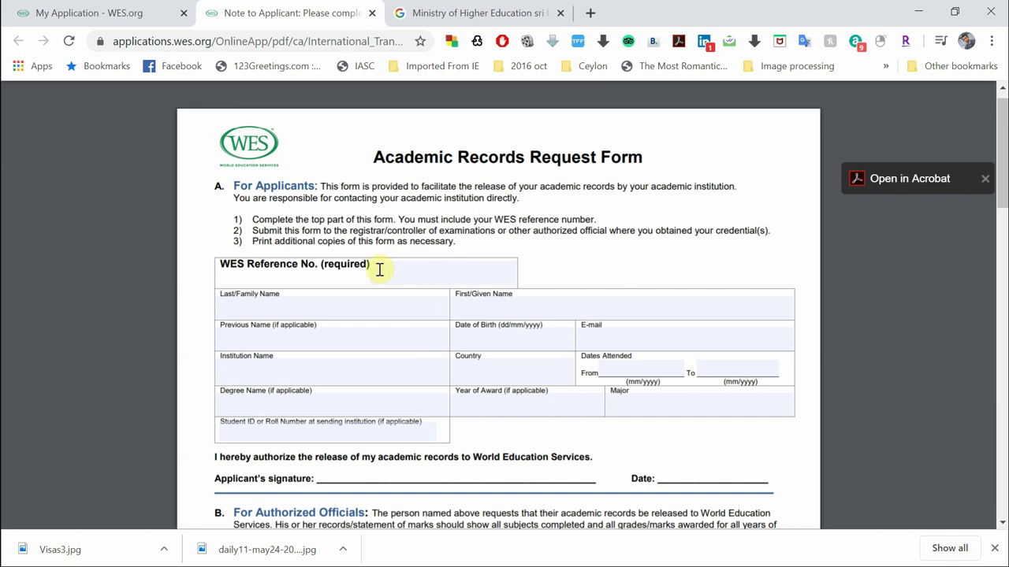
Step through the form's applicant fields, from WES Reference No. to Student ID or Roll Number
{"action": "left_click", "coordinate": [379, 269]}
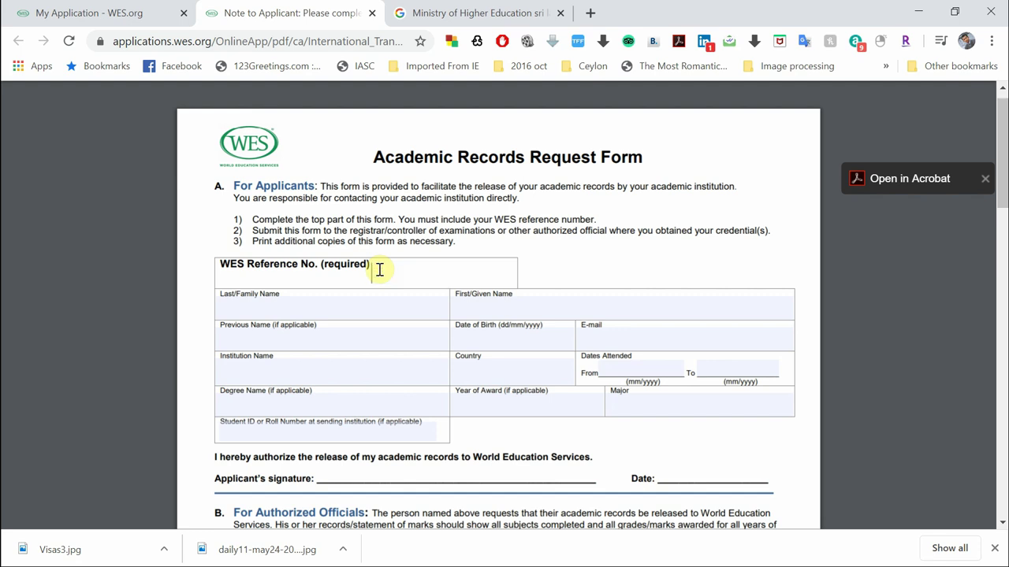
{"action": "left_click", "coordinate": [331, 309]}
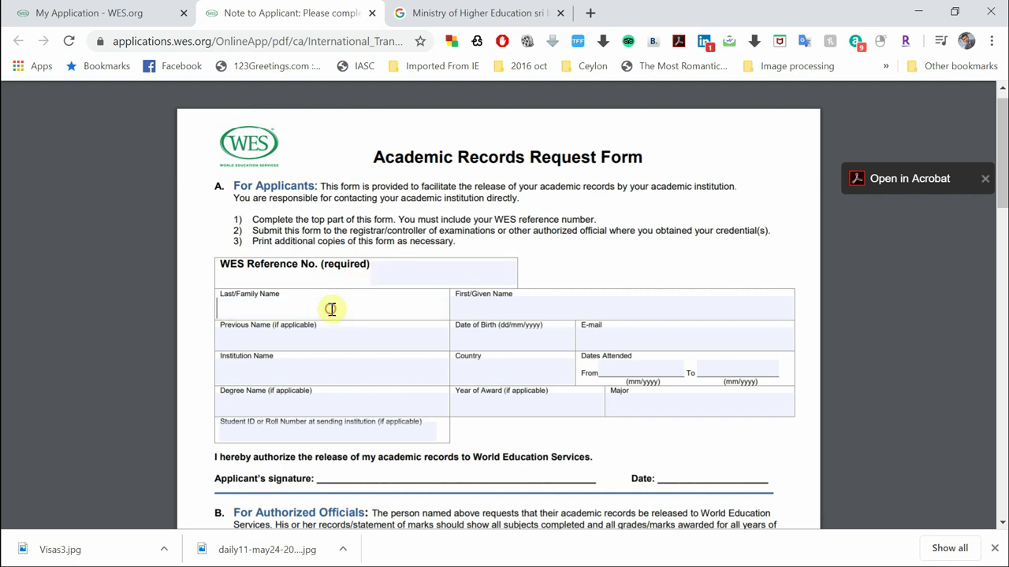
{"action": "left_click", "coordinate": [327, 369]}
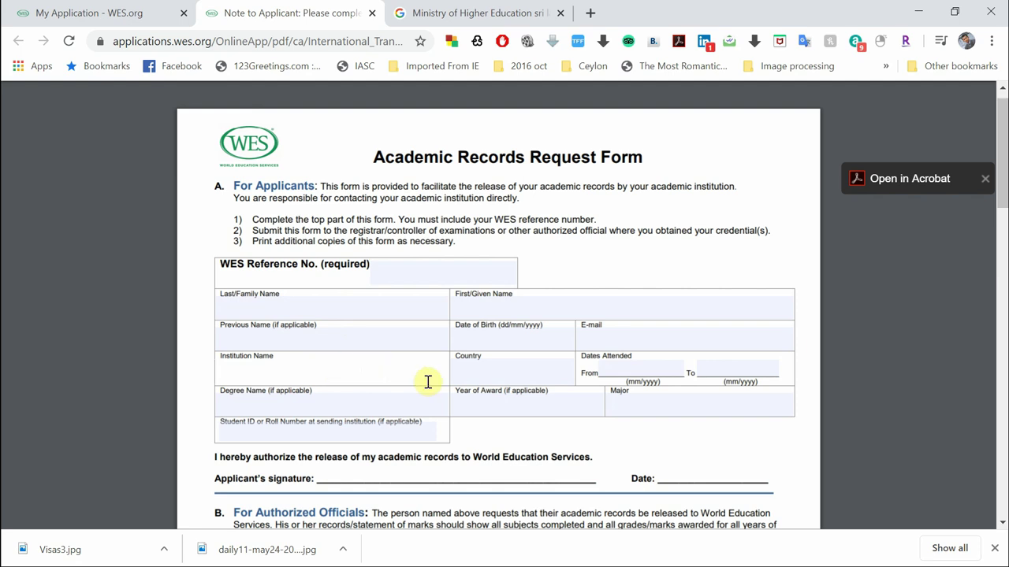
{"action": "left_click", "coordinate": [475, 379]}
{"action": "left_click", "coordinate": [623, 374]}
{"action": "left_click", "coordinate": [731, 374]}
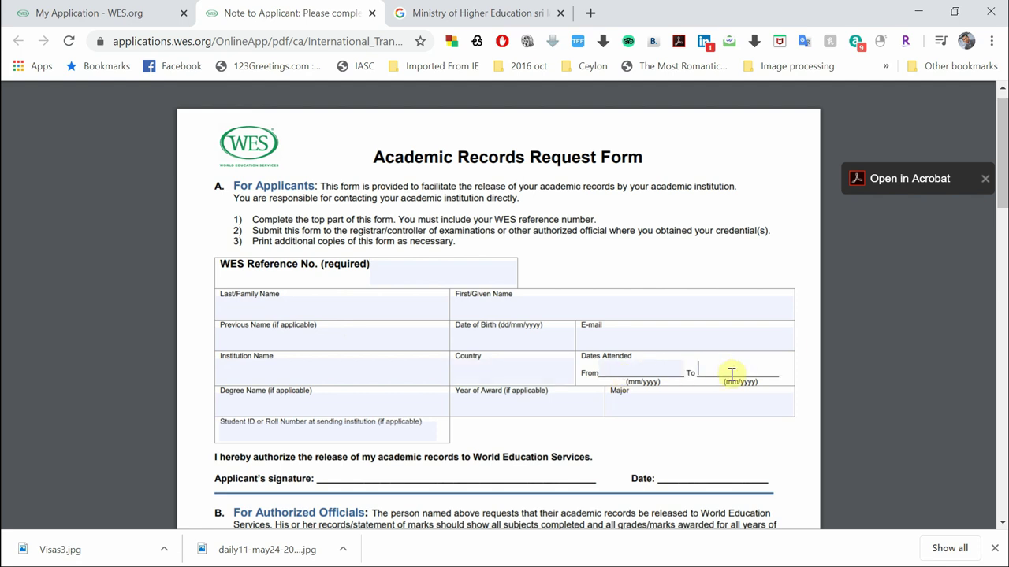
{"action": "left_click", "coordinate": [388, 412]}
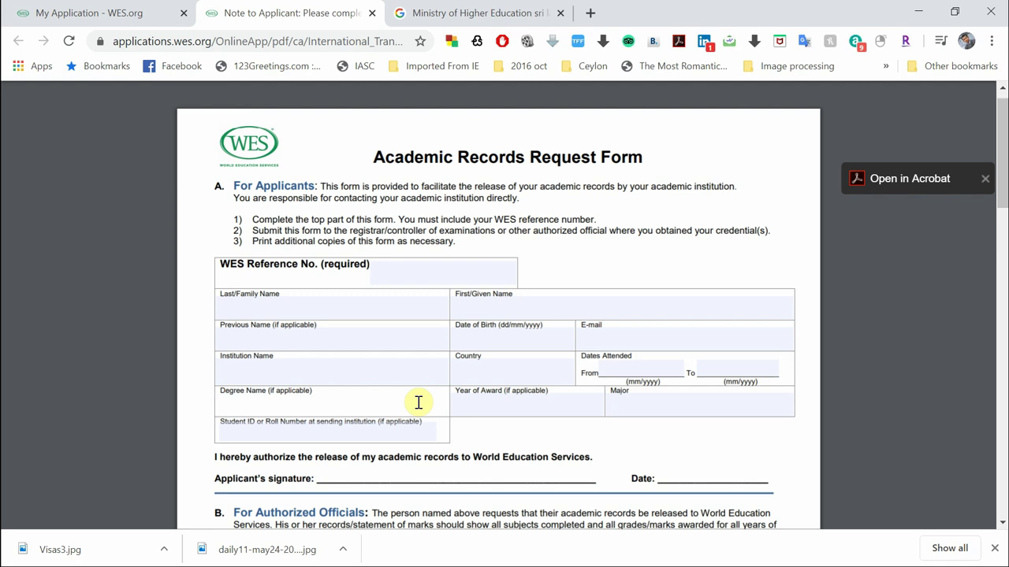
{"action": "left_click", "coordinate": [511, 408]}
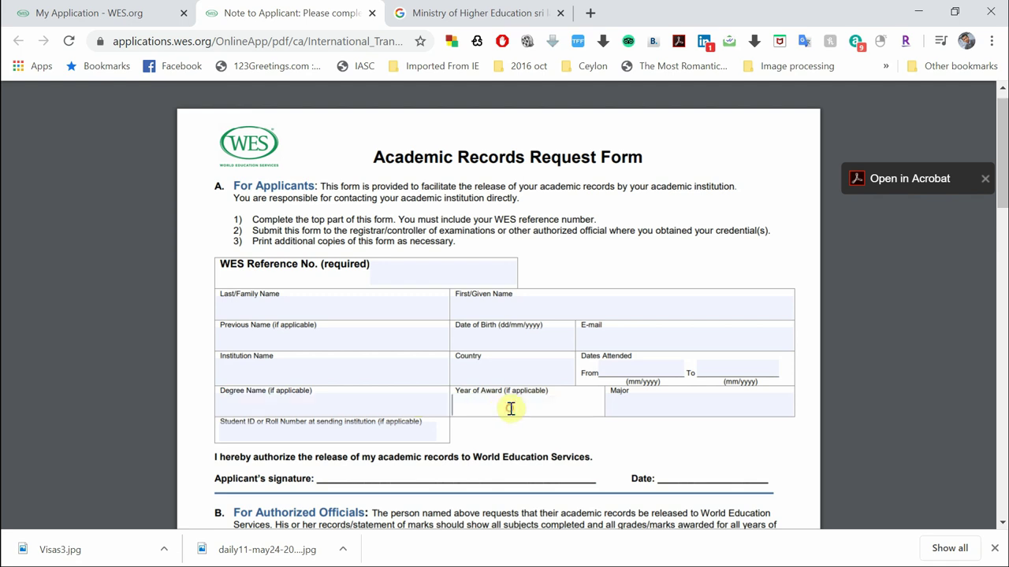
{"action": "left_click", "coordinate": [633, 407]}
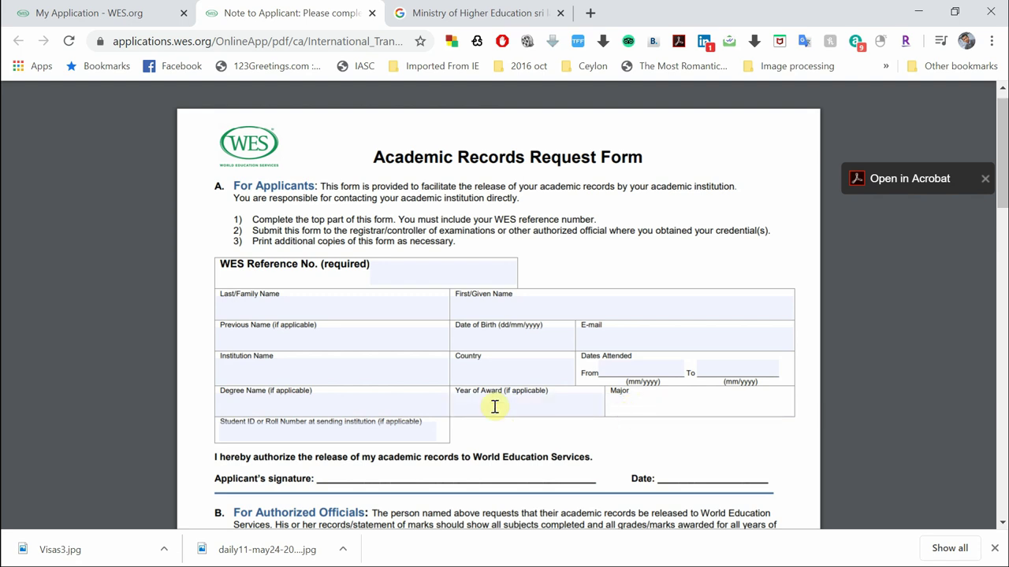
{"action": "scroll", "coordinate": [425, 411], "scroll_direction": "down", "scroll_amount": 1}
{"action": "left_click", "coordinate": [245, 400]}
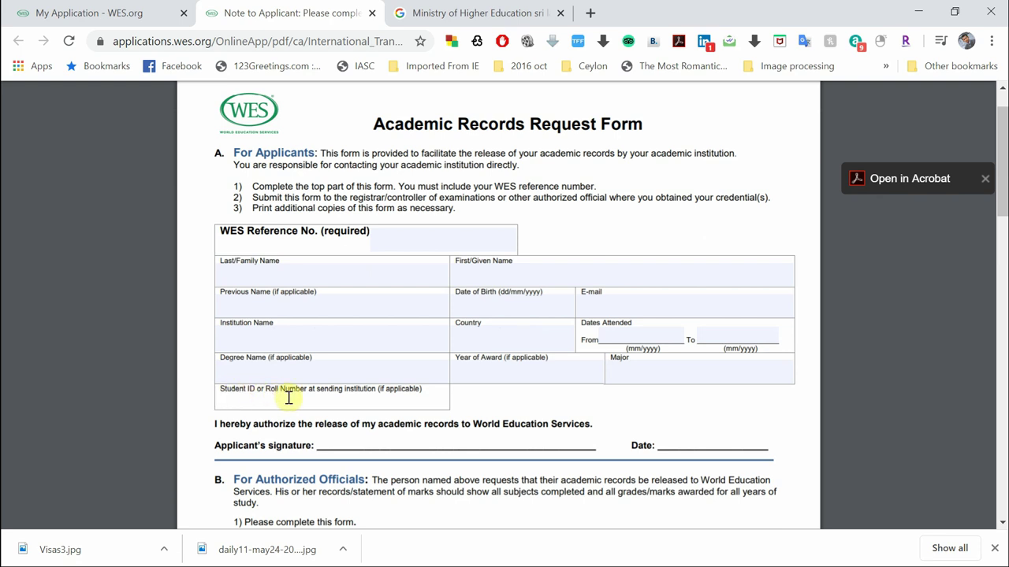
Review the applicant signature line and the WES Reference No. field above the address
{"action": "scroll", "coordinate": [294, 412], "scroll_direction": "down", "scroll_amount": 2}
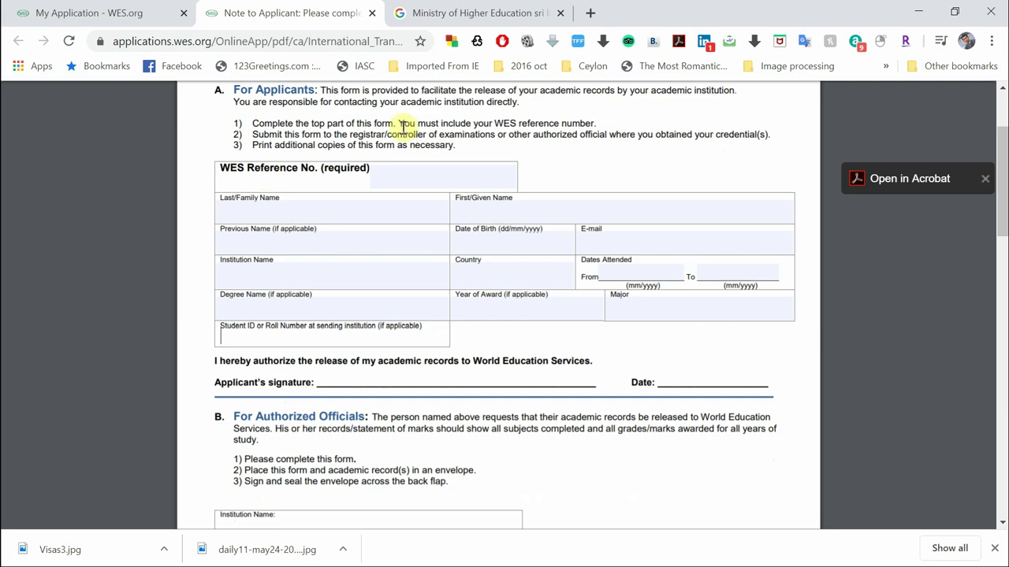
{"action": "scroll", "coordinate": [402, 237], "scroll_direction": "down", "scroll_amount": 1}
{"action": "left_click", "coordinate": [365, 363]}
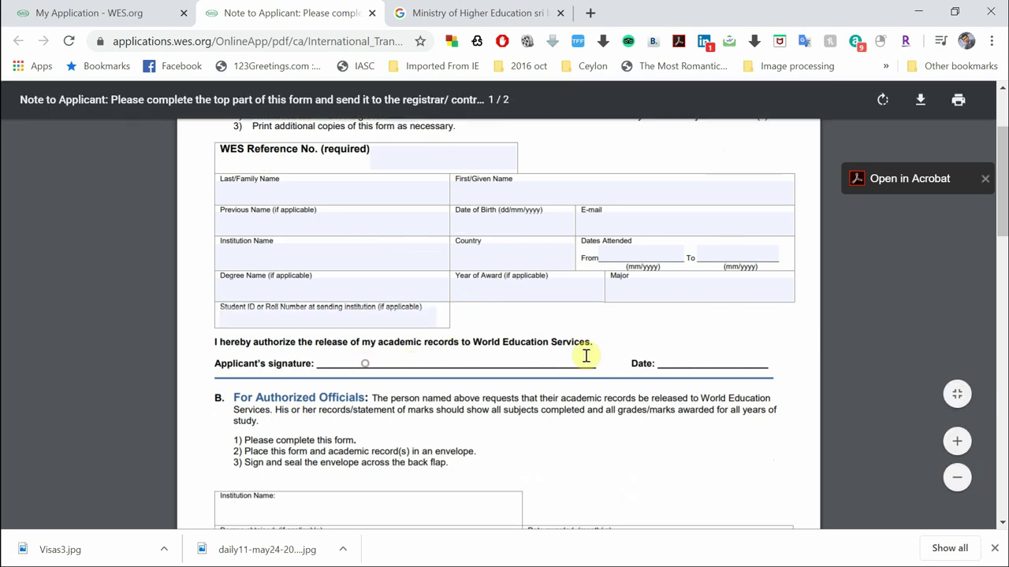
{"action": "scroll", "coordinate": [608, 463], "scroll_direction": "down", "scroll_amount": 3}
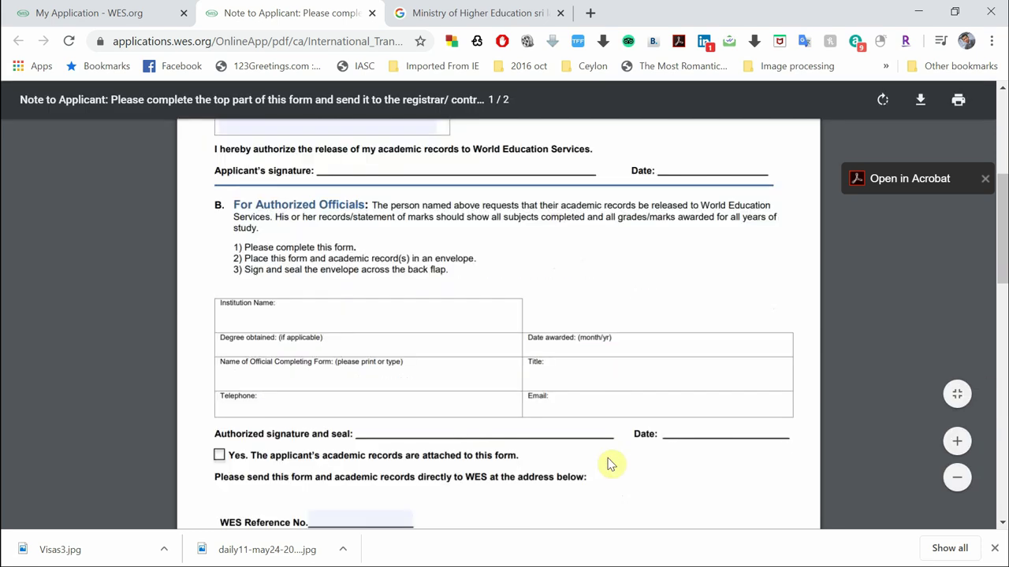
{"action": "scroll", "coordinate": [394, 394], "scroll_direction": "down", "scroll_amount": 4}
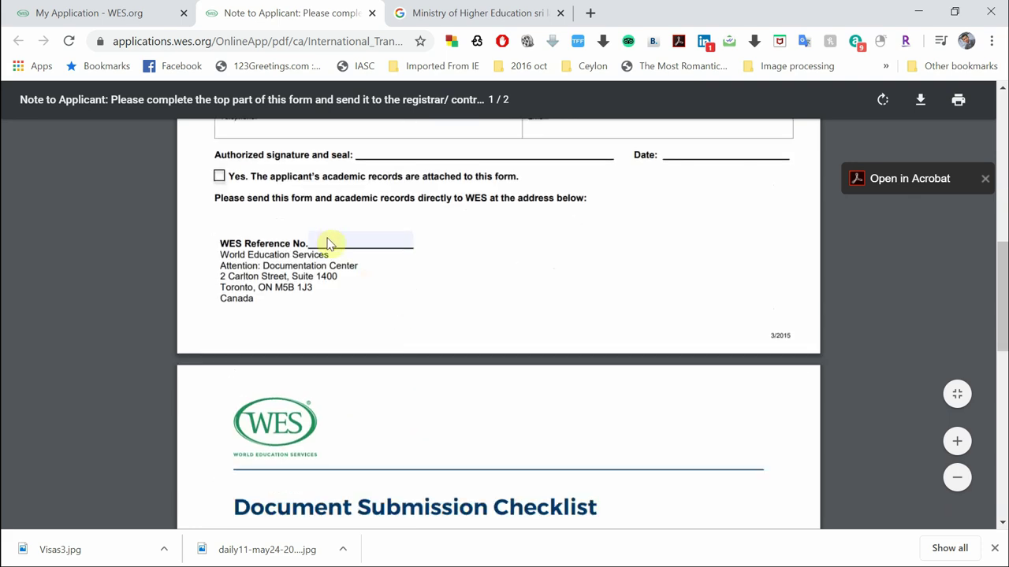
{"action": "left_click", "coordinate": [323, 243]}
{"action": "scroll", "coordinate": [457, 466], "scroll_direction": "down", "scroll_amount": 3}
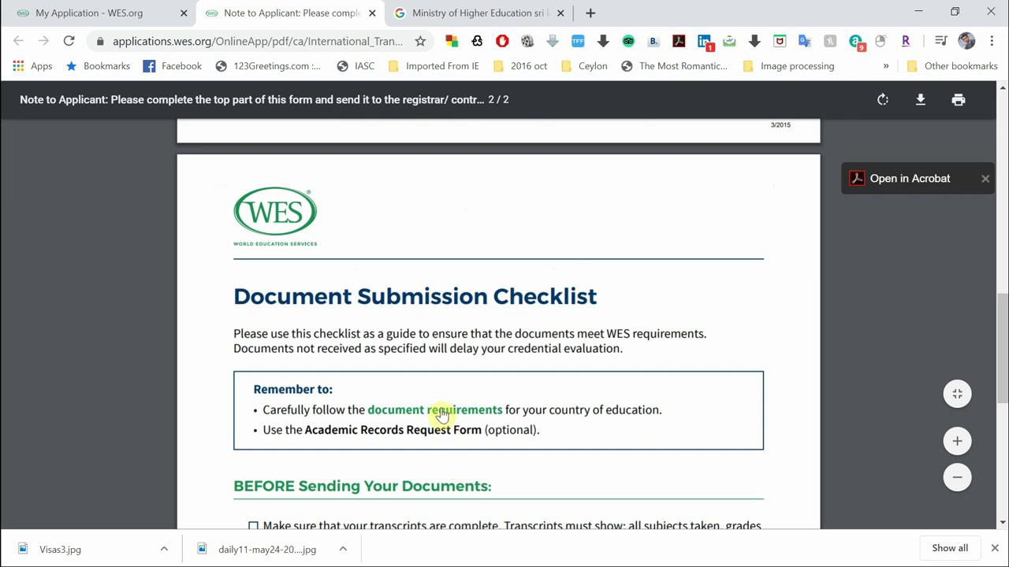
Scroll the PDF's Document Submission Checklist, then switch to the My Application - WES.org tab
{"action": "scroll", "coordinate": [541, 414], "scroll_direction": "down", "scroll_amount": 5}
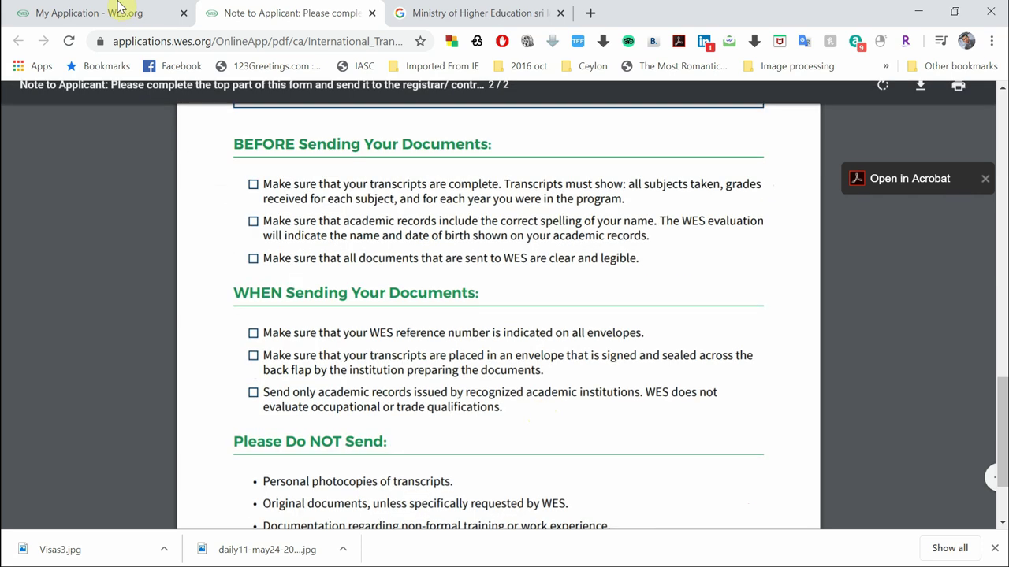
{"action": "scroll", "coordinate": [360, 282], "scroll_direction": "up", "scroll_amount": 1}
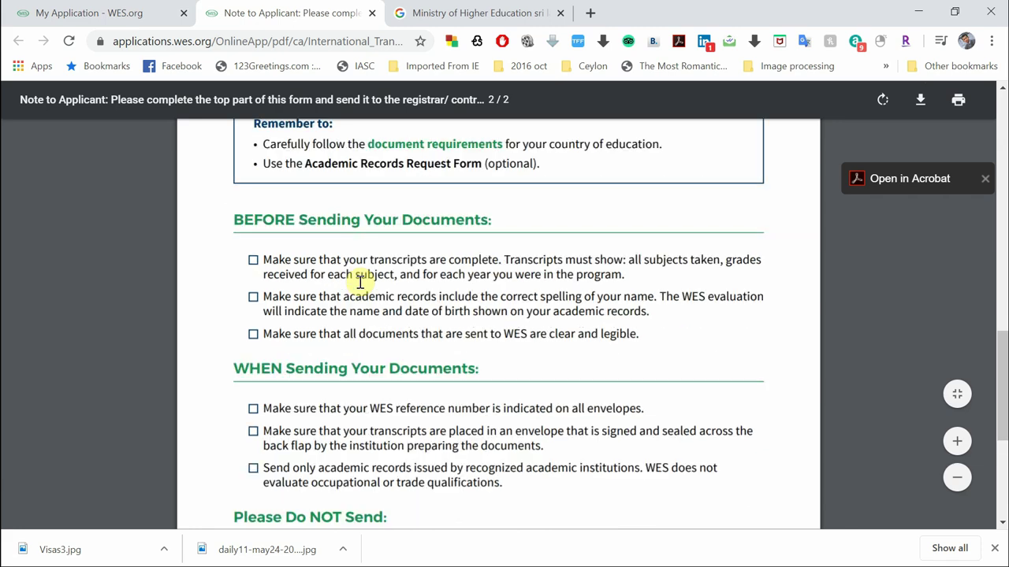
{"action": "scroll", "coordinate": [359, 282], "scroll_direction": "up", "scroll_amount": 5}
{"action": "scroll", "coordinate": [359, 282], "scroll_direction": "up", "scroll_amount": 10}
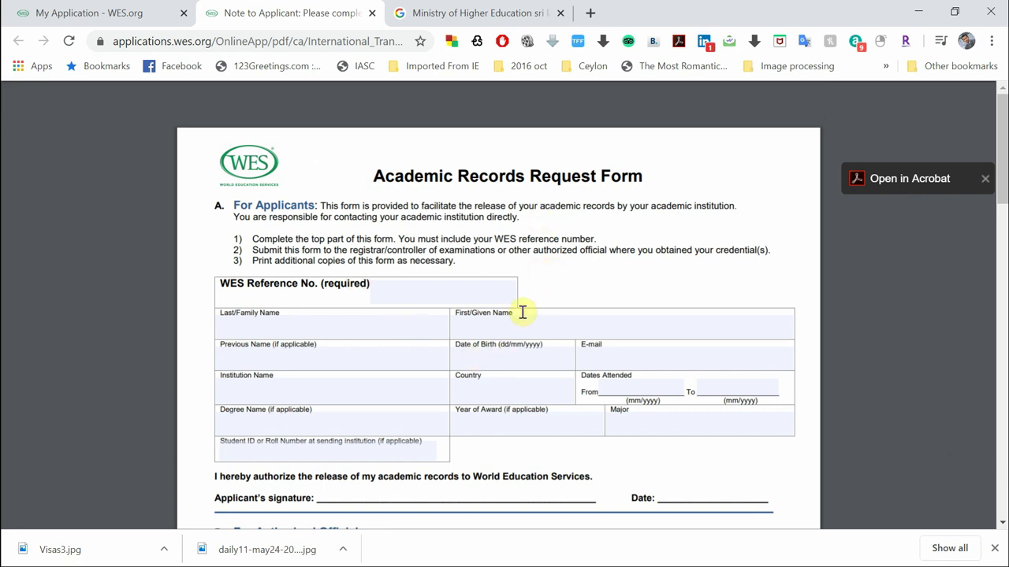
{"action": "scroll", "coordinate": [480, 309], "scroll_direction": "down", "scroll_amount": 1}
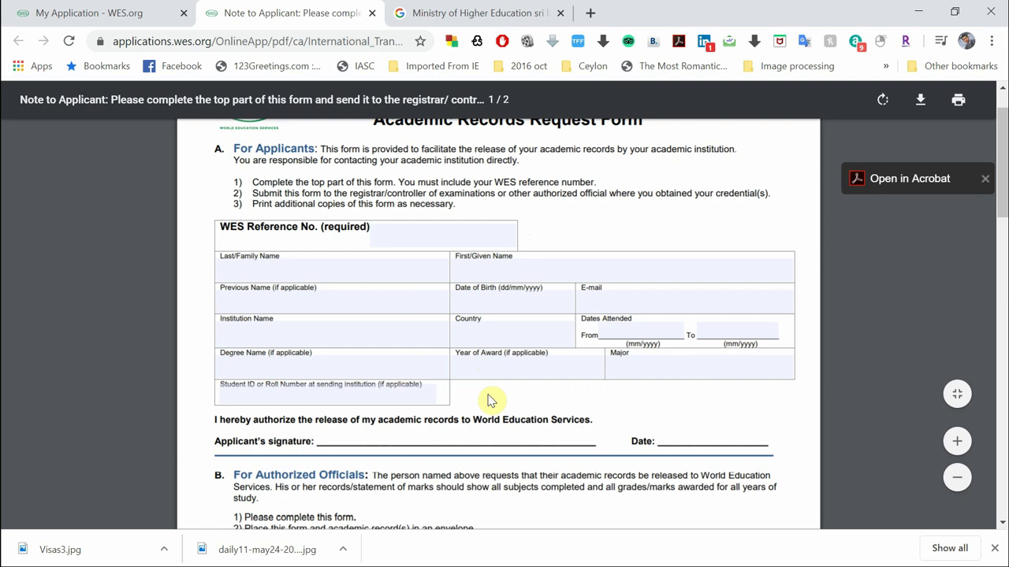
{"action": "left_click", "coordinate": [84, 14]}
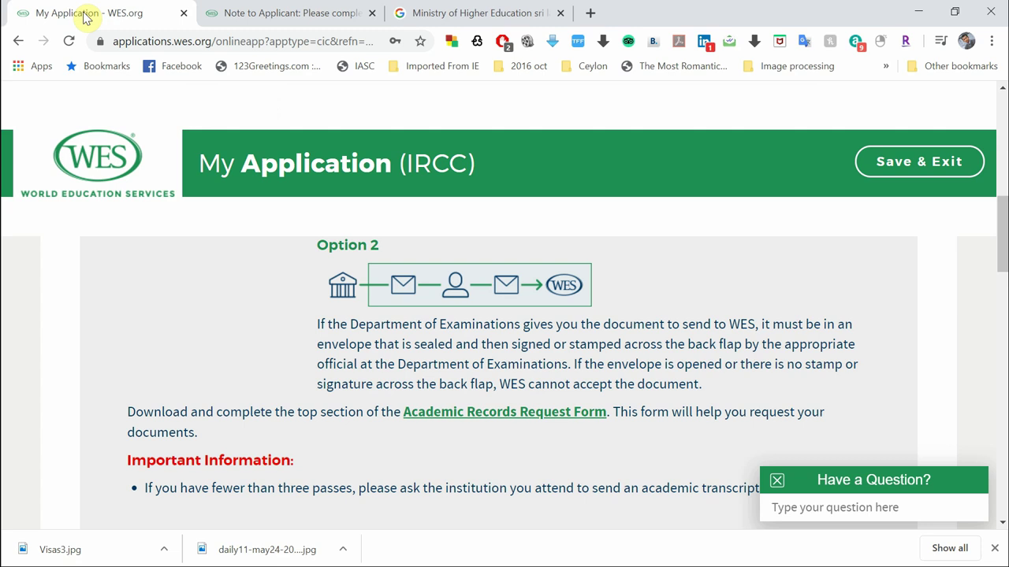
Glance at the request form PDF, then scroll WES to the Sending Documents reference-number instructions
{"action": "left_click", "coordinate": [235, 11]}
{"action": "left_click", "coordinate": [124, 9]}
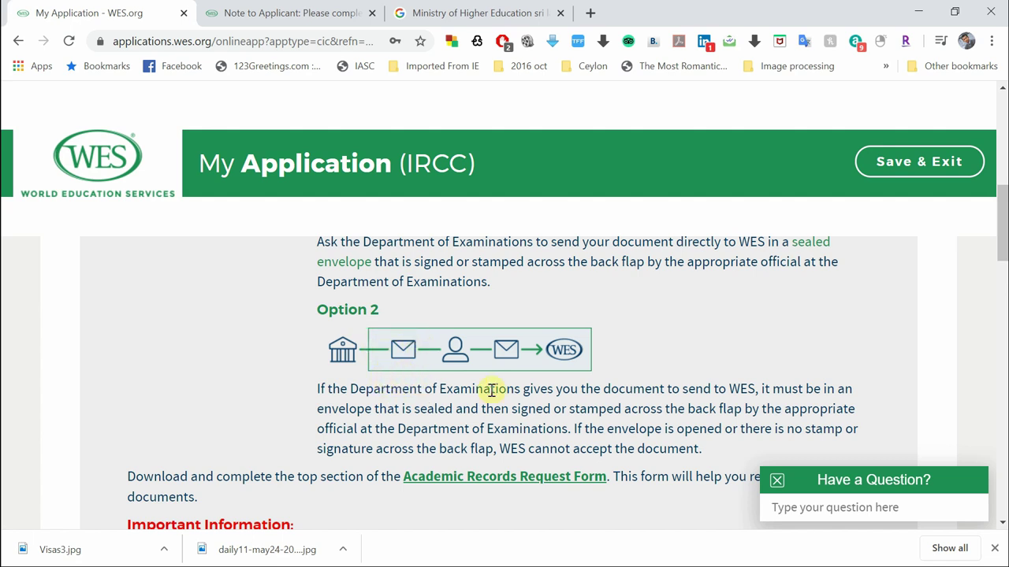
{"action": "scroll", "coordinate": [488, 390], "scroll_direction": "down", "scroll_amount": 1}
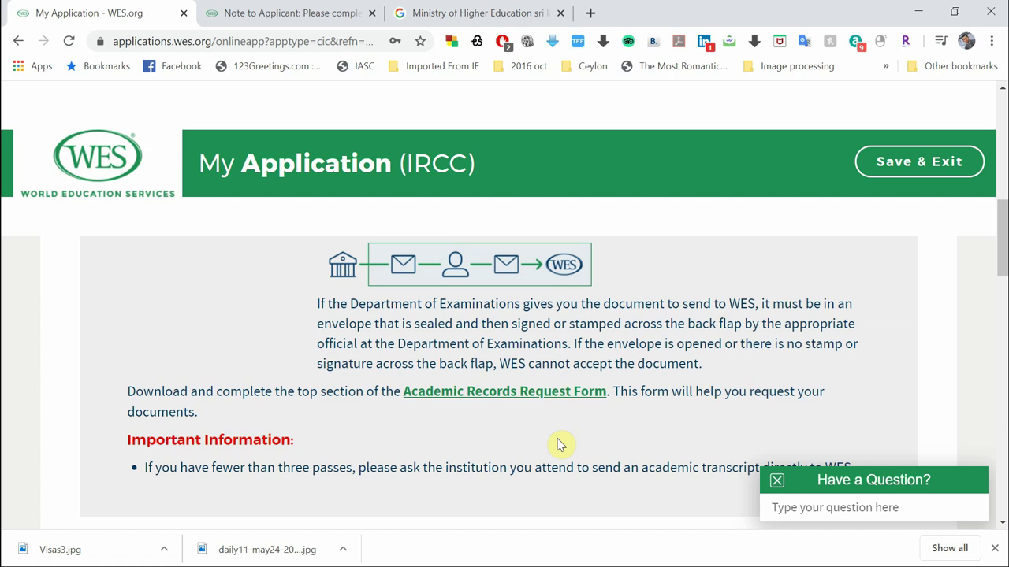
{"action": "scroll", "coordinate": [557, 444], "scroll_direction": "down", "scroll_amount": 10}
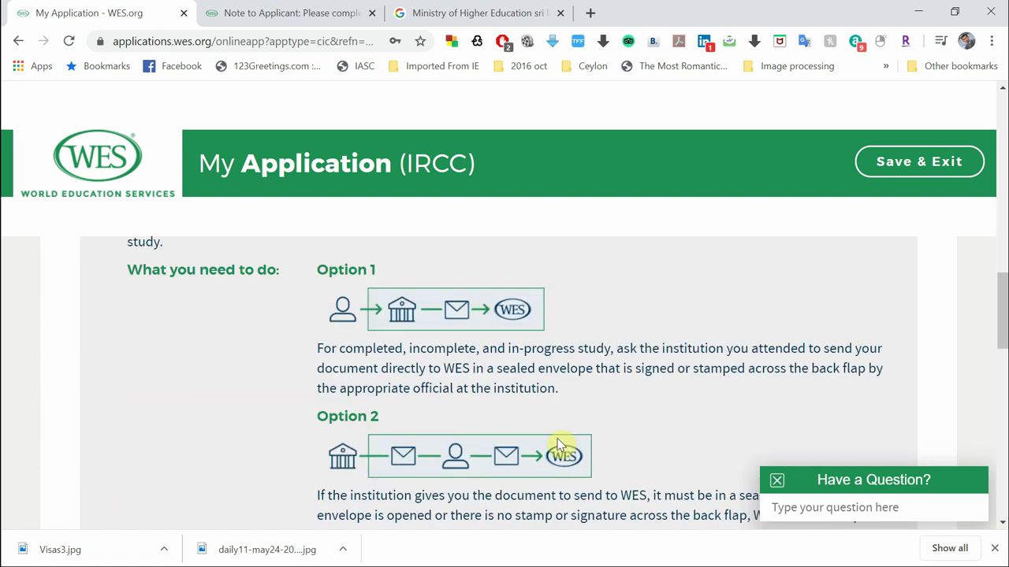
{"action": "scroll", "coordinate": [557, 444], "scroll_direction": "down", "scroll_amount": 2}
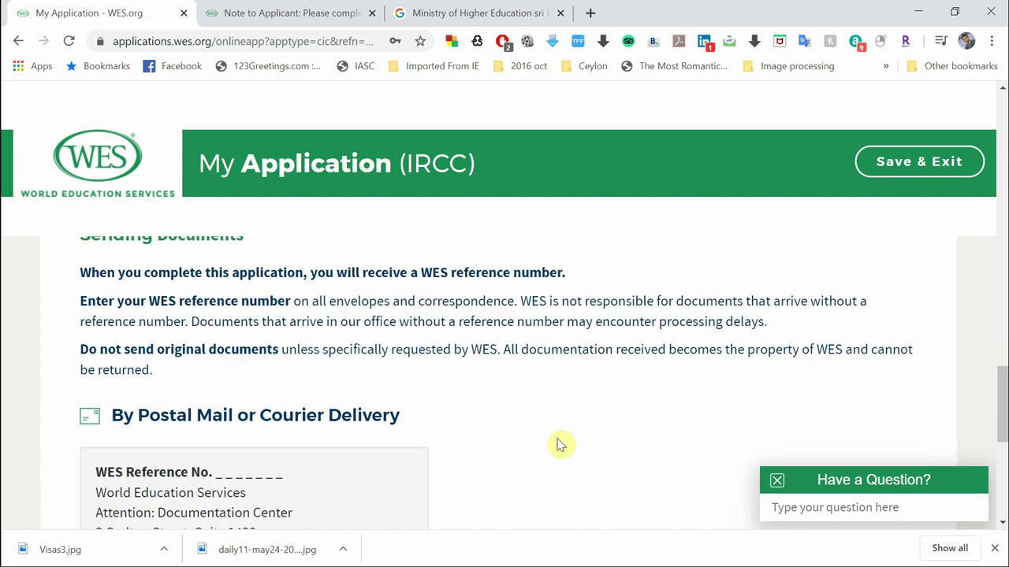
Scroll to the Toronto Documentation Center address under By Postal Mail or Courier Delivery
{"action": "scroll", "coordinate": [557, 444], "scroll_direction": "down", "scroll_amount": 1}
{"action": "scroll", "coordinate": [557, 444], "scroll_direction": "up", "scroll_amount": 2}
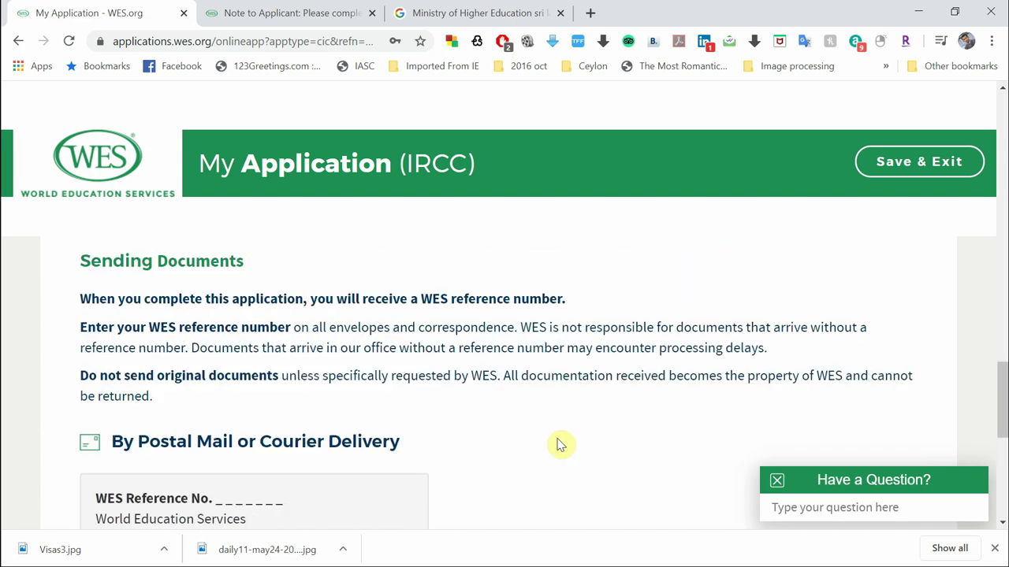
{"action": "scroll", "coordinate": [557, 443], "scroll_direction": "down", "scroll_amount": 1}
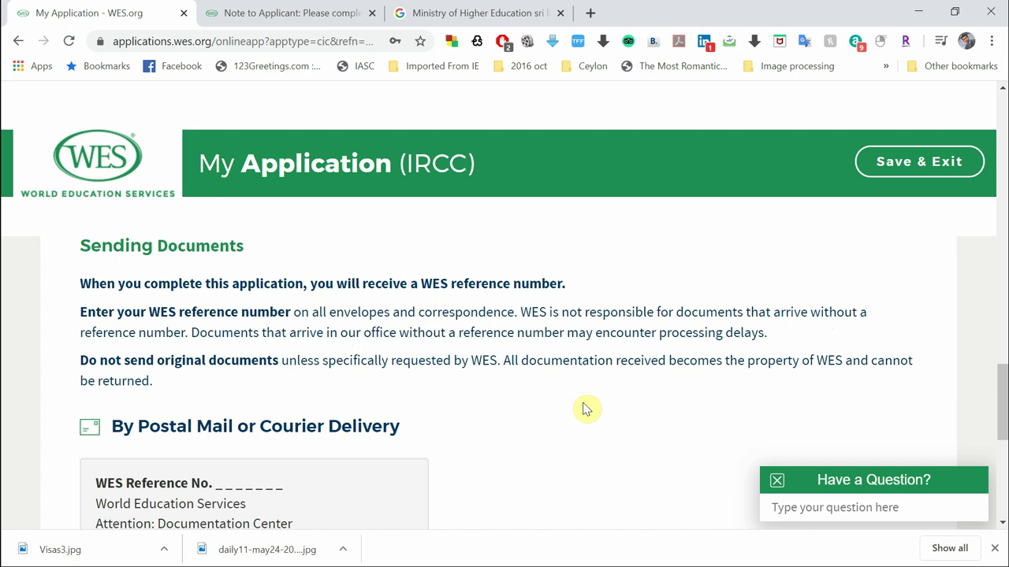
{"action": "scroll", "coordinate": [584, 408], "scroll_direction": "down", "scroll_amount": 2}
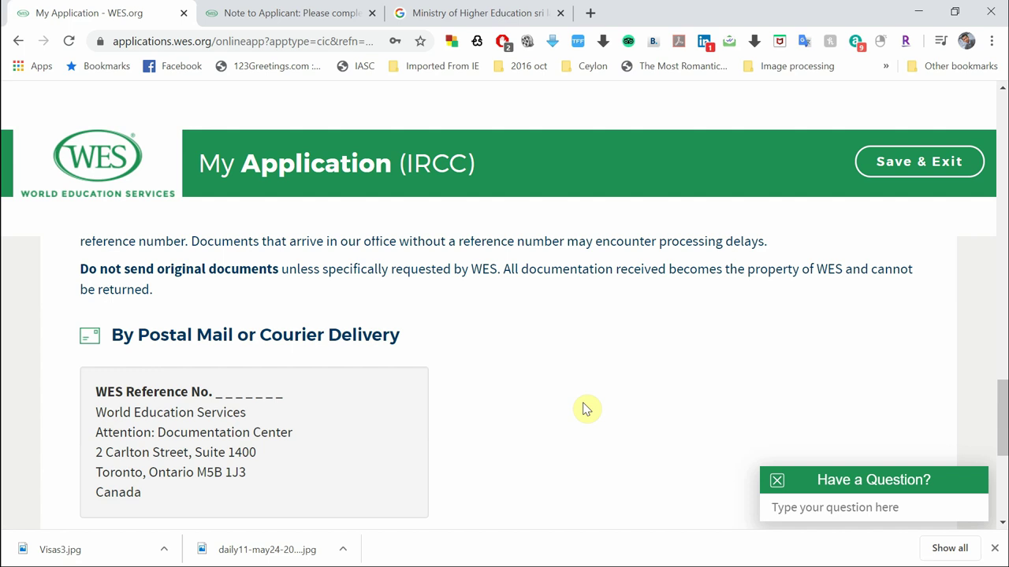
{"action": "scroll", "coordinate": [583, 407], "scroll_direction": "down", "scroll_amount": 3}
{"action": "scroll", "coordinate": [543, 426], "scroll_direction": "up", "scroll_amount": 2}
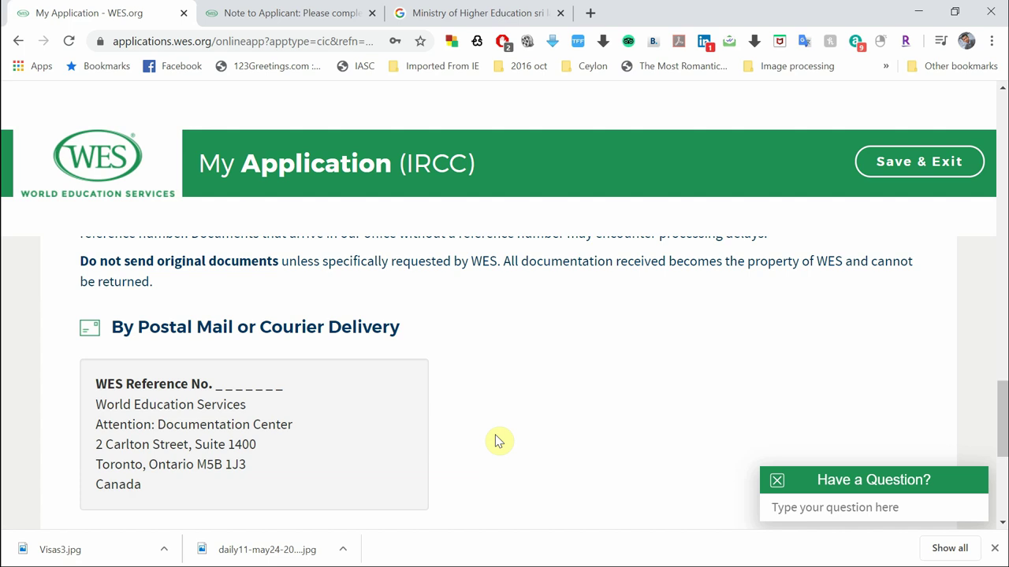
{"action": "scroll", "coordinate": [497, 439], "scroll_direction": "down", "scroll_amount": 1}
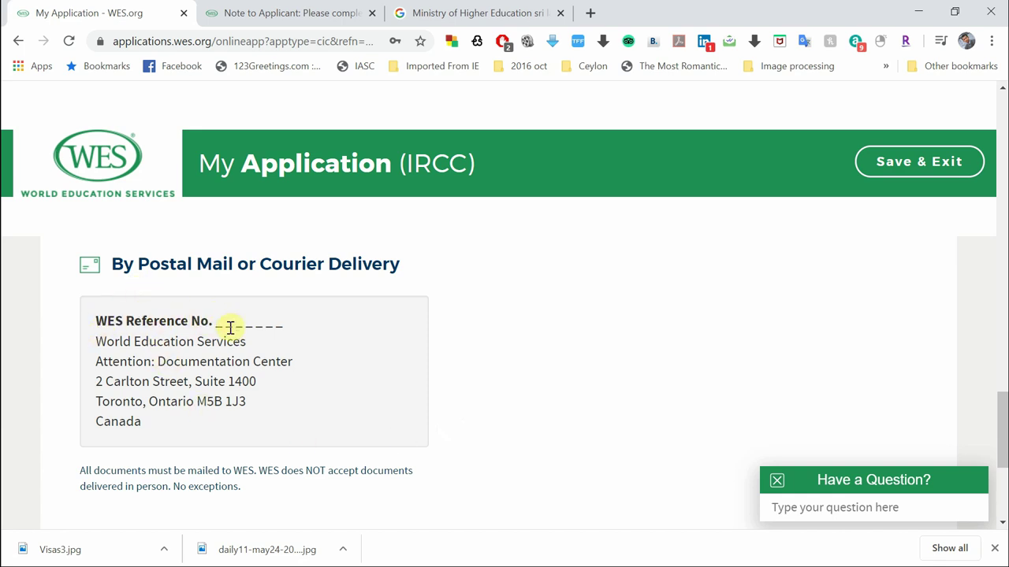
View the Academic Records Request Form PDF, check its WES Reference No. field, then return
{"action": "scroll", "coordinate": [321, 331], "scroll_direction": "up", "scroll_amount": 2}
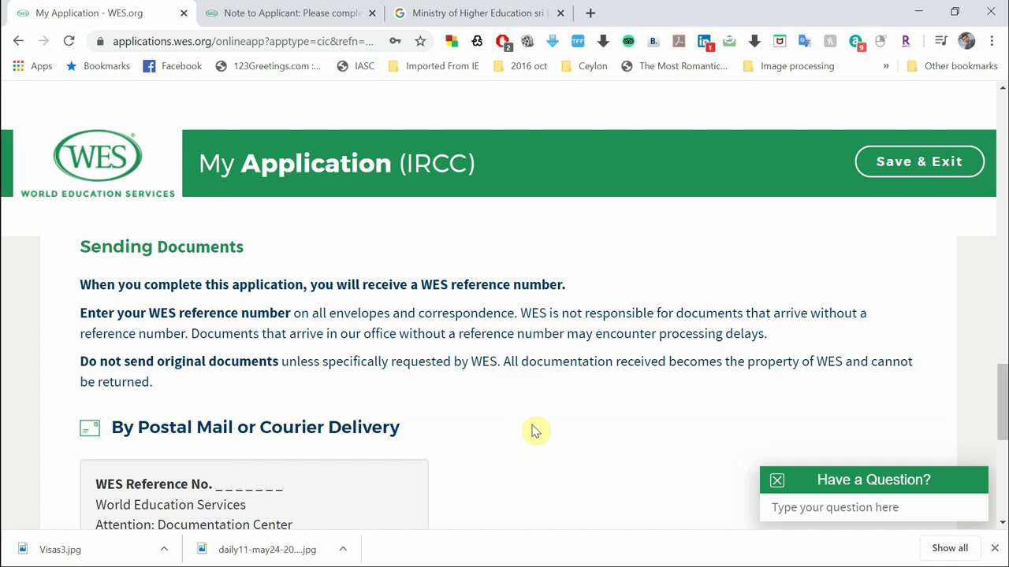
{"action": "left_click", "coordinate": [308, 12]}
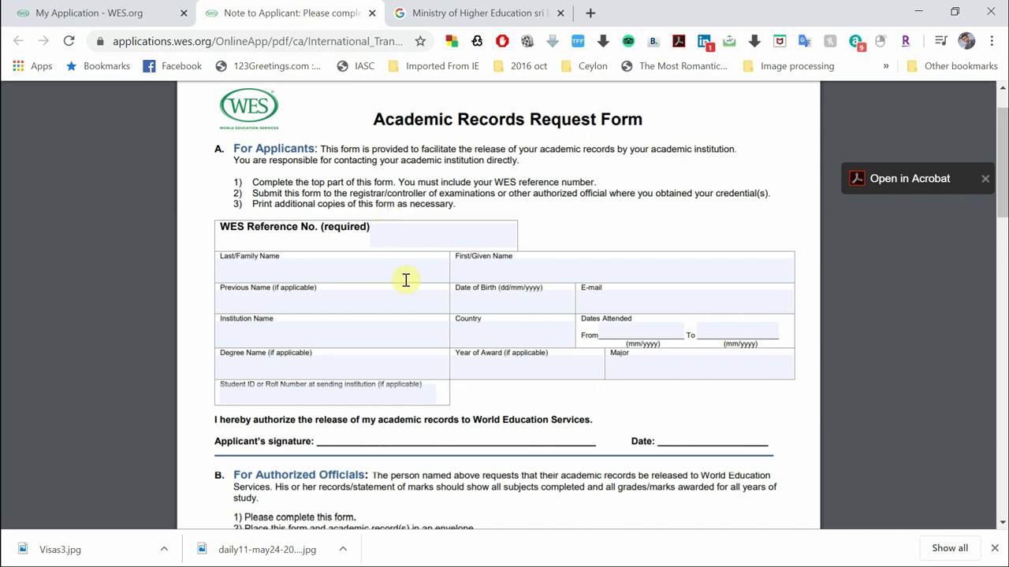
{"action": "scroll", "coordinate": [474, 421], "scroll_direction": "down", "scroll_amount": 5}
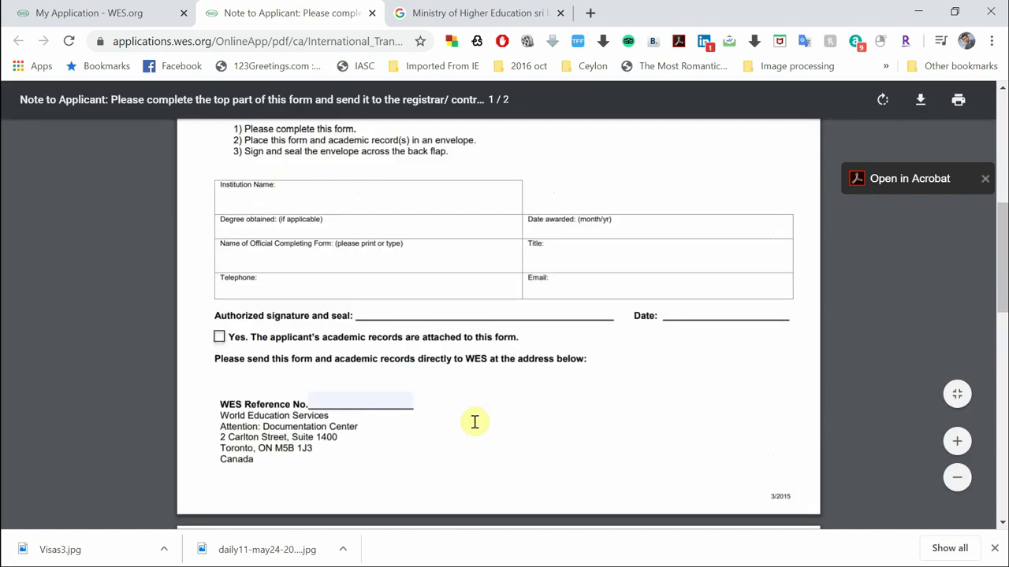
{"action": "scroll", "coordinate": [474, 421], "scroll_direction": "up", "scroll_amount": 6}
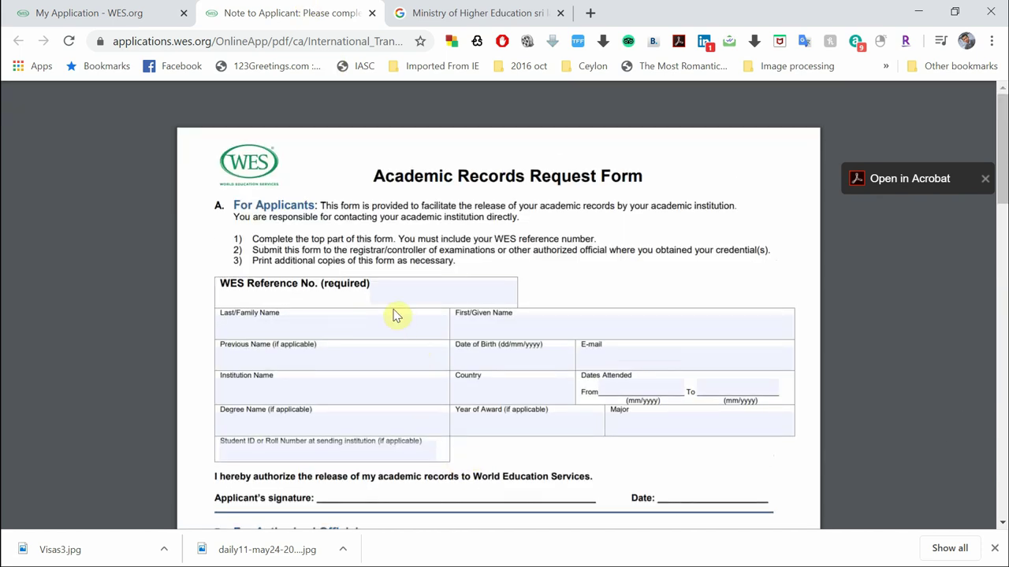
{"action": "left_click", "coordinate": [395, 293]}
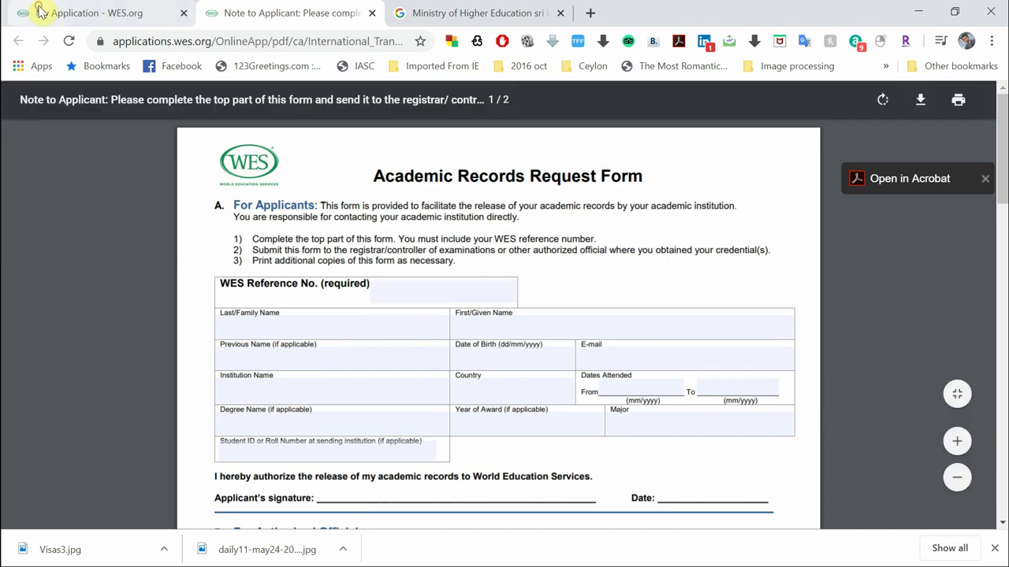
{"action": "left_click", "coordinate": [32, 11]}
Scroll through the WES application page to recheck its details
{"action": "scroll", "coordinate": [477, 471], "scroll_direction": "up", "scroll_amount": 6}
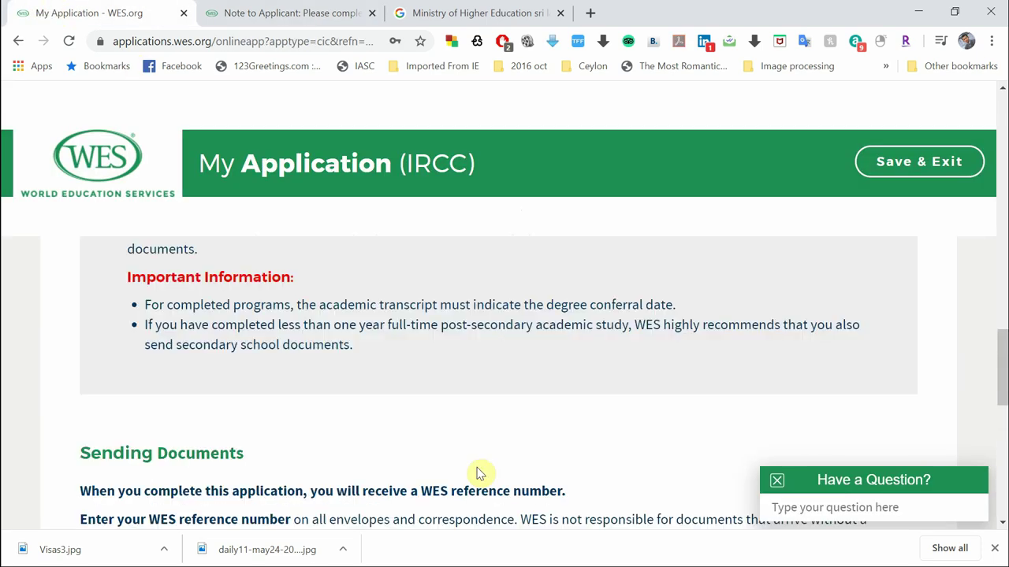
{"action": "scroll", "coordinate": [477, 472], "scroll_direction": "up", "scroll_amount": 10}
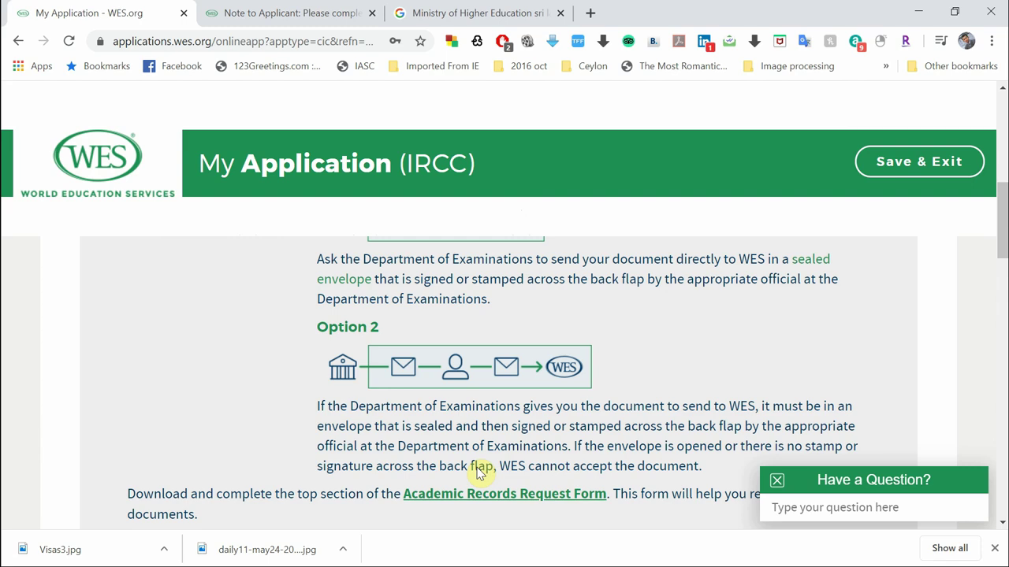
{"action": "scroll", "coordinate": [476, 471], "scroll_direction": "down", "scroll_amount": 4}
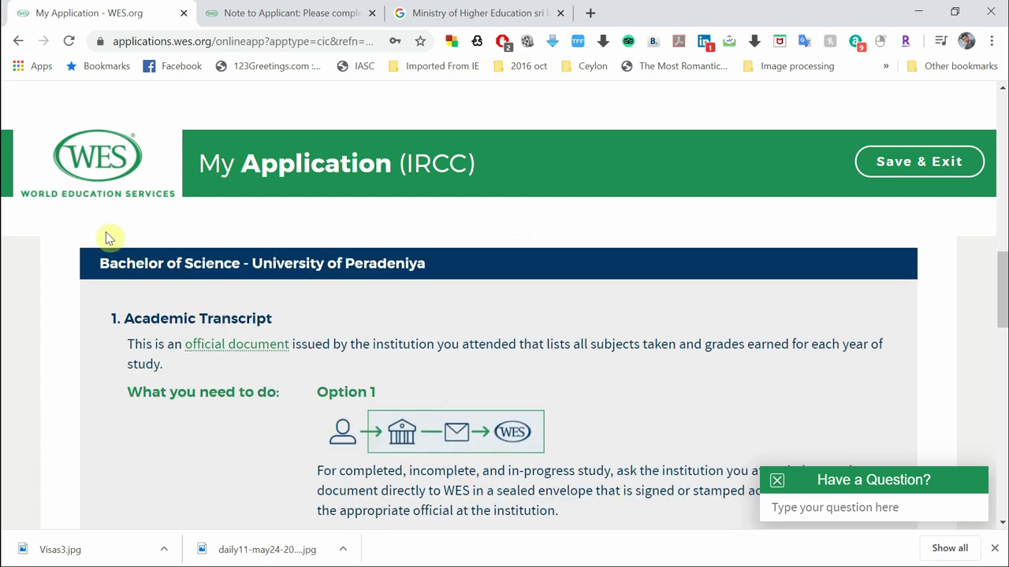
{"action": "scroll", "coordinate": [394, 367], "scroll_direction": "down", "scroll_amount": 1}
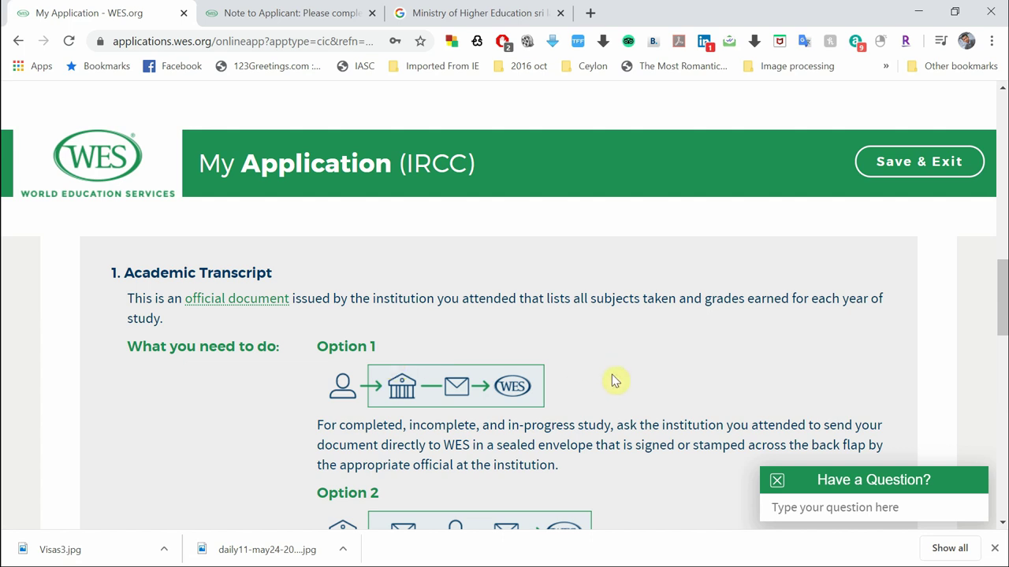
{"action": "scroll", "coordinate": [613, 379], "scroll_direction": "down", "scroll_amount": 1}
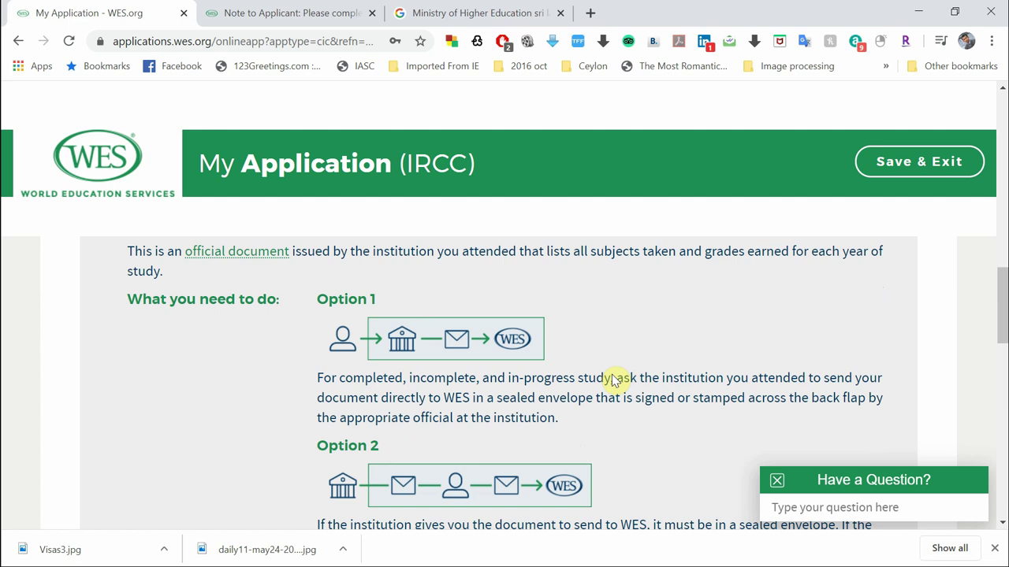
{"action": "scroll", "coordinate": [613, 379], "scroll_direction": "up", "scroll_amount": 1}
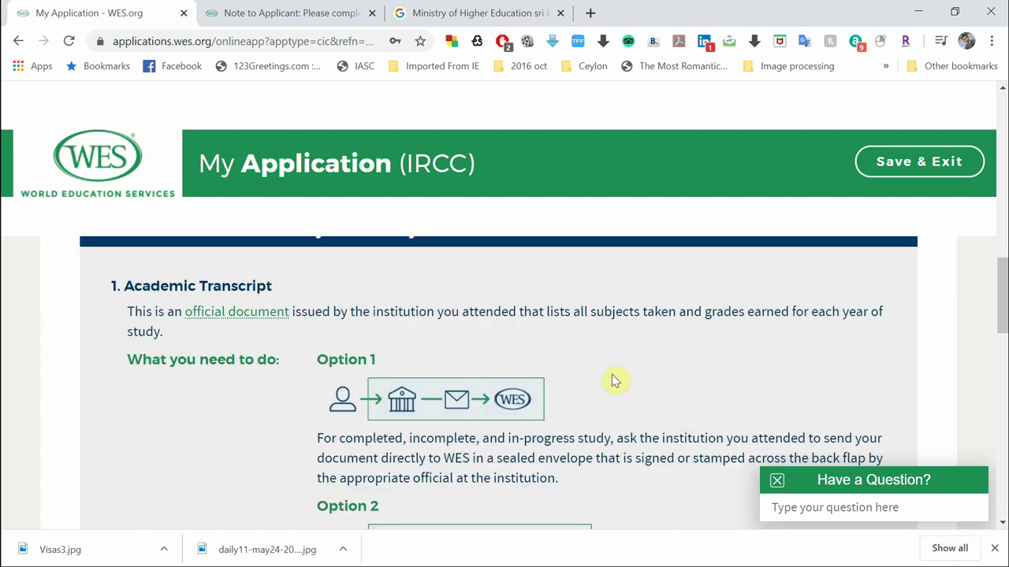
{"action": "scroll", "coordinate": [613, 380], "scroll_direction": "up", "scroll_amount": 1}
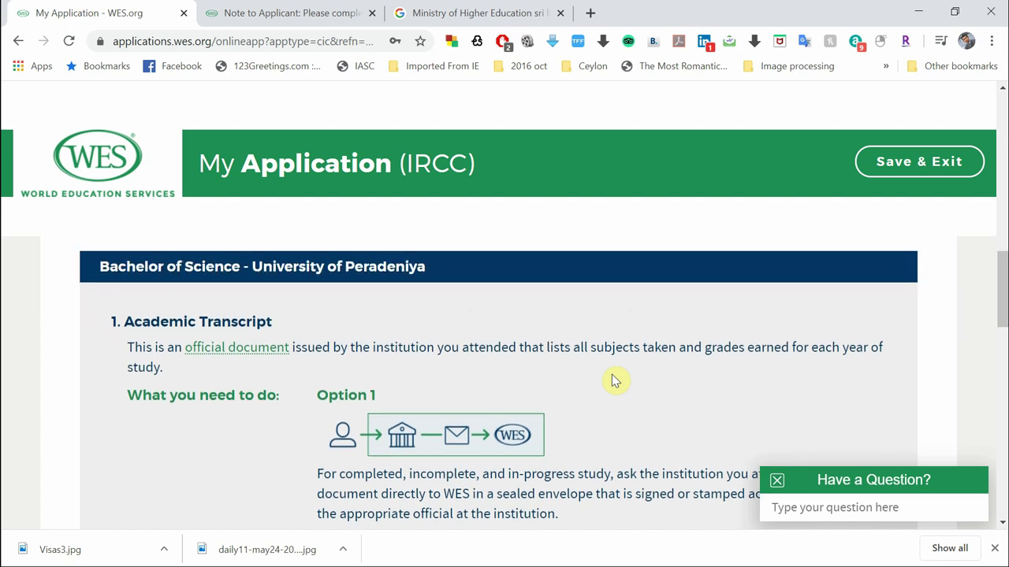
{"action": "scroll", "coordinate": [264, 446], "scroll_direction": "down", "scroll_amount": 1}
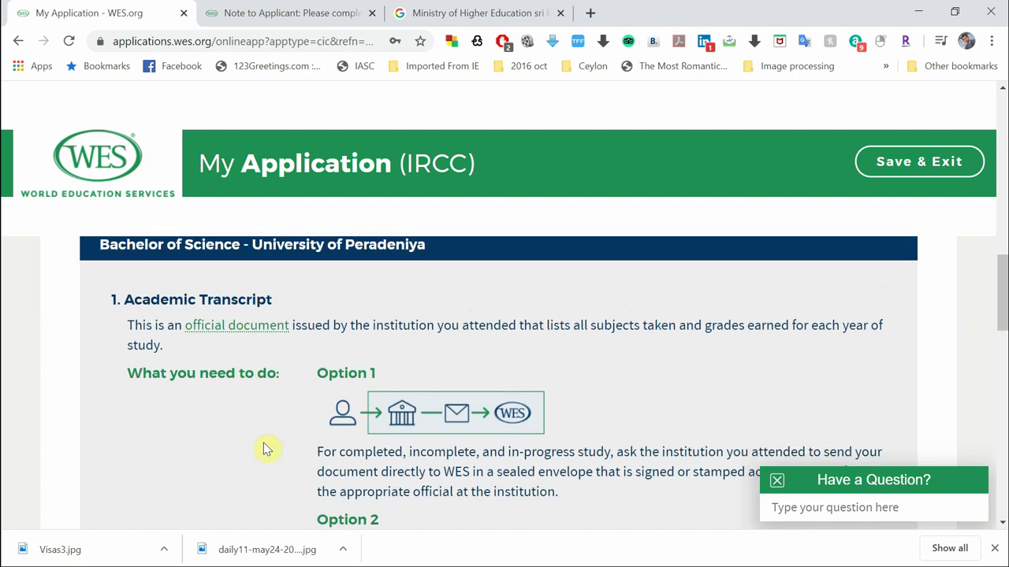
{"action": "scroll", "coordinate": [265, 449], "scroll_direction": "down", "scroll_amount": 1}
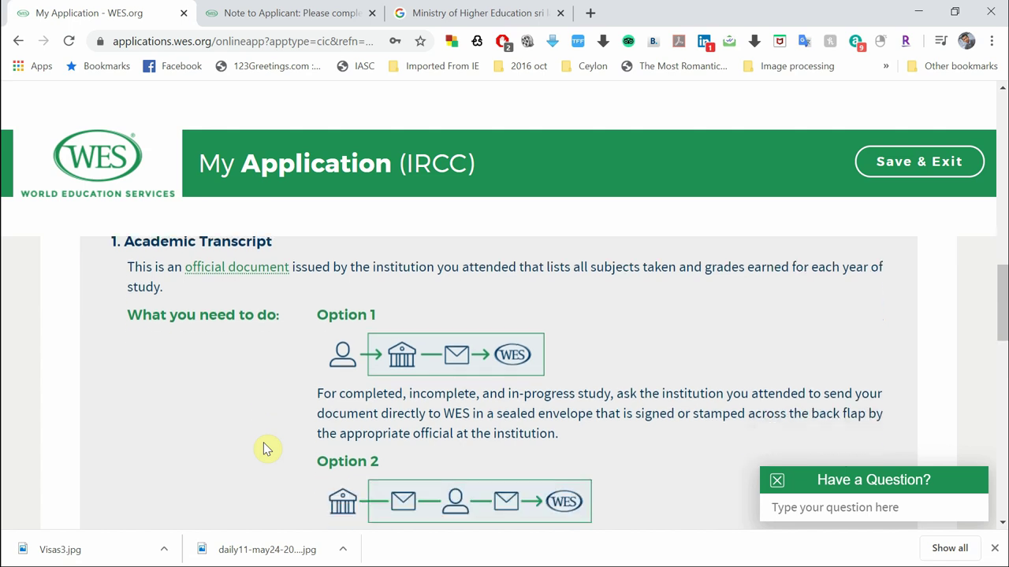
{"action": "scroll", "coordinate": [265, 449], "scroll_direction": "down", "scroll_amount": 1}
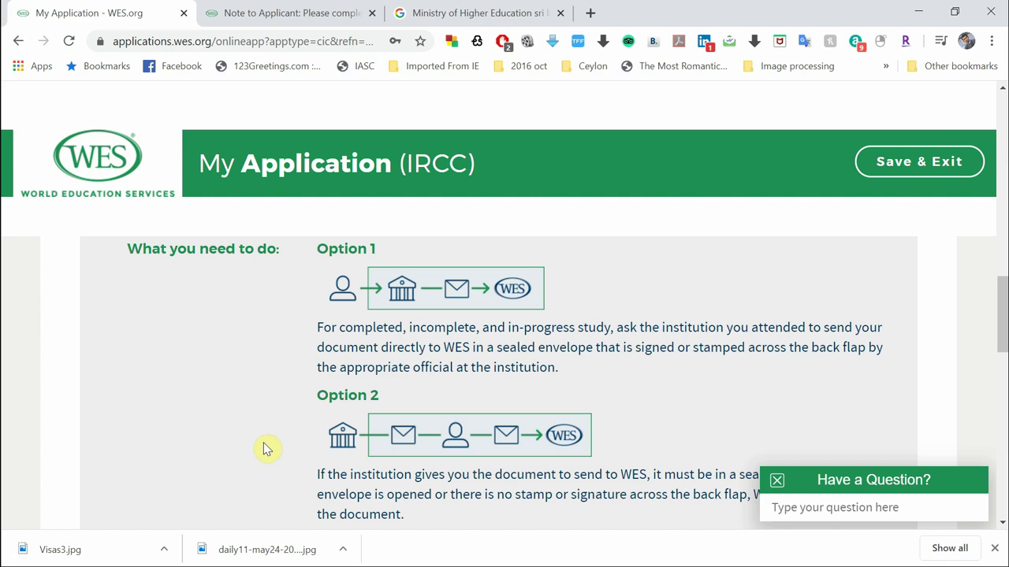
{"action": "scroll", "coordinate": [457, 418], "scroll_direction": "down", "scroll_amount": 2}
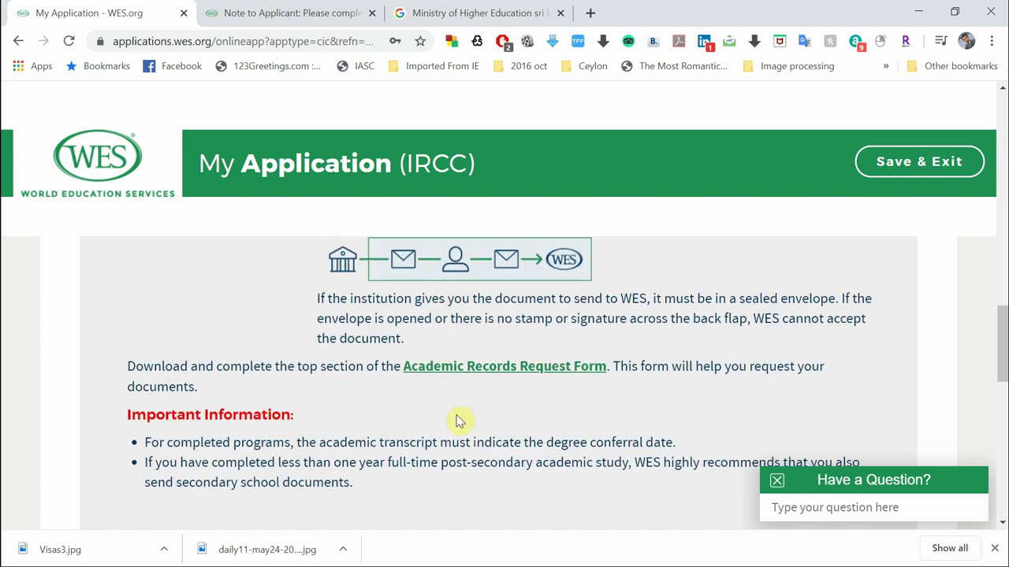
Revisit the Academic Records Request Form twice, then finish reviewing the application page
{"action": "left_click", "coordinate": [282, 9]}
{"action": "scroll", "coordinate": [588, 428], "scroll_direction": "down", "scroll_amount": 2}
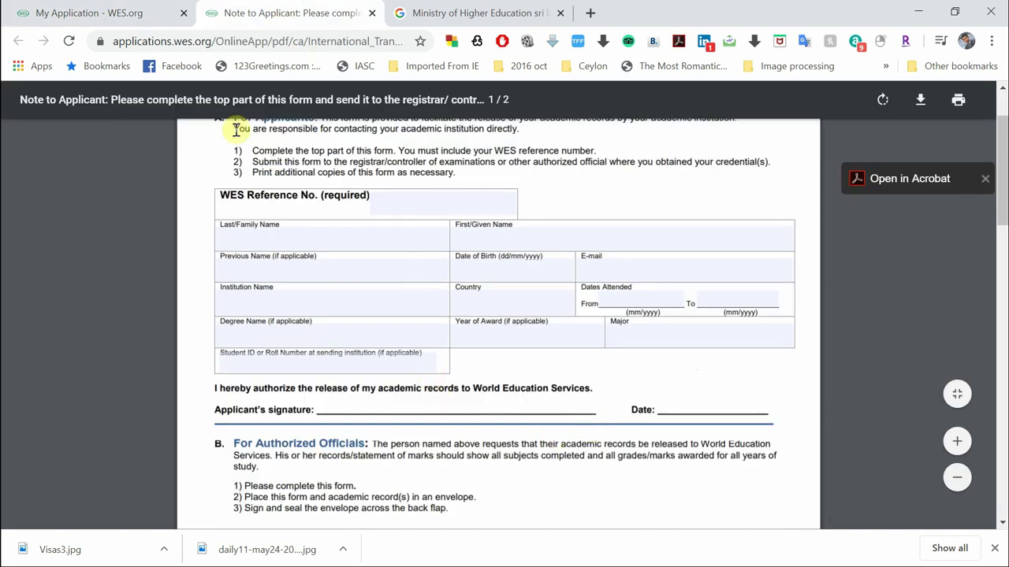
{"action": "left_click", "coordinate": [75, 9]}
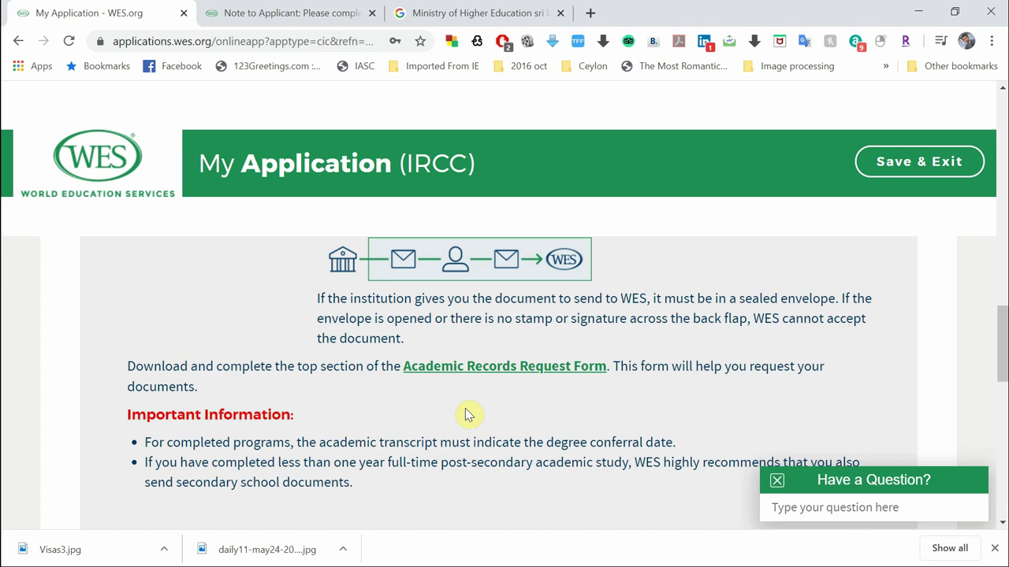
{"action": "left_click", "coordinate": [262, 8]}
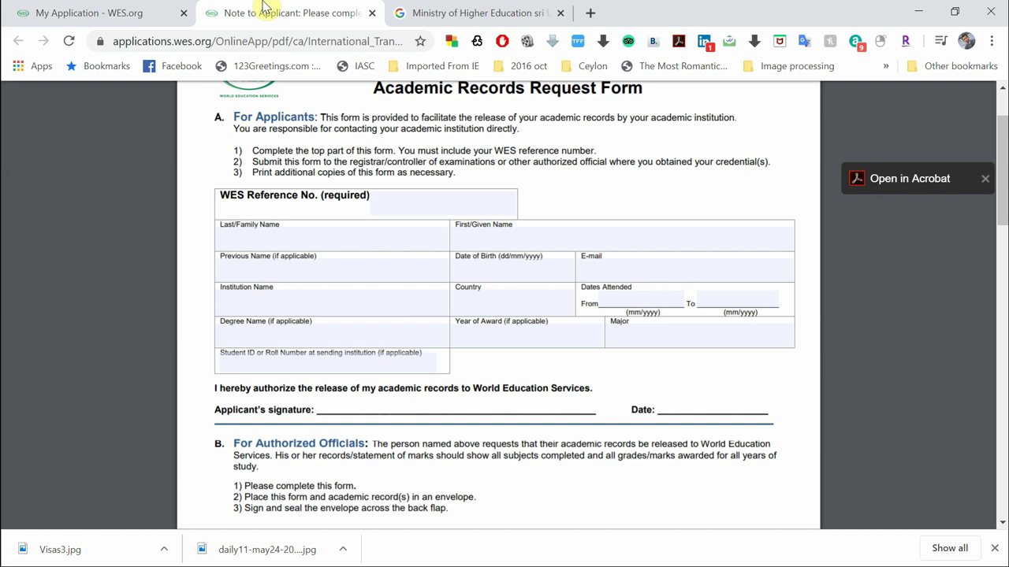
{"action": "left_click", "coordinate": [116, 8]}
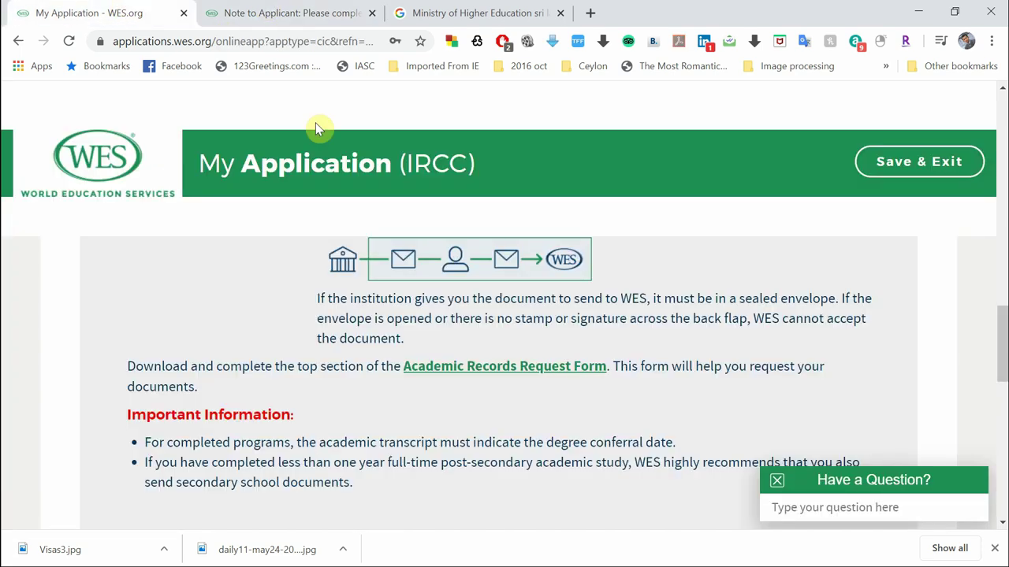
{"action": "scroll", "coordinate": [353, 416], "scroll_direction": "down", "scroll_amount": 2}
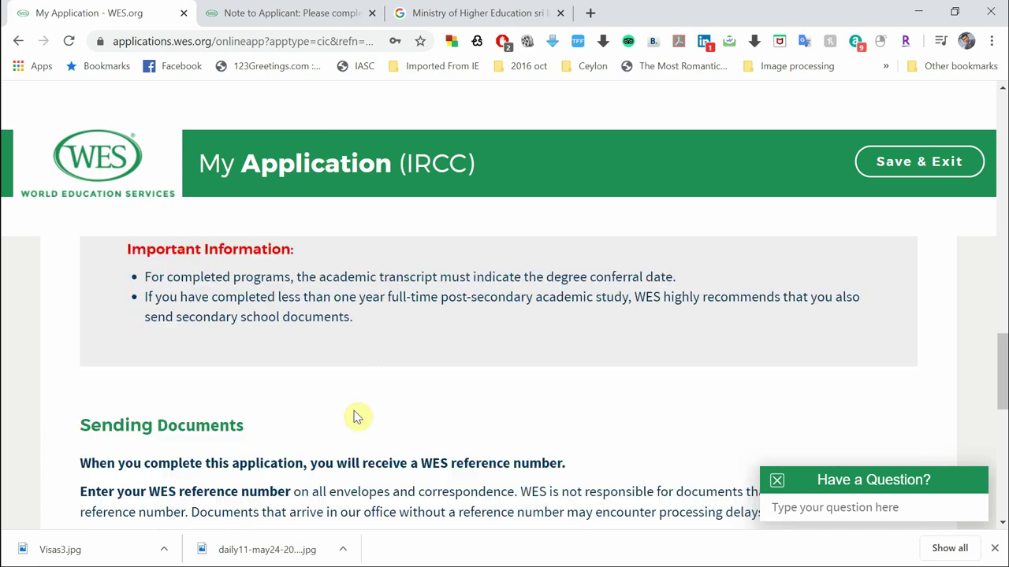
{"action": "scroll", "coordinate": [353, 417], "scroll_direction": "down", "scroll_amount": 4}
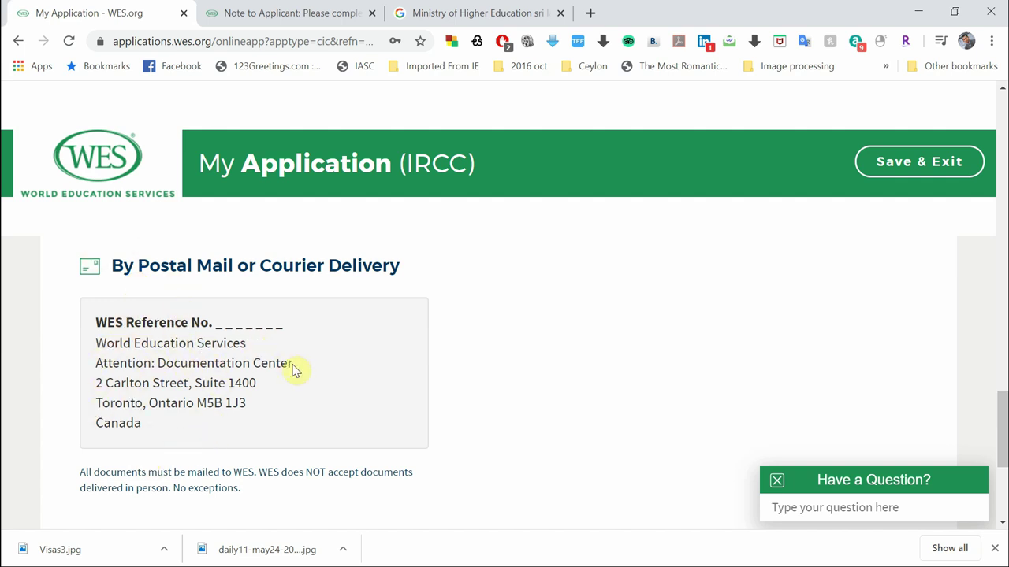
{"action": "scroll", "coordinate": [293, 370], "scroll_direction": "up", "scroll_amount": 1}
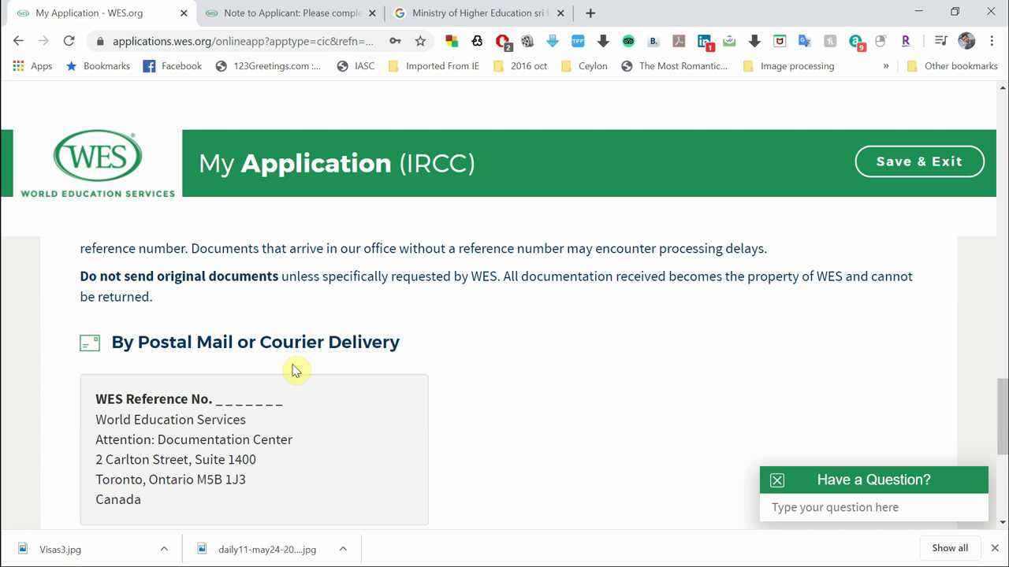
{"action": "scroll", "coordinate": [291, 370], "scroll_direction": "down", "scroll_amount": 1}
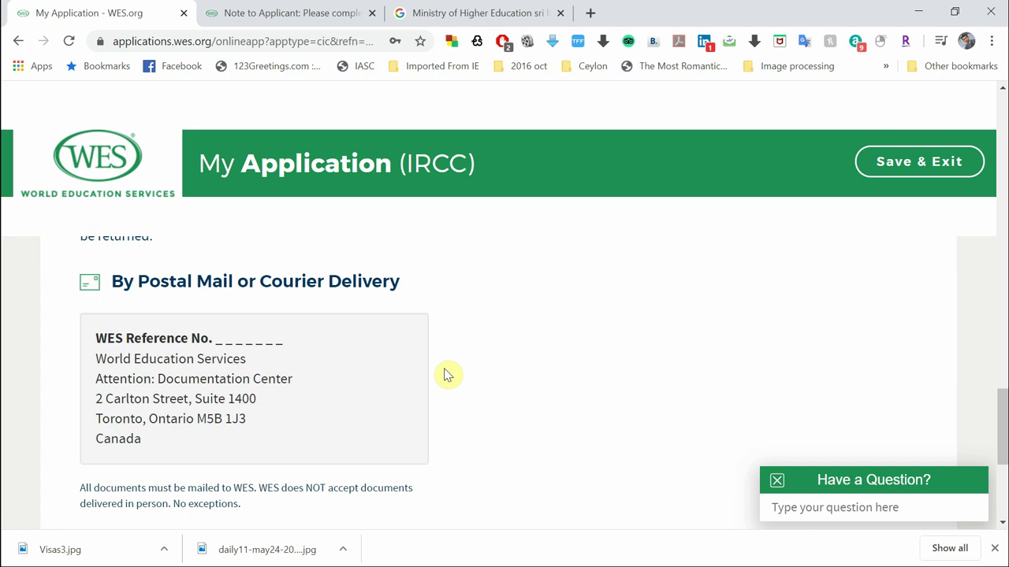
{"action": "scroll", "coordinate": [445, 375], "scroll_direction": "down", "scroll_amount": 3}
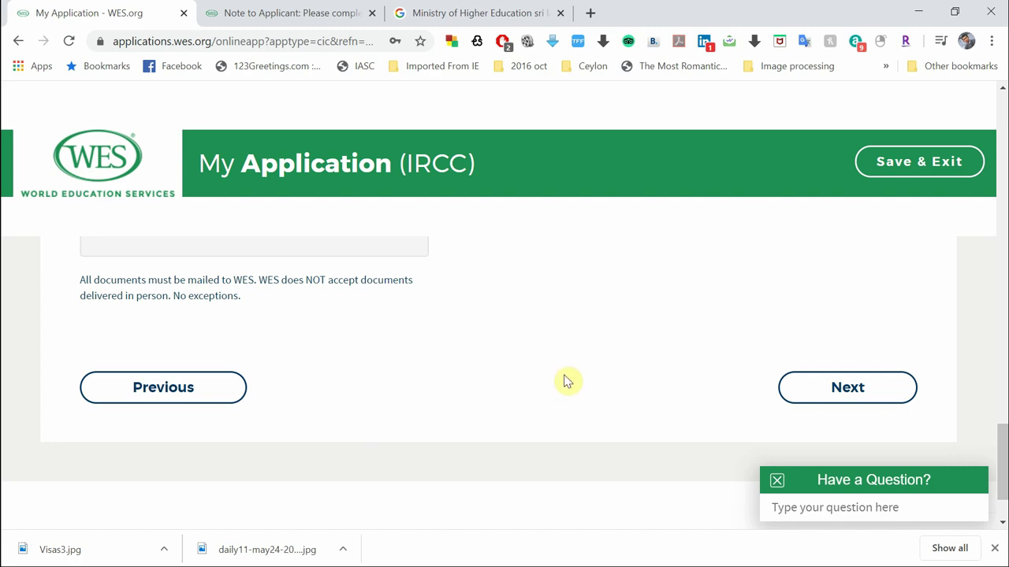
{"action": "scroll", "coordinate": [567, 333], "scroll_direction": "up", "scroll_amount": 8}
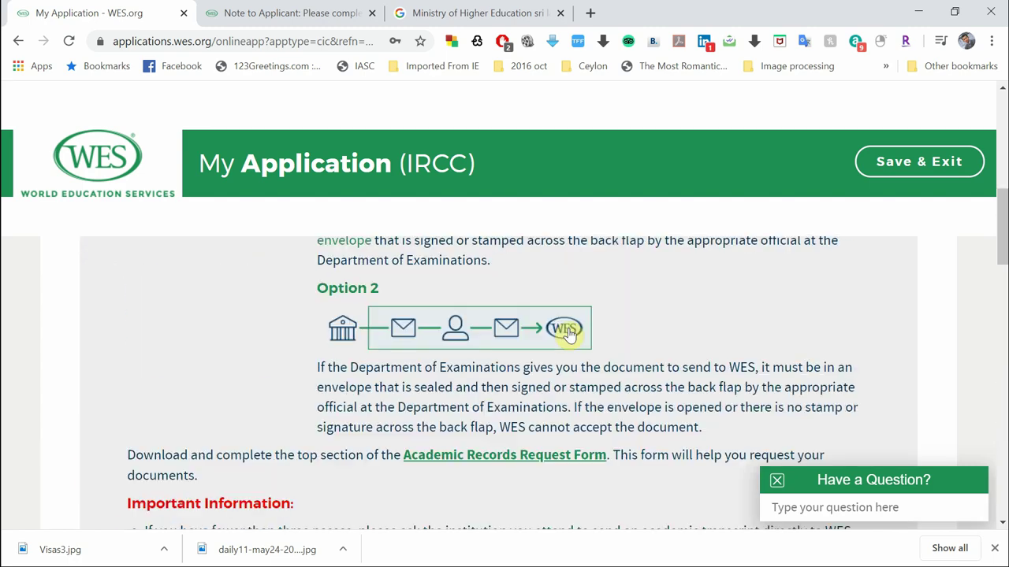
{"action": "scroll", "coordinate": [571, 333], "scroll_direction": "down", "scroll_amount": 5}
{"action": "scroll", "coordinate": [571, 335], "scroll_direction": "down", "scroll_amount": 3}
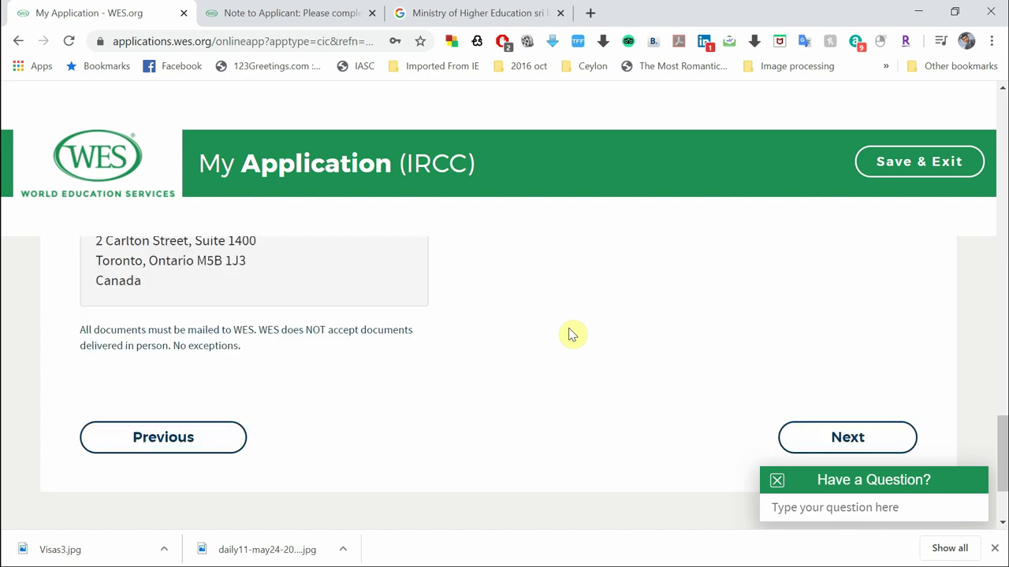
Go to the Review page and scroll past the $230.00 total to the Applicant Acknowledgements
{"action": "left_click", "coordinate": [823, 350]}
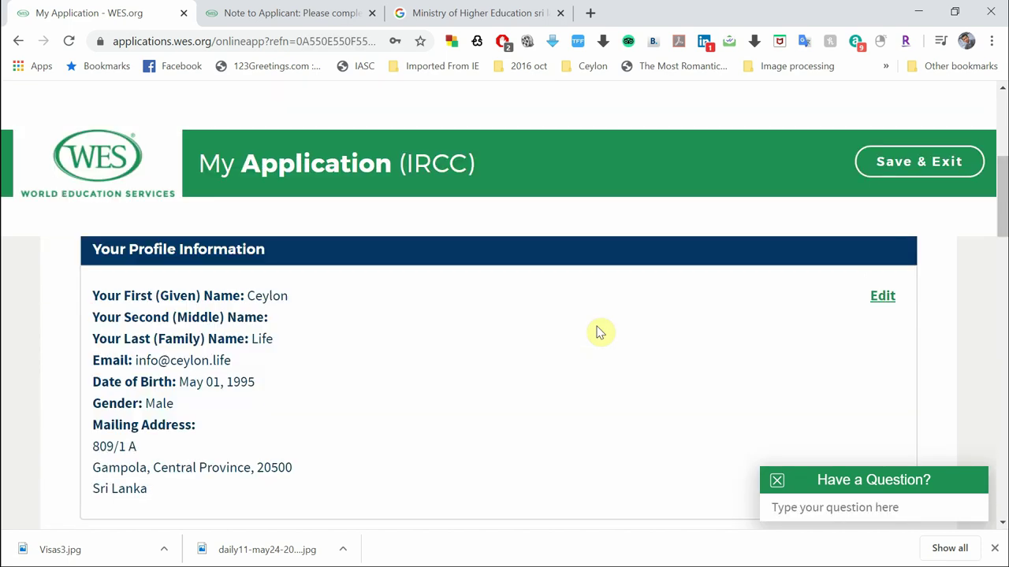
{"action": "scroll", "coordinate": [571, 396], "scroll_direction": "down", "scroll_amount": 1}
{"action": "scroll", "coordinate": [571, 396], "scroll_direction": "down", "scroll_amount": 2}
{"action": "scroll", "coordinate": [571, 396], "scroll_direction": "up", "scroll_amount": 2}
{"action": "scroll", "coordinate": [571, 397], "scroll_direction": "down", "scroll_amount": 1}
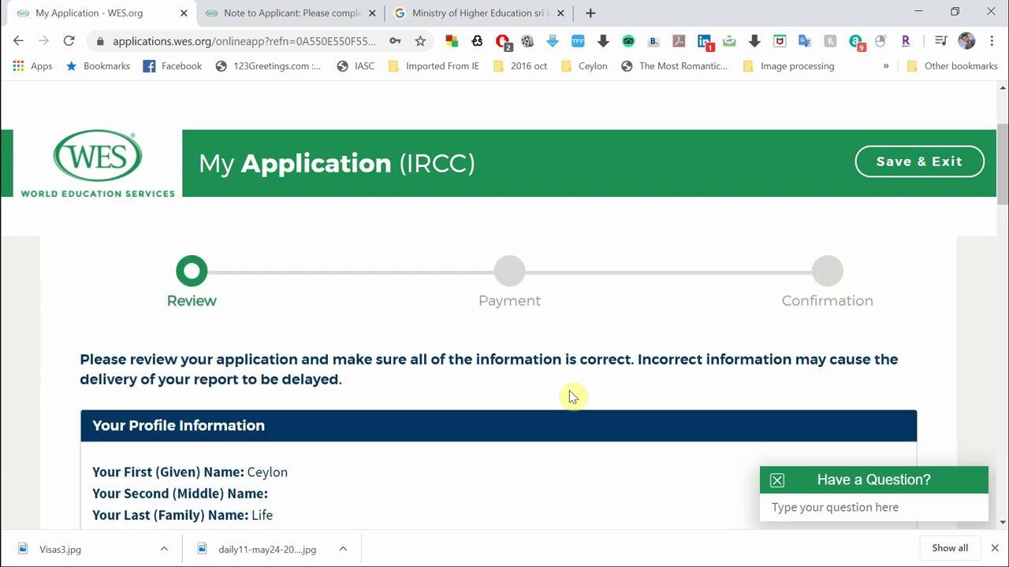
{"action": "scroll", "coordinate": [571, 396], "scroll_direction": "down", "scroll_amount": 1}
{"action": "scroll", "coordinate": [572, 396], "scroll_direction": "down", "scroll_amount": 1}
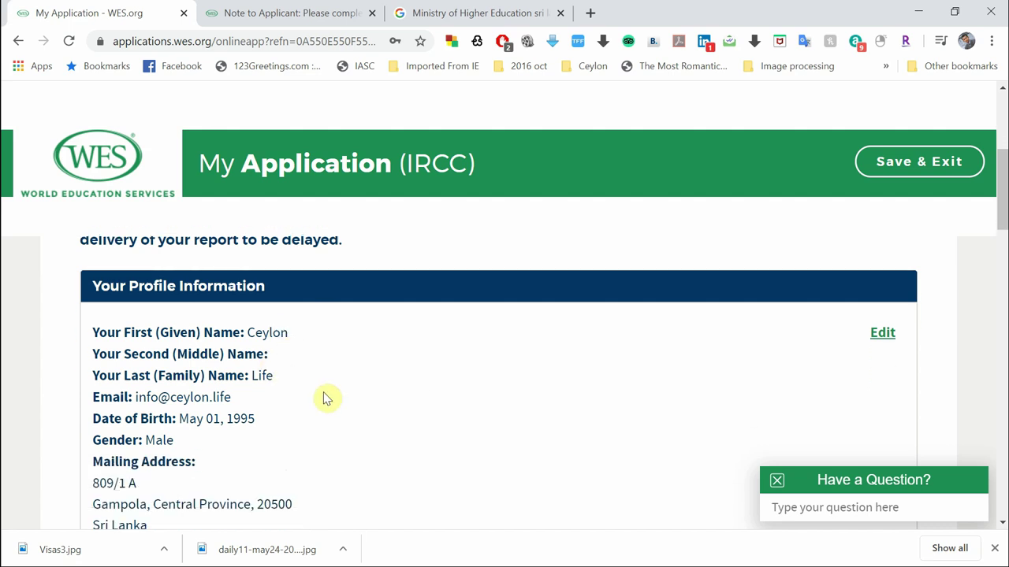
{"action": "scroll", "coordinate": [326, 398], "scroll_direction": "down", "scroll_amount": 3}
{"action": "scroll", "coordinate": [325, 398], "scroll_direction": "down", "scroll_amount": 4}
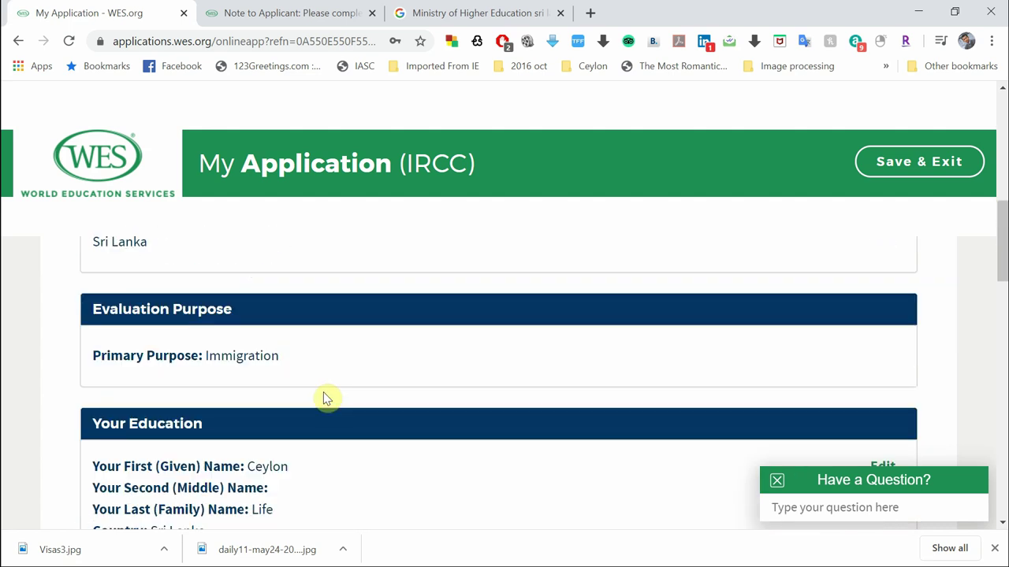
{"action": "scroll", "coordinate": [325, 398], "scroll_direction": "down", "scroll_amount": 4}
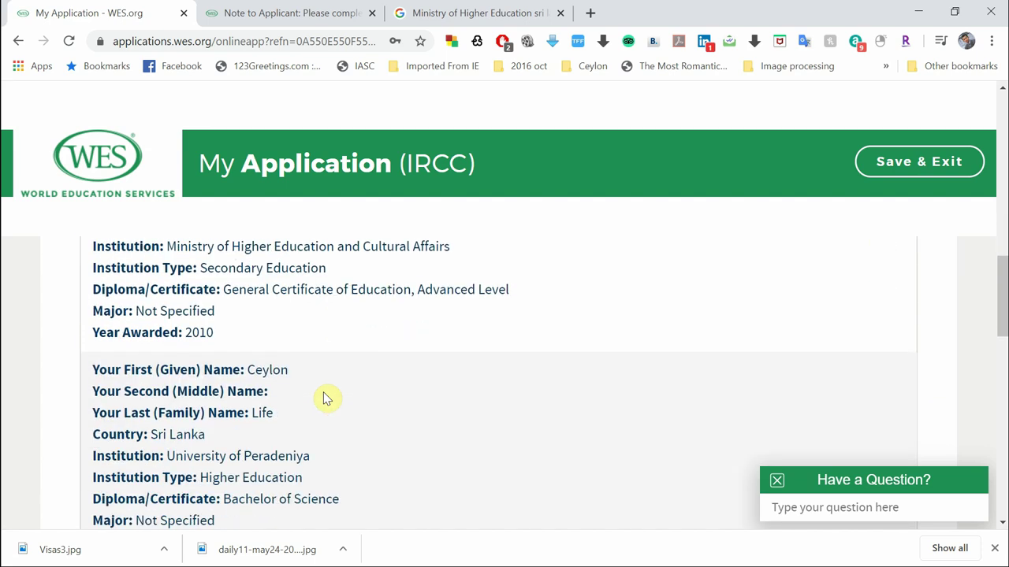
{"action": "scroll", "coordinate": [324, 392], "scroll_direction": "down", "scroll_amount": 4}
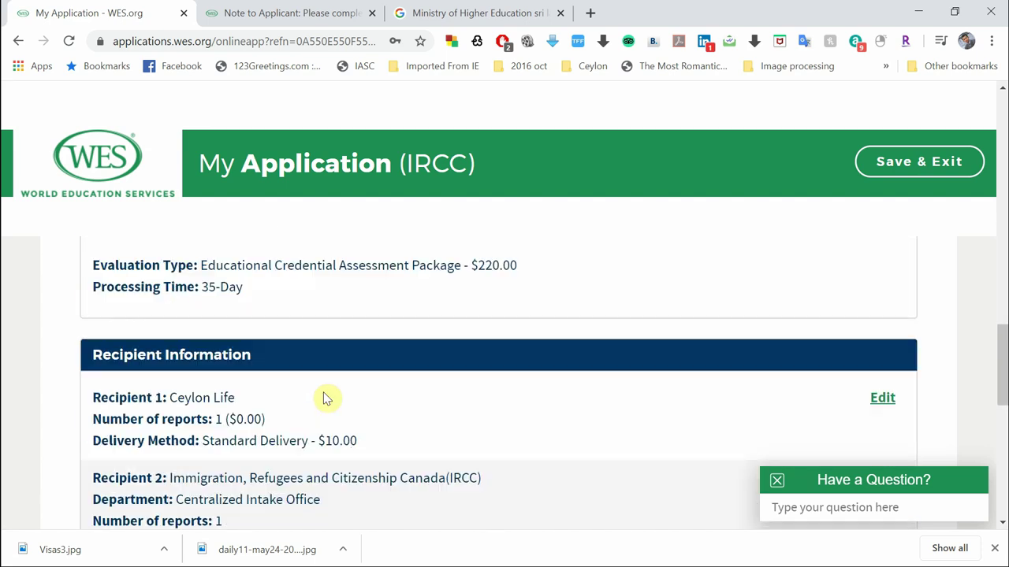
{"action": "scroll", "coordinate": [324, 398], "scroll_direction": "down", "scroll_amount": 2}
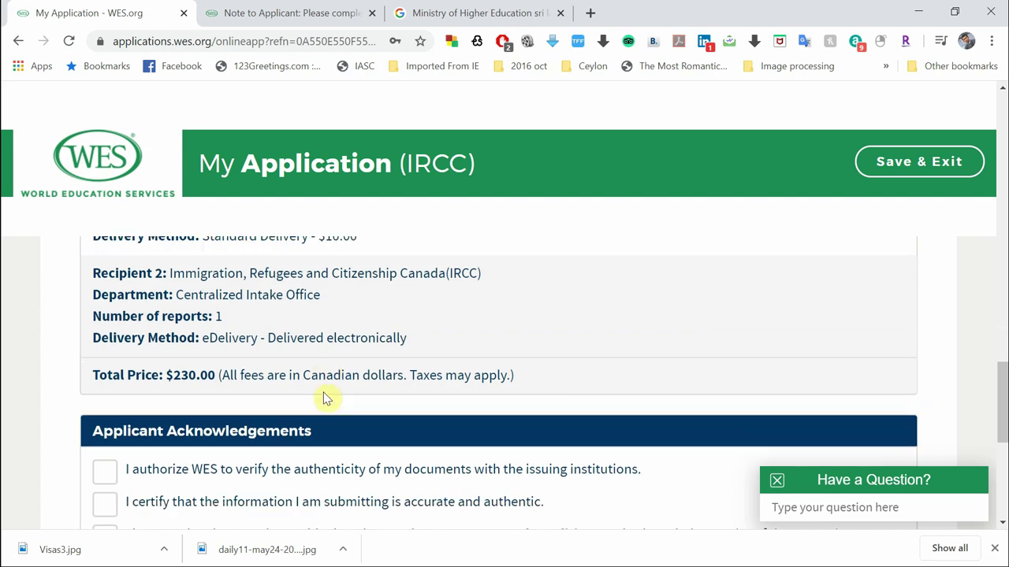
{"action": "scroll", "coordinate": [324, 399], "scroll_direction": "down", "scroll_amount": 2}
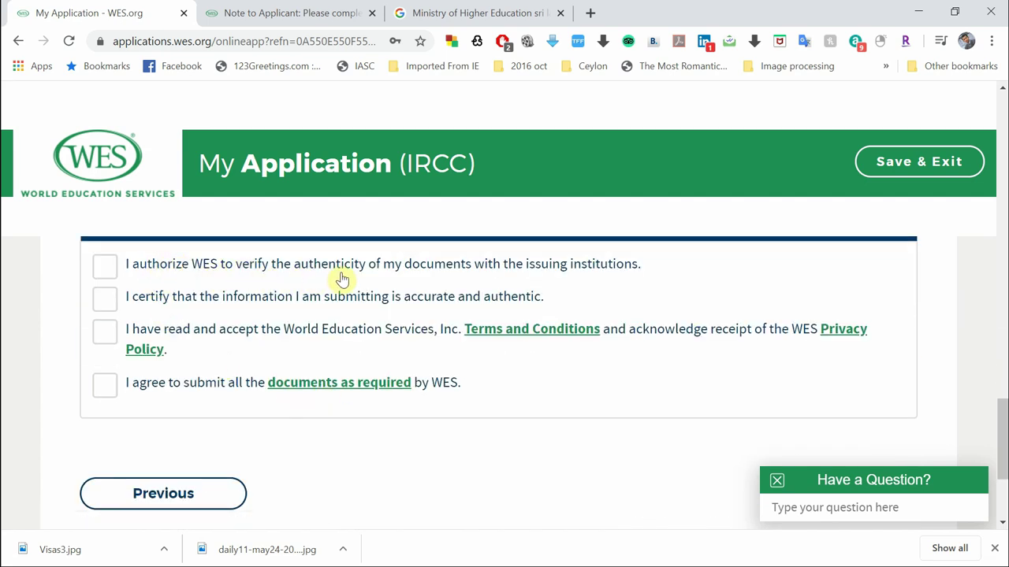
{"action": "mouse_move", "coordinate": [341, 279]}
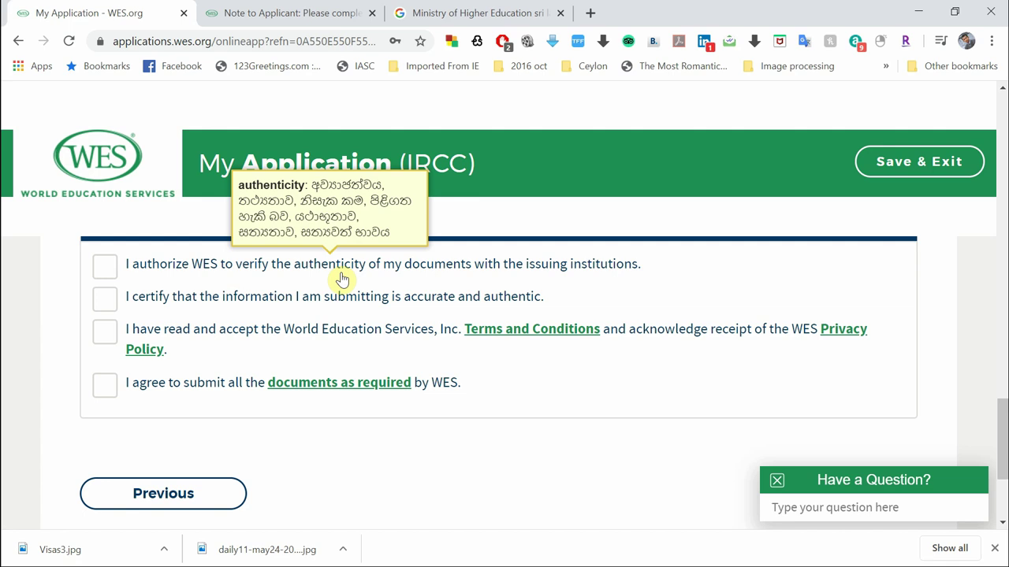
{"action": "scroll", "coordinate": [342, 280], "scroll_direction": "up", "scroll_amount": 1}
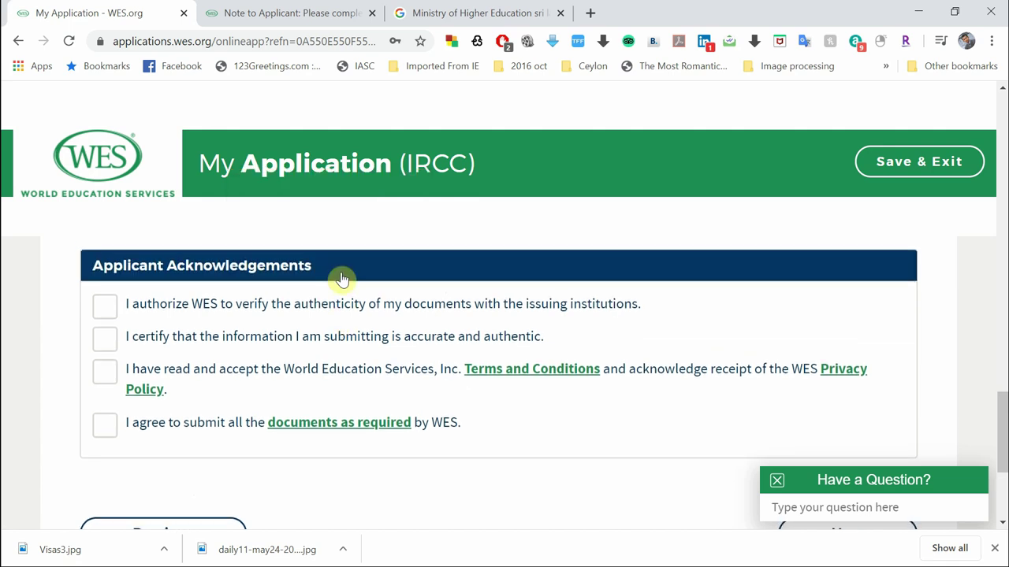
{"action": "scroll", "coordinate": [342, 279], "scroll_direction": "down", "scroll_amount": 1}
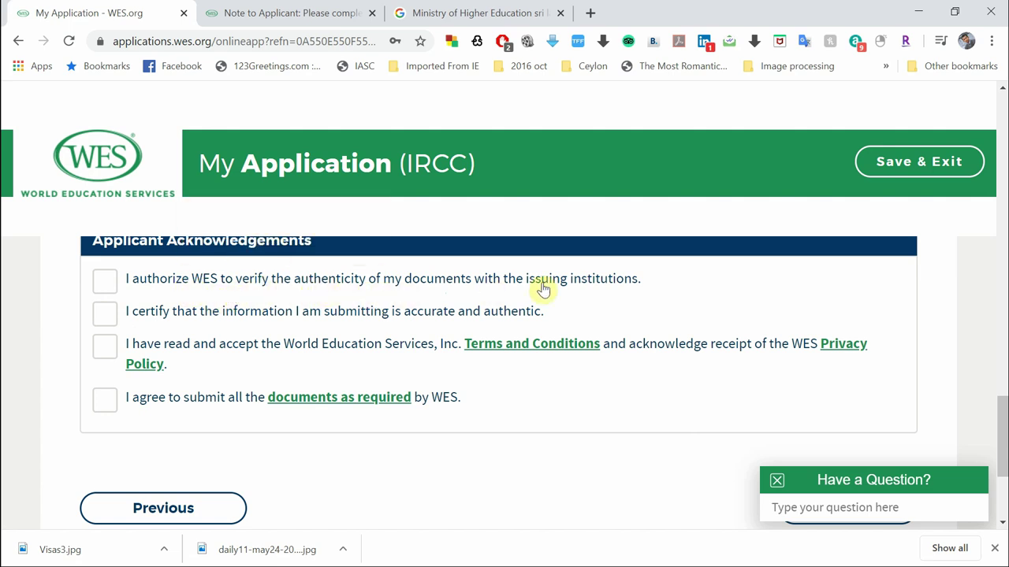
Tick the acknowledgements for document verification, accuracy, terms and privacy, and submitting required documents
{"action": "left_click", "coordinate": [105, 282]}
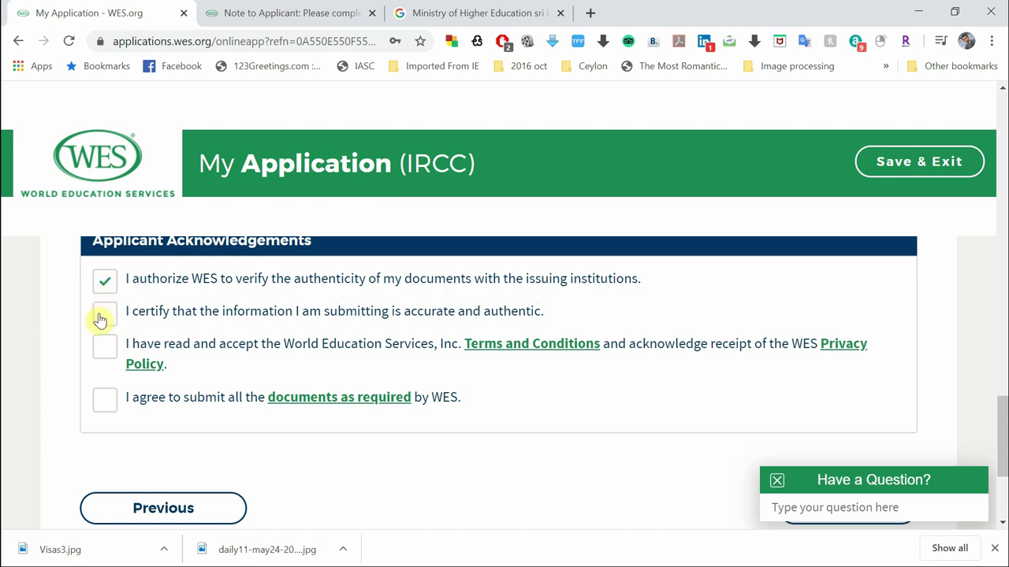
{"action": "left_click", "coordinate": [100, 317]}
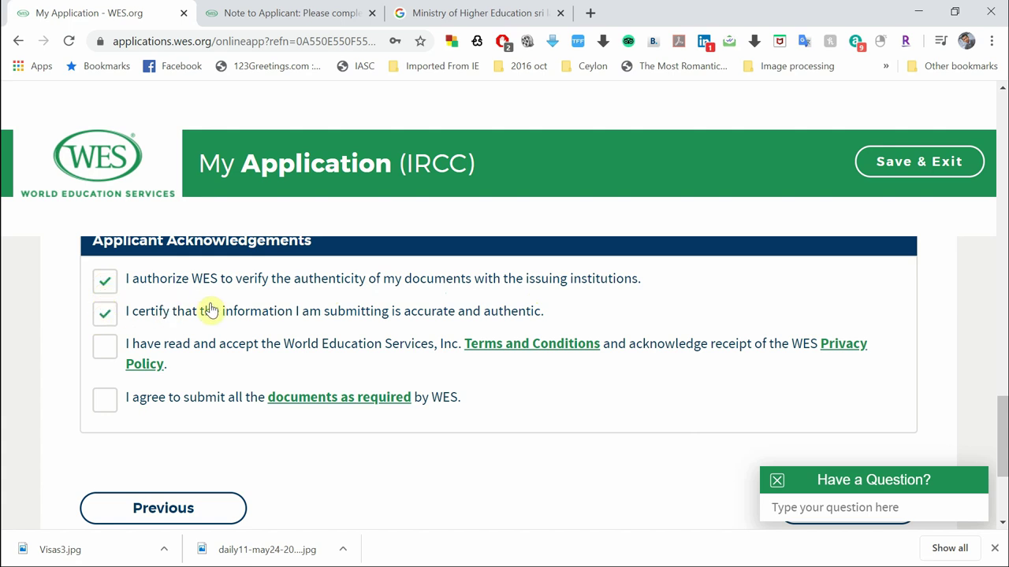
{"action": "scroll", "coordinate": [232, 341], "scroll_direction": "down", "scroll_amount": 1}
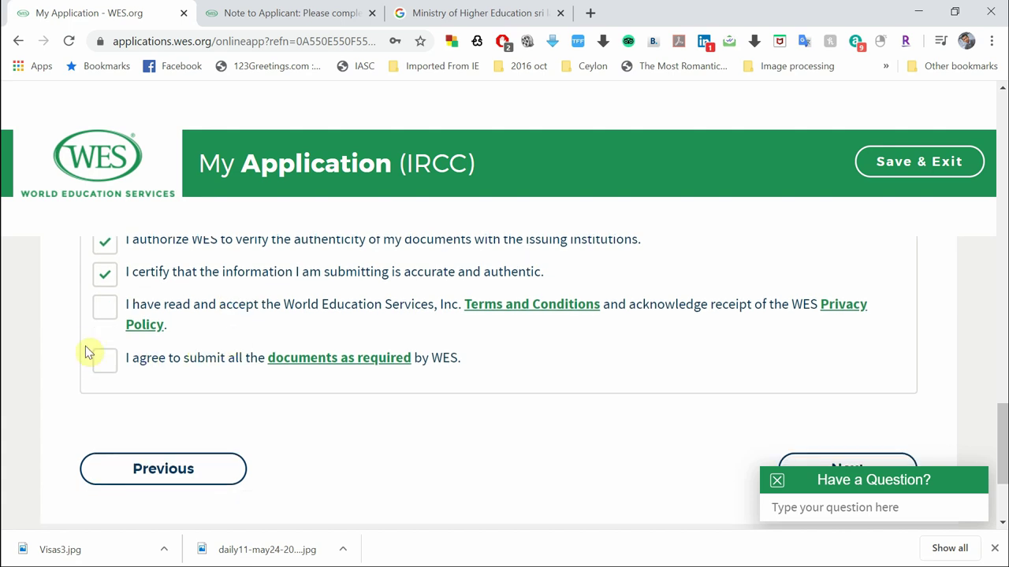
{"action": "left_click", "coordinate": [108, 315]}
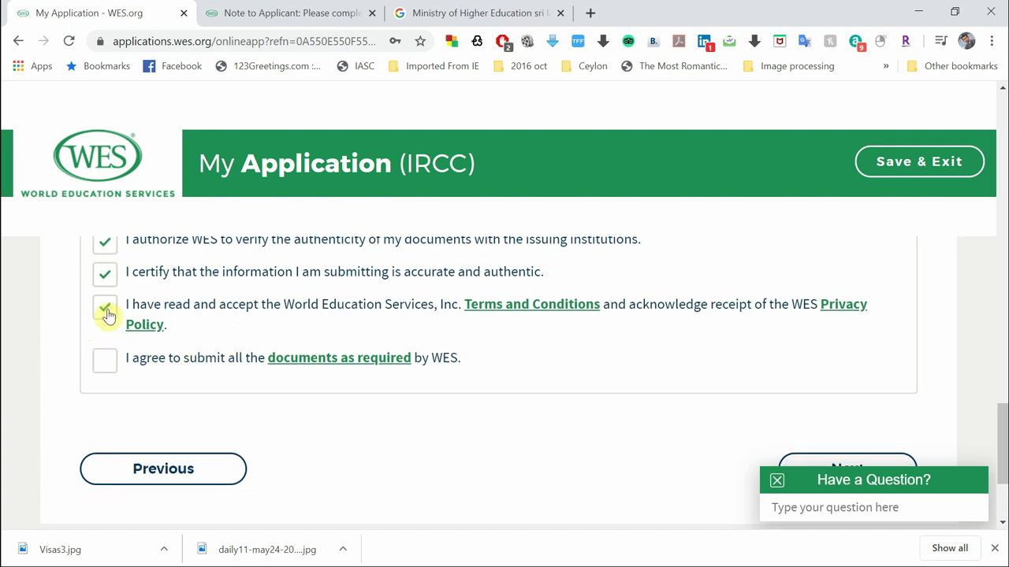
{"action": "scroll", "coordinate": [180, 380], "scroll_direction": "down", "scroll_amount": 1}
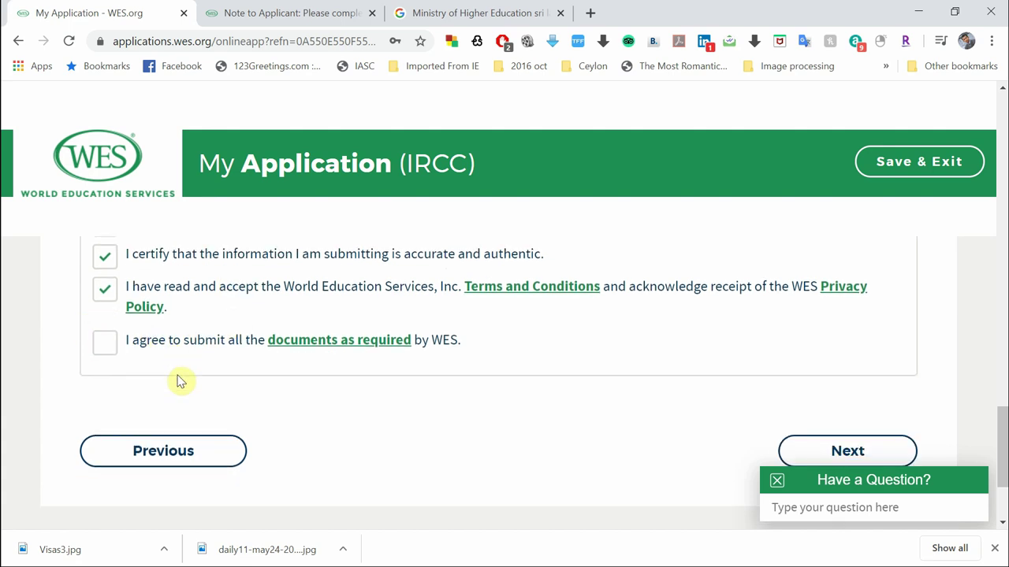
{"action": "left_click", "coordinate": [114, 339]}
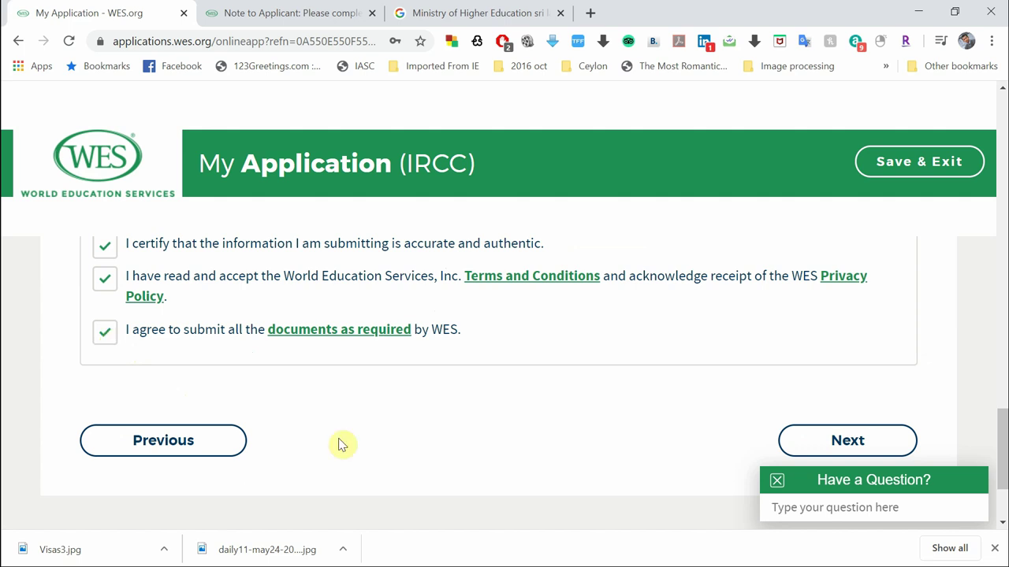
{"action": "scroll", "coordinate": [339, 446], "scroll_direction": "up", "scroll_amount": 2}
{"action": "scroll", "coordinate": [339, 445], "scroll_direction": "down", "scroll_amount": 4}
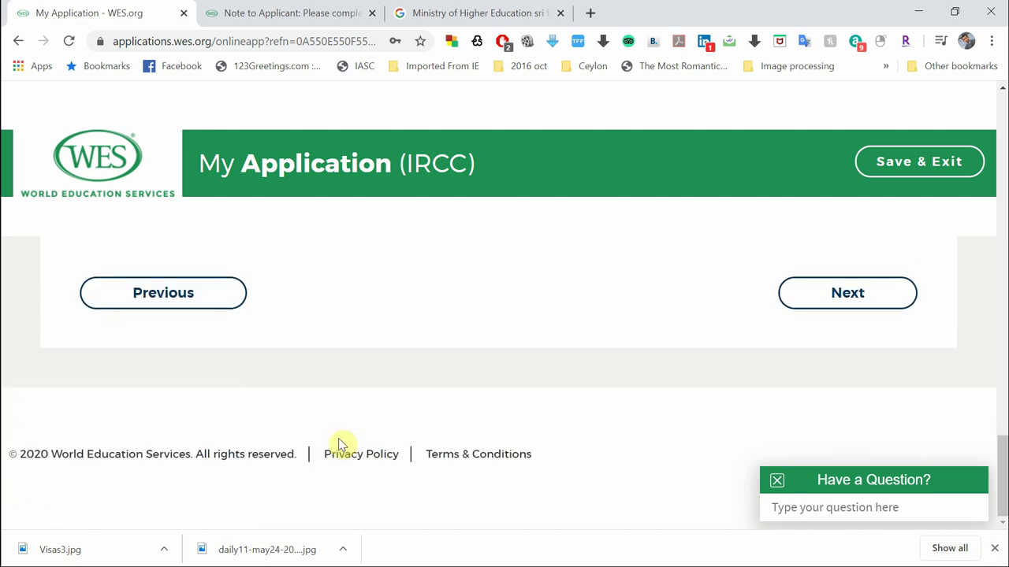
Continue from the review and confirm the name and date of birth are accurate
{"action": "left_click", "coordinate": [872, 296]}
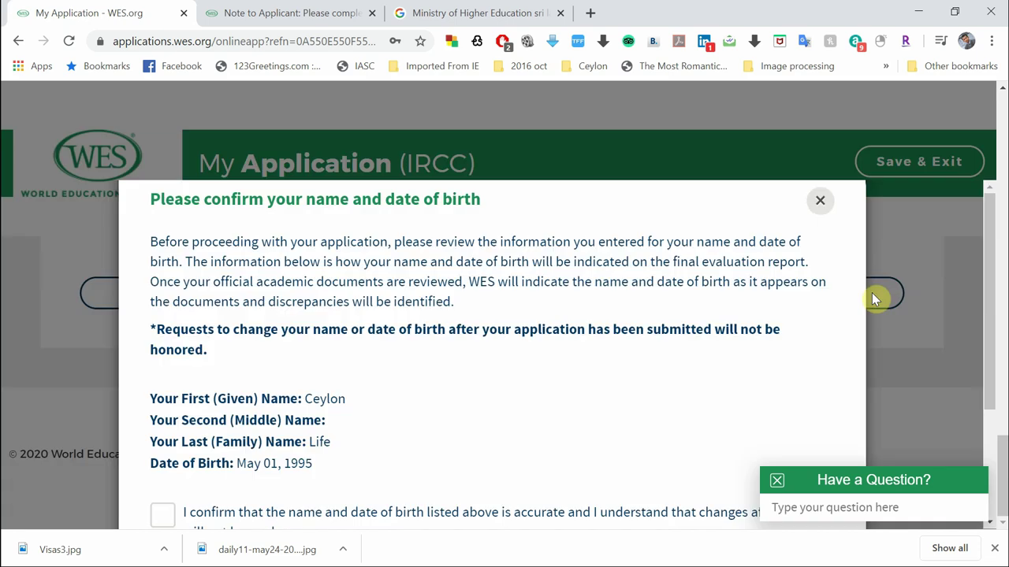
{"action": "scroll", "coordinate": [627, 434], "scroll_direction": "down", "scroll_amount": 3}
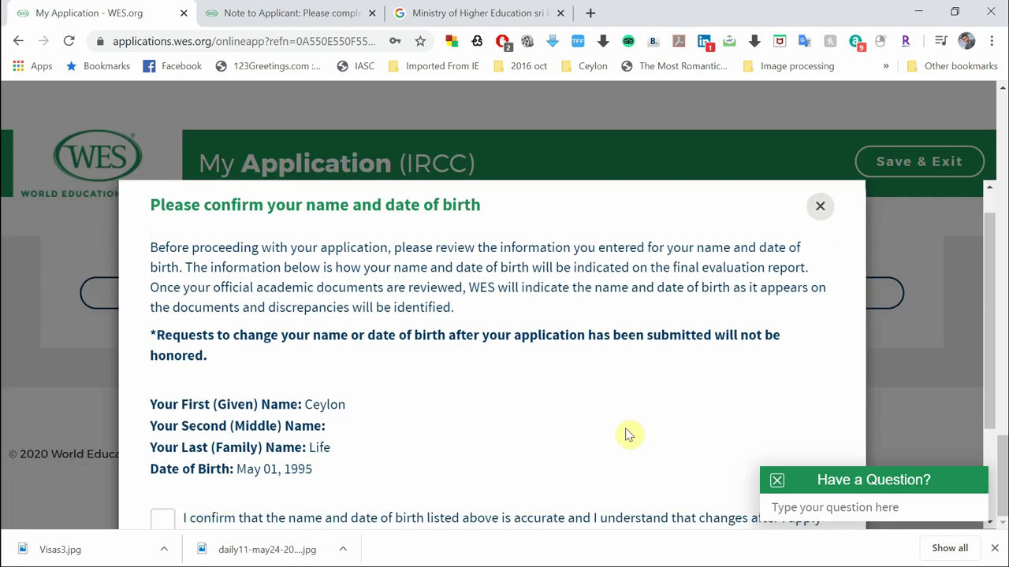
{"action": "scroll", "coordinate": [567, 440], "scroll_direction": "up", "scroll_amount": 1}
{"action": "scroll", "coordinate": [507, 446], "scroll_direction": "down", "scroll_amount": 1}
{"action": "left_click", "coordinate": [164, 410]}
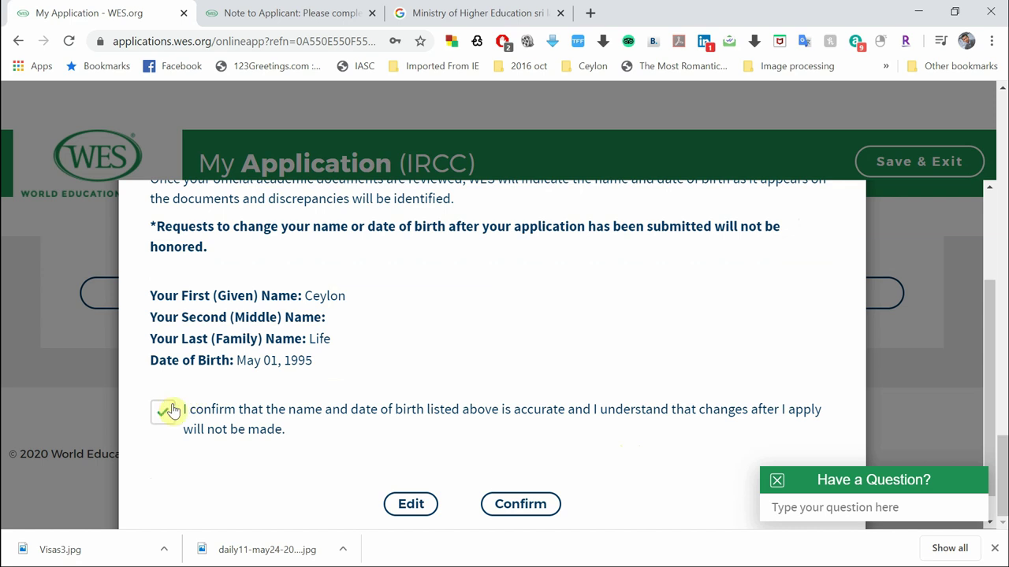
{"action": "scroll", "coordinate": [599, 378], "scroll_direction": "down", "scroll_amount": 1}
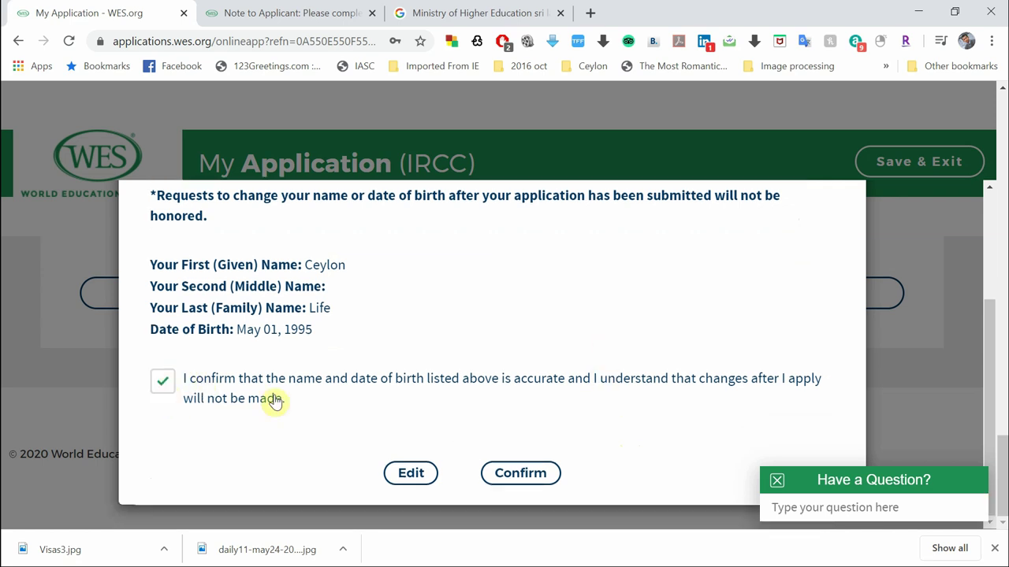
{"action": "left_click", "coordinate": [515, 473]}
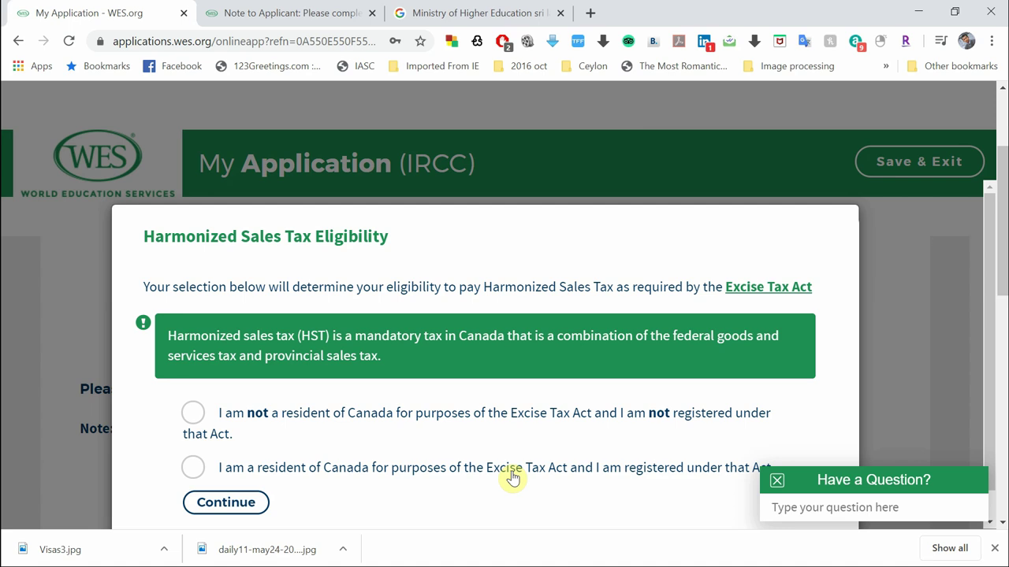
Declare not being a Canadian resident for HST and continue
{"action": "scroll", "coordinate": [512, 477], "scroll_direction": "down", "scroll_amount": 1}
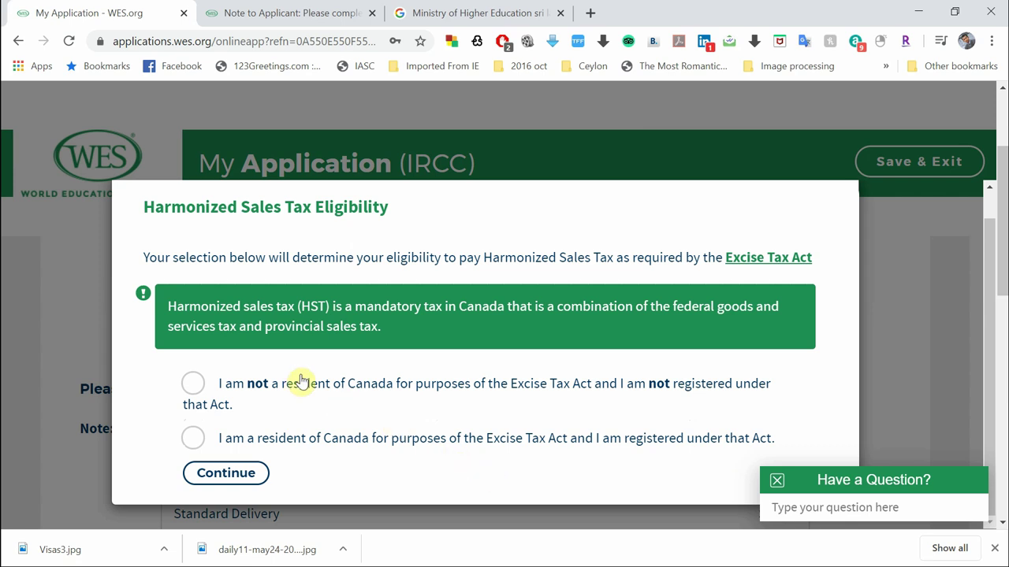
{"action": "left_click", "coordinate": [193, 388]}
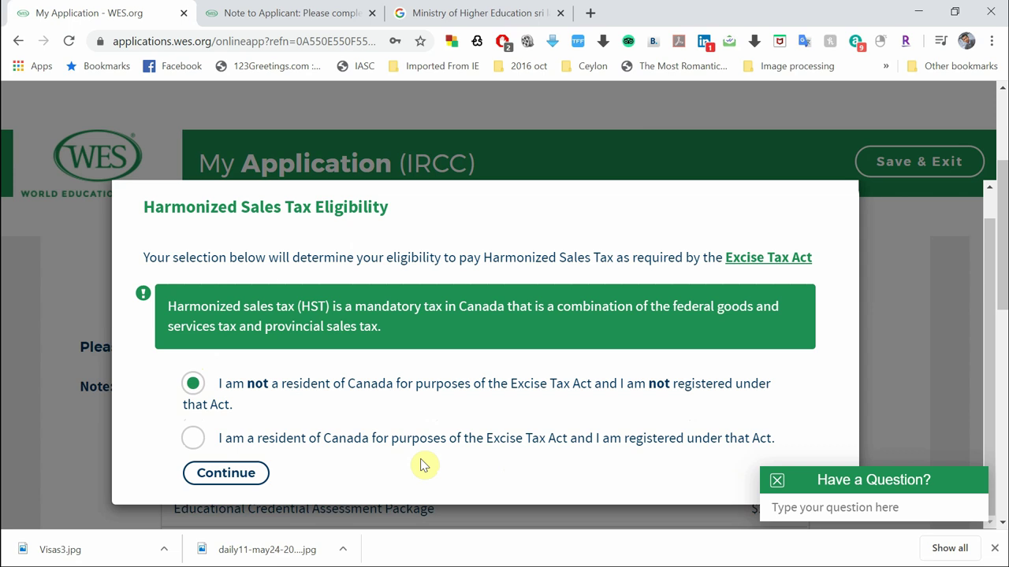
{"action": "left_click", "coordinate": [238, 482]}
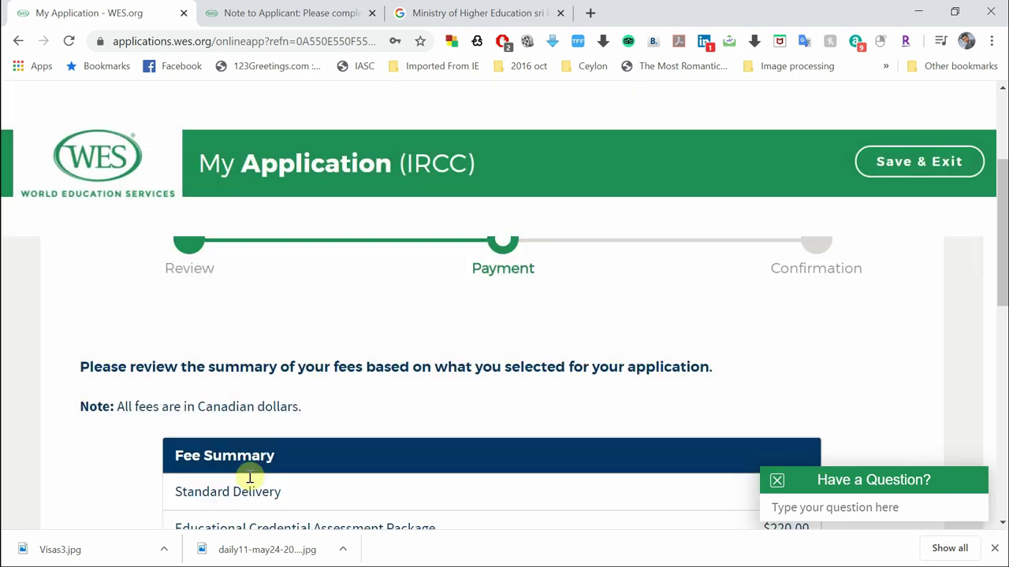
Choose Credit Card as the payment method for the $230.00 total and submit the order
{"action": "scroll", "coordinate": [387, 470], "scroll_direction": "down", "scroll_amount": 2}
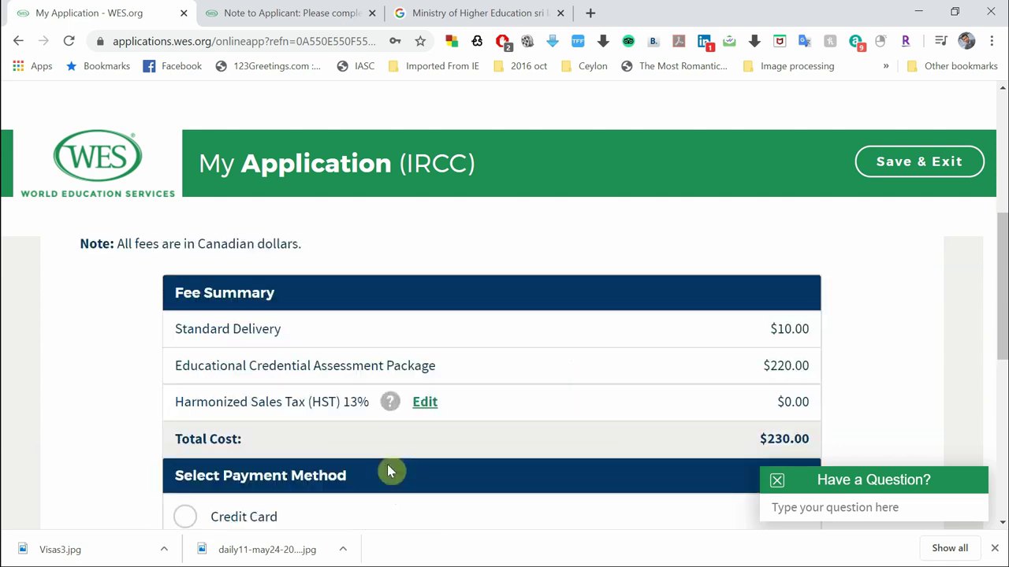
{"action": "scroll", "coordinate": [387, 465], "scroll_direction": "down", "scroll_amount": 1}
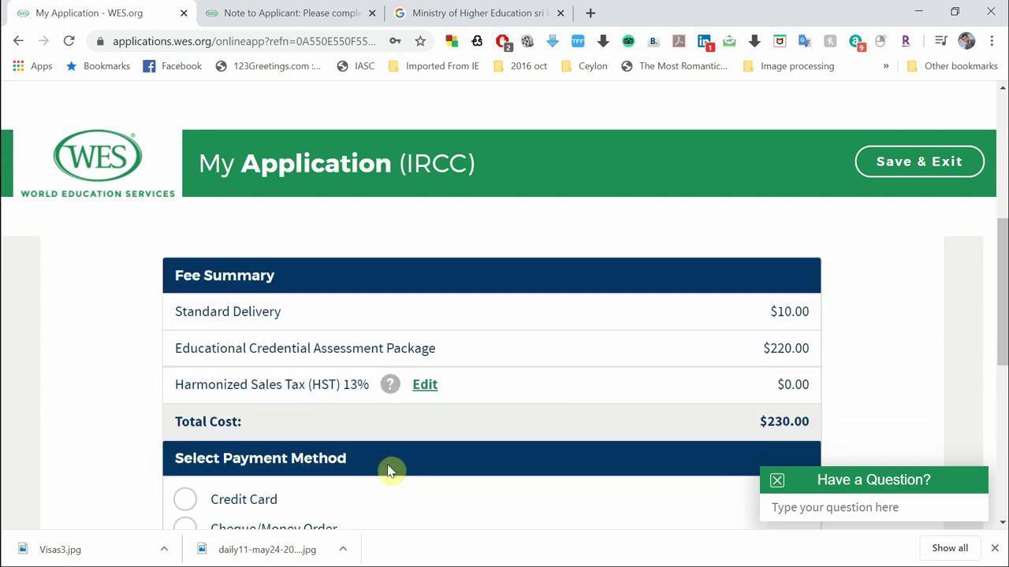
{"action": "scroll", "coordinate": [387, 471], "scroll_direction": "down", "scroll_amount": 2}
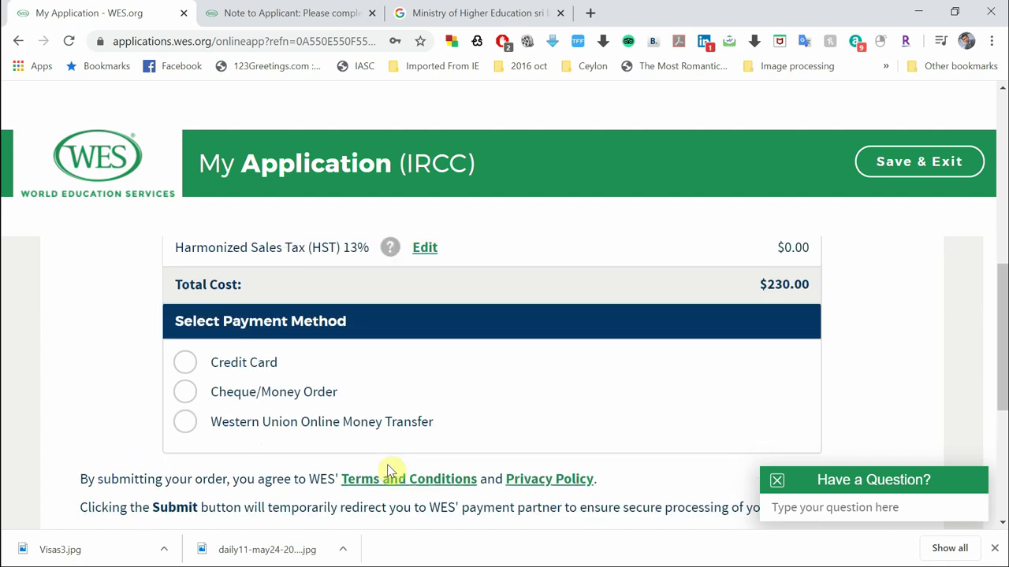
{"action": "scroll", "coordinate": [387, 470], "scroll_direction": "up", "scroll_amount": 1}
{"action": "scroll", "coordinate": [387, 471], "scroll_direction": "down", "scroll_amount": 1}
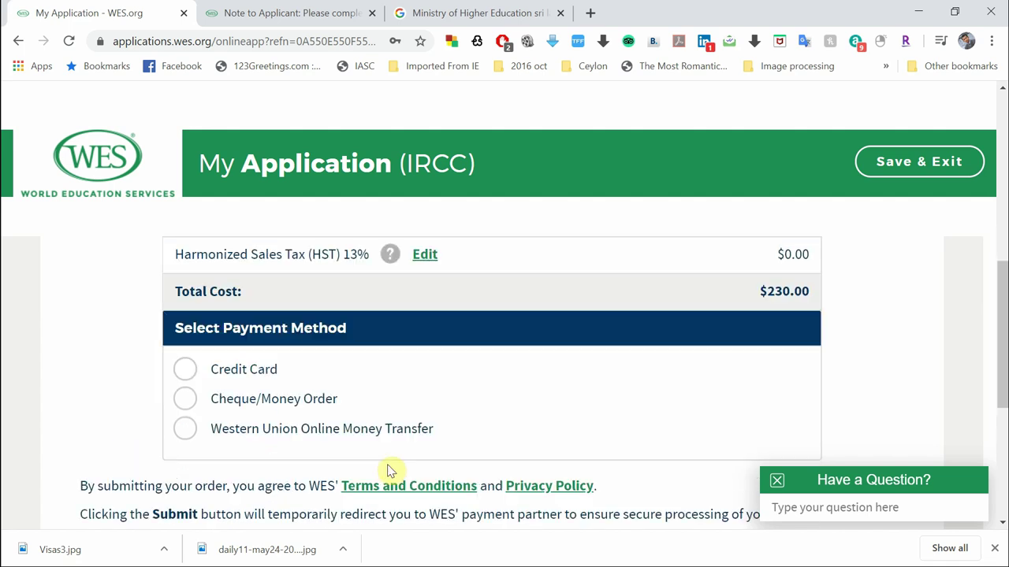
{"action": "left_click", "coordinate": [186, 375]}
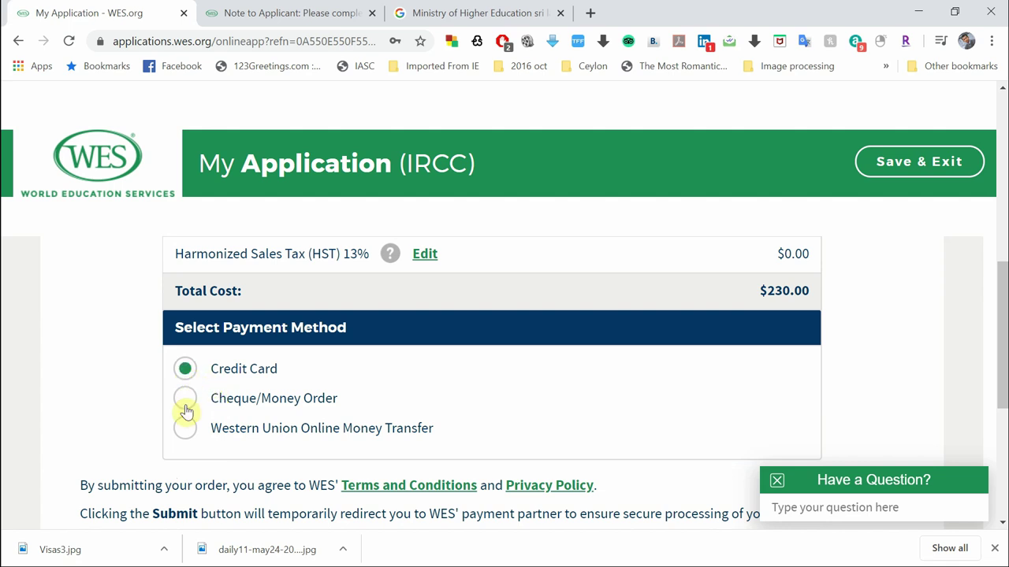
{"action": "left_click", "coordinate": [186, 409]}
{"action": "left_click", "coordinate": [355, 432]}
{"action": "scroll", "coordinate": [463, 432], "scroll_direction": "up", "scroll_amount": 1}
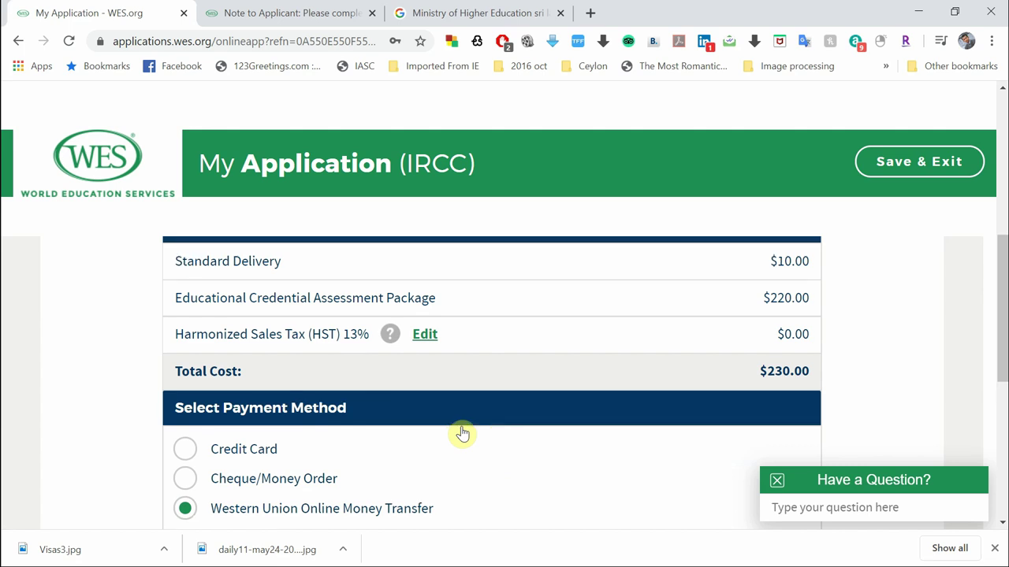
{"action": "scroll", "coordinate": [463, 433], "scroll_direction": "up", "scroll_amount": 1}
{"action": "scroll", "coordinate": [463, 433], "scroll_direction": "down", "scroll_amount": 1}
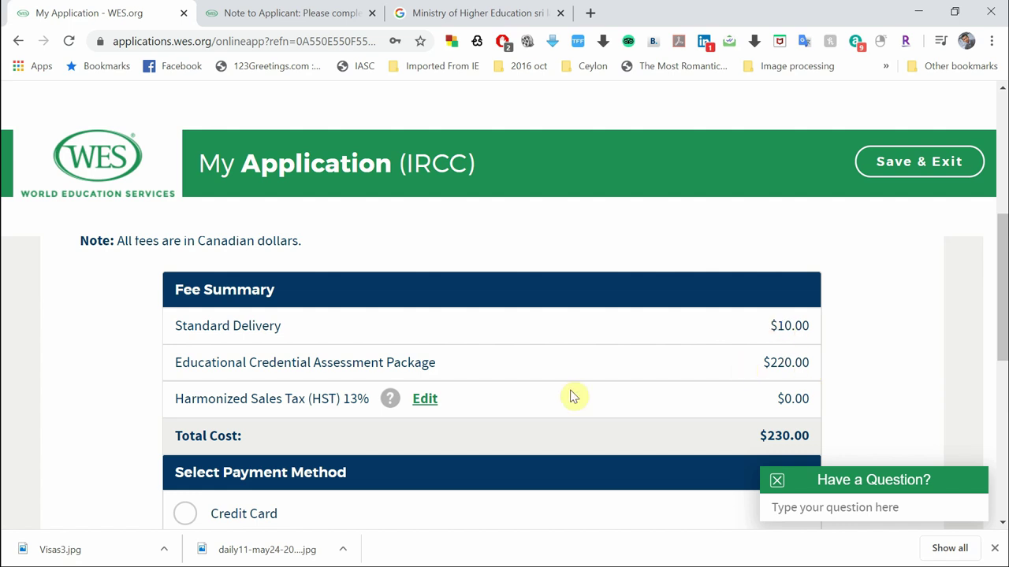
{"action": "scroll", "coordinate": [549, 385], "scroll_direction": "down", "scroll_amount": 2}
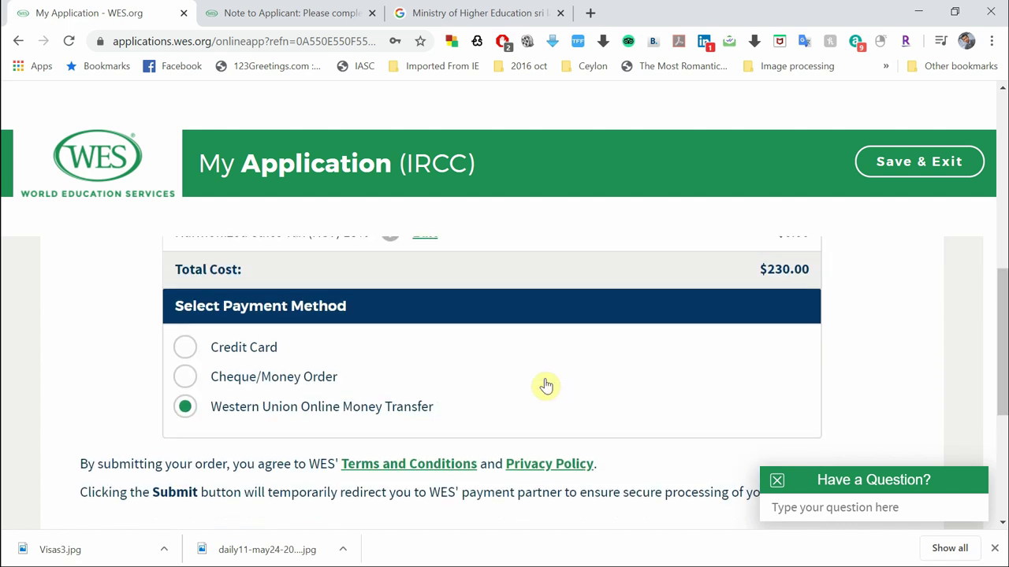
{"action": "left_click", "coordinate": [194, 350]}
{"action": "scroll", "coordinate": [480, 401], "scroll_direction": "down", "scroll_amount": 2}
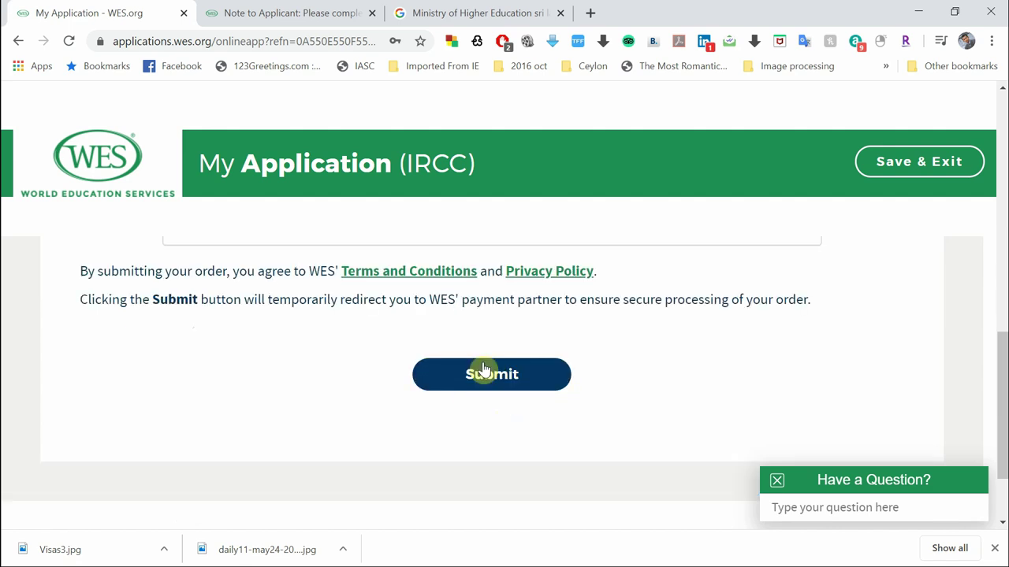
{"action": "left_click", "coordinate": [484, 369]}
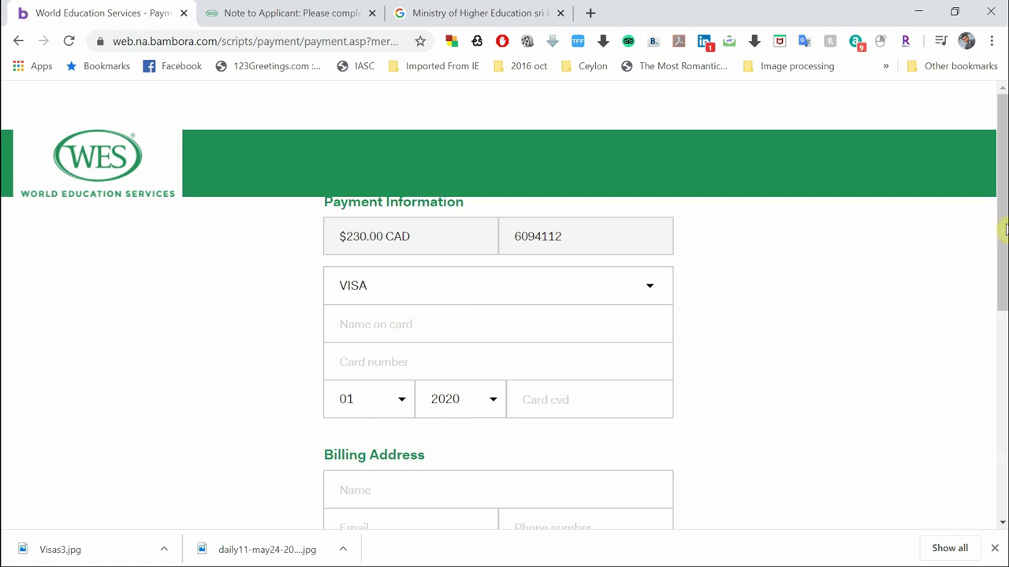
Set VISA as the card type on the Bambora form for the $230.00 CAD charge
{"action": "left_click_drag", "start_coordinate": [1001, 227], "coordinate": [1003, 277]}
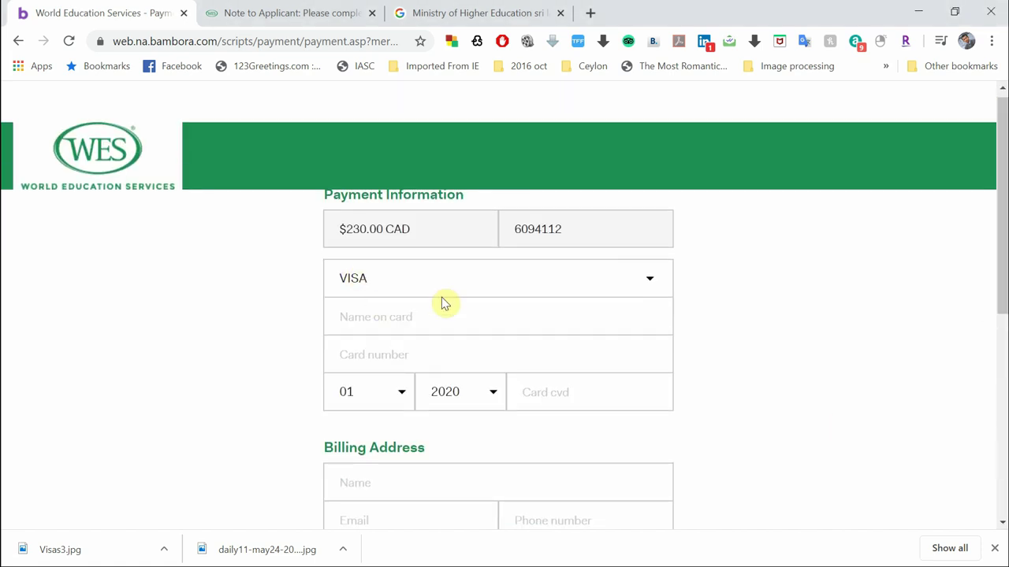
{"action": "left_click", "coordinate": [459, 277]}
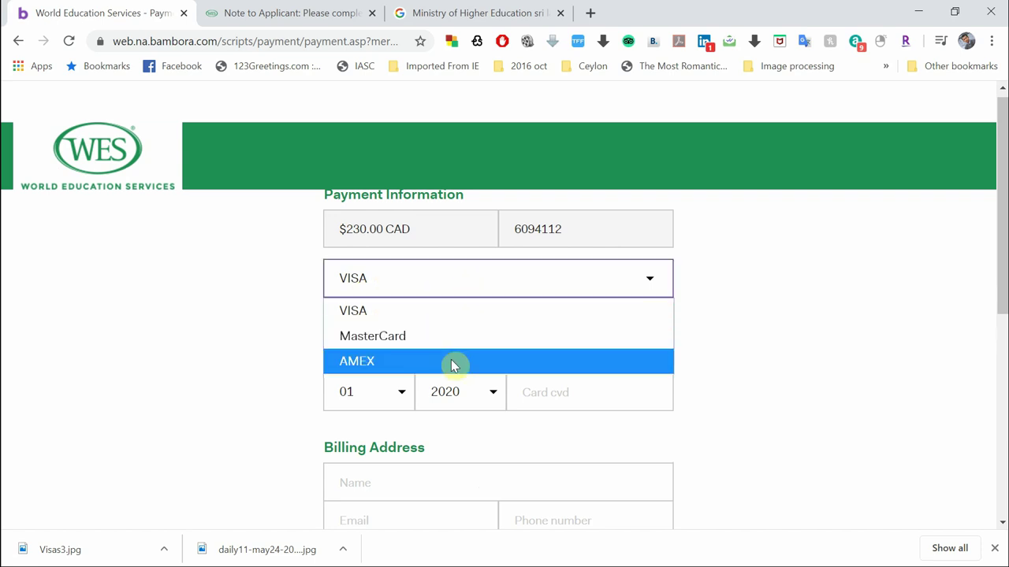
{"action": "left_click", "coordinate": [451, 312]}
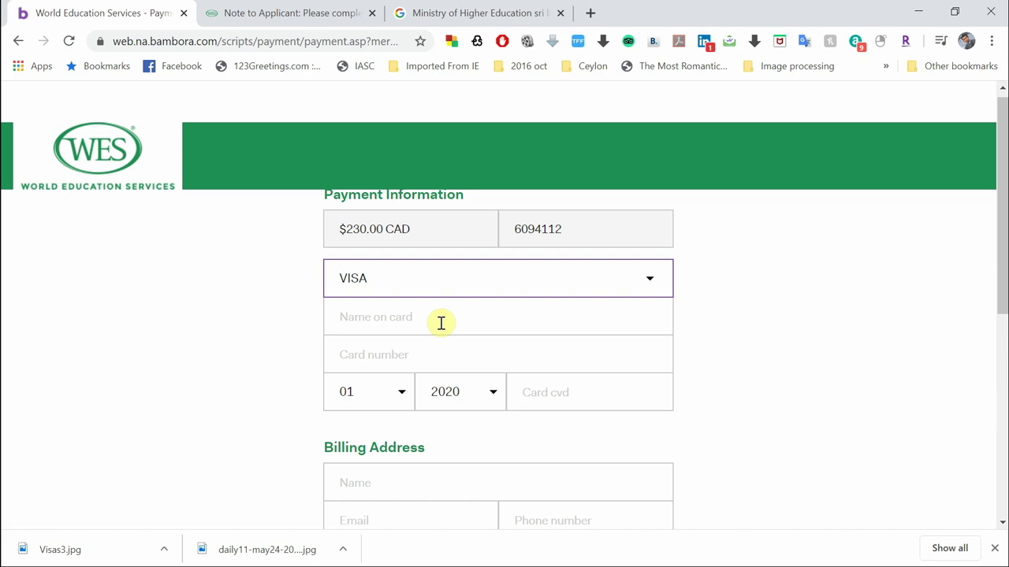
Try Submit Payment on the blank form, then switch to the Academic Records Request Form PDF
{"action": "scroll", "coordinate": [441, 323], "scroll_direction": "down", "scroll_amount": 5}
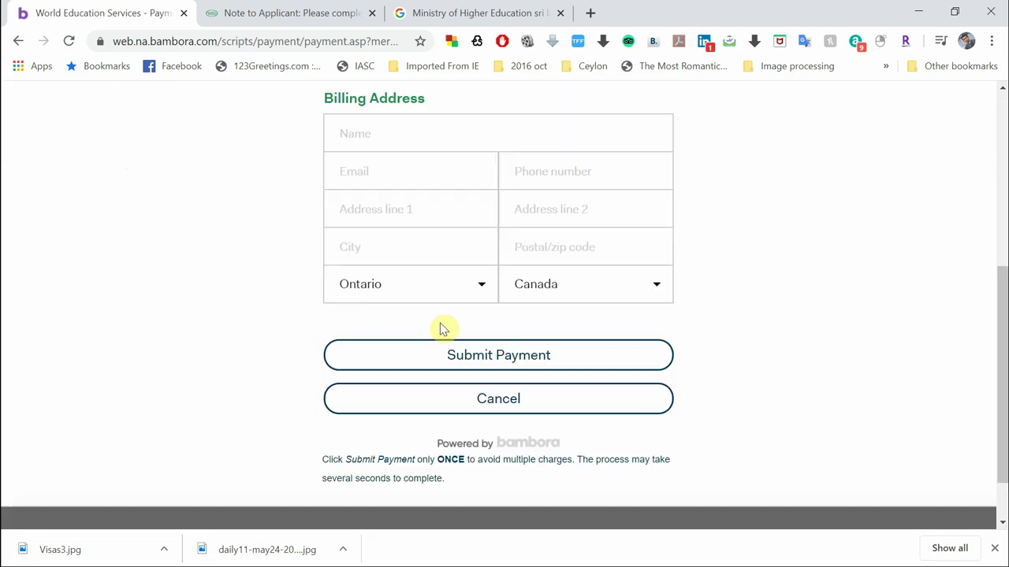
{"action": "left_click", "coordinate": [513, 315]}
{"action": "left_click", "coordinate": [546, 318]}
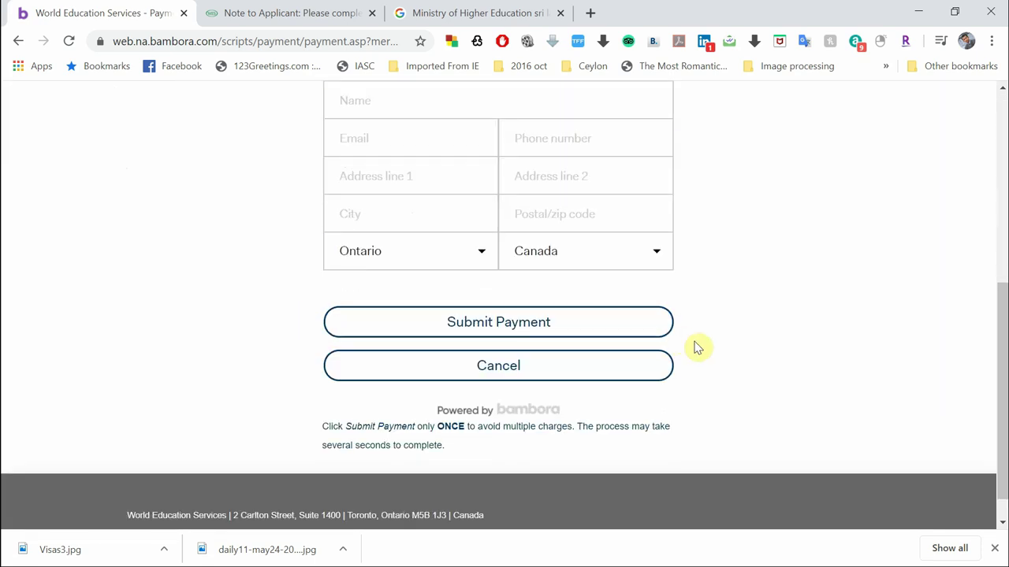
{"action": "scroll", "coordinate": [746, 368], "scroll_direction": "up", "scroll_amount": 1}
{"action": "scroll", "coordinate": [745, 367], "scroll_direction": "up", "scroll_amount": 3}
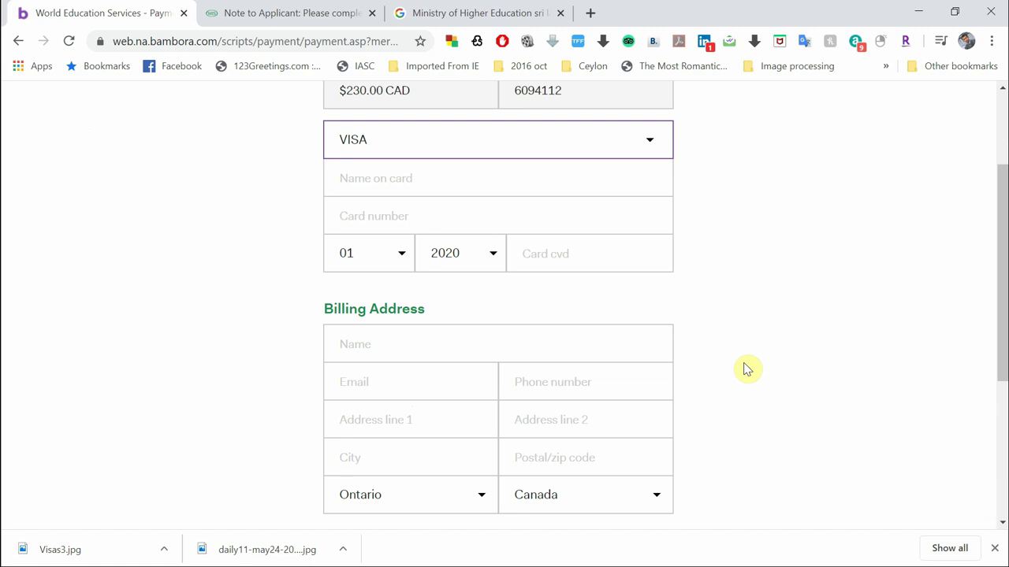
{"action": "scroll", "coordinate": [747, 370], "scroll_direction": "up", "scroll_amount": 2}
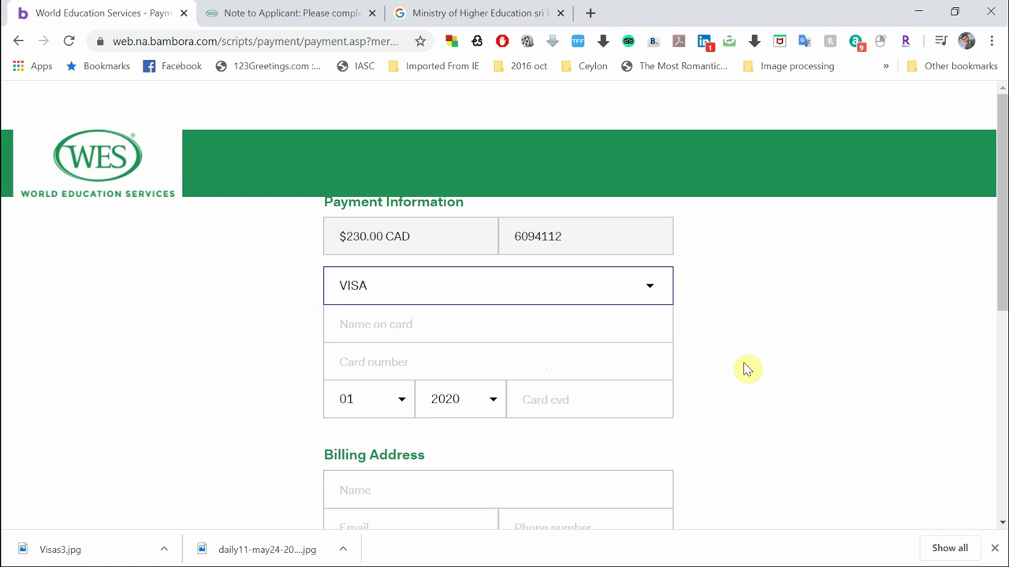
{"action": "scroll", "coordinate": [781, 462], "scroll_direction": "down", "scroll_amount": 4}
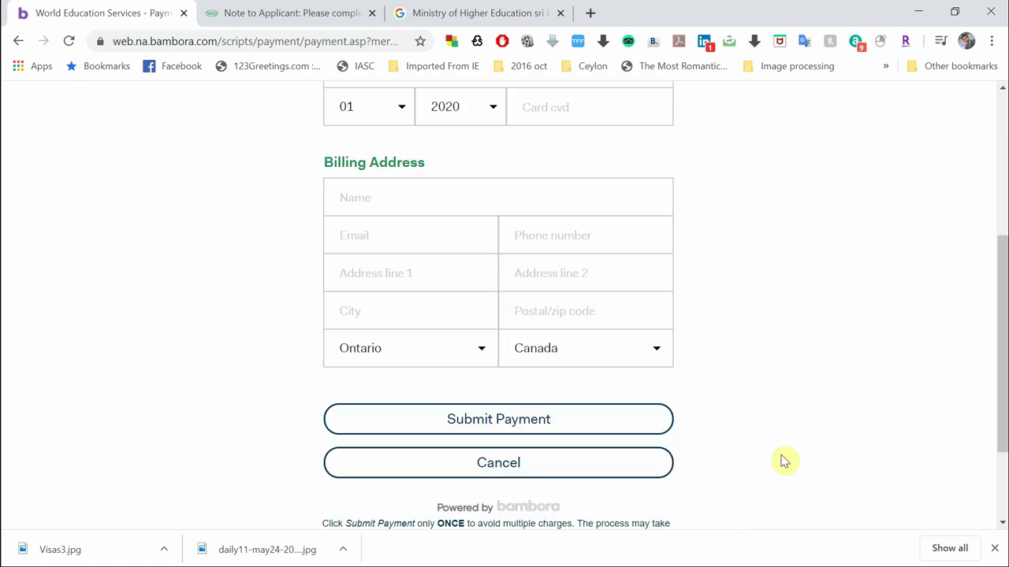
{"action": "scroll", "coordinate": [783, 462], "scroll_direction": "down", "scroll_amount": 2}
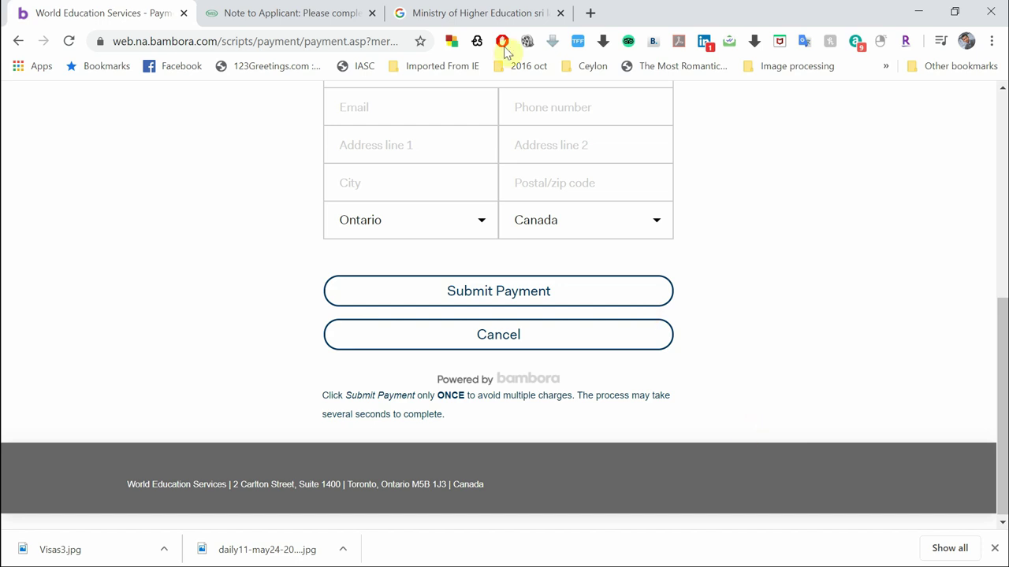
{"action": "left_click", "coordinate": [315, 12]}
Check the WES Reference No. field in the PDF, then return to the Bambora payment tab
{"action": "left_click", "coordinate": [424, 213]}
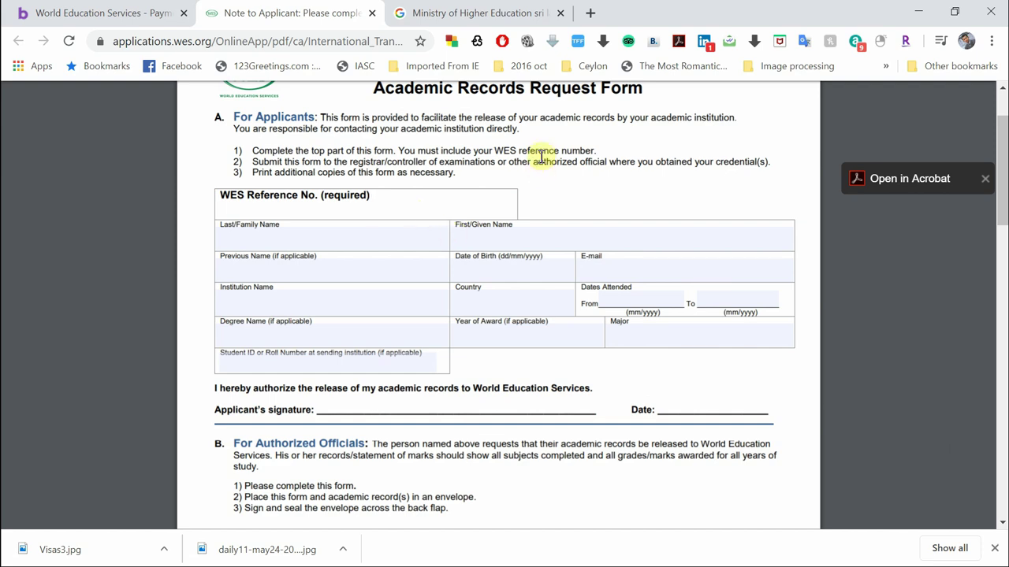
{"action": "scroll", "coordinate": [542, 156], "scroll_direction": "up", "scroll_amount": 1}
{"action": "scroll", "coordinate": [541, 156], "scroll_direction": "down", "scroll_amount": 2}
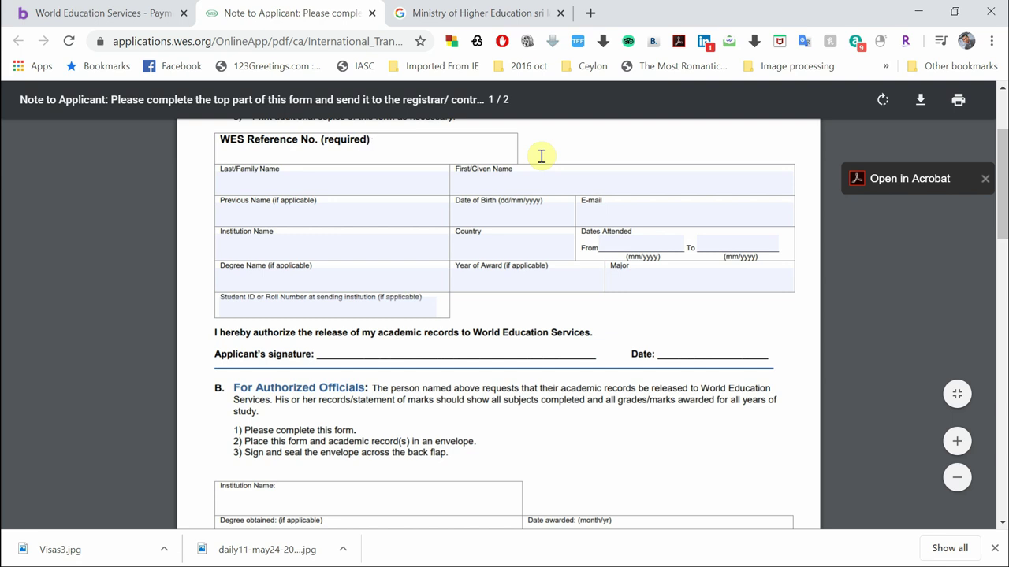
{"action": "left_click", "coordinate": [93, 11]}
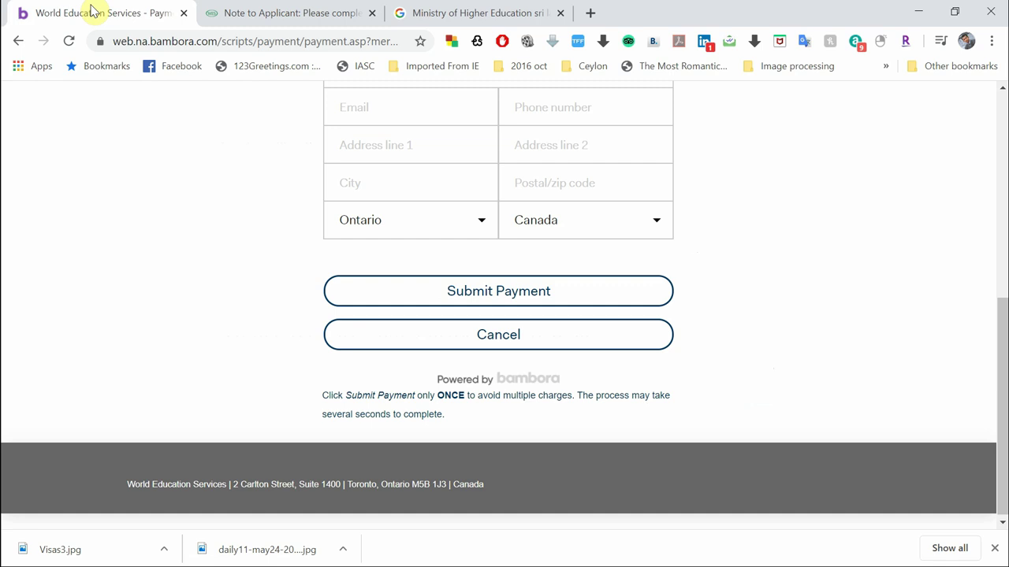